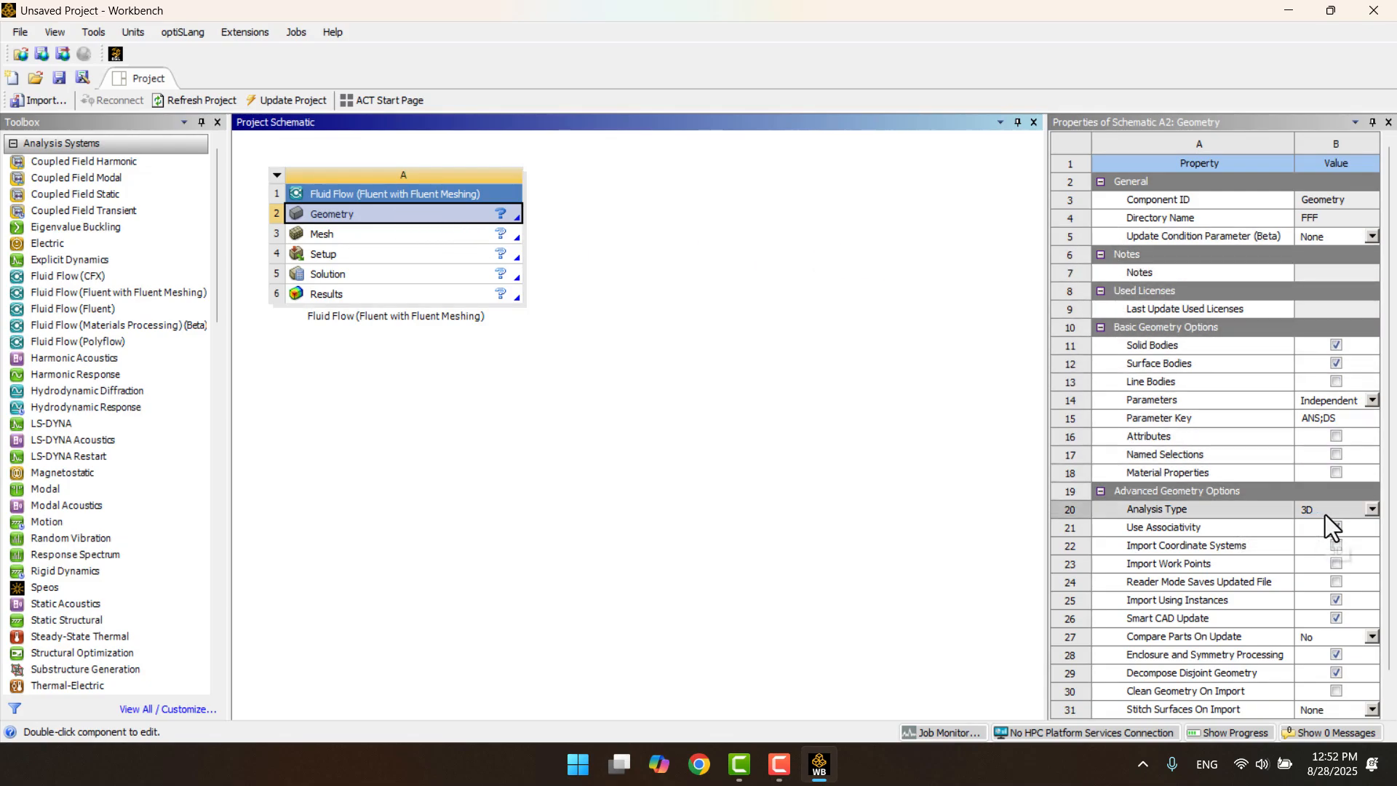
# - Keep the geometry's analysis type at 3D and open the Geometry cell of the fluid flow system in SpaceClaim
pyautogui.click(1371, 510)
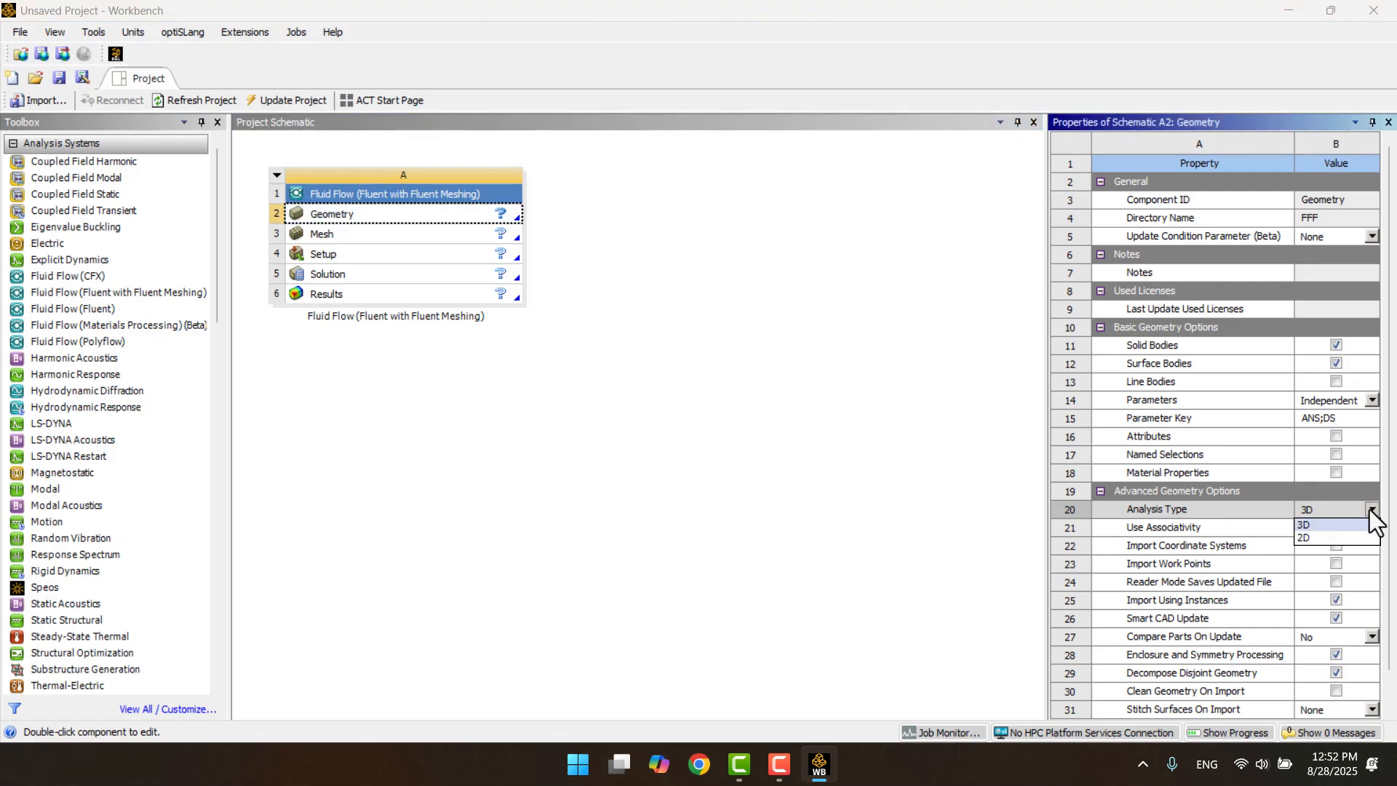
pyautogui.click(1263, 509)
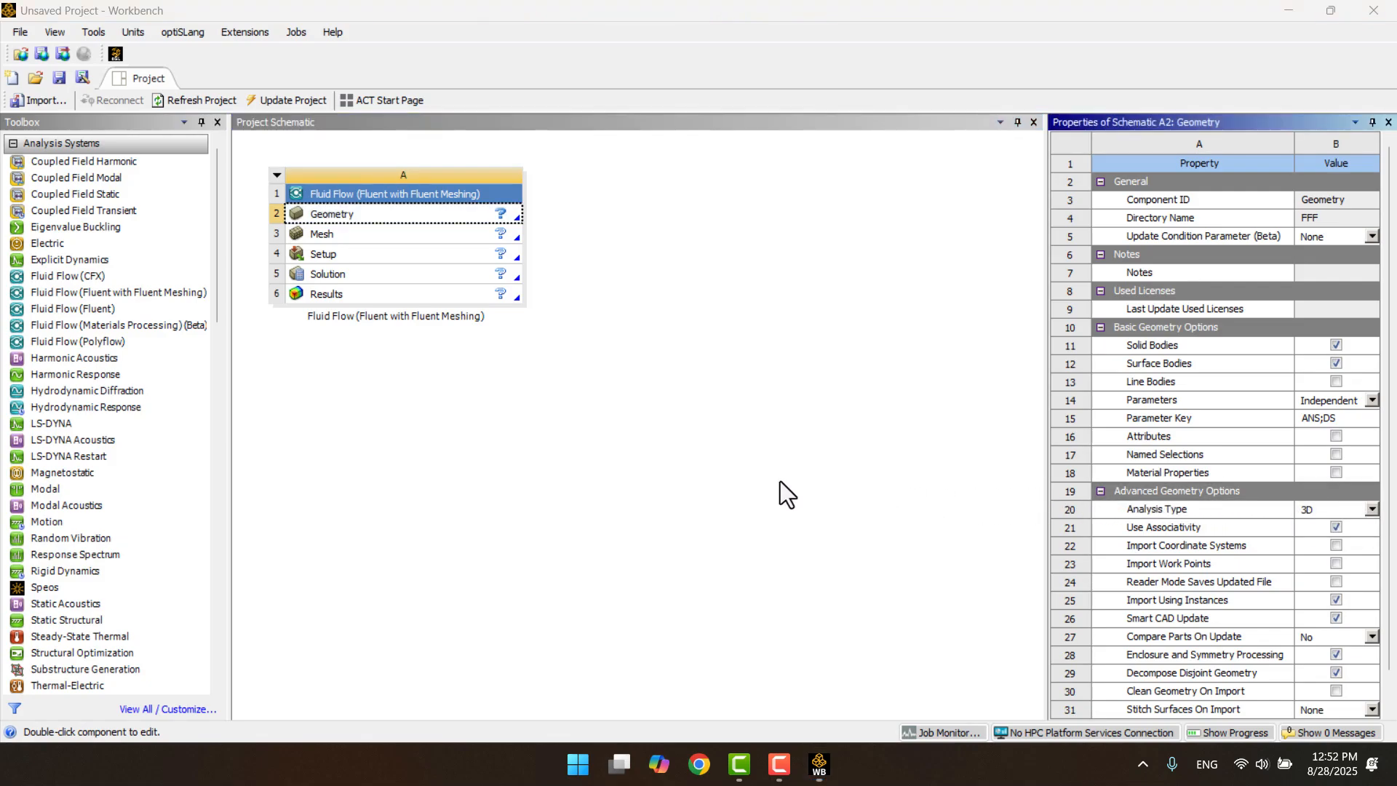
pyautogui.rightClick(370, 213)
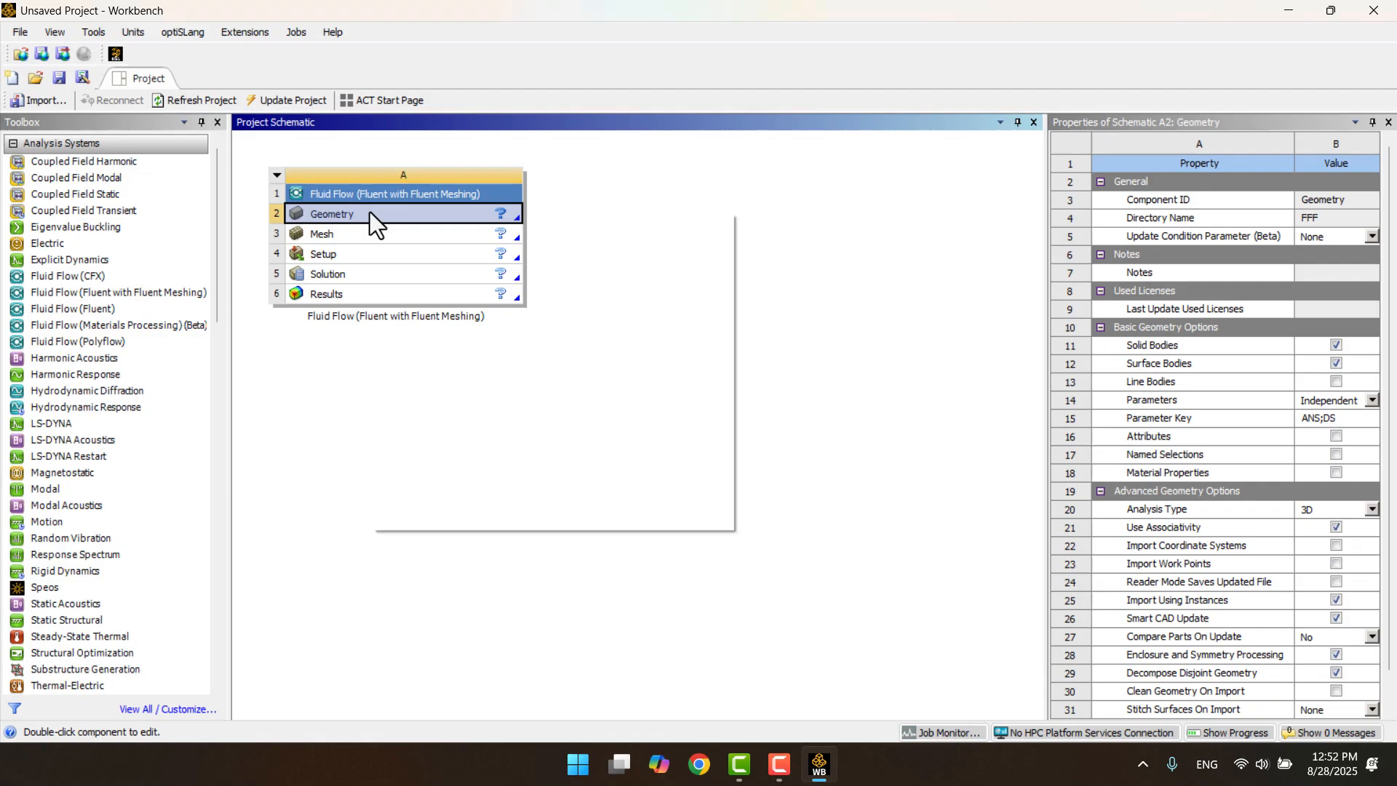
pyautogui.click(399, 240)
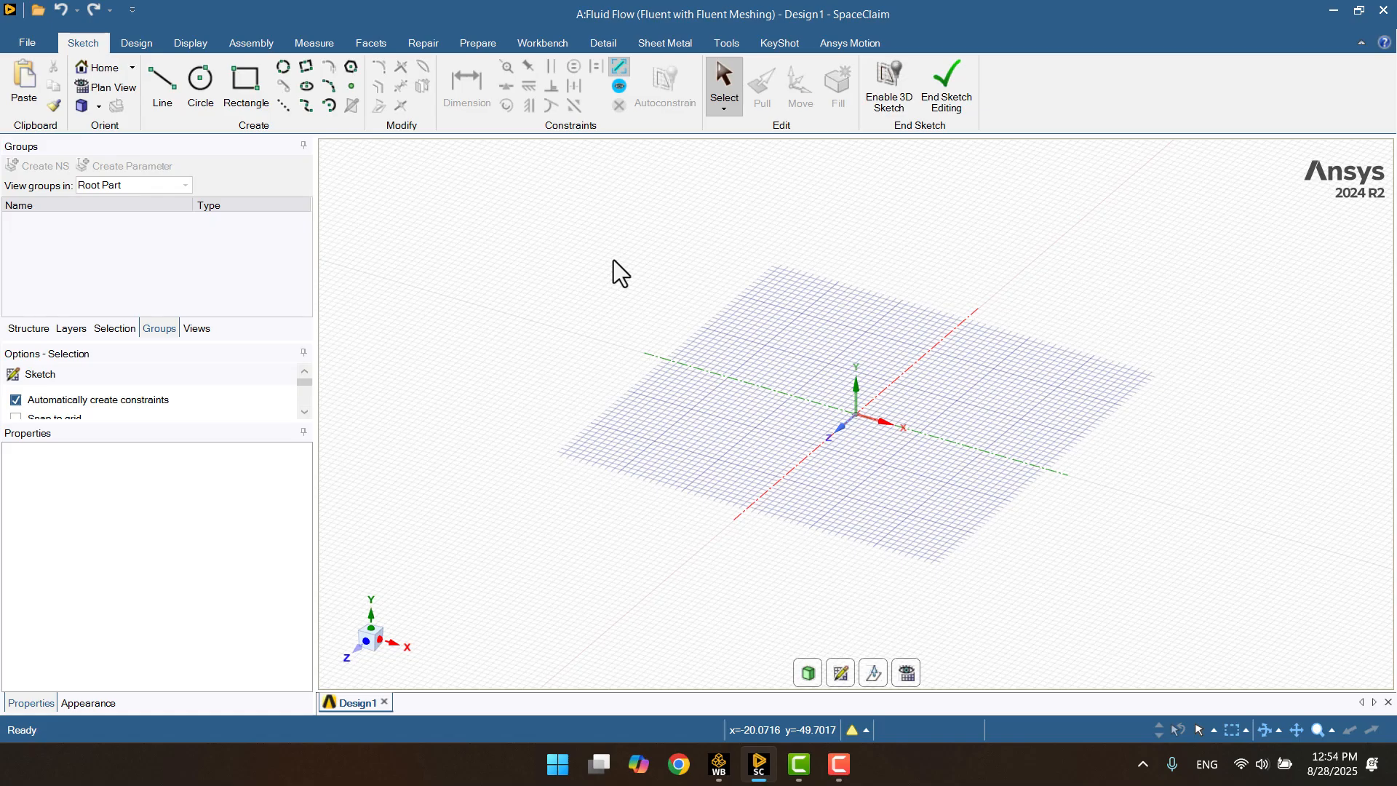
# - Sketch a 400 mm line from the origin along the negative Z axis in plan view
pyautogui.click(162, 84)
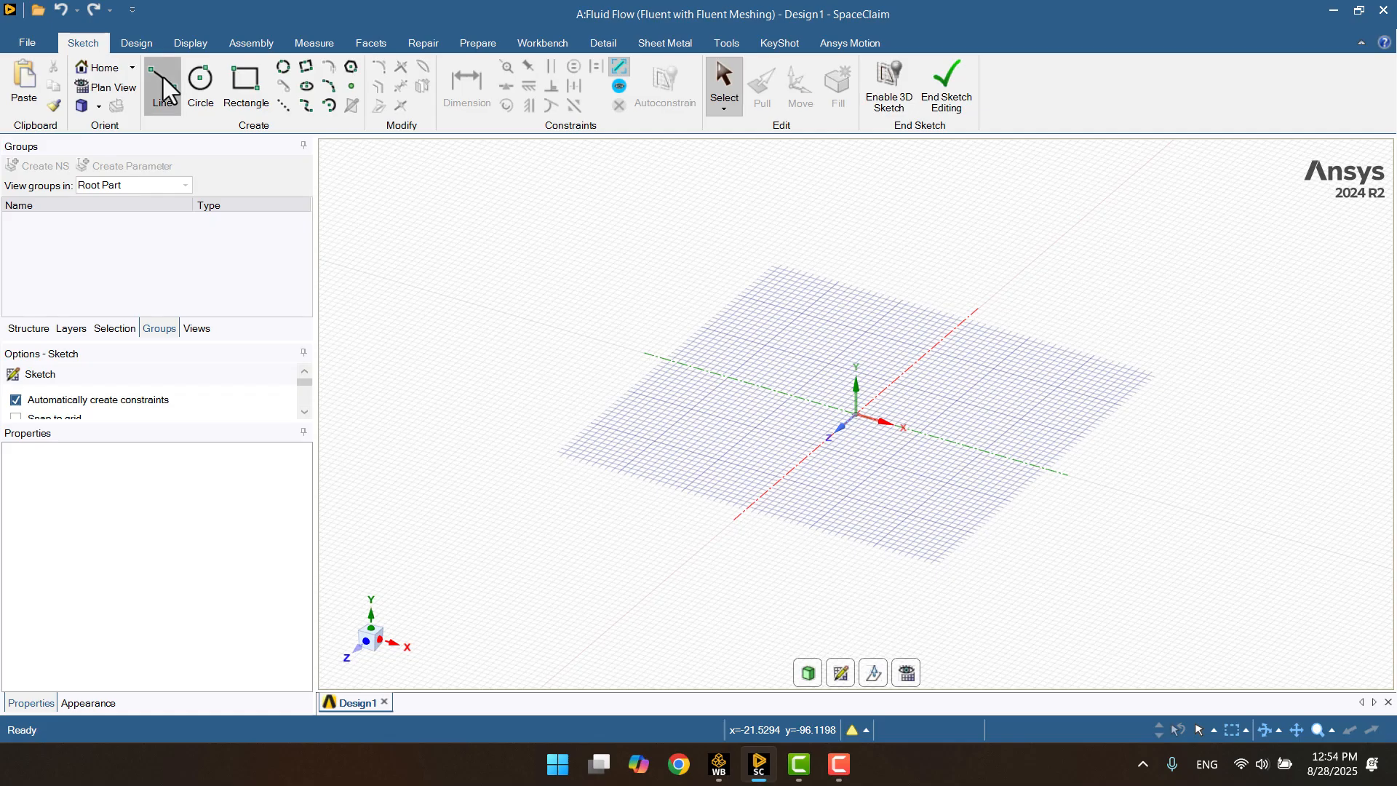
pyautogui.click(905, 673)
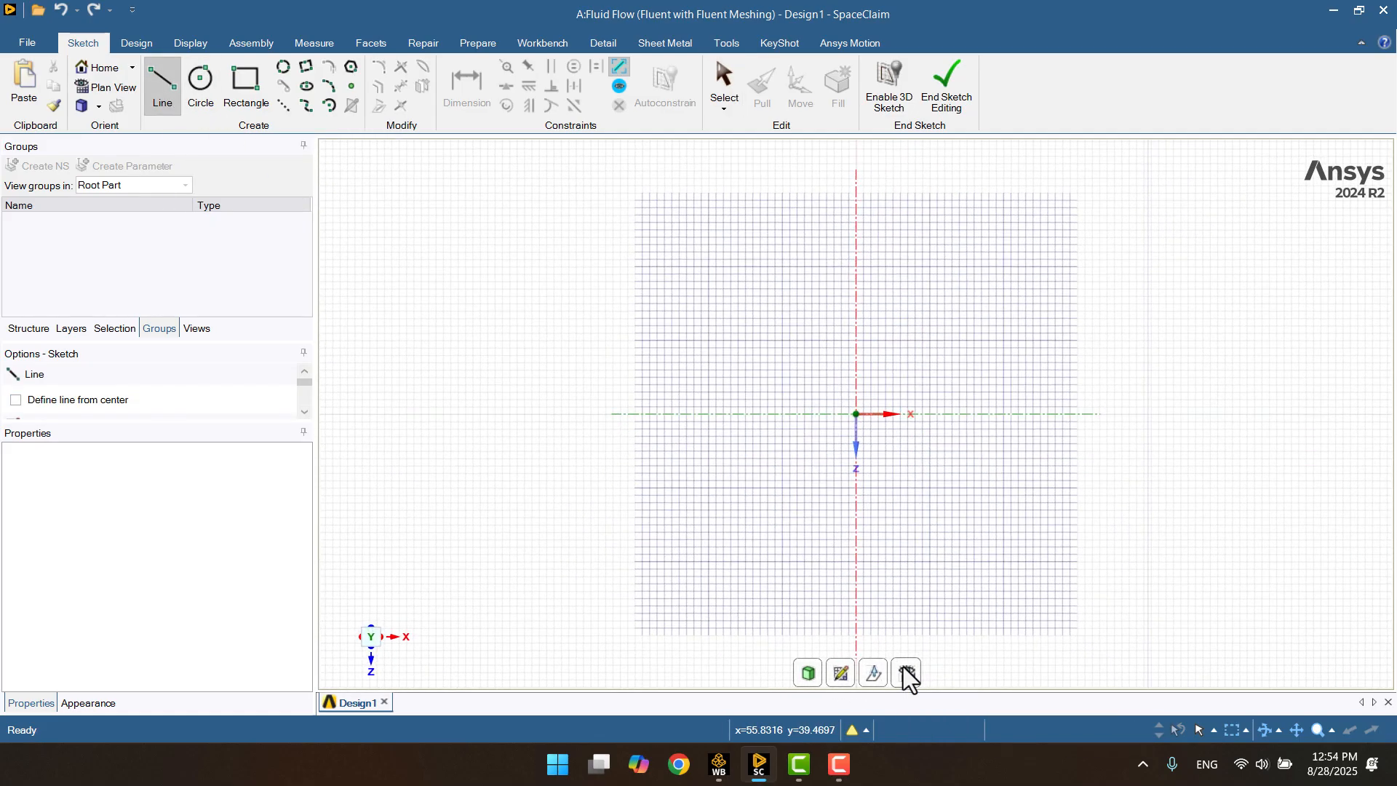
pyautogui.click(856, 414)
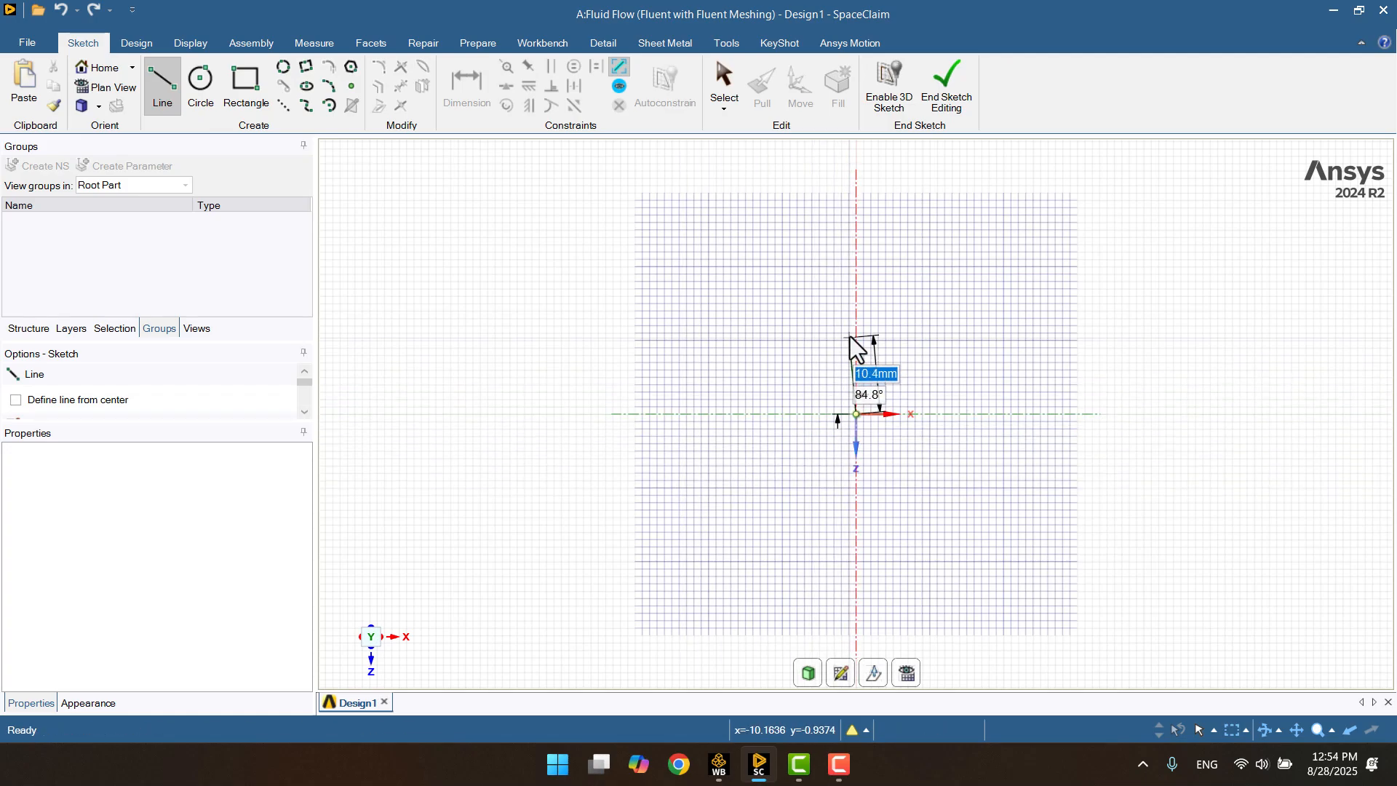
pyautogui.write('40')
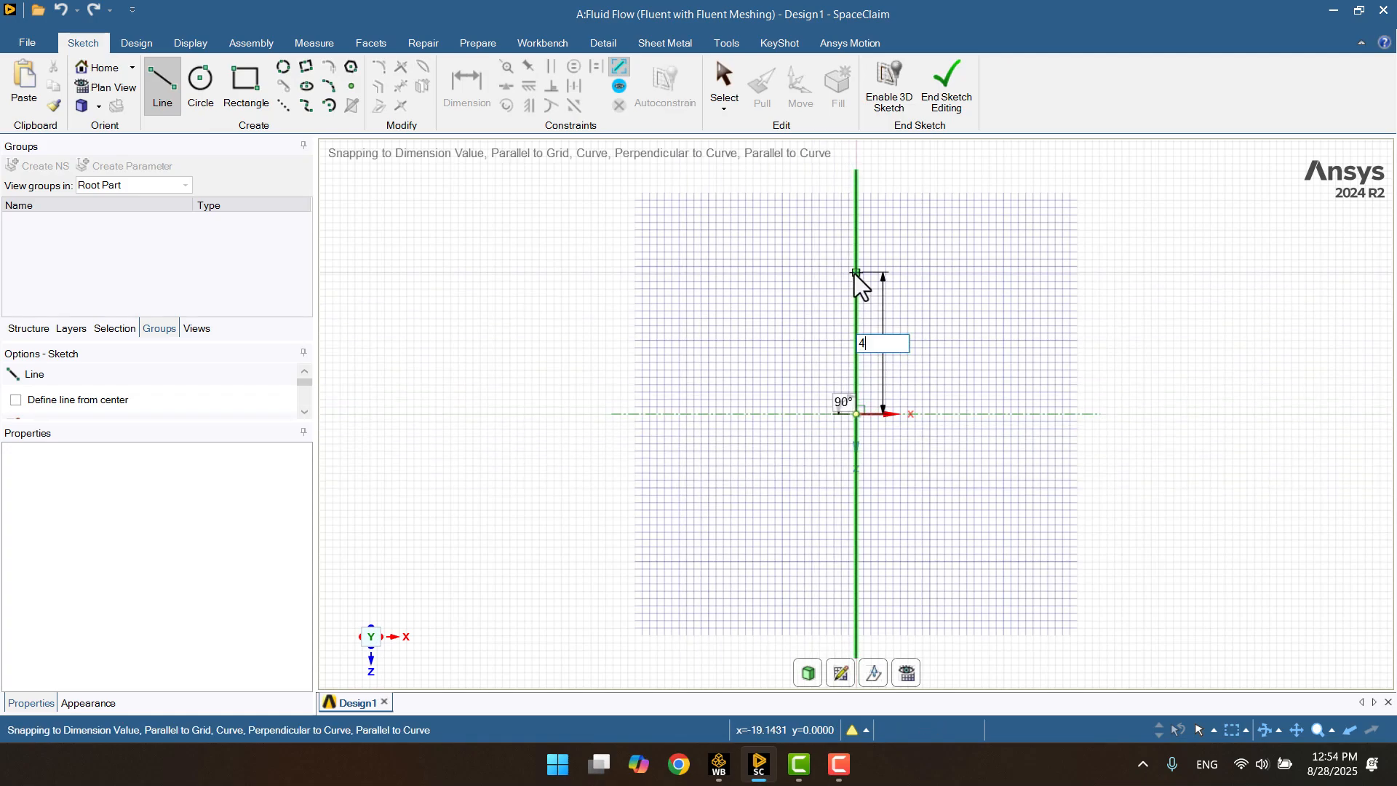
pyautogui.press('Return')
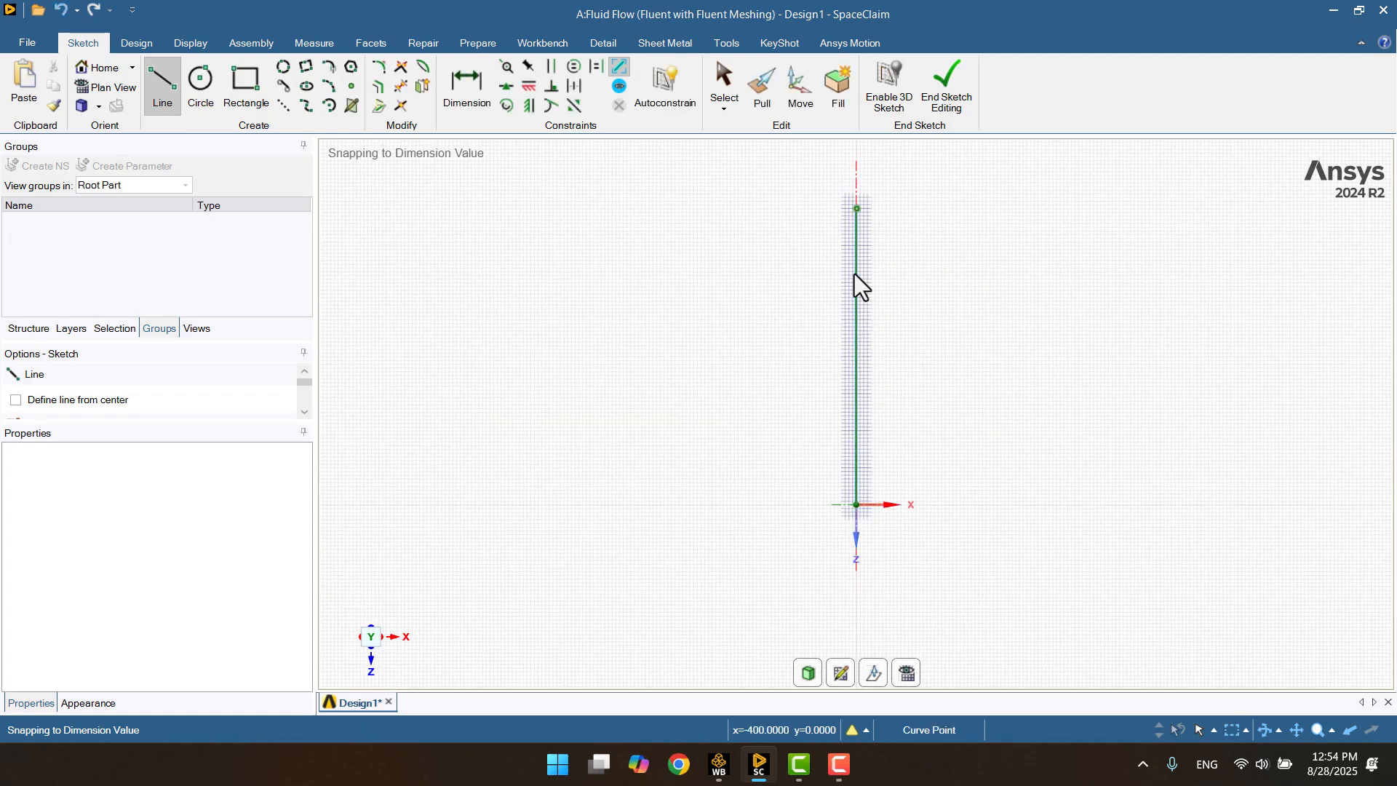
# - Sketch a 200 mm branch line from the far end of the main line towards positive X, at 135° to it
pyautogui.write('2')
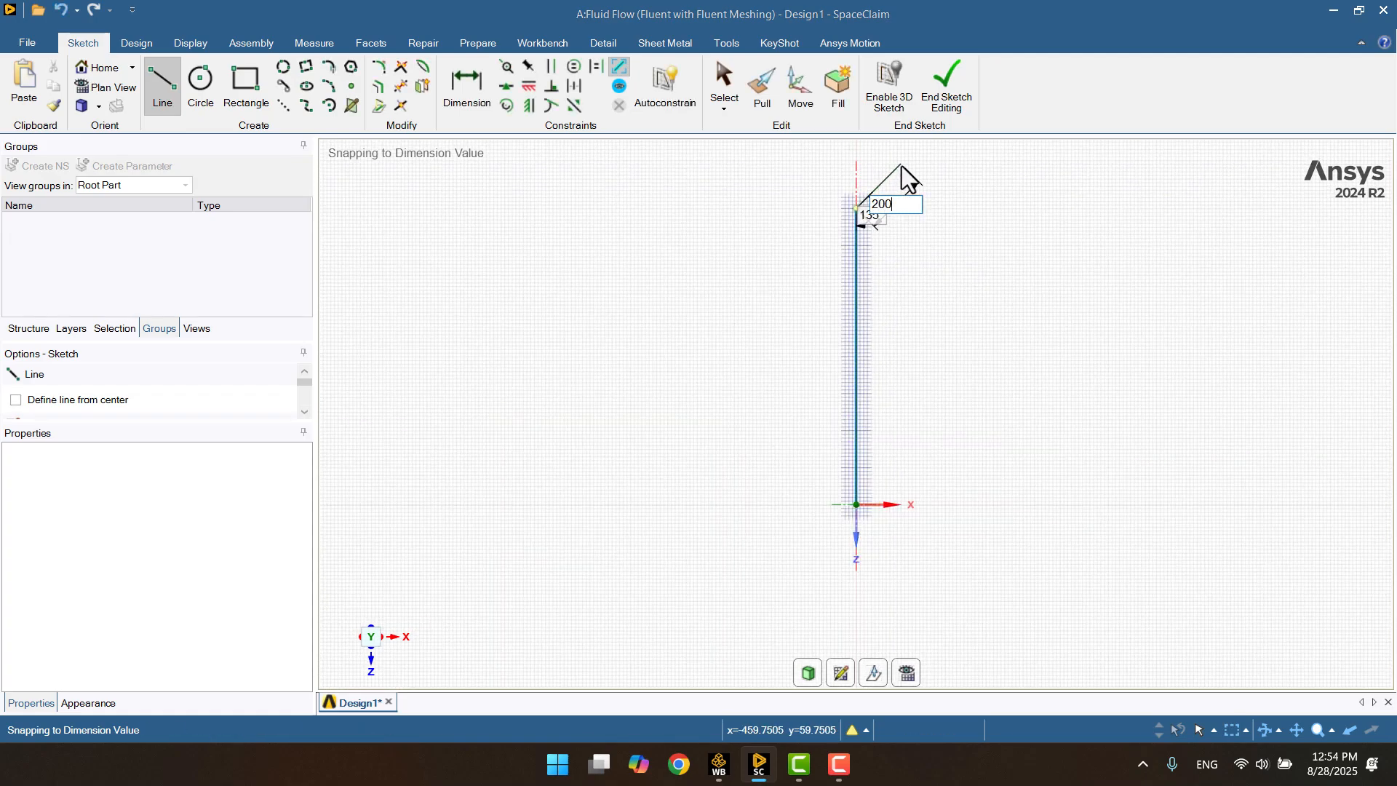
pyautogui.write('00')
pyautogui.press('Tab')
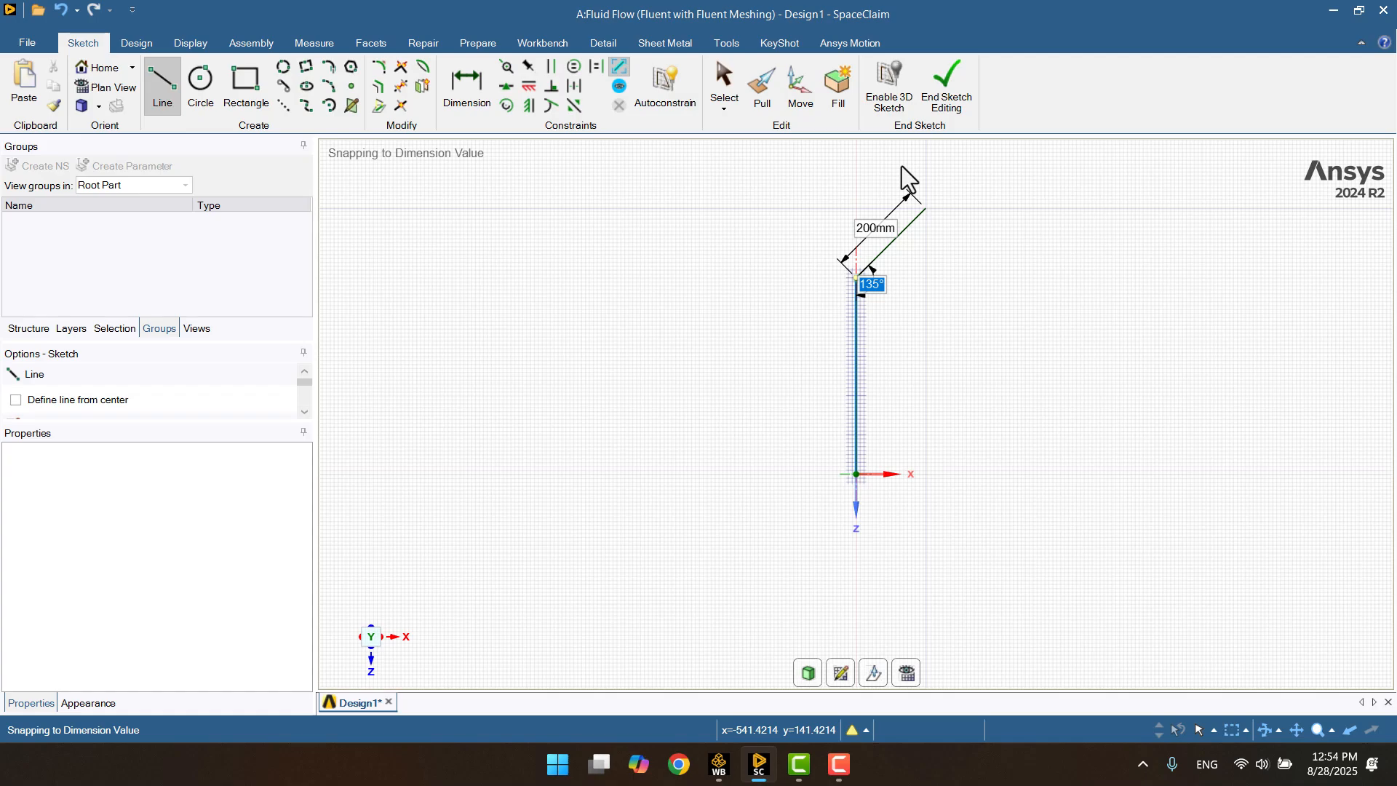
pyautogui.press('Return')
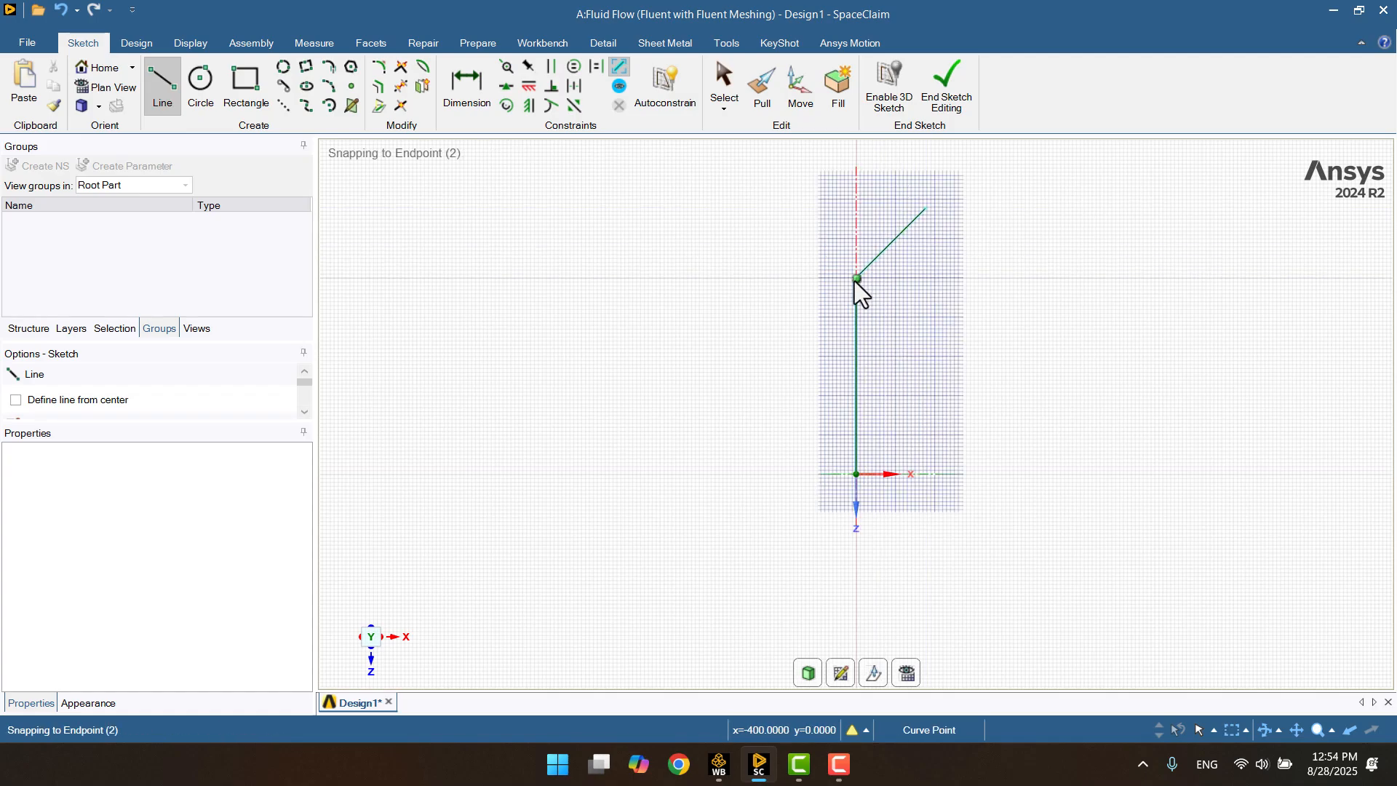
# - Sketch a second 200 mm branch from the same junction towards negative X, symmetric to the first, and end the sketch
pyautogui.click(855, 278)
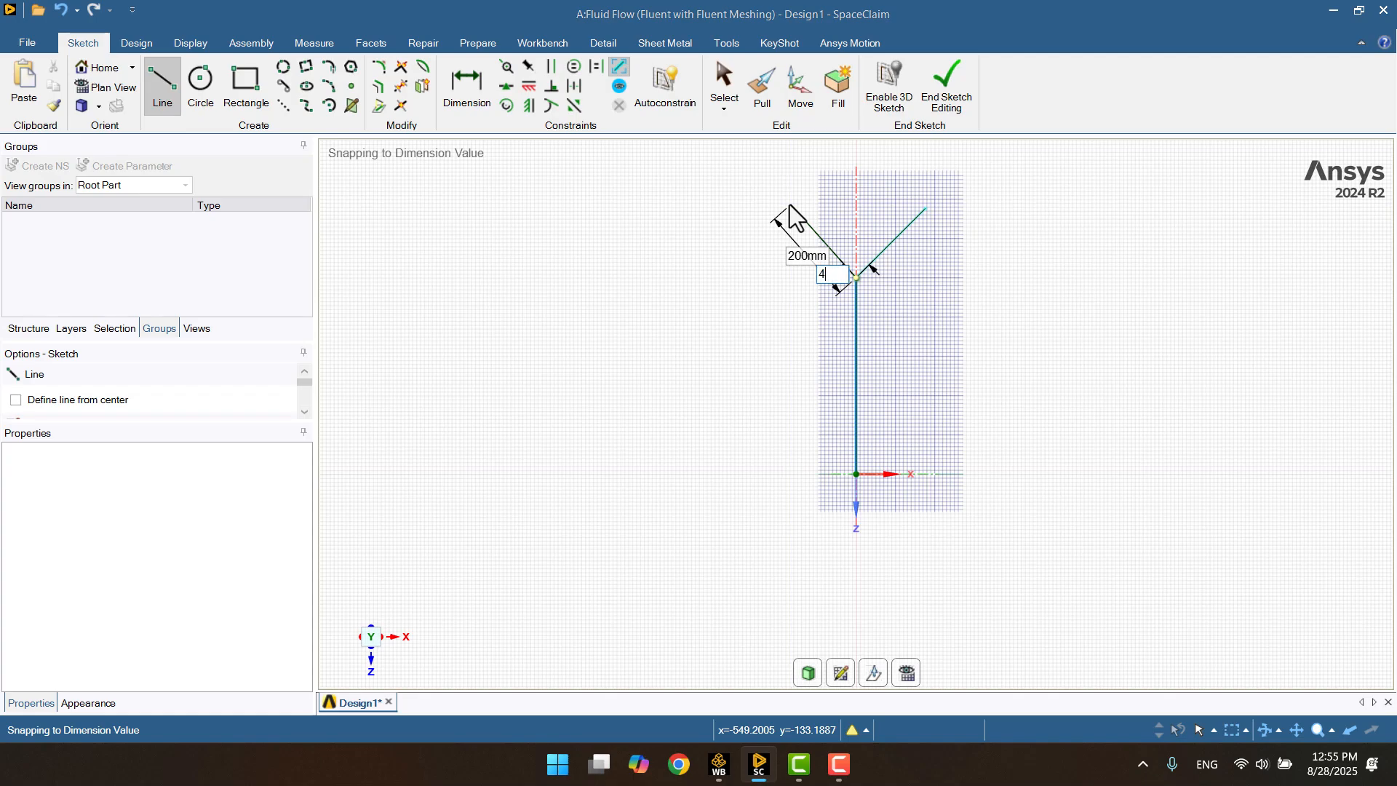
pyautogui.click(788, 206)
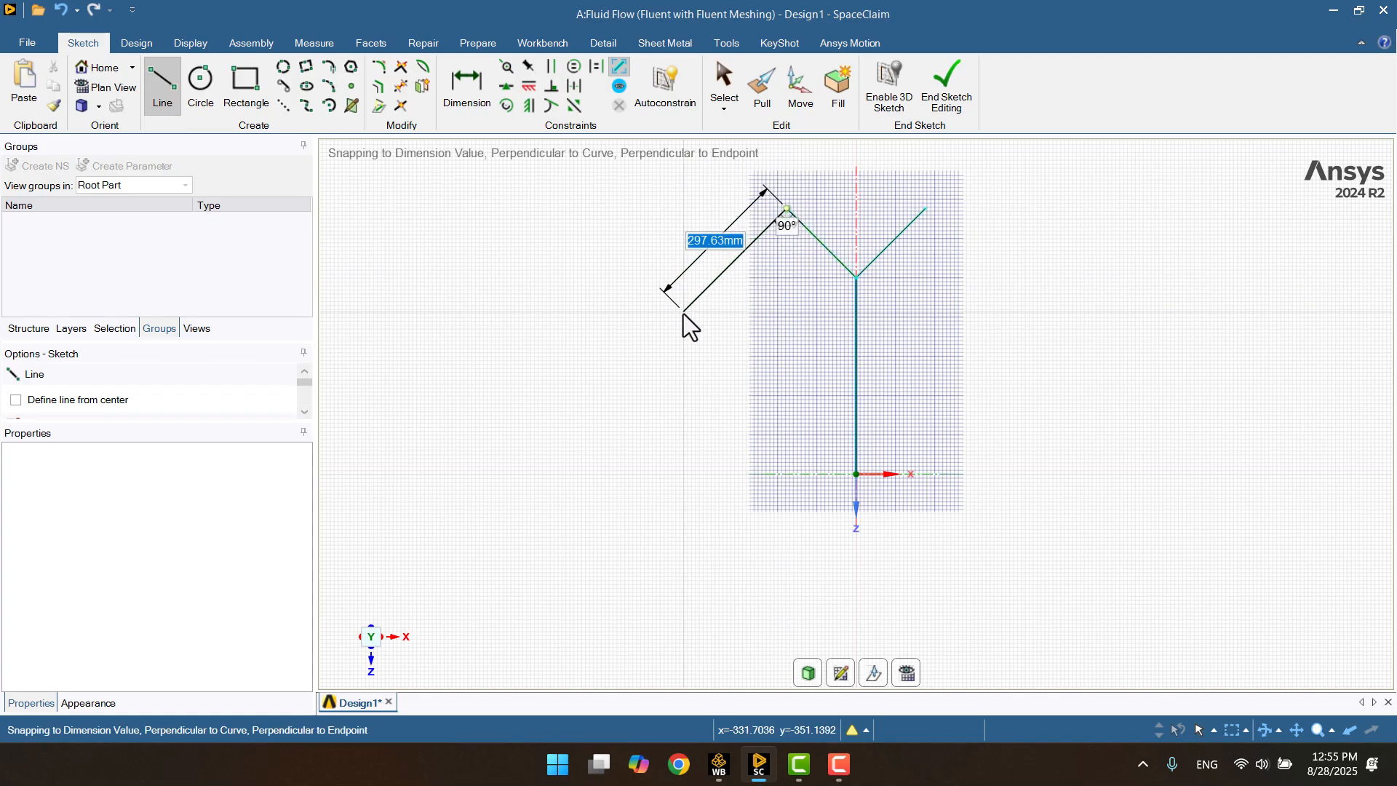
pyautogui.press('Escape')
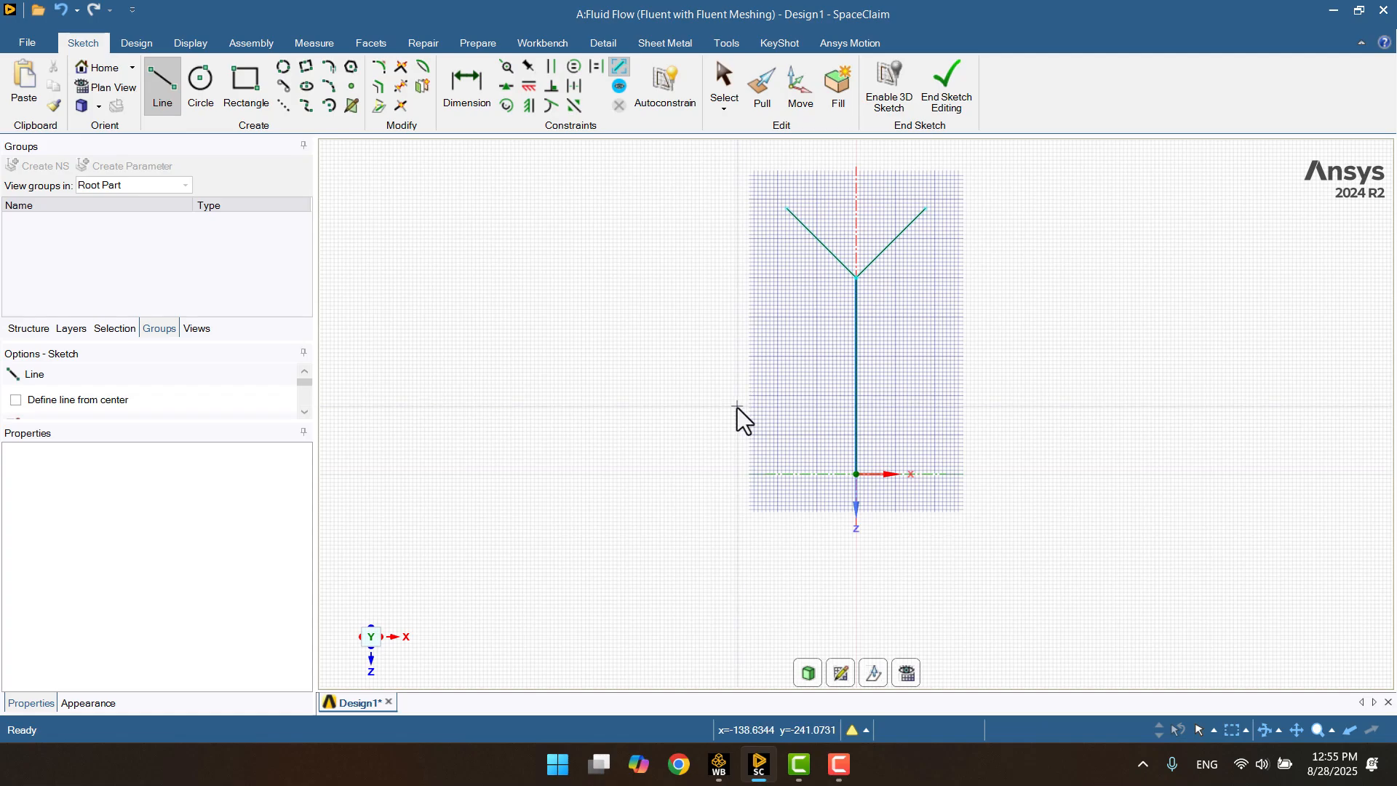
pyautogui.click(958, 86)
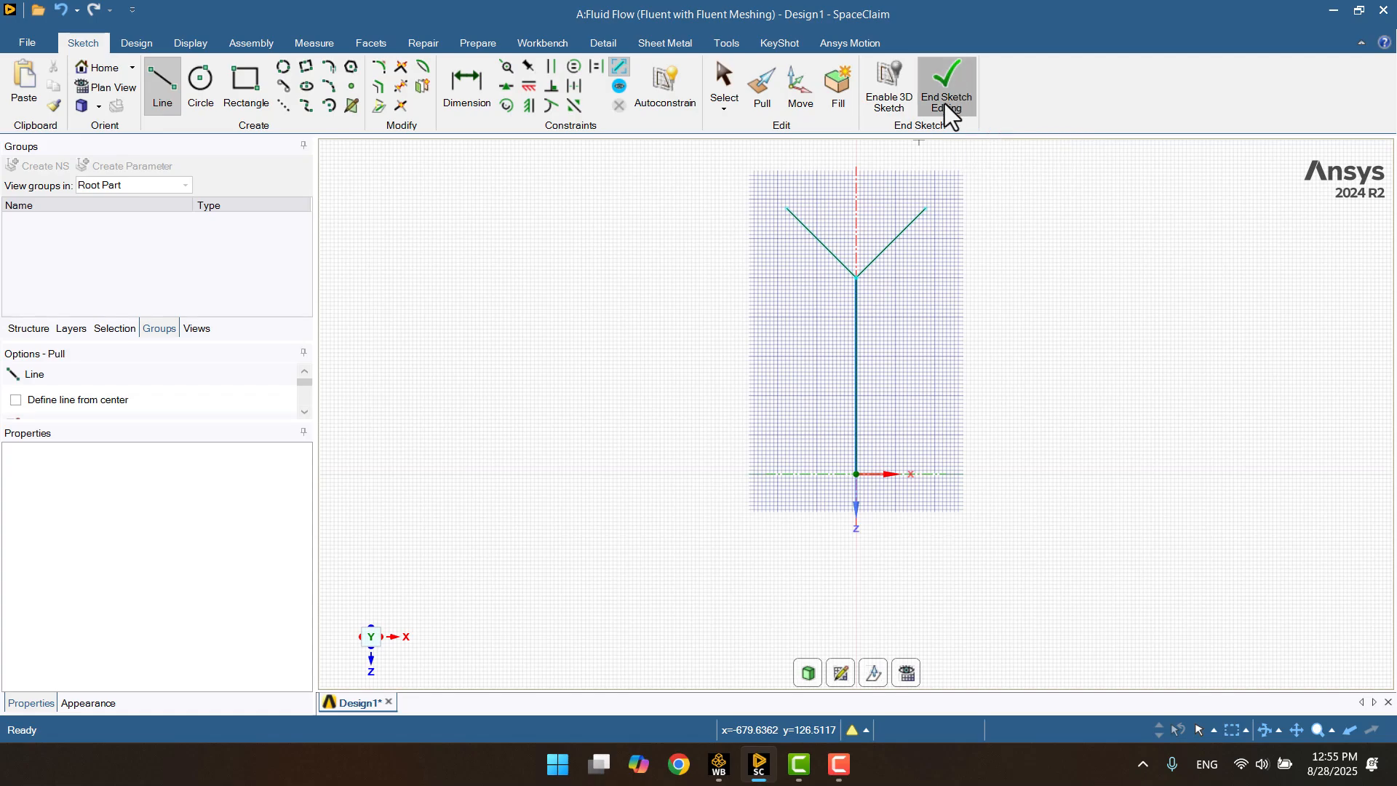
# - Sketch a 25 mm diameter circle centred on the positive-X branch's free end, on a plane perpendicular to that branch, and end the sketch
pyautogui.moveTo(749, 400)
pyautogui.mouseDown(button='middle')
pyautogui.moveTo(730, 303)
pyautogui.moveTo(608, 211)
pyautogui.moveTo(656, 276)
pyautogui.mouseUp(button='middle')
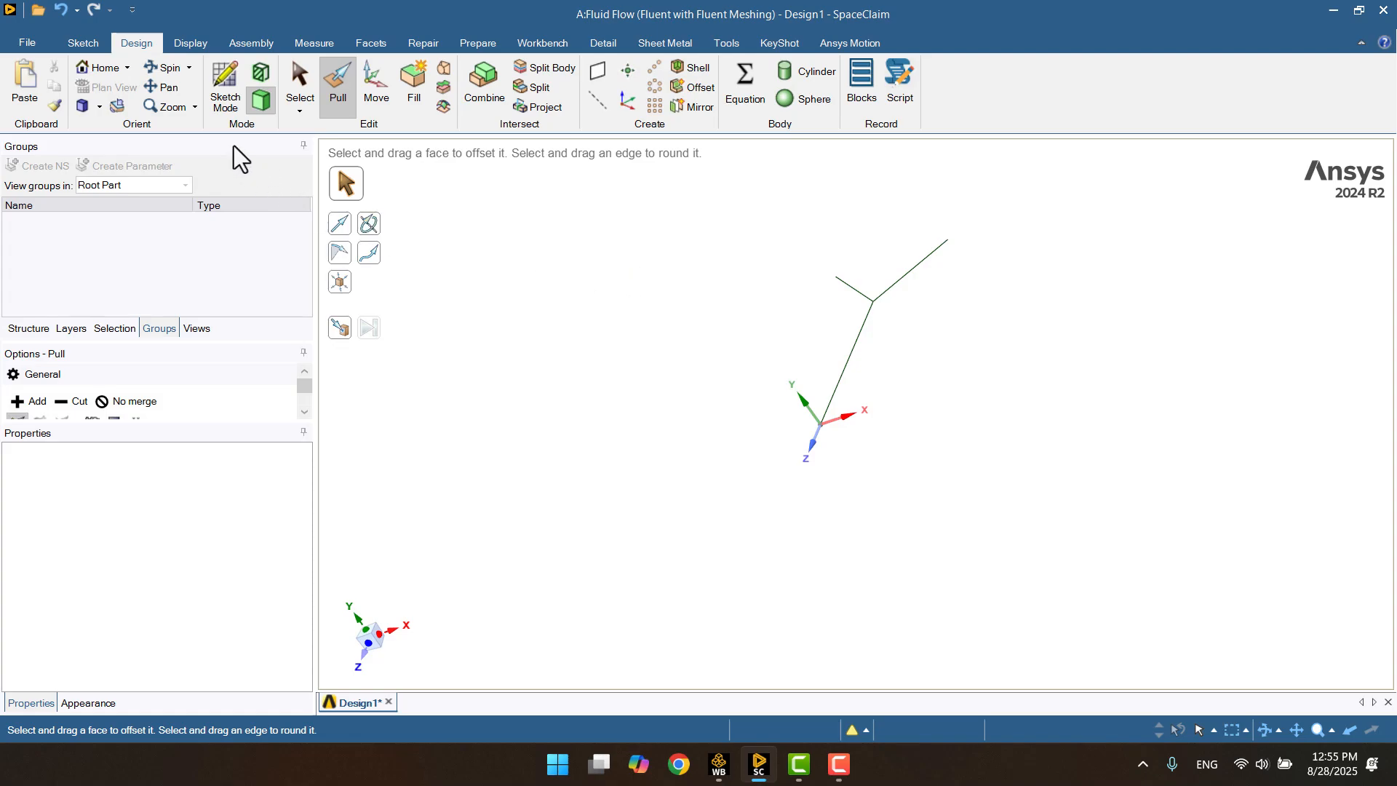
pyautogui.click(215, 77)
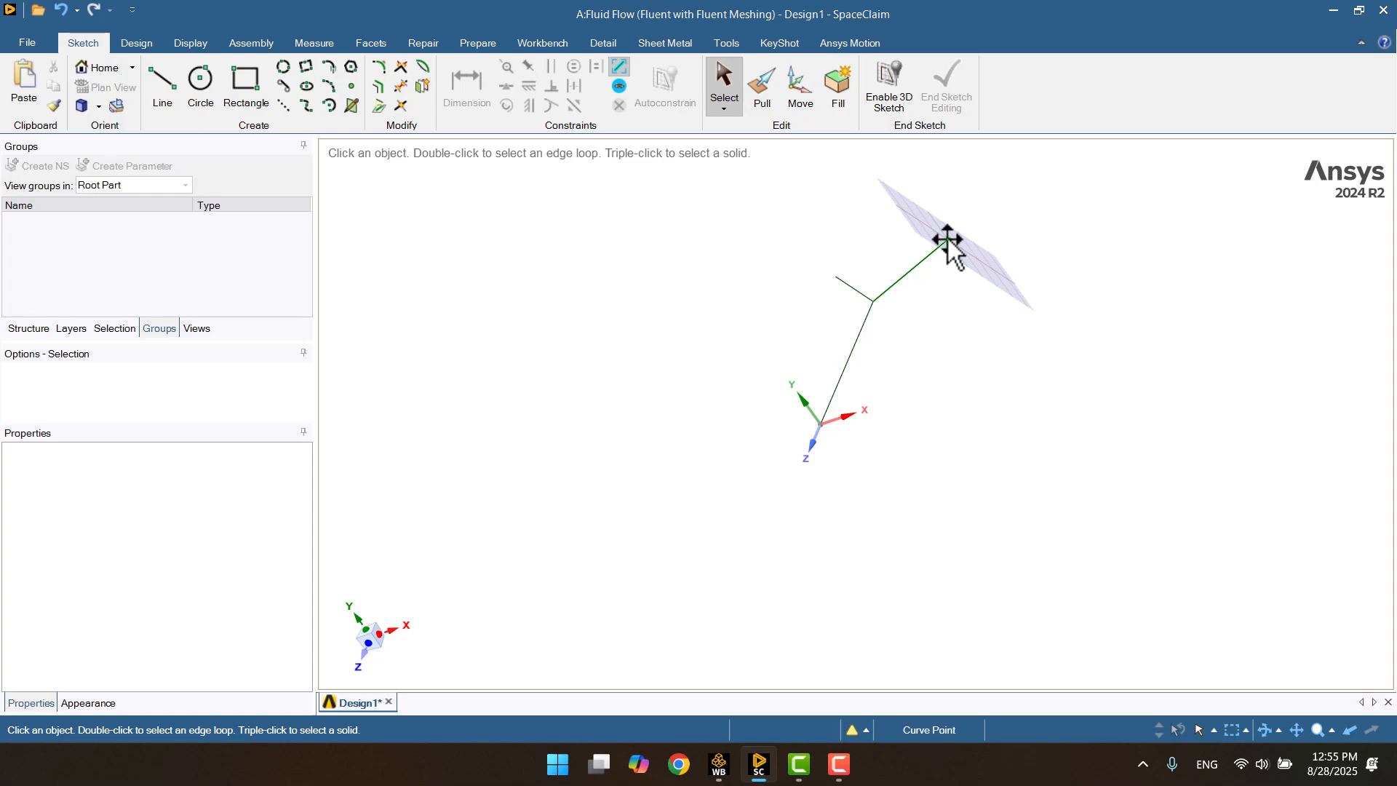
pyautogui.click(948, 240)
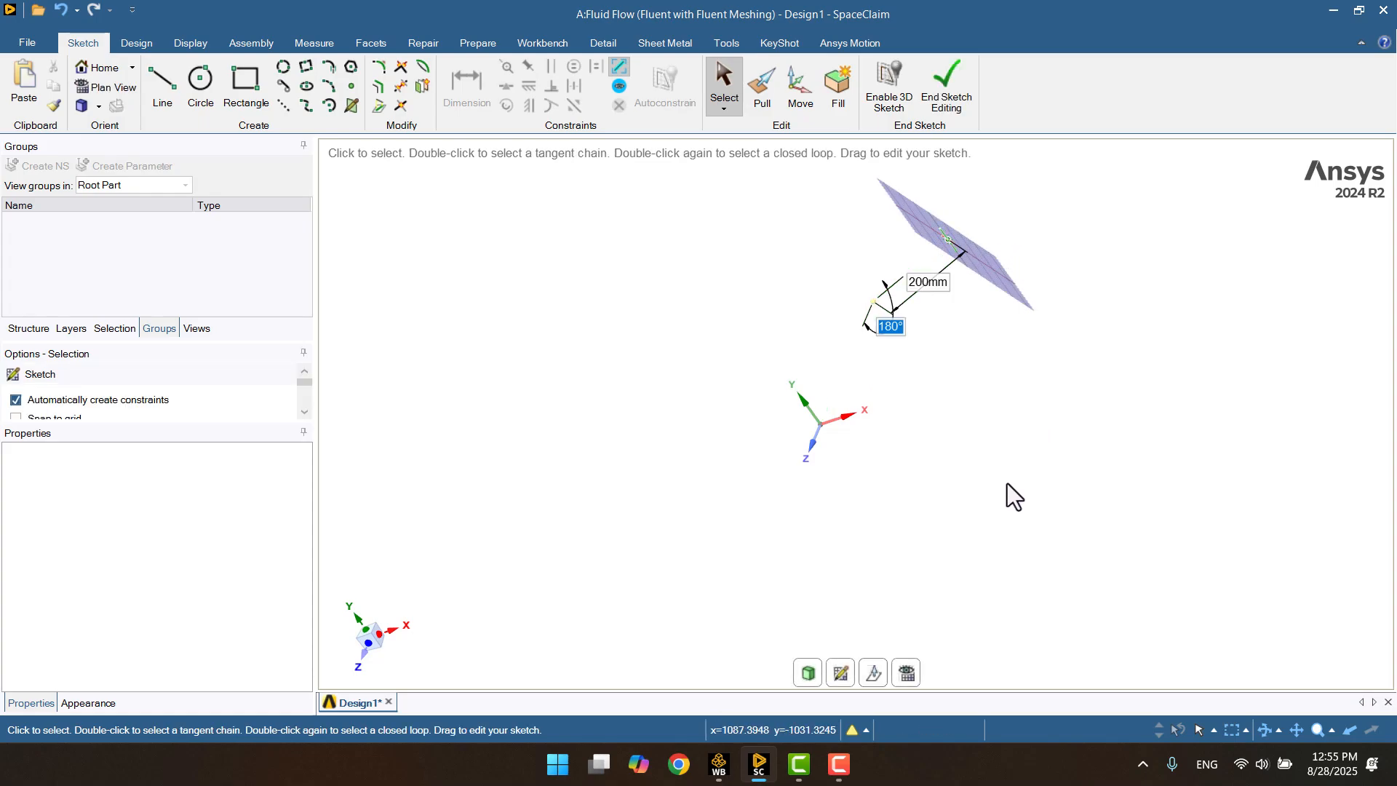
pyautogui.click(907, 672)
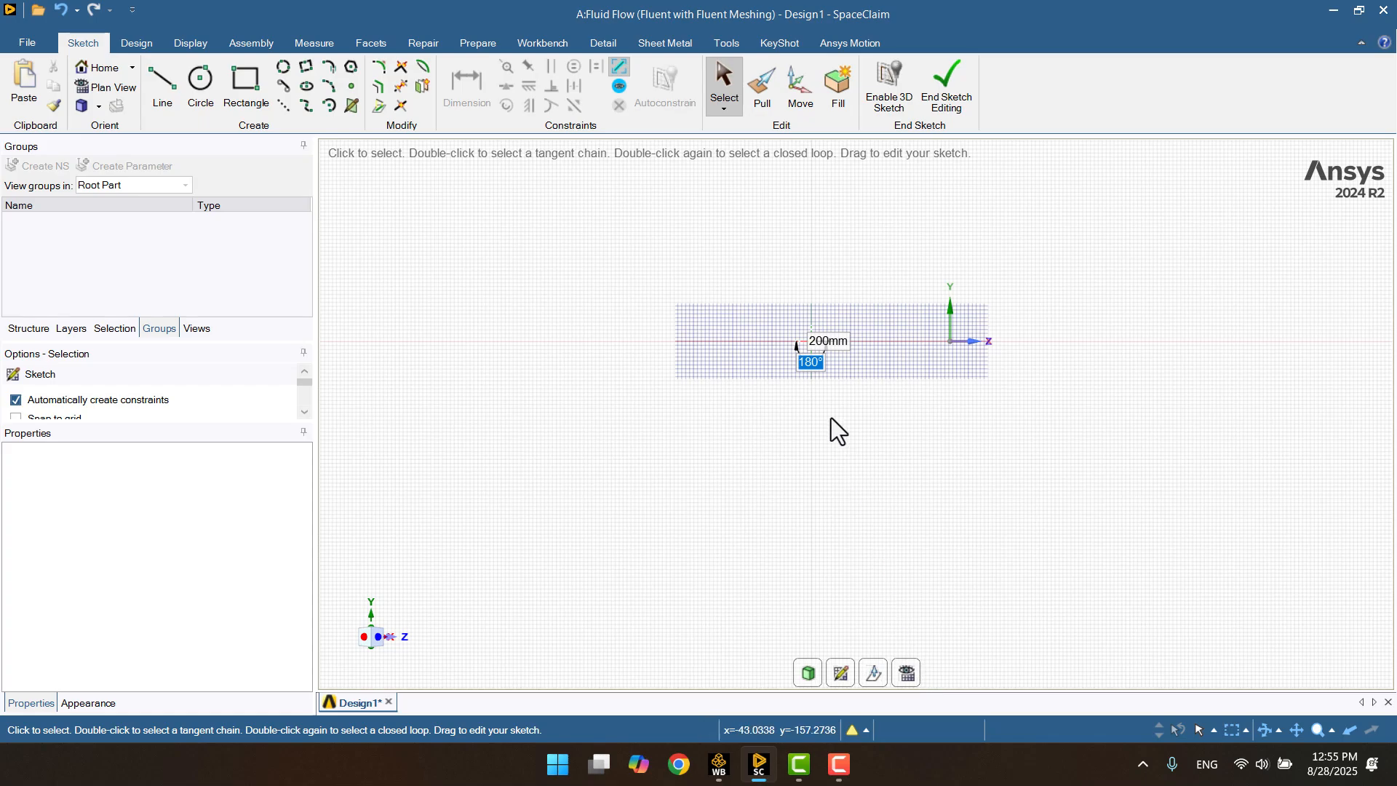
pyautogui.scroll(2, 831, 418)
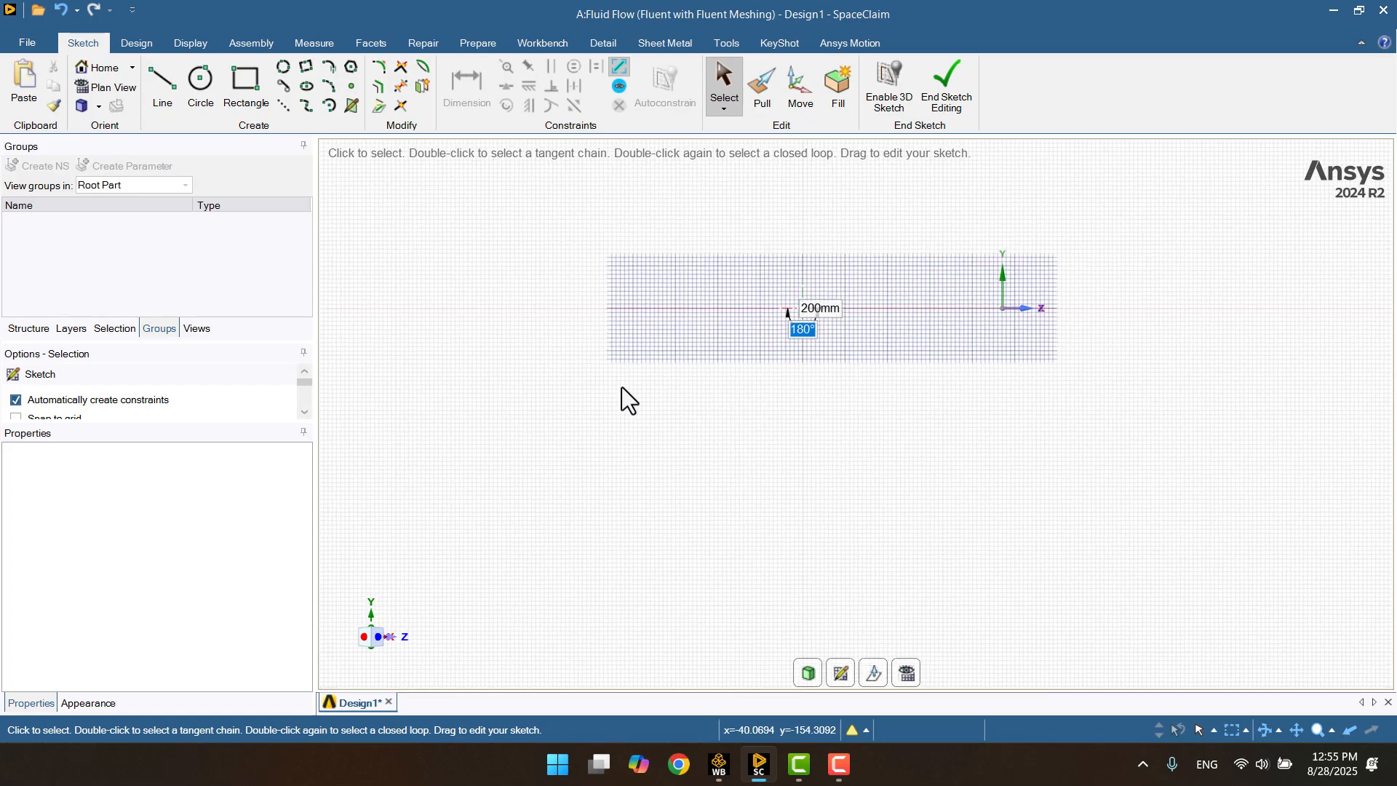
pyautogui.click(190, 94)
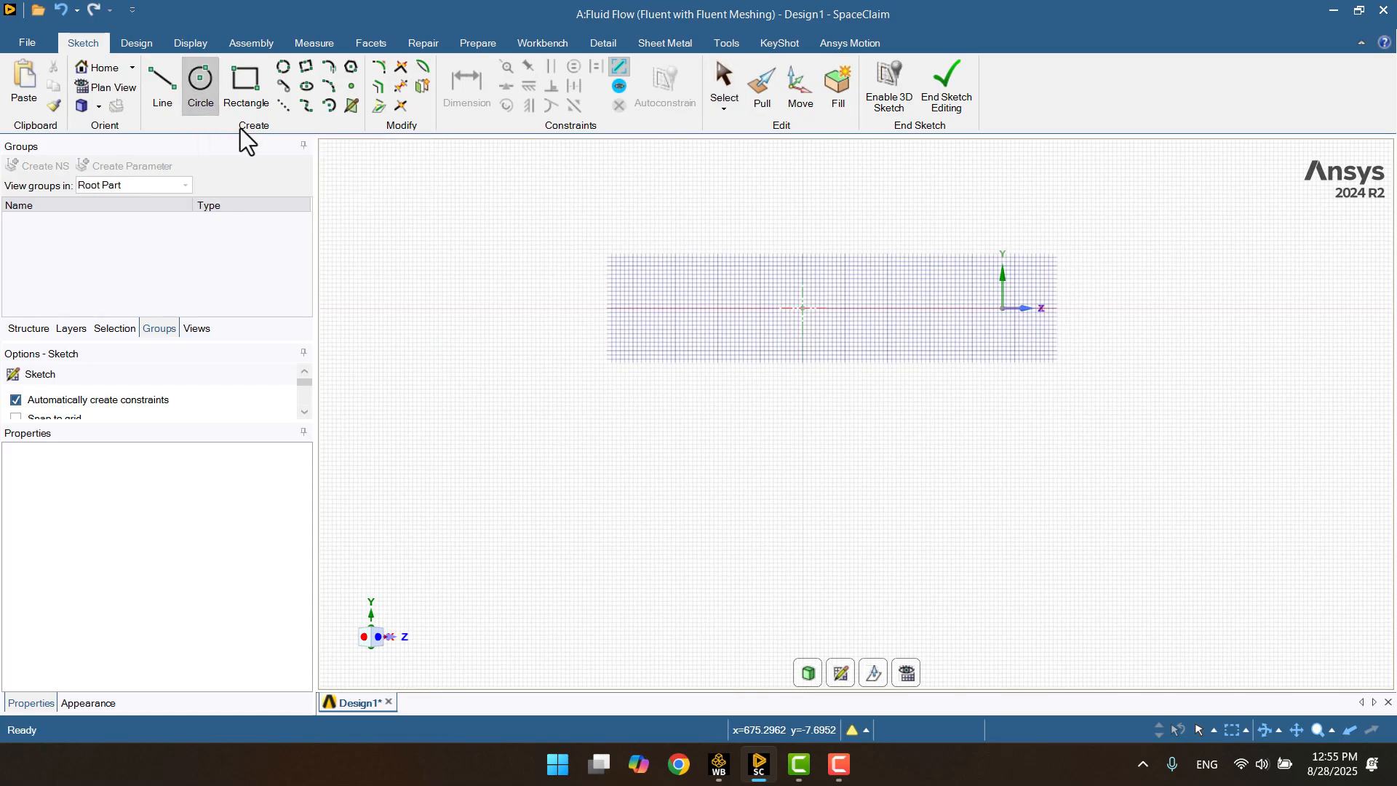
pyautogui.click(803, 309)
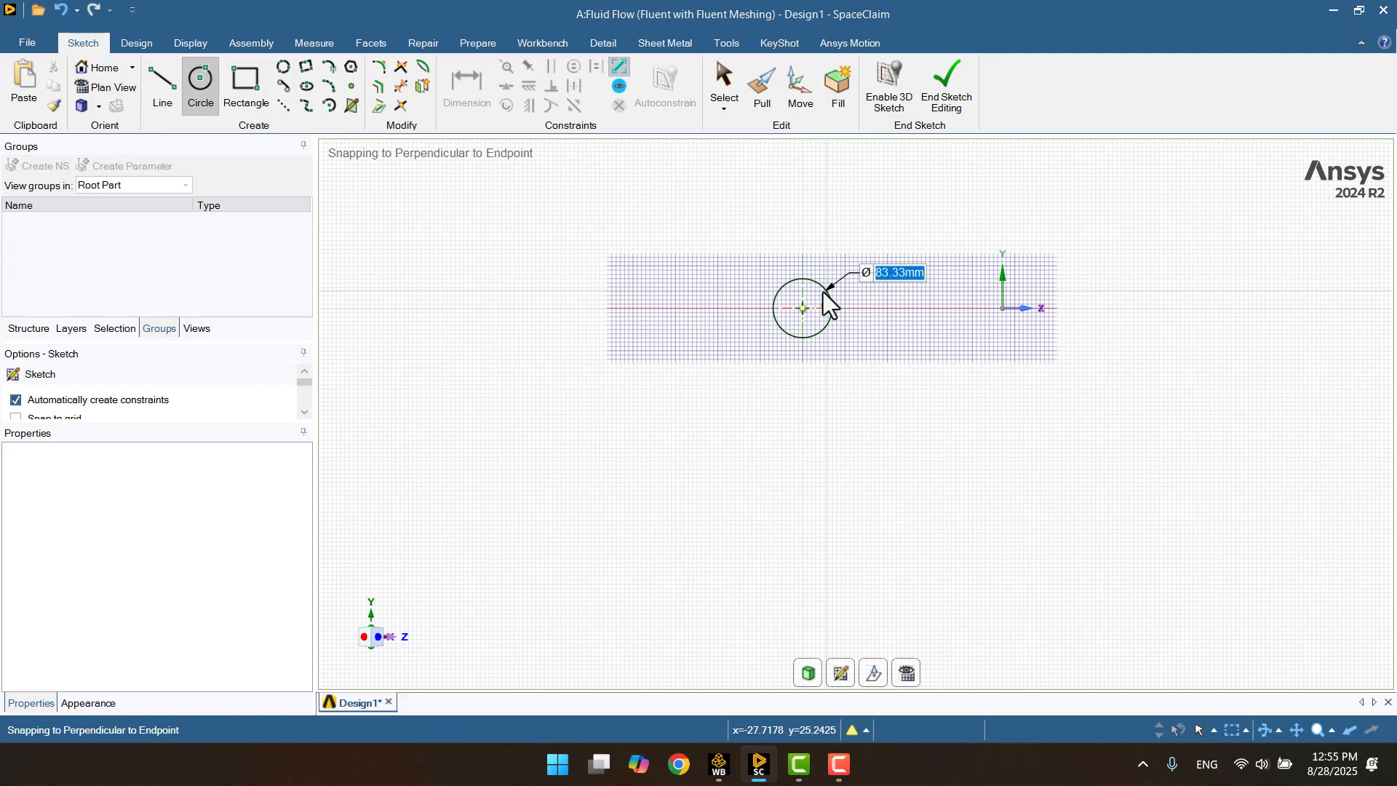
pyautogui.write('25')
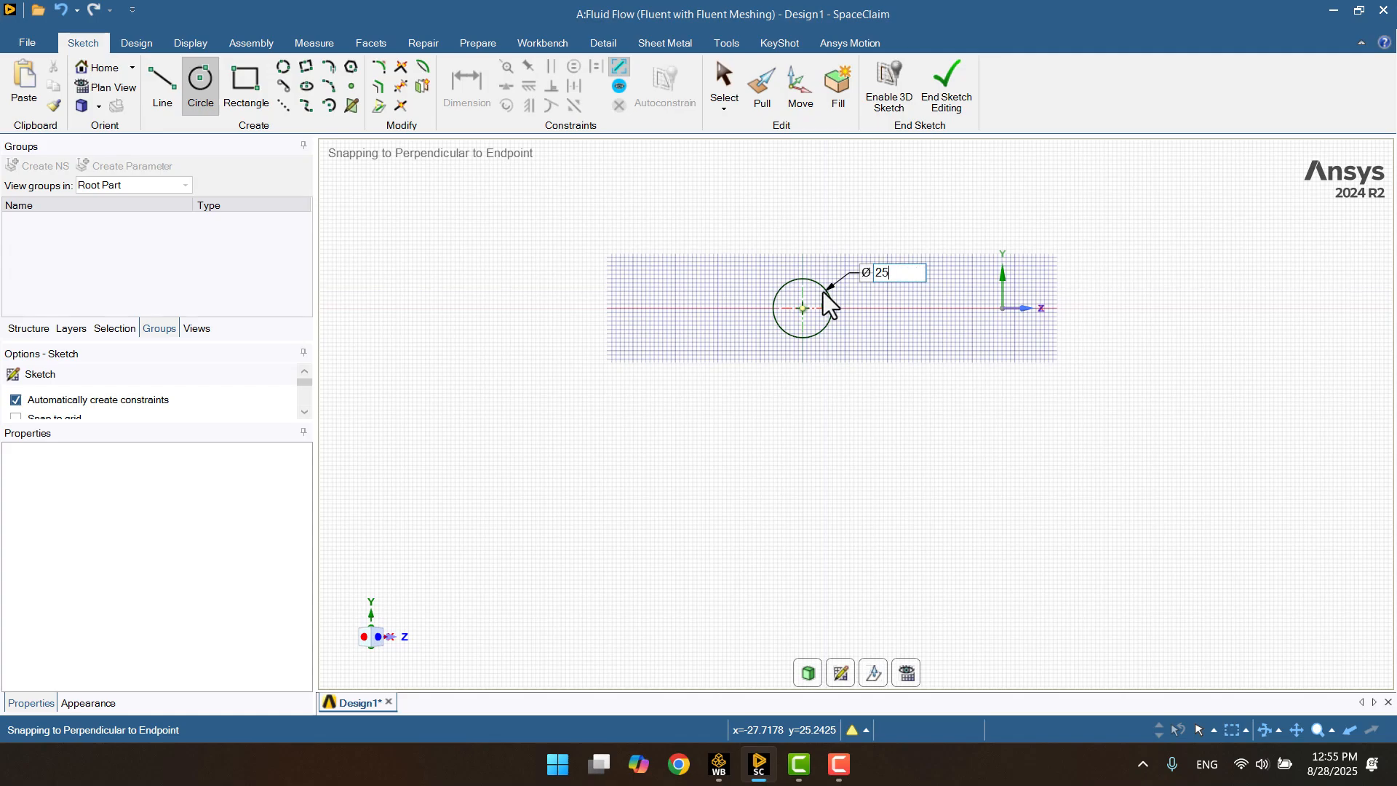
pyautogui.press('Return')
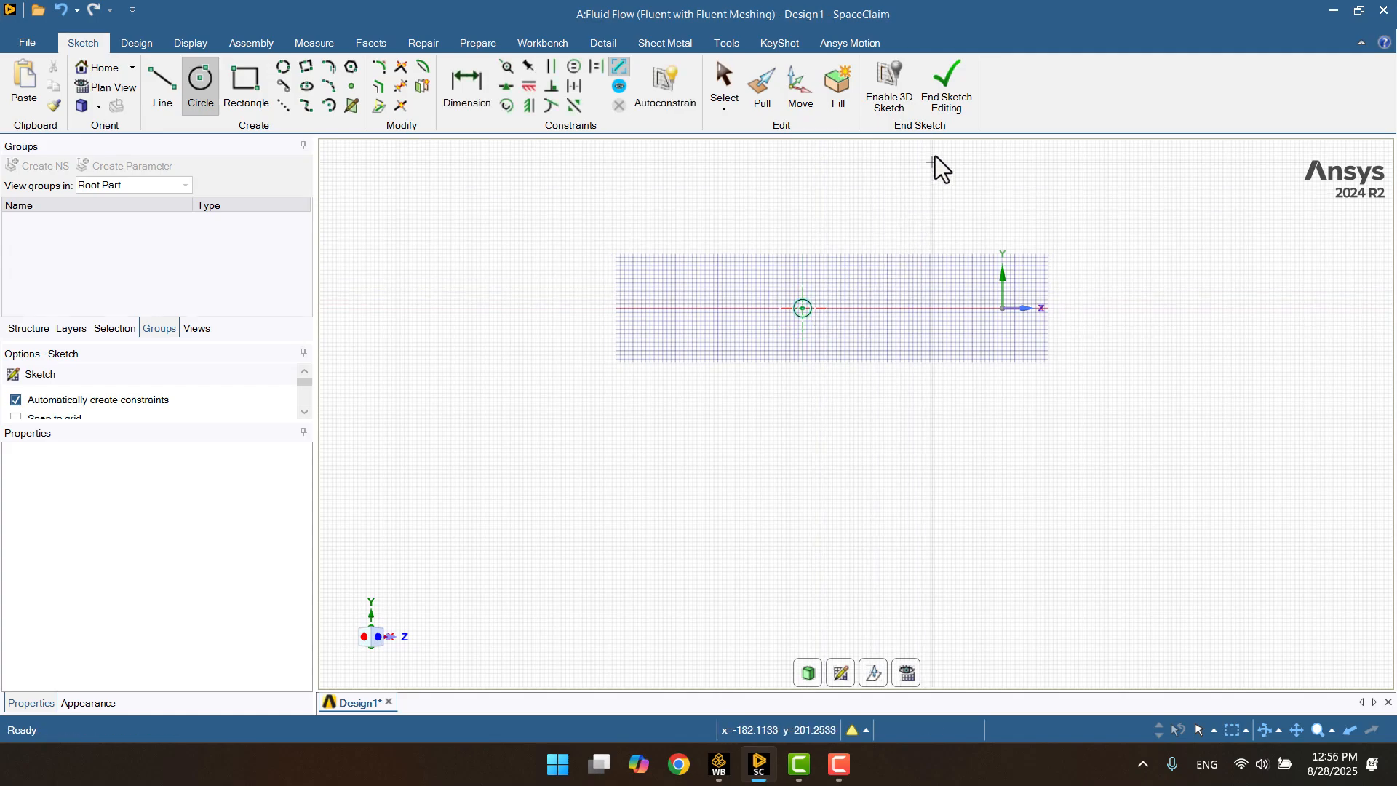
pyautogui.click(949, 102)
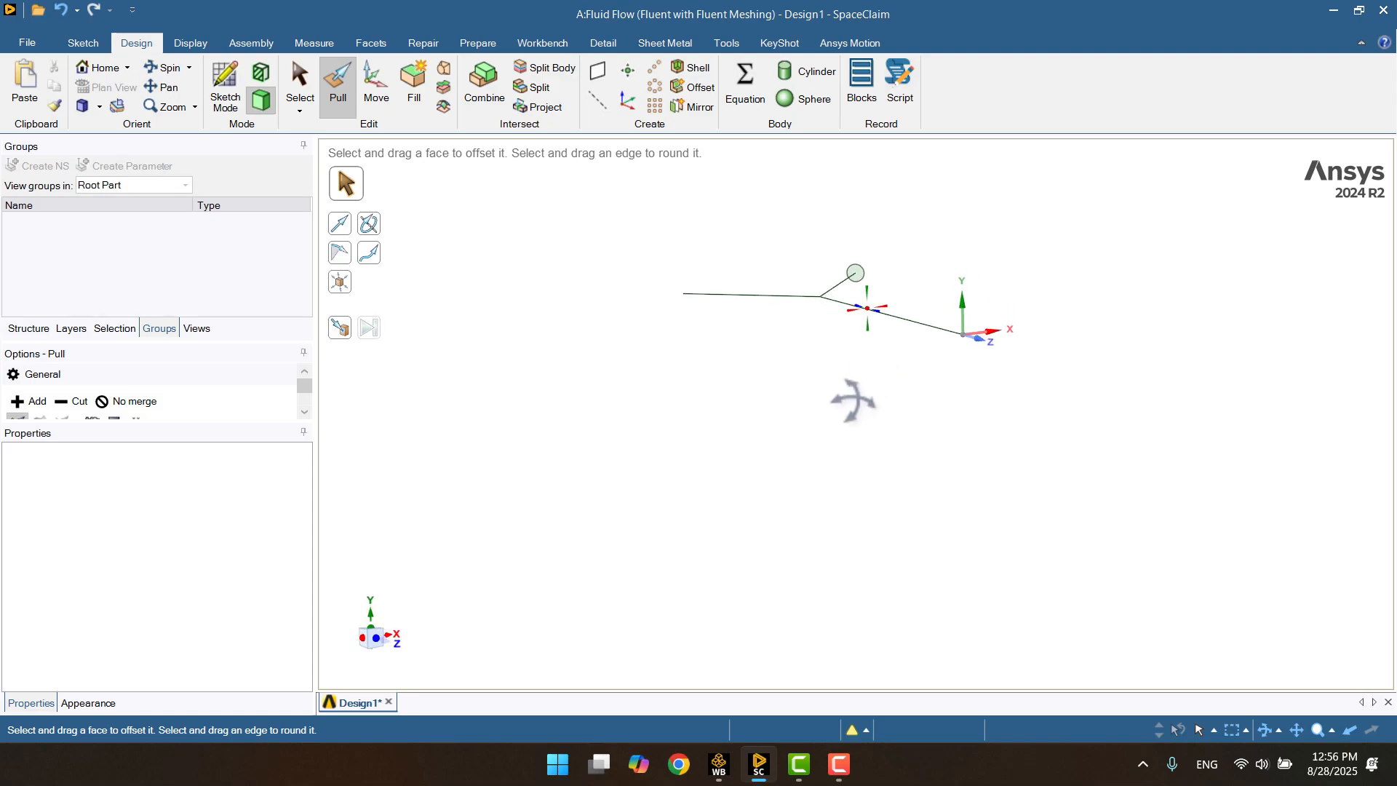
# - Sketch a 20 mm diameter circle centred on the negative-X branch's free end, on a plane perpendicular to that branch, and end the sketch
pyautogui.scroll(1, 889, 192)
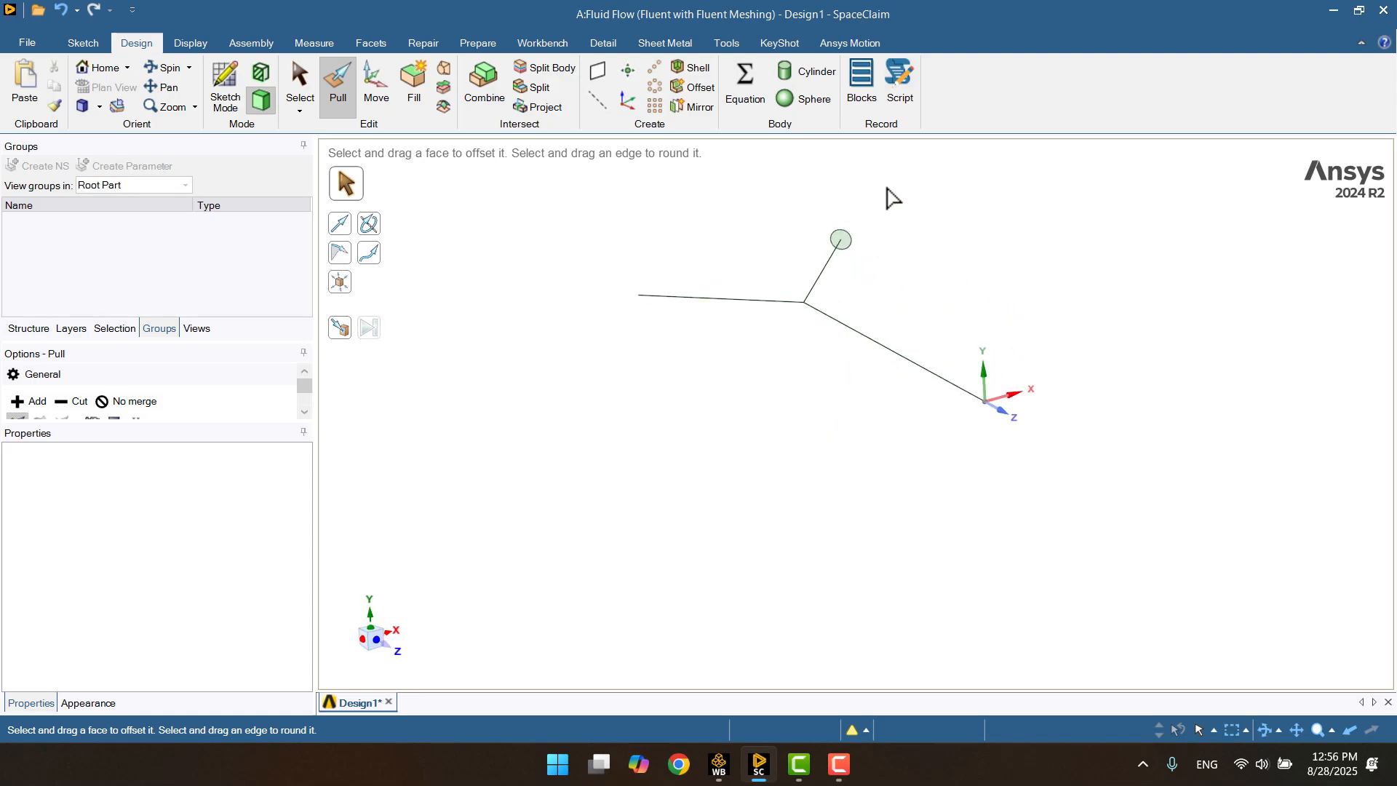
pyautogui.click(840, 238)
pyautogui.click(218, 77)
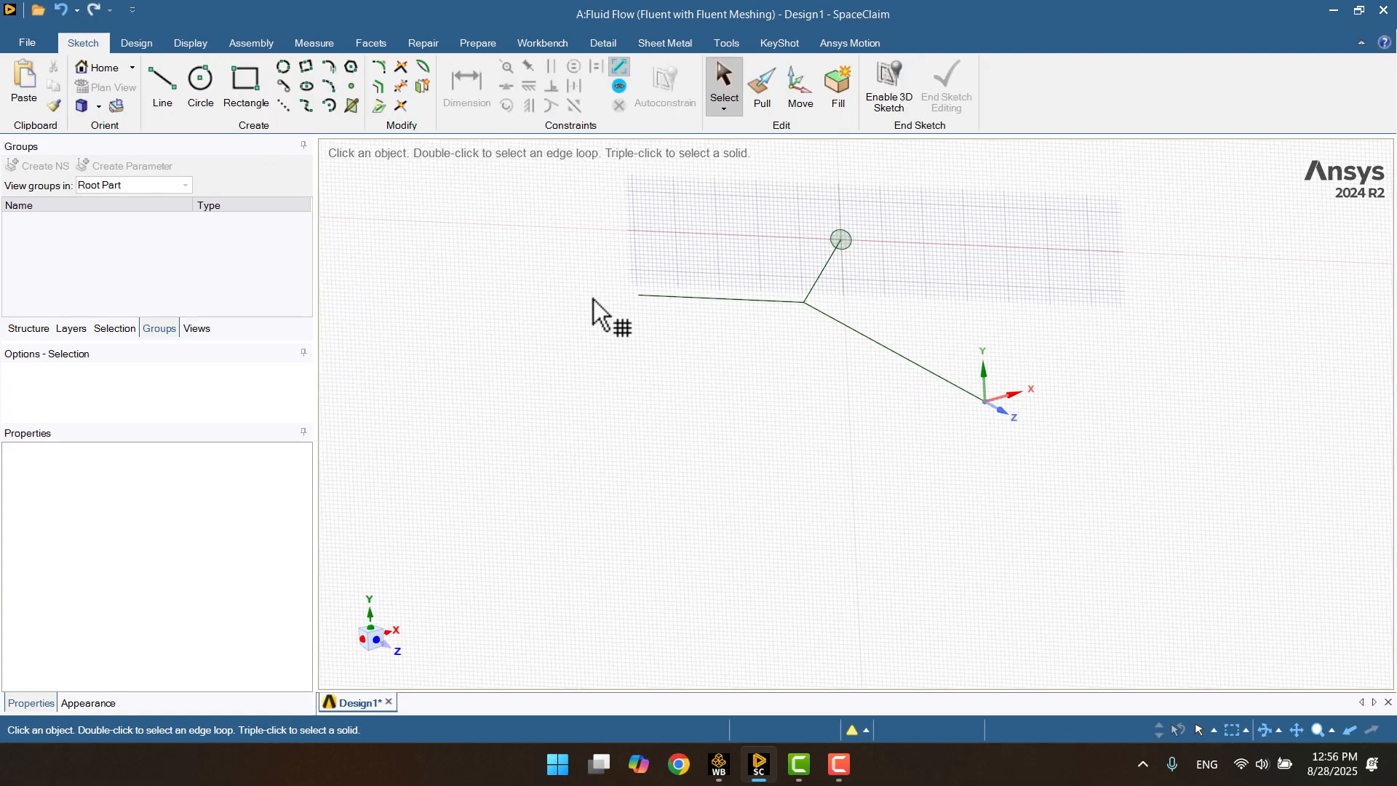
pyautogui.click(637, 297)
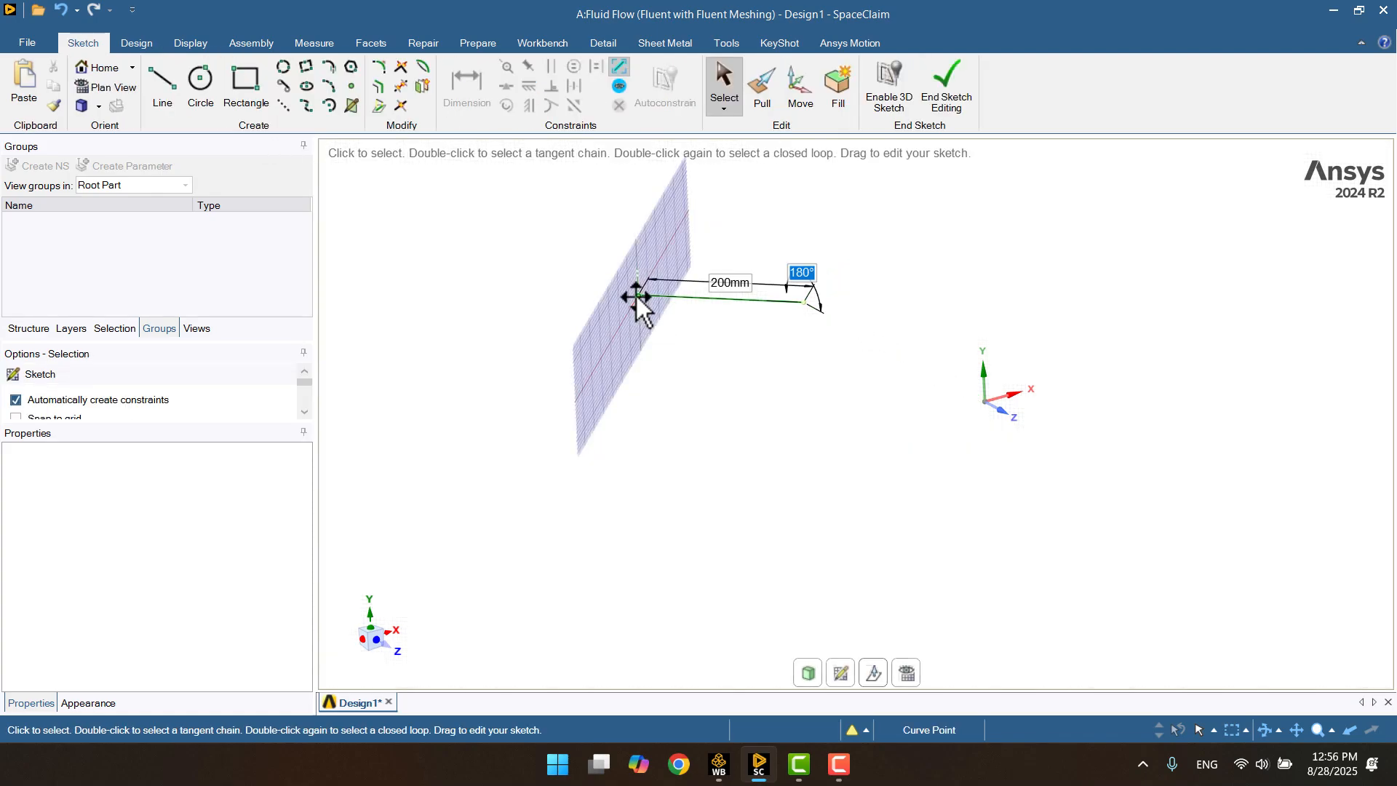
pyautogui.click(910, 674)
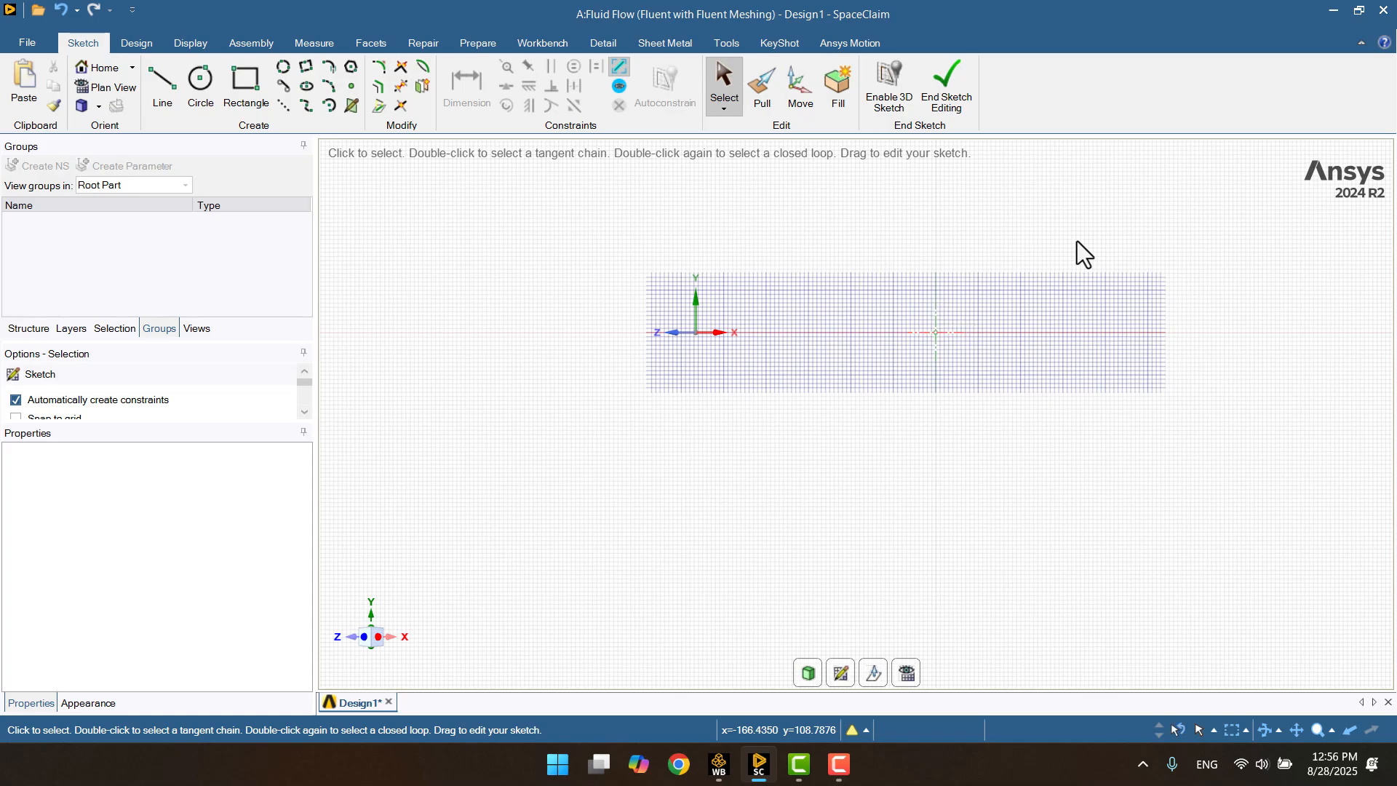
pyautogui.click(197, 89)
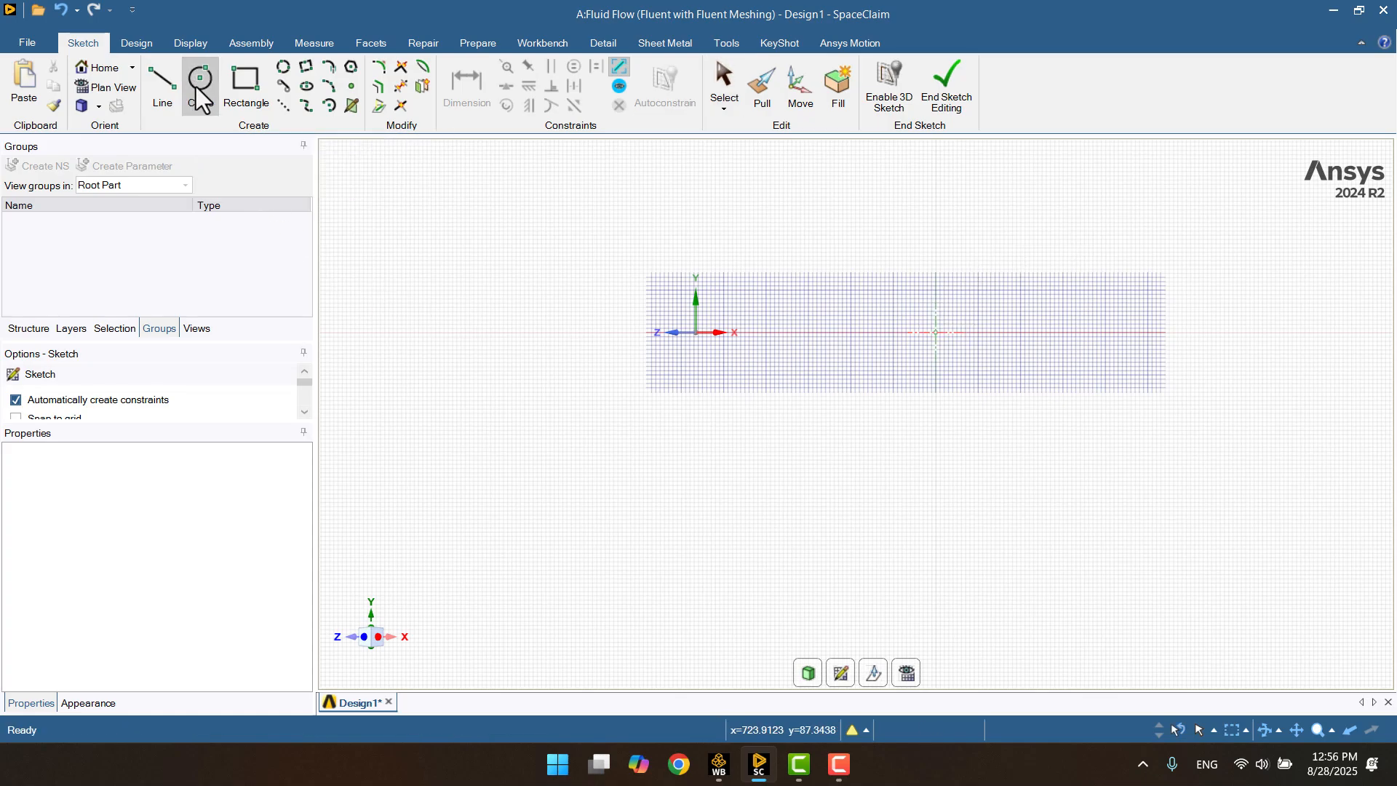
pyautogui.click(935, 332)
pyautogui.write('20')
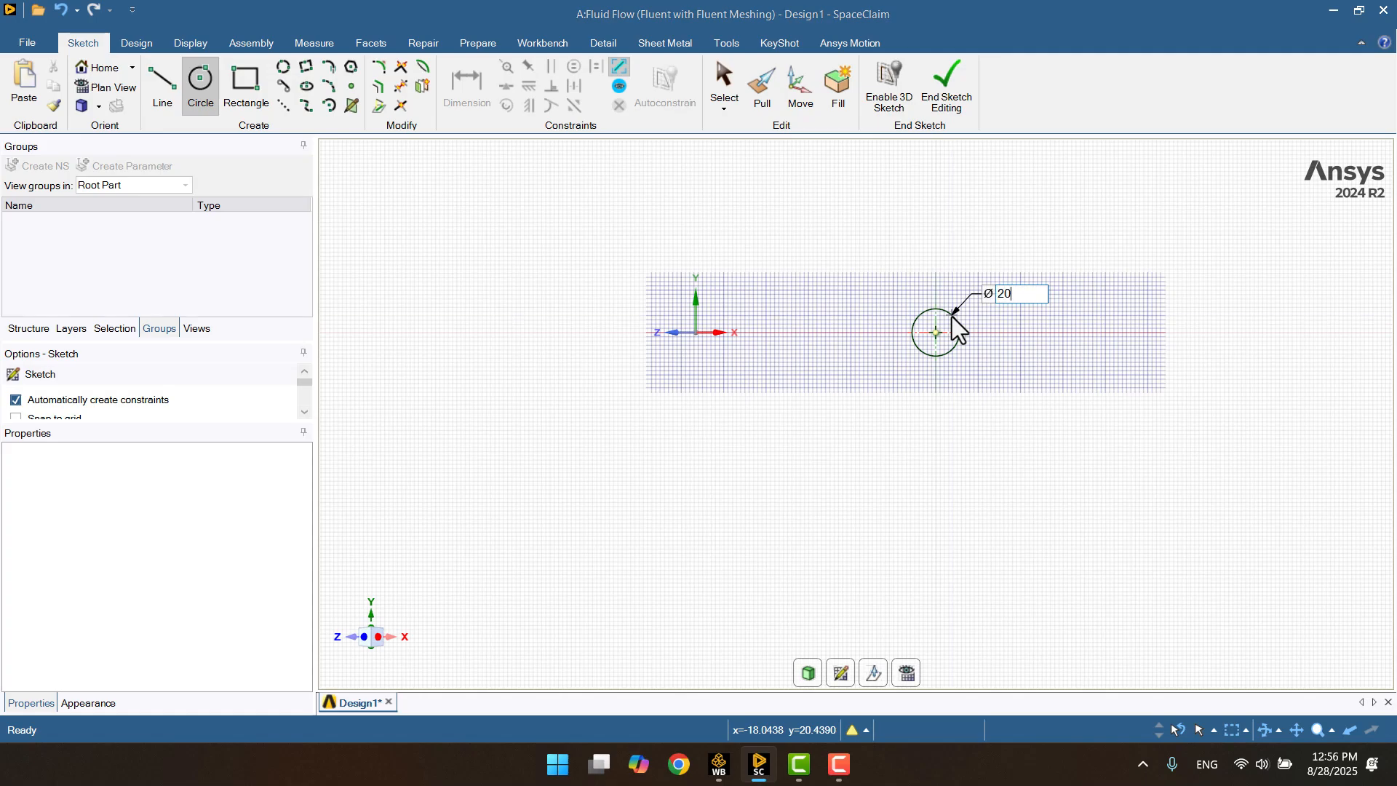
pyautogui.press('Return')
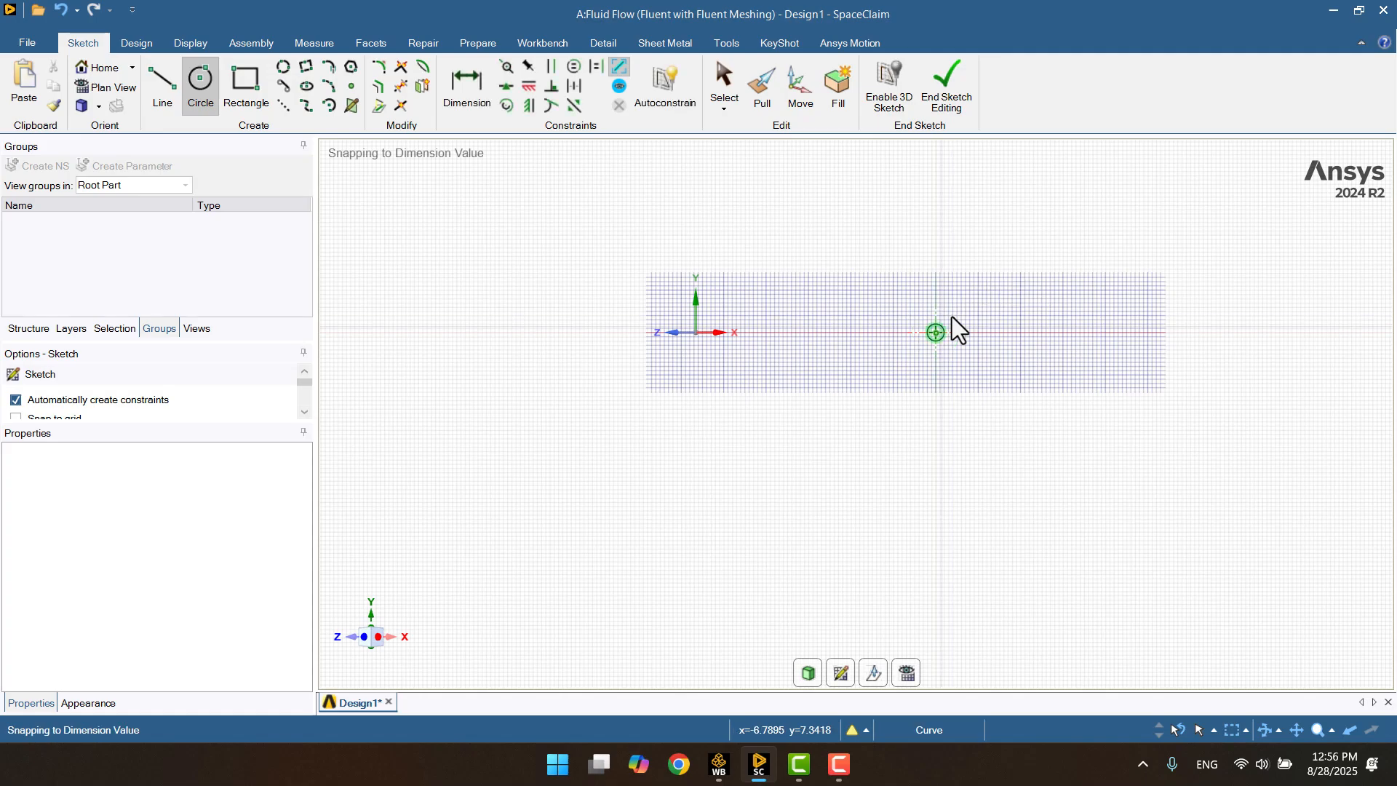
pyautogui.click(958, 110)
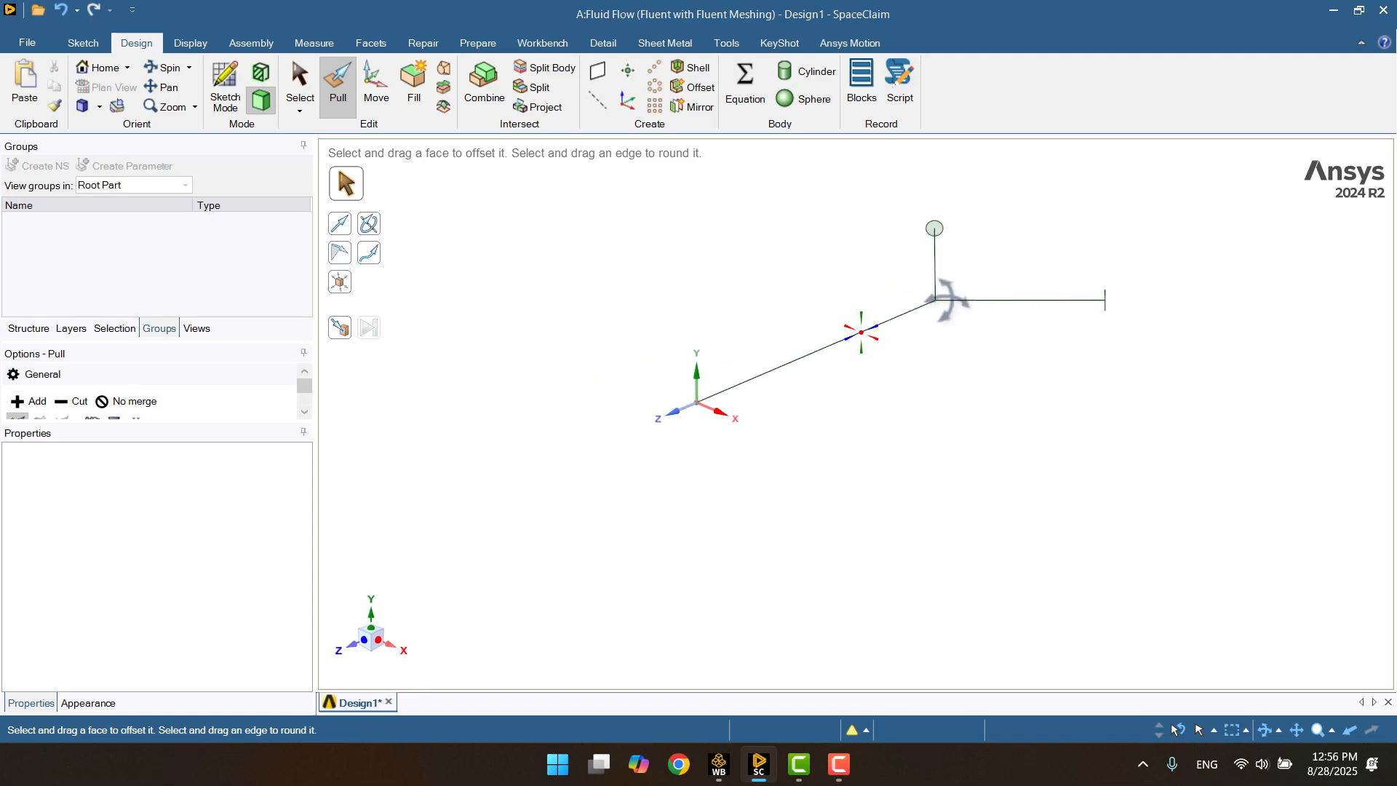
pyautogui.moveTo(939, 311); pyautogui.dragTo(1017, 209, button='middle')
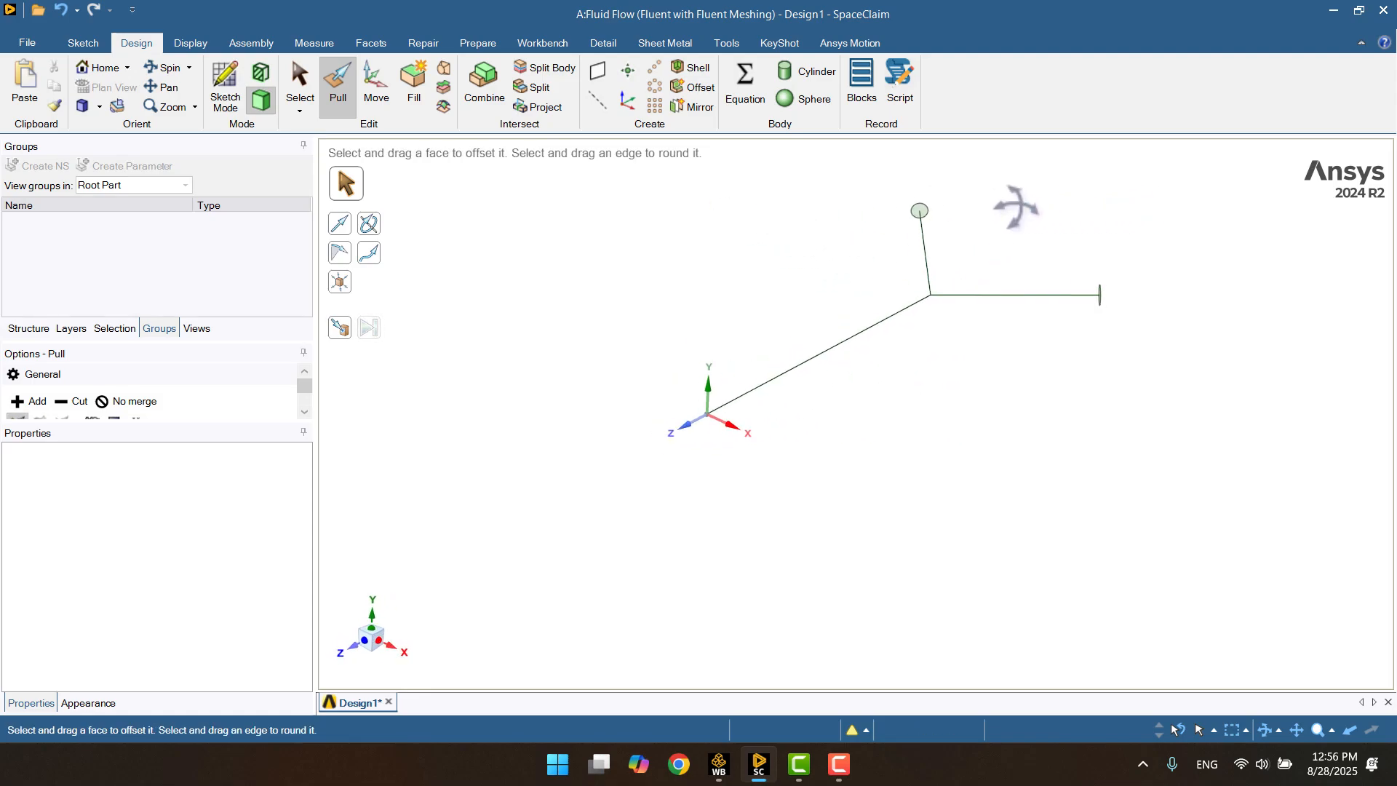
# - Sweep the 25 mm circle along the positive-X branch line and the main line to form one continuous solid pipe
pyautogui.scroll(1, 1070, 246)
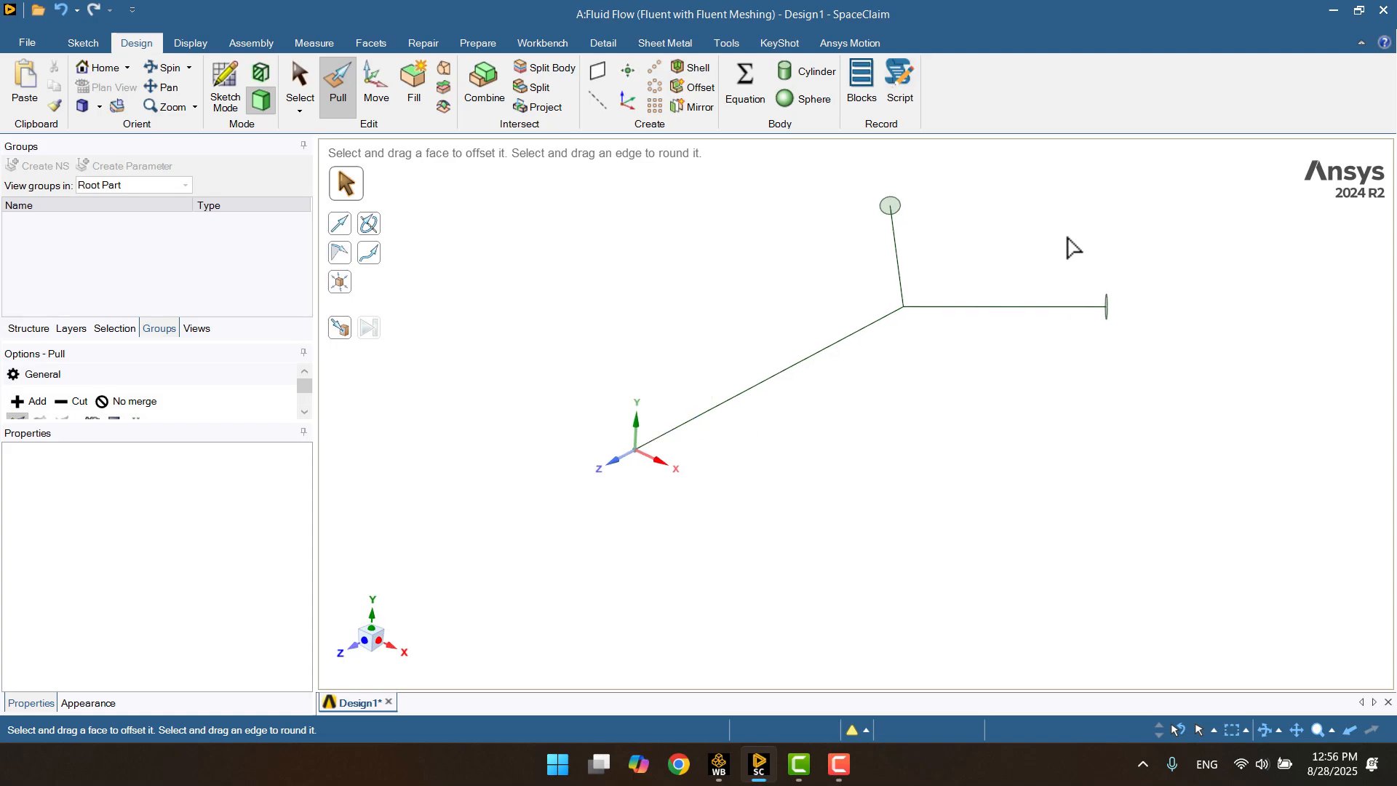
pyautogui.moveTo(1073, 271); pyautogui.dragTo(917, 309, button='middle')
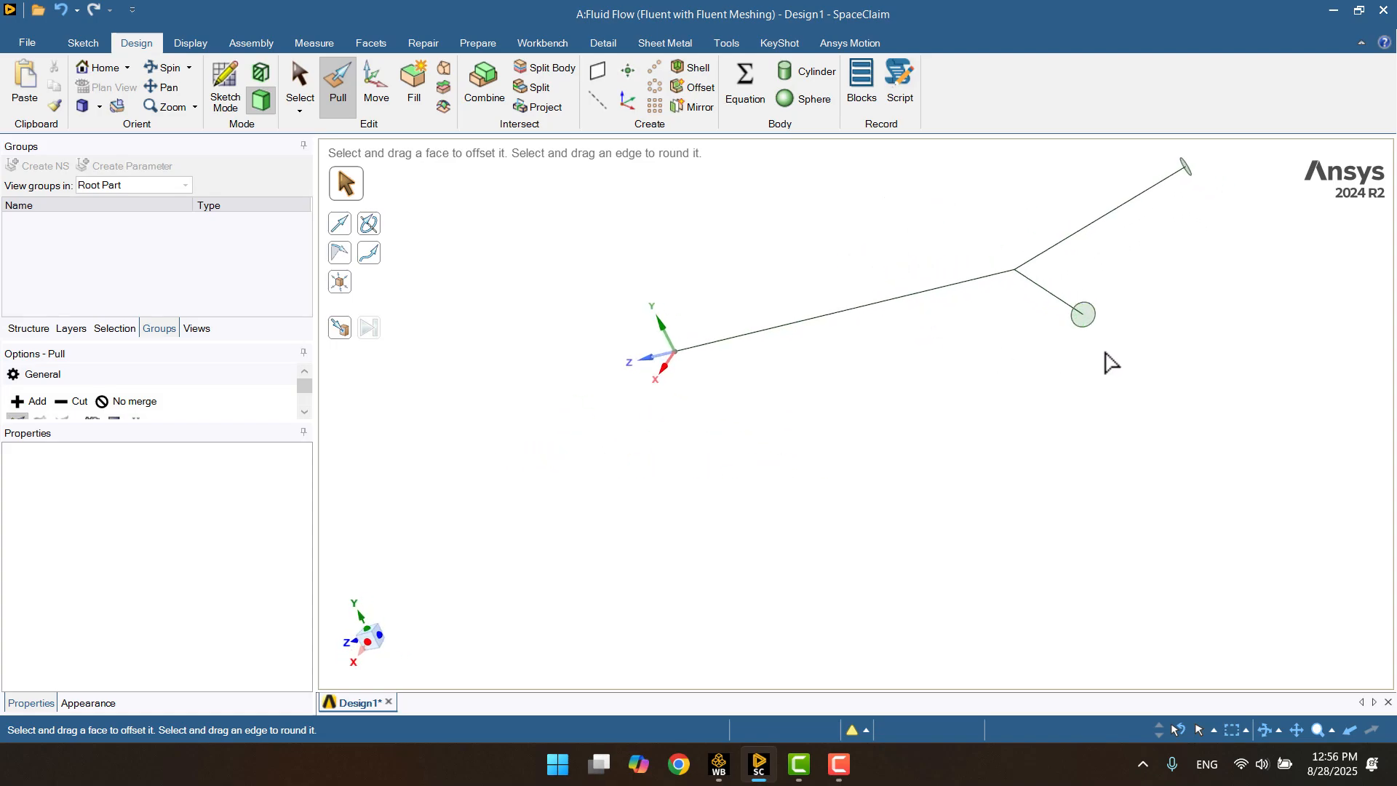
pyautogui.scroll(2, 1085, 323)
pyautogui.click(1075, 320)
pyautogui.click(1071, 320)
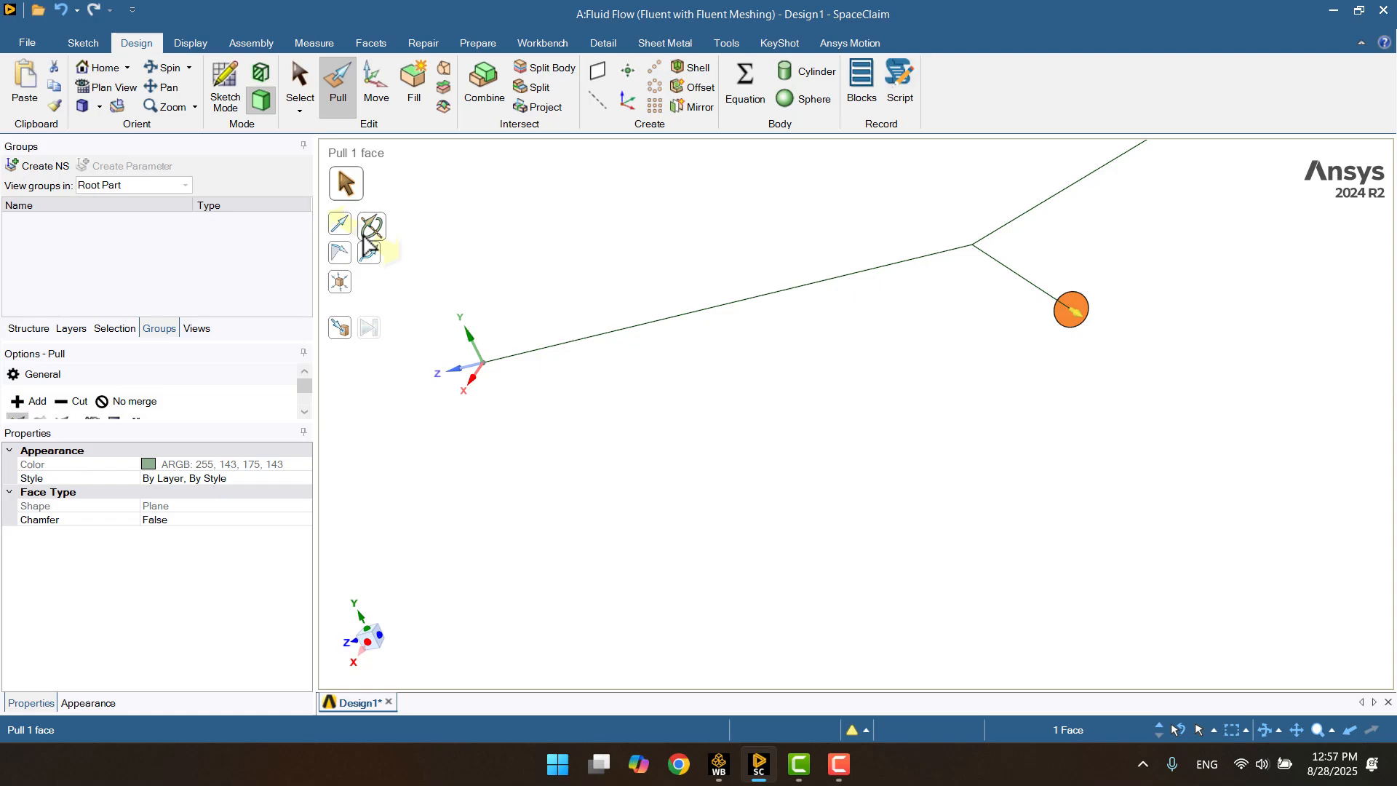
pyautogui.click(374, 260)
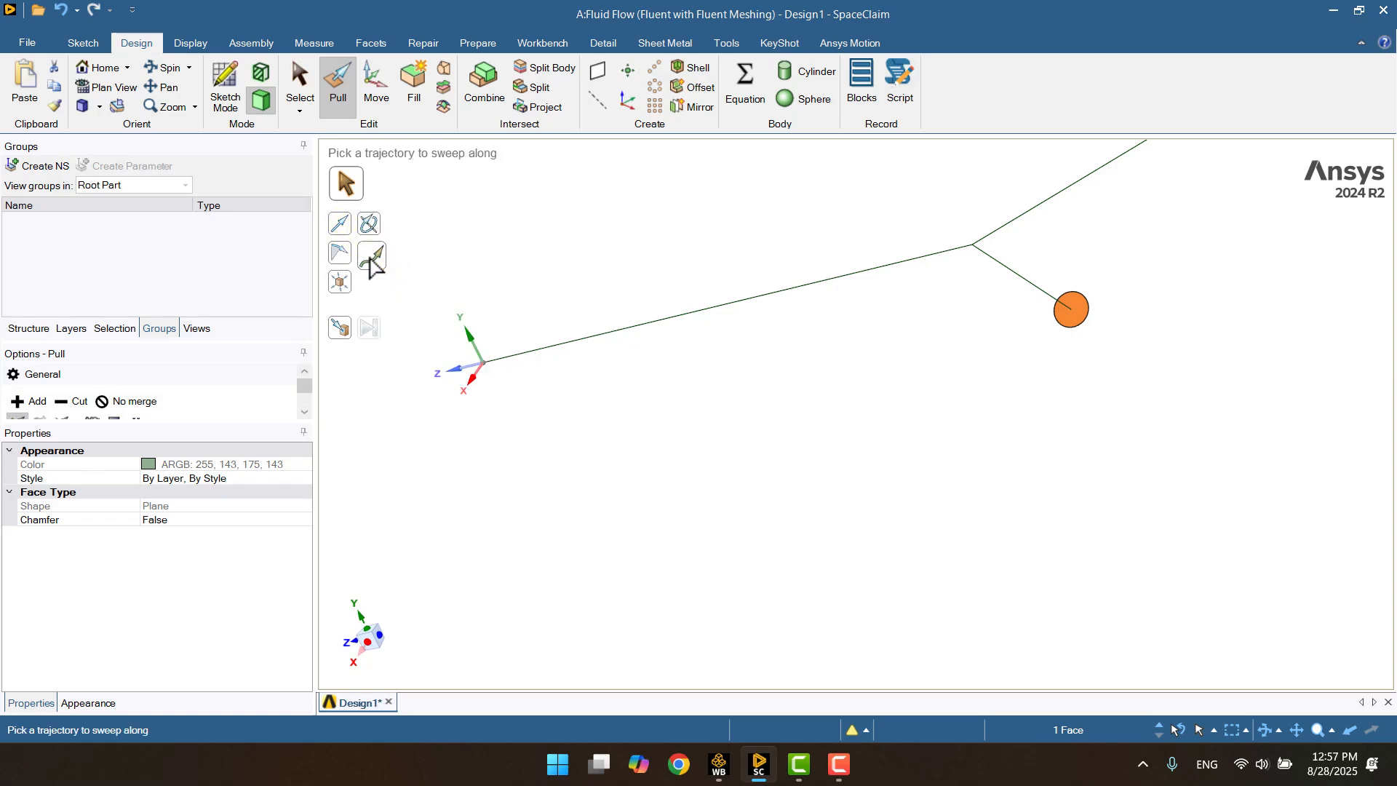
pyautogui.click(1018, 277)
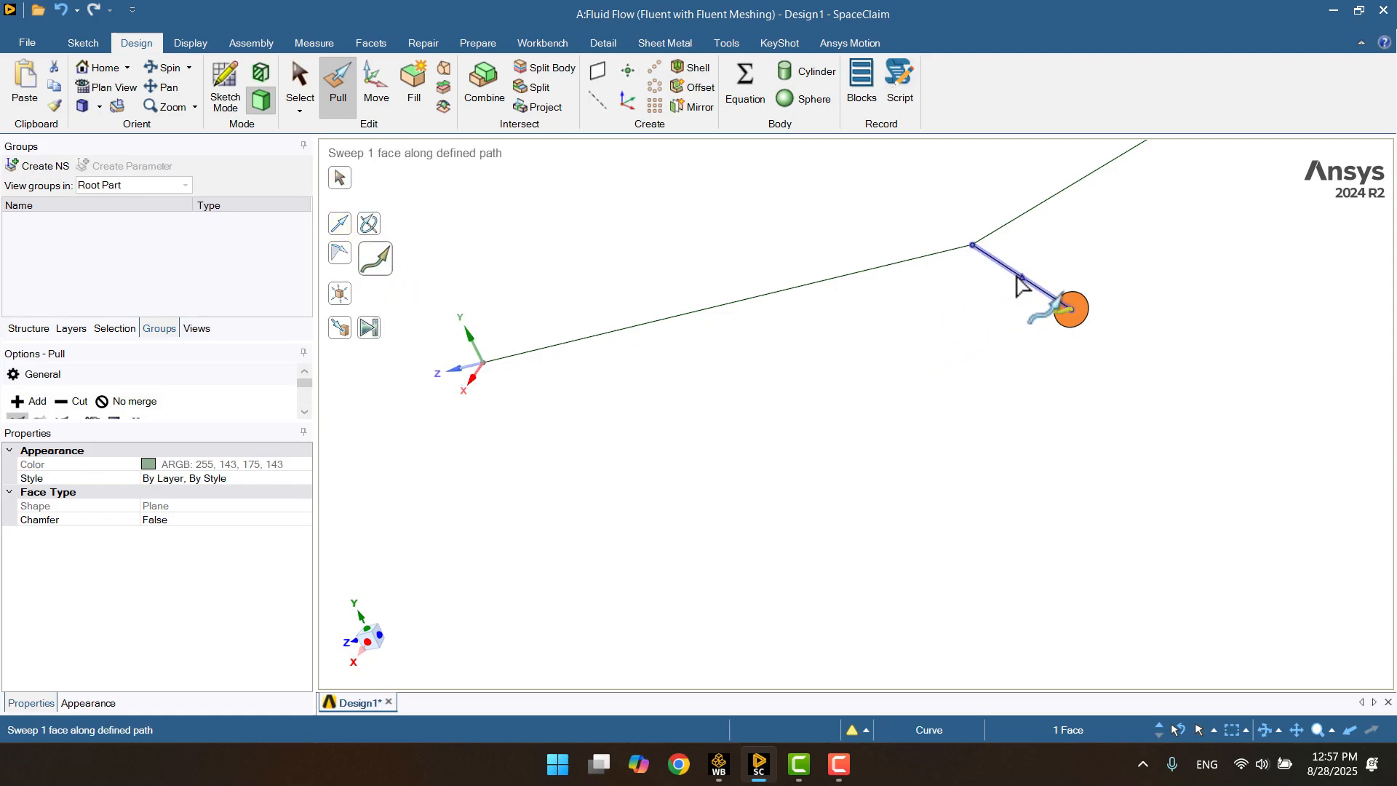
pyautogui.click(902, 263)
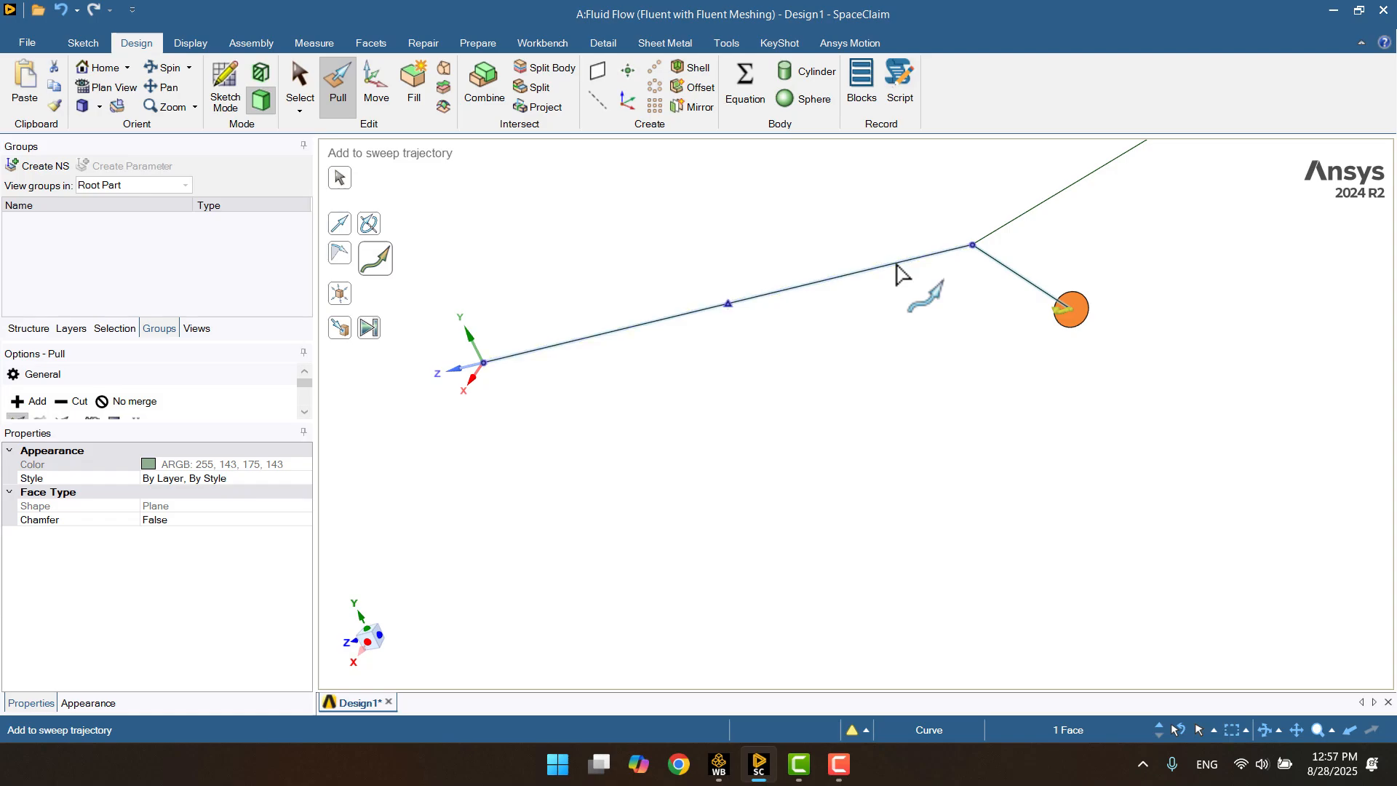
pyautogui.click(369, 329)
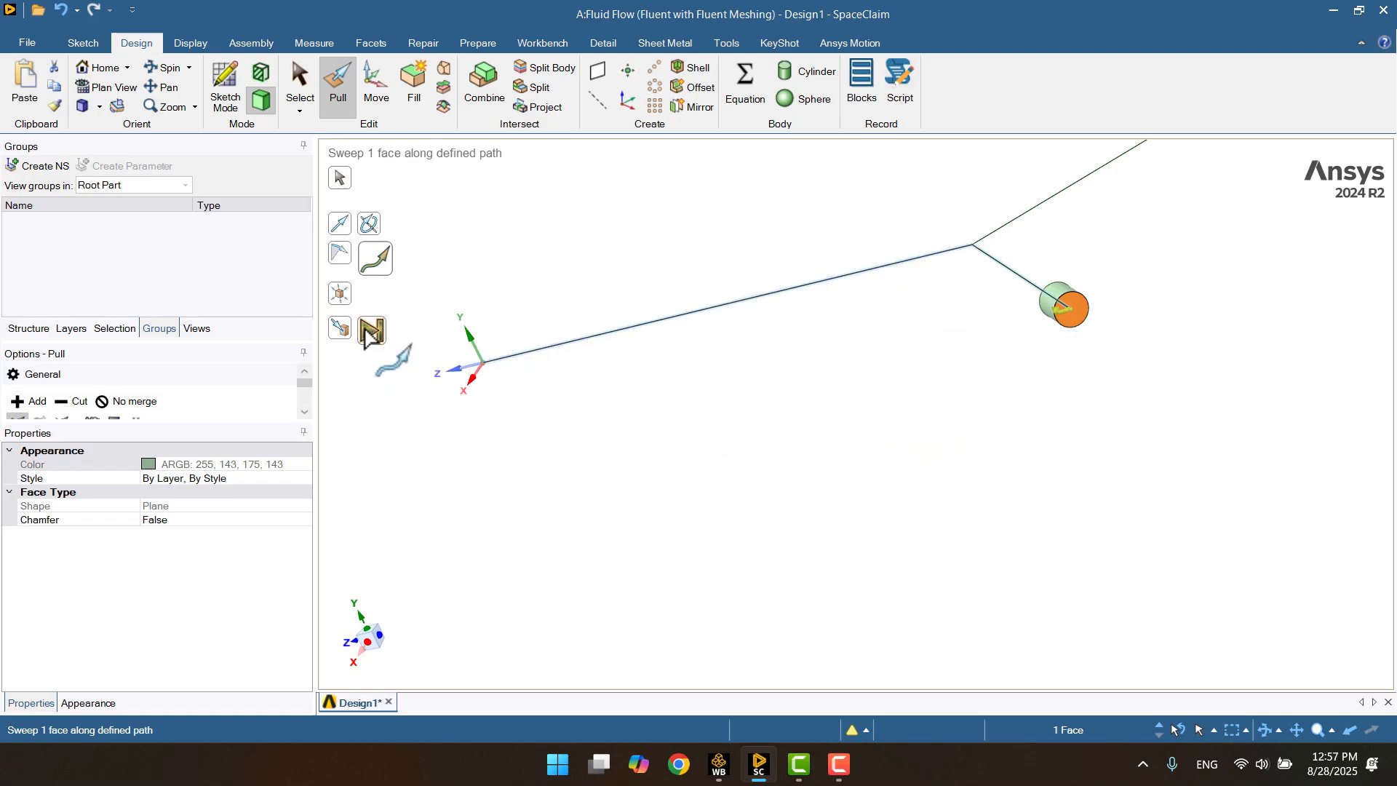
pyautogui.click(674, 500)
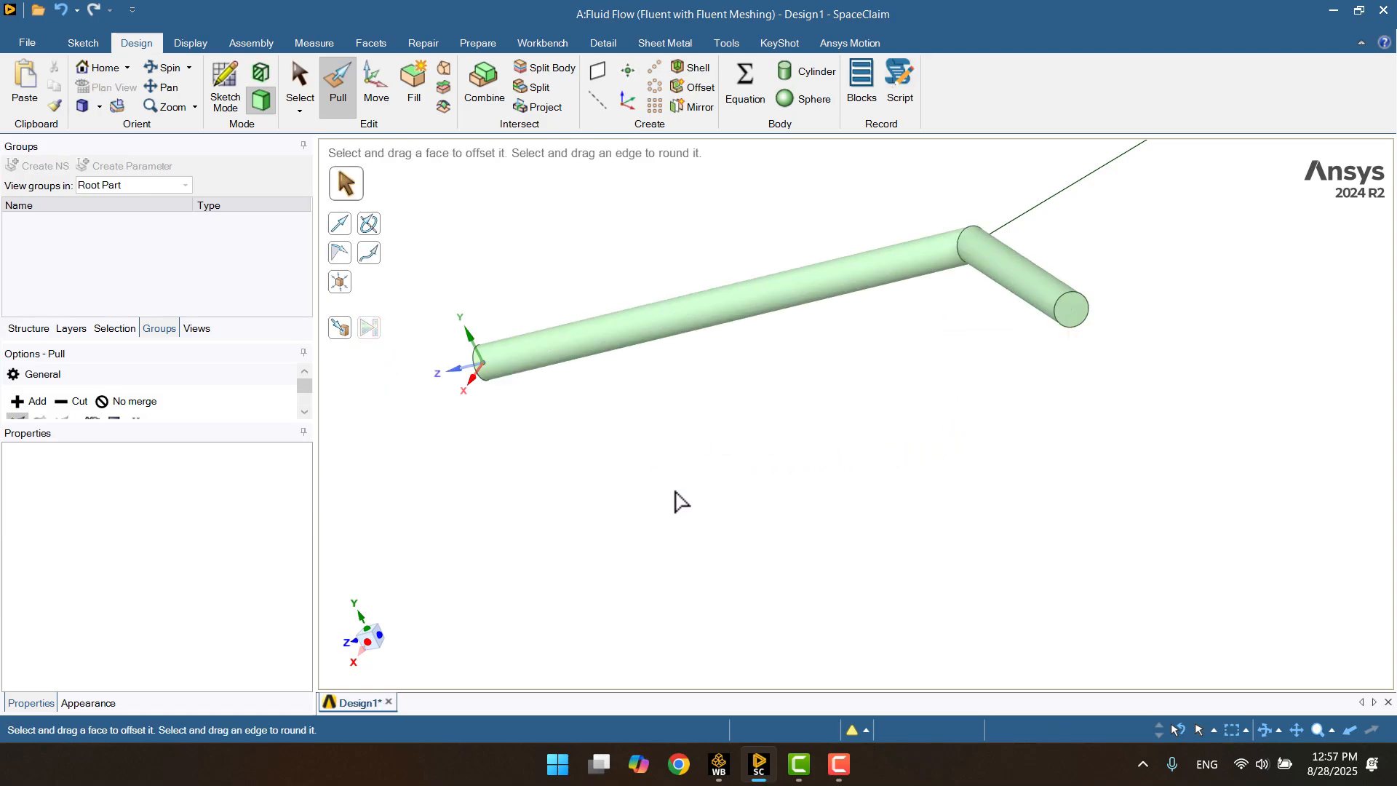
# - Sweep the 20 mm circle along the negative-X branch line up to the junction to form the second branch pipe
pyautogui.moveTo(645, 511); pyautogui.dragTo(976, 468, button='middle')
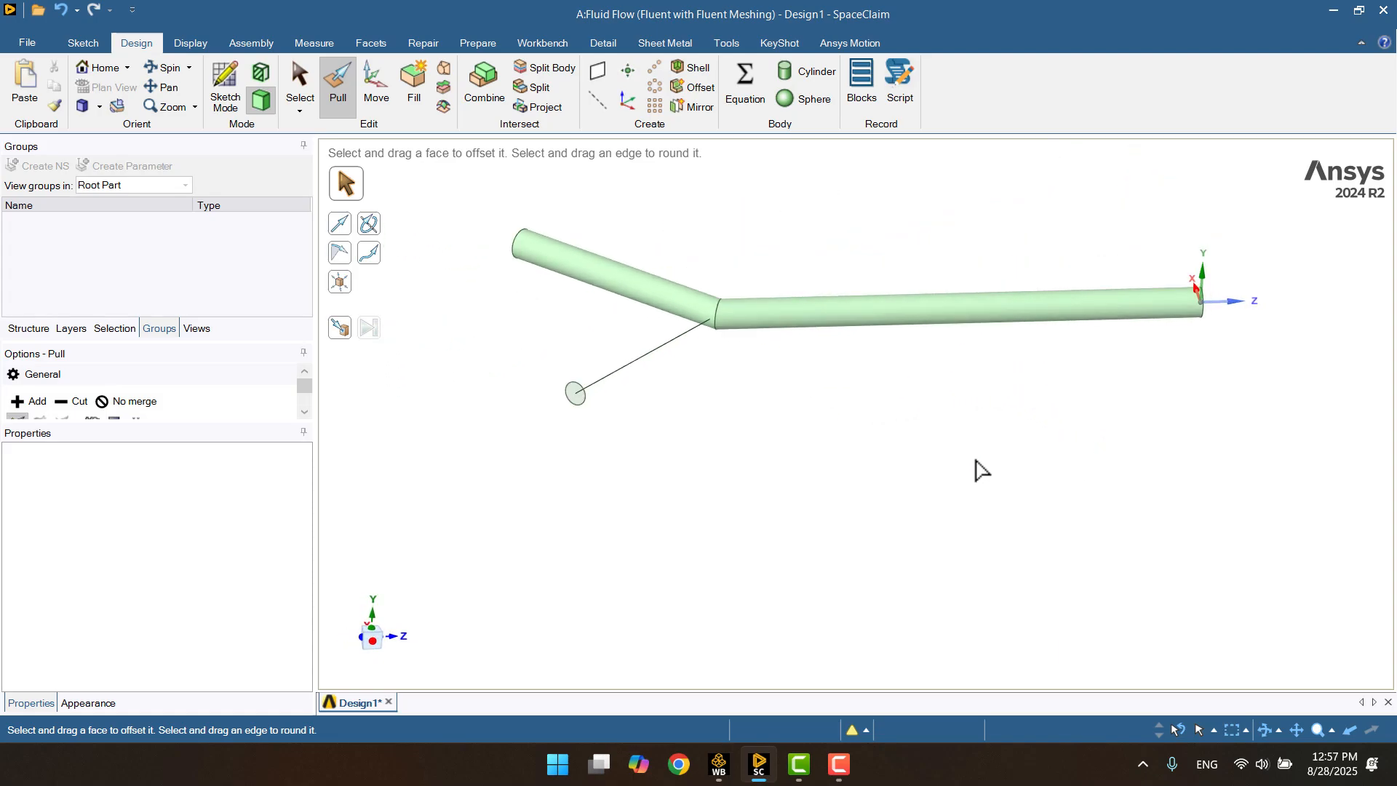
pyautogui.scroll(2, 496, 364)
pyautogui.click(588, 400)
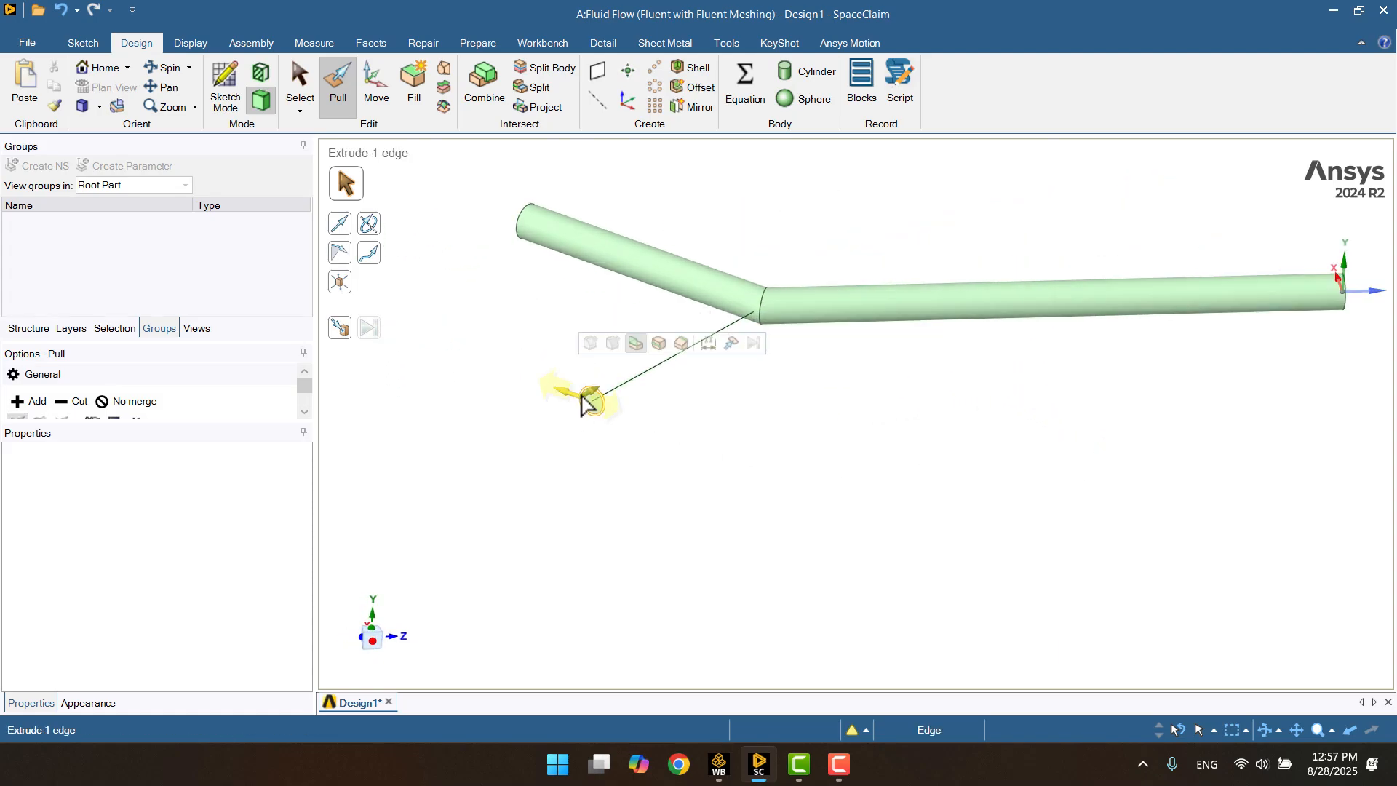
pyautogui.click(372, 256)
pyautogui.click(677, 356)
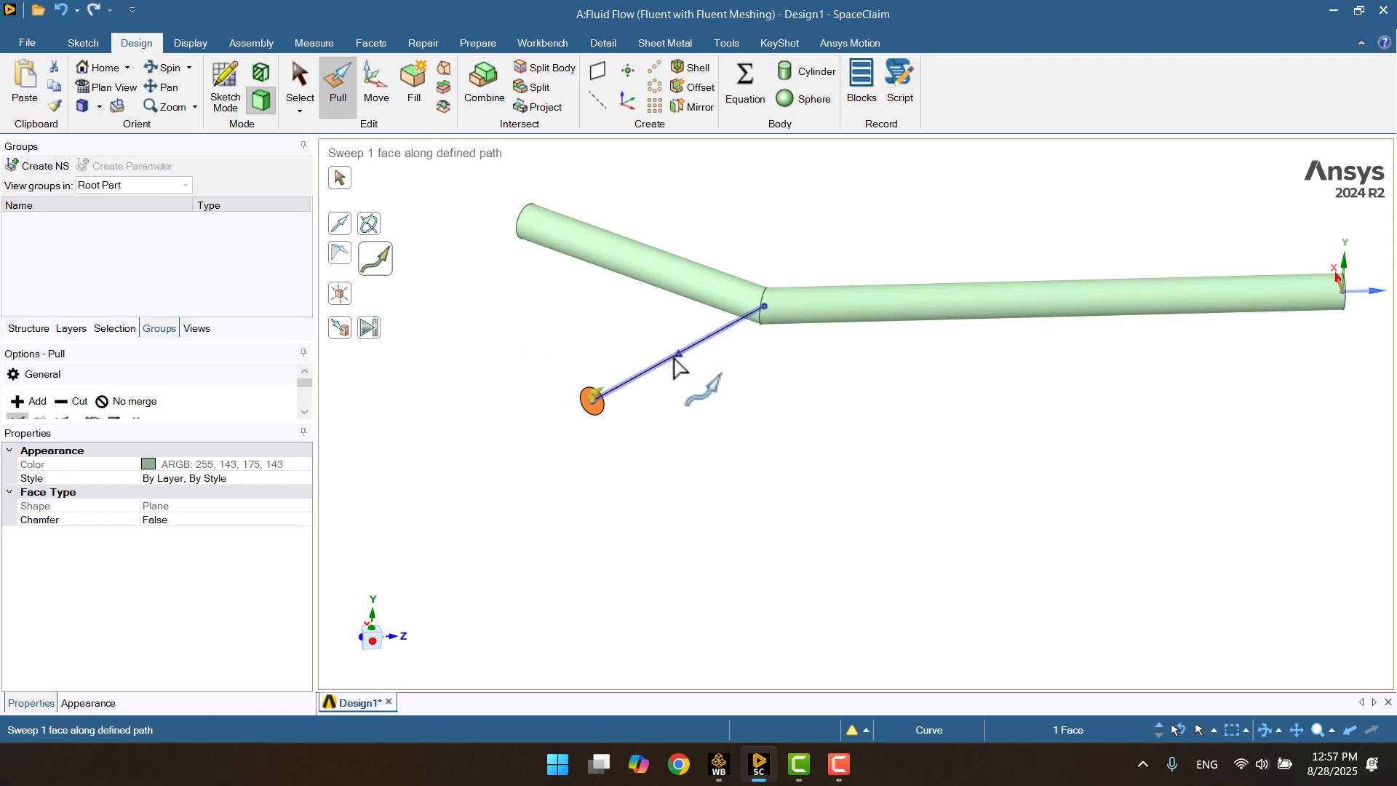
pyautogui.click(373, 330)
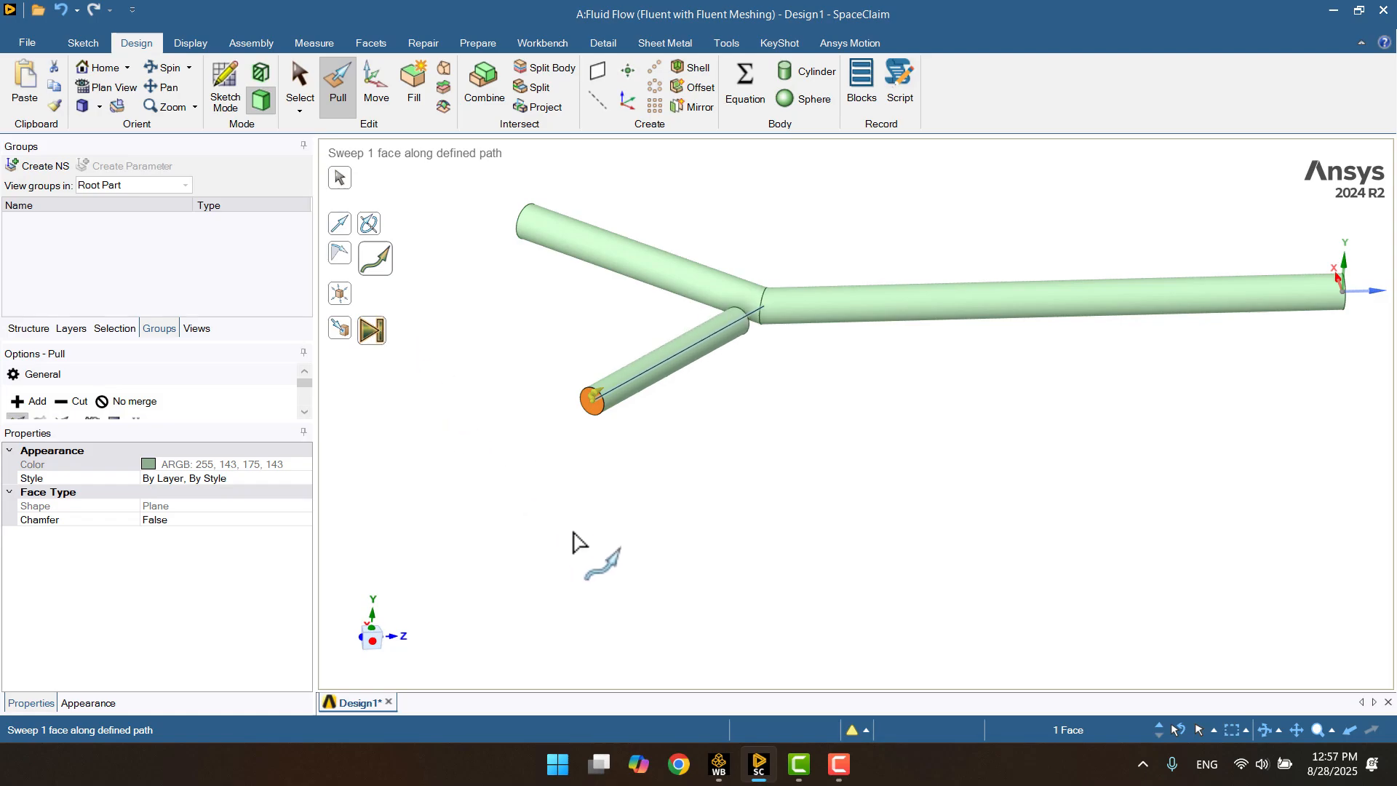
pyautogui.moveTo(644, 480)
pyautogui.mouseDown(button='middle')
pyautogui.moveTo(633, 474)
pyautogui.moveTo(587, 646)
pyautogui.moveTo(630, 560)
pyautogui.mouseUp(button='middle')
pyautogui.press('Escape')
pyautogui.scroll(-1, 771, 490)
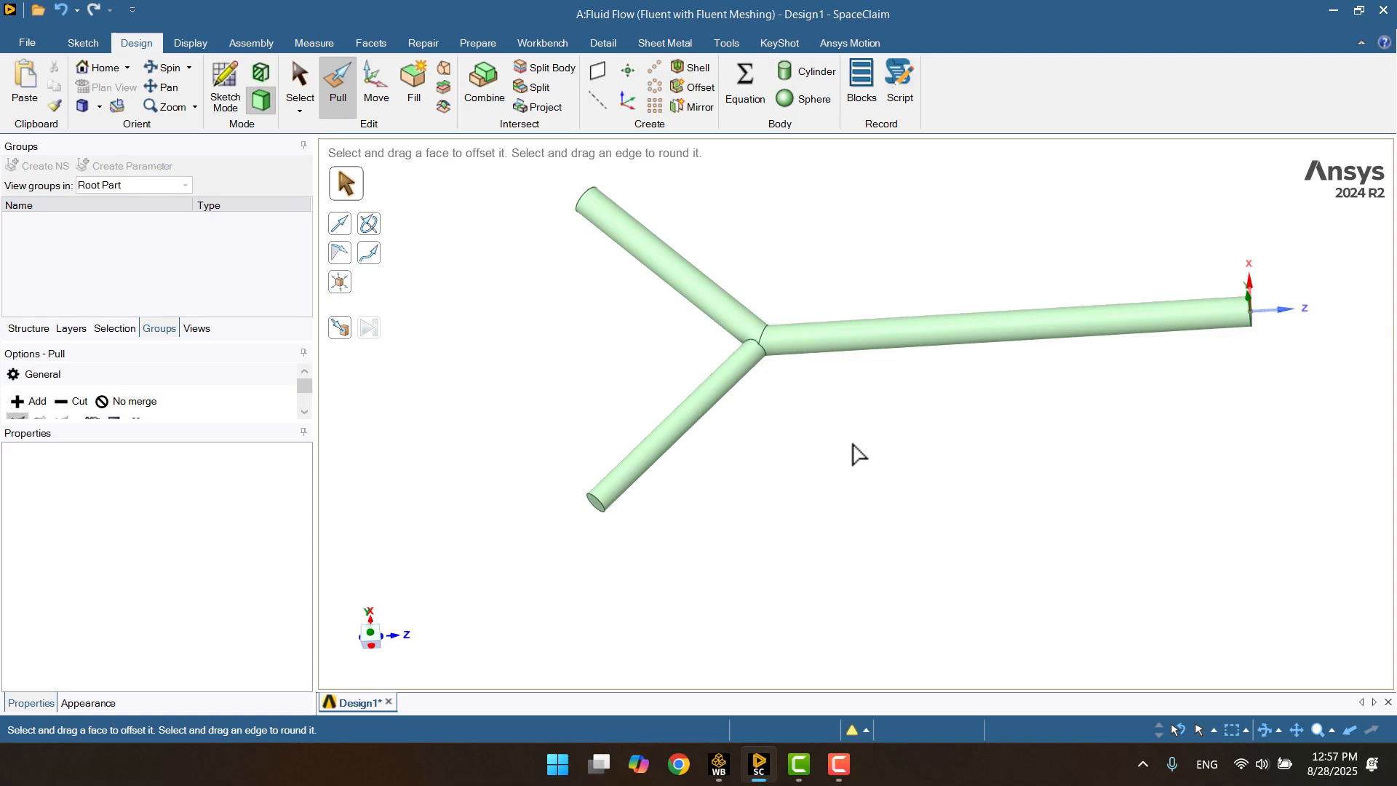
# - Create a named selection "Inlet hot" from the end face of the 20 mm branch pipe
pyautogui.press('s')
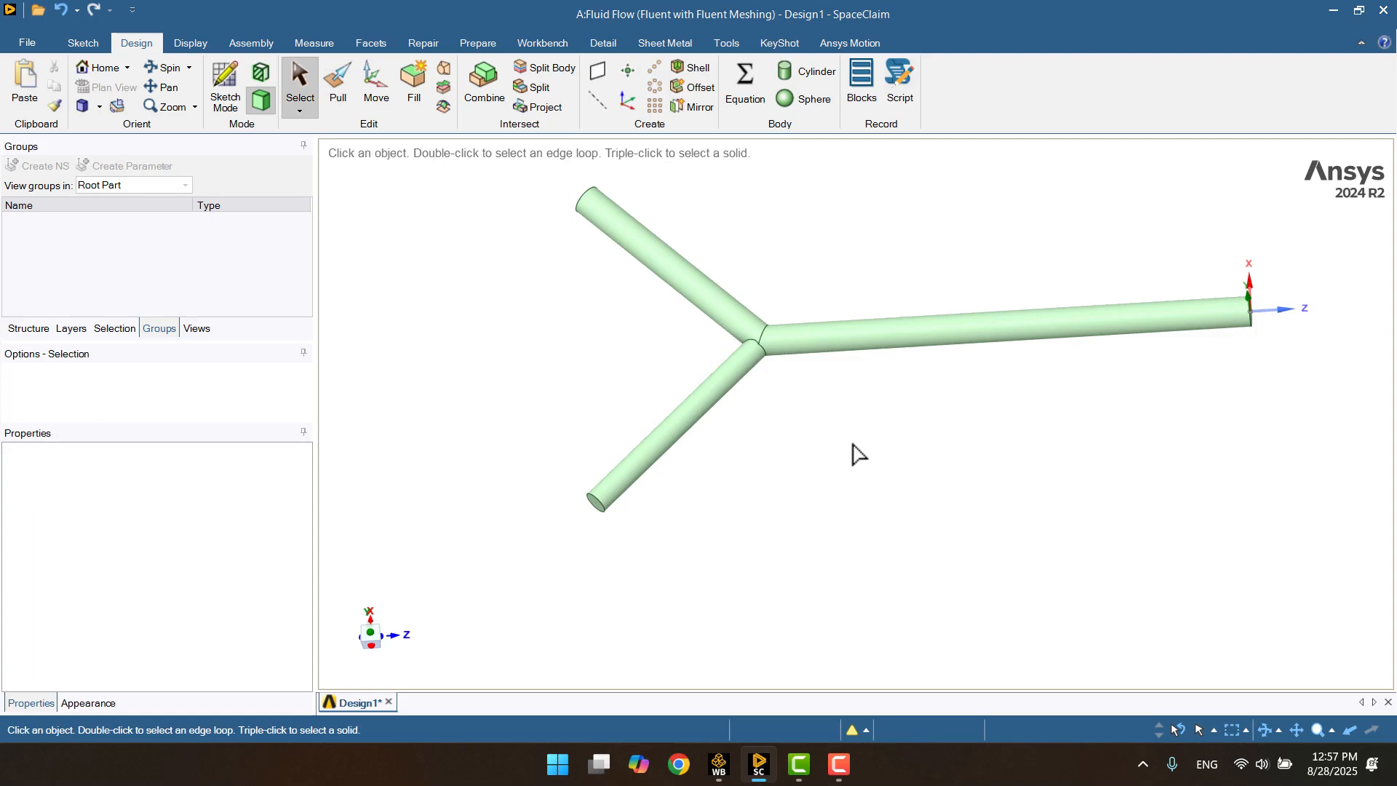
pyautogui.moveTo(792, 500); pyautogui.dragTo(805, 461, button='middle')
pyautogui.click(645, 452)
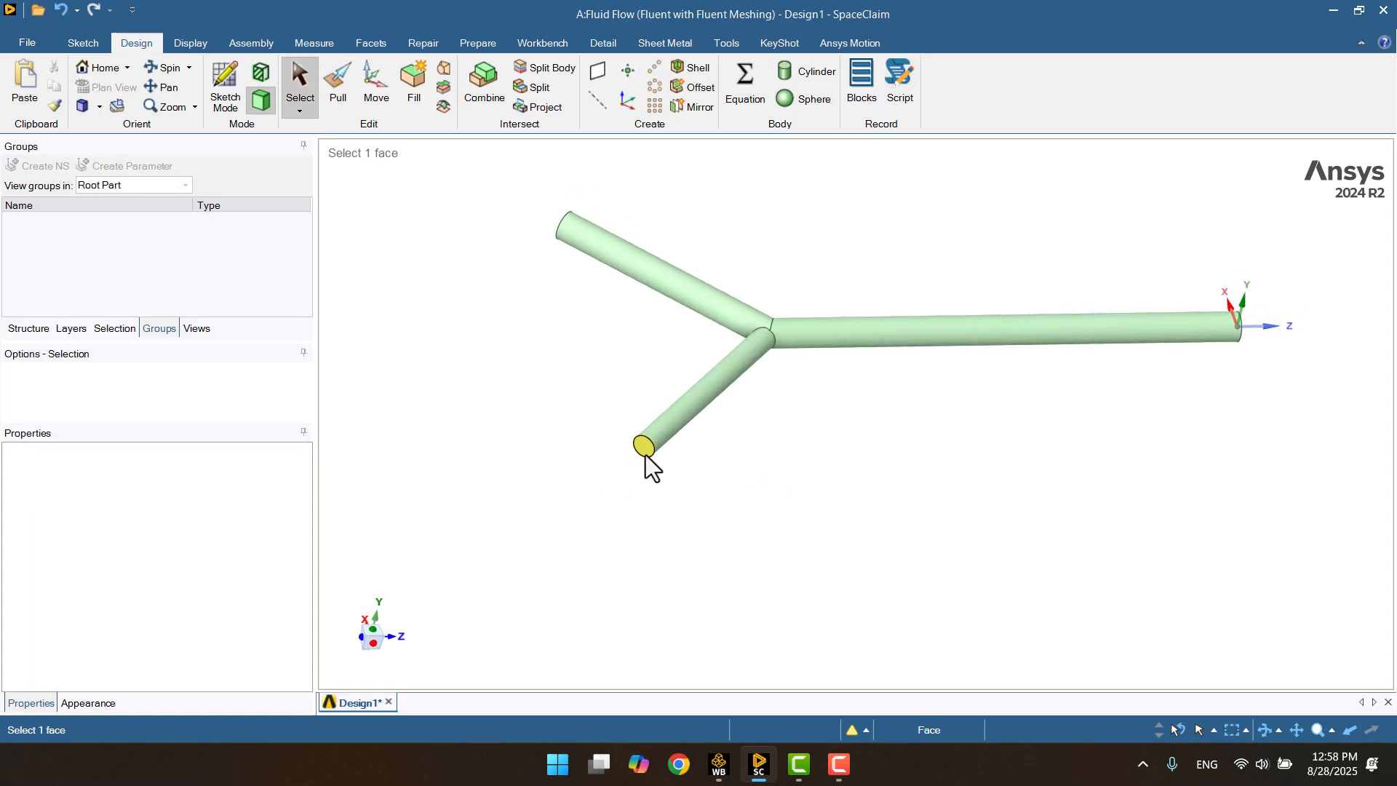
pyautogui.click(645, 454)
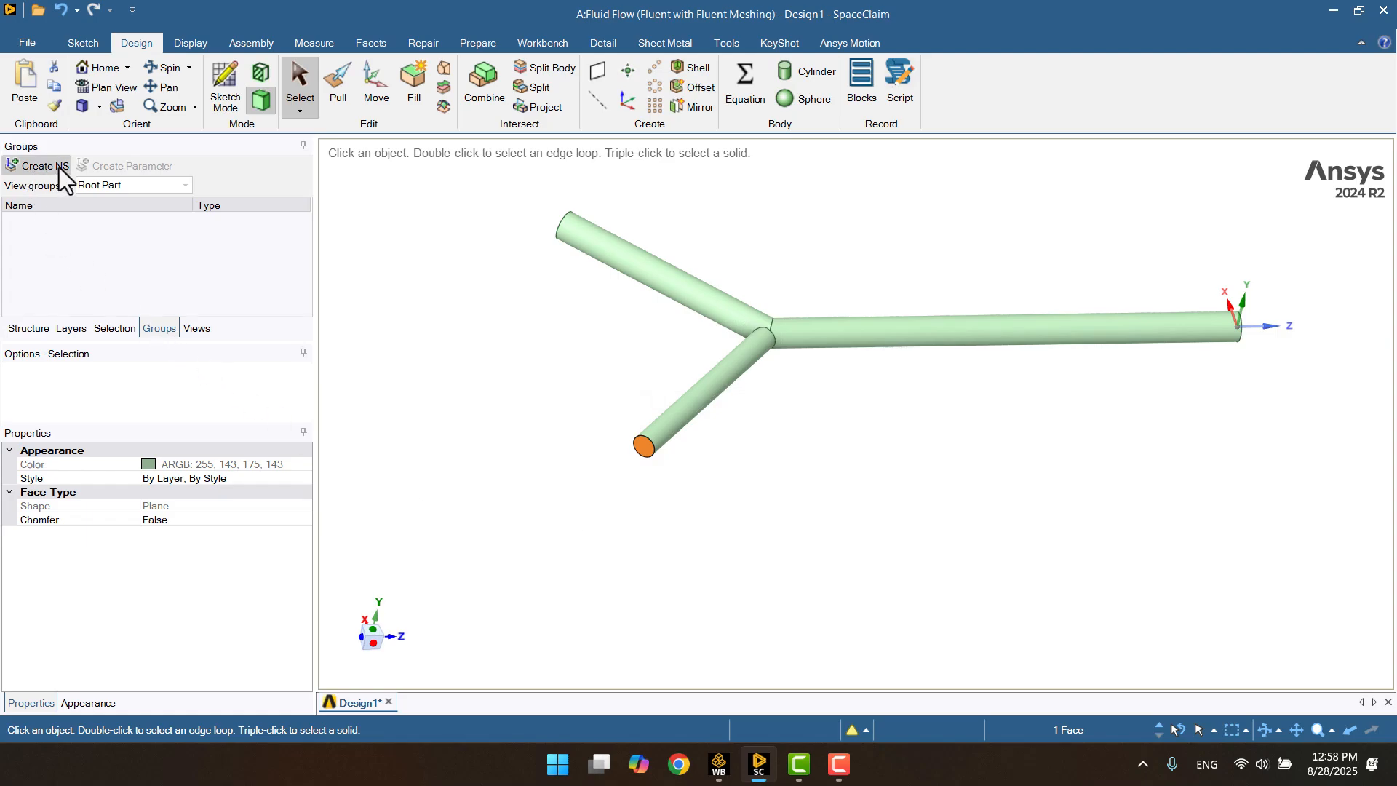
pyautogui.click(38, 166)
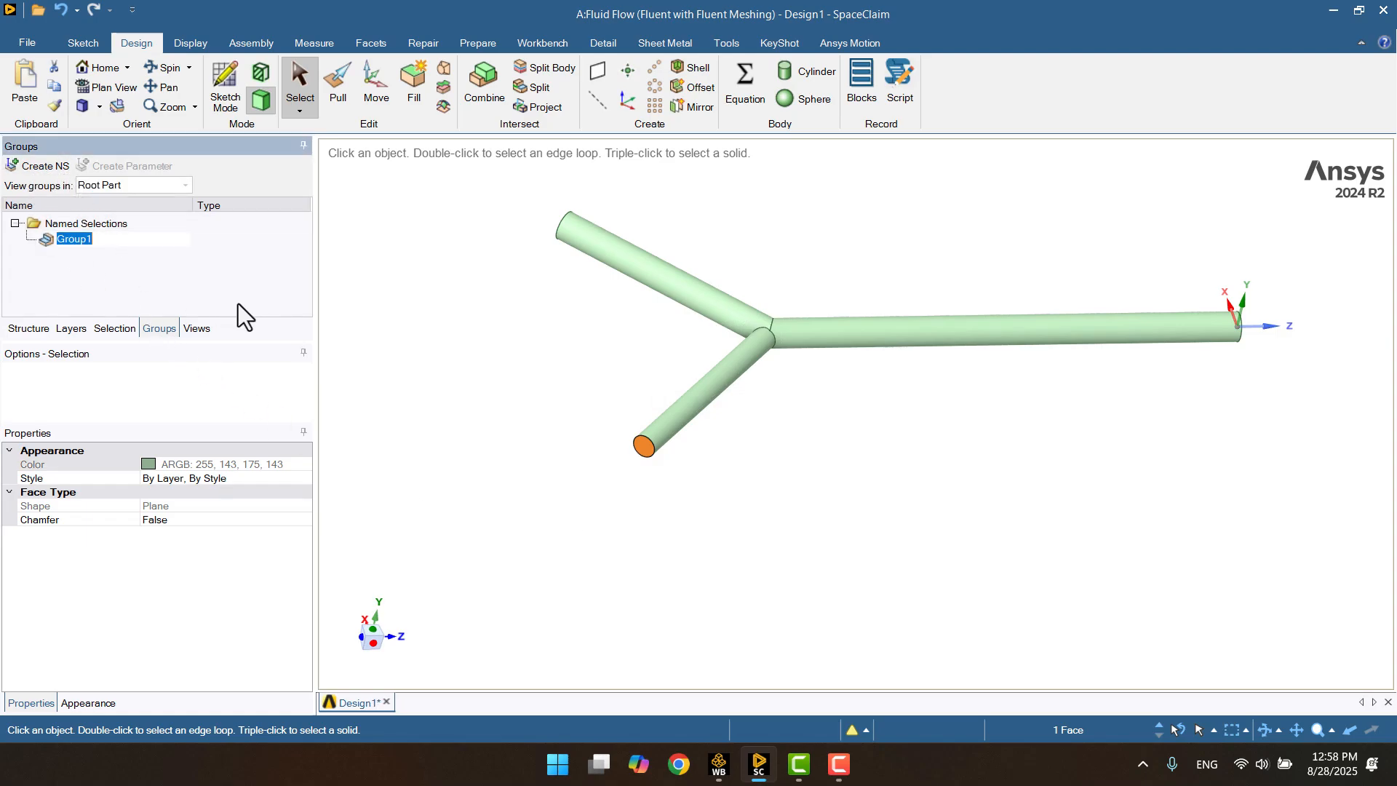
pyautogui.write('Inlet hot')
pyautogui.press('Return')
pyautogui.click(461, 386)
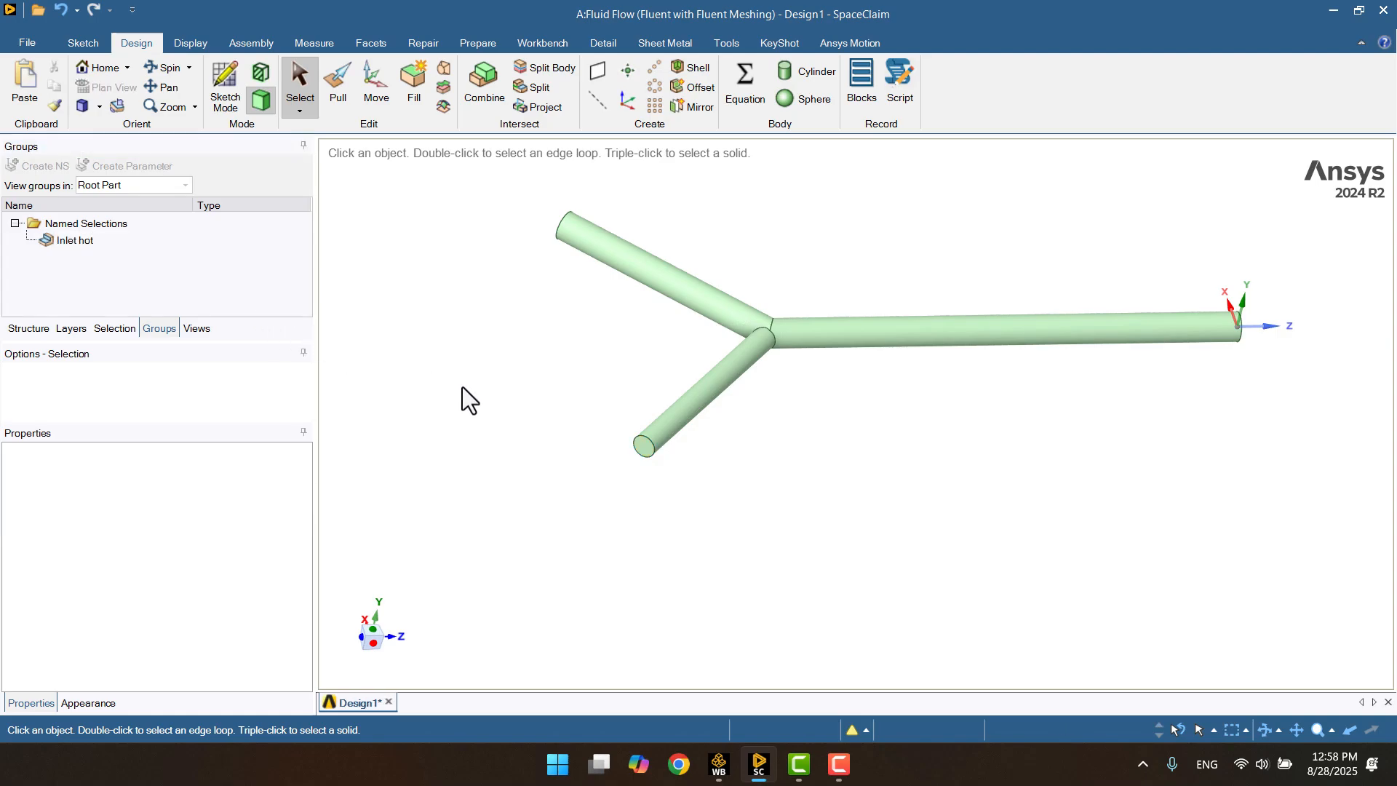
# - Create a named selection "Inlet cold" from the end face of the 25 mm branch pipe
pyautogui.moveTo(461, 387); pyautogui.dragTo(602, 499, button='middle')
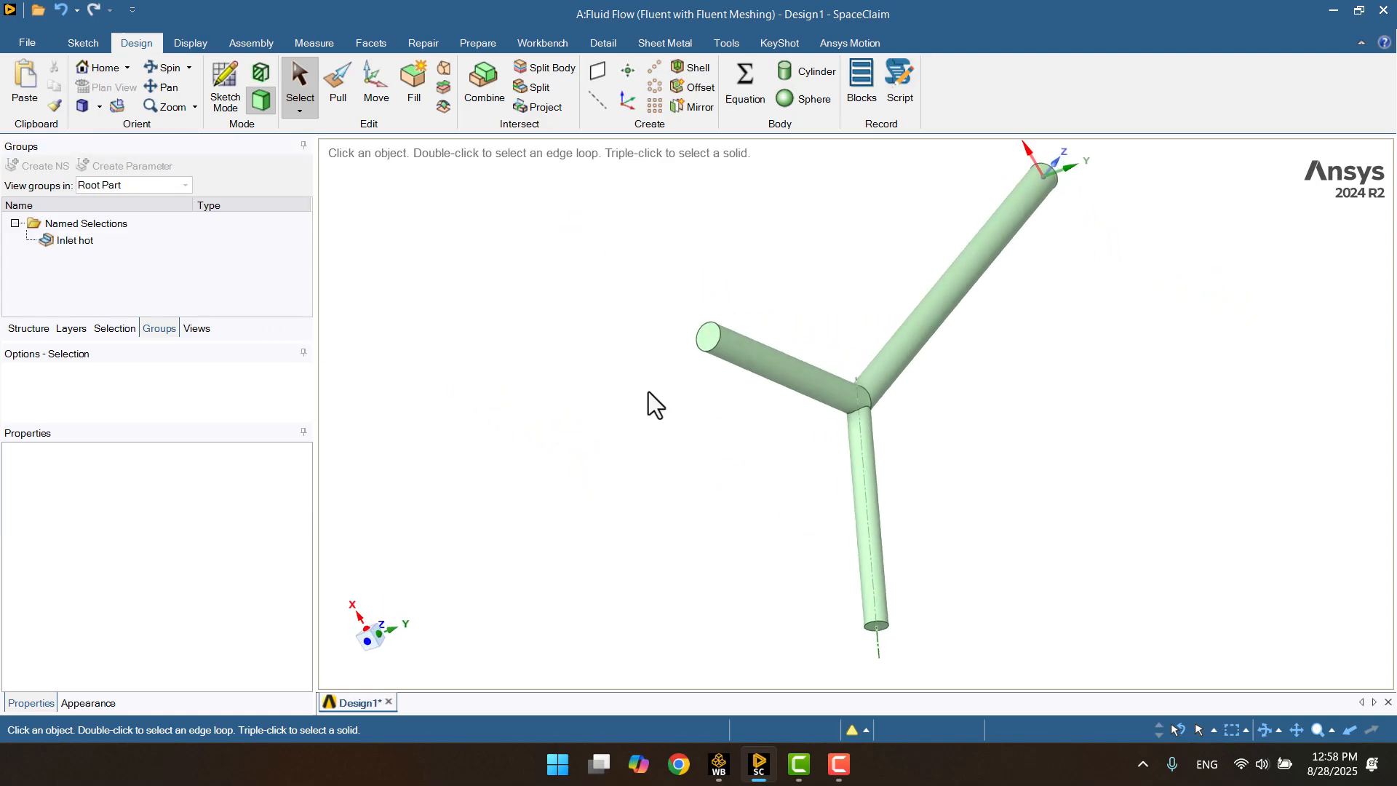
pyautogui.click(706, 342)
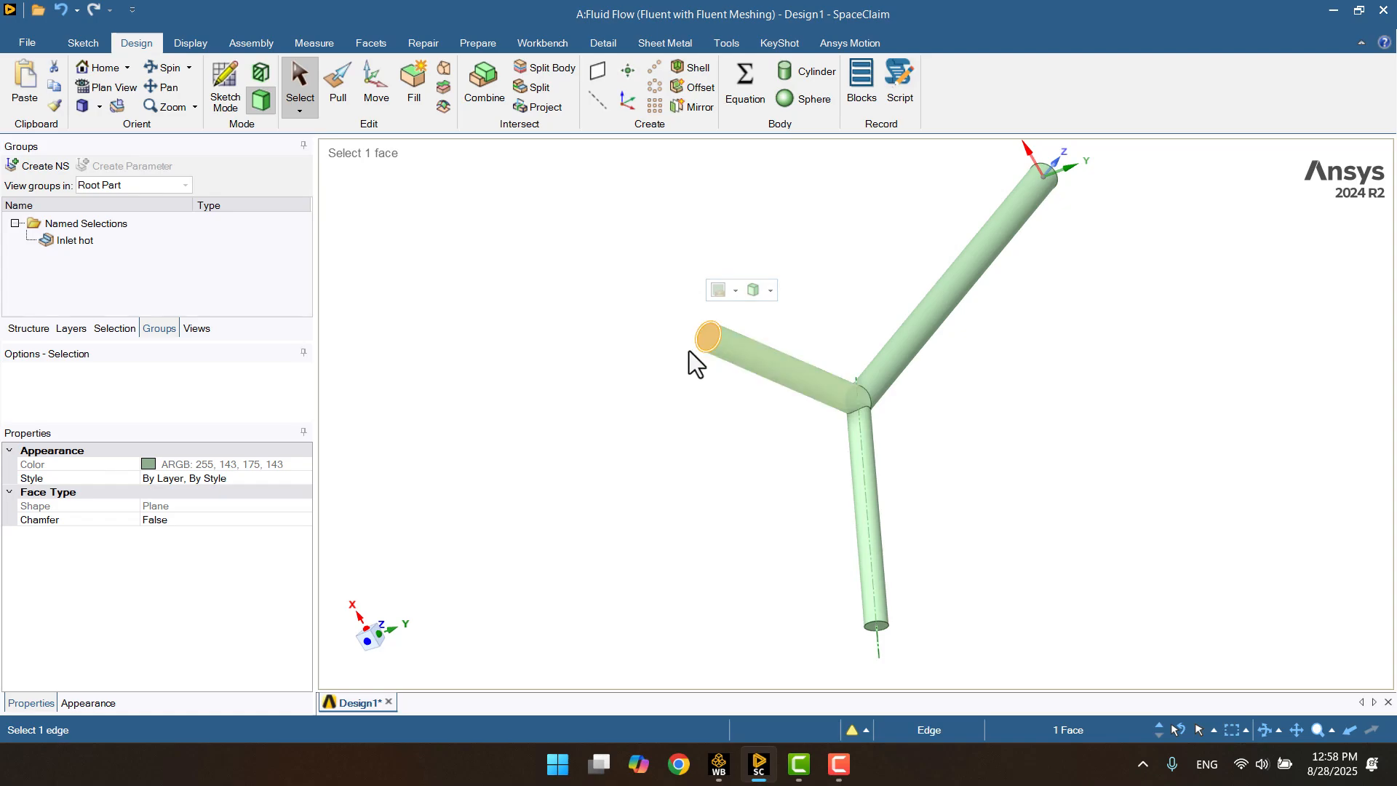
pyautogui.click(39, 166)
pyautogui.write('Inlet cold')
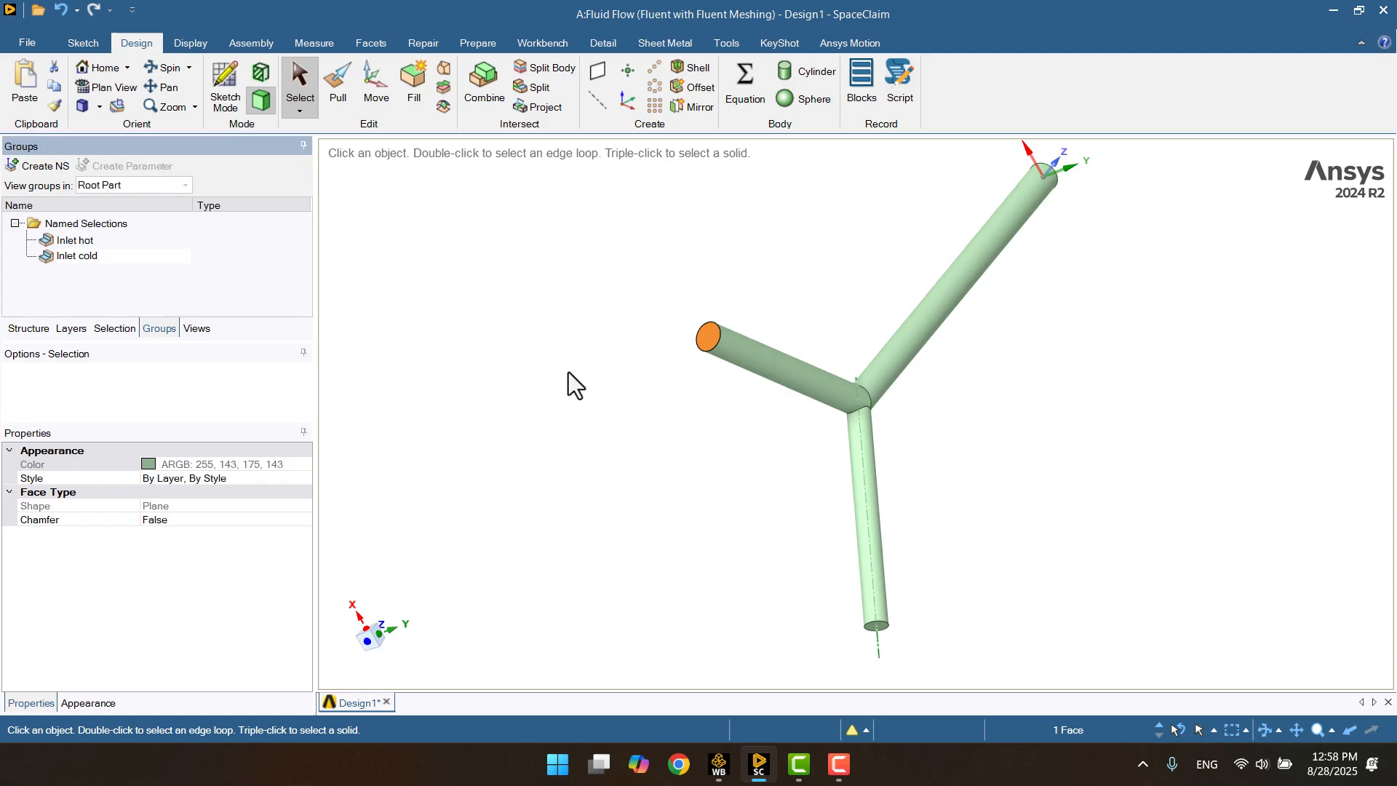
pyautogui.click(569, 373)
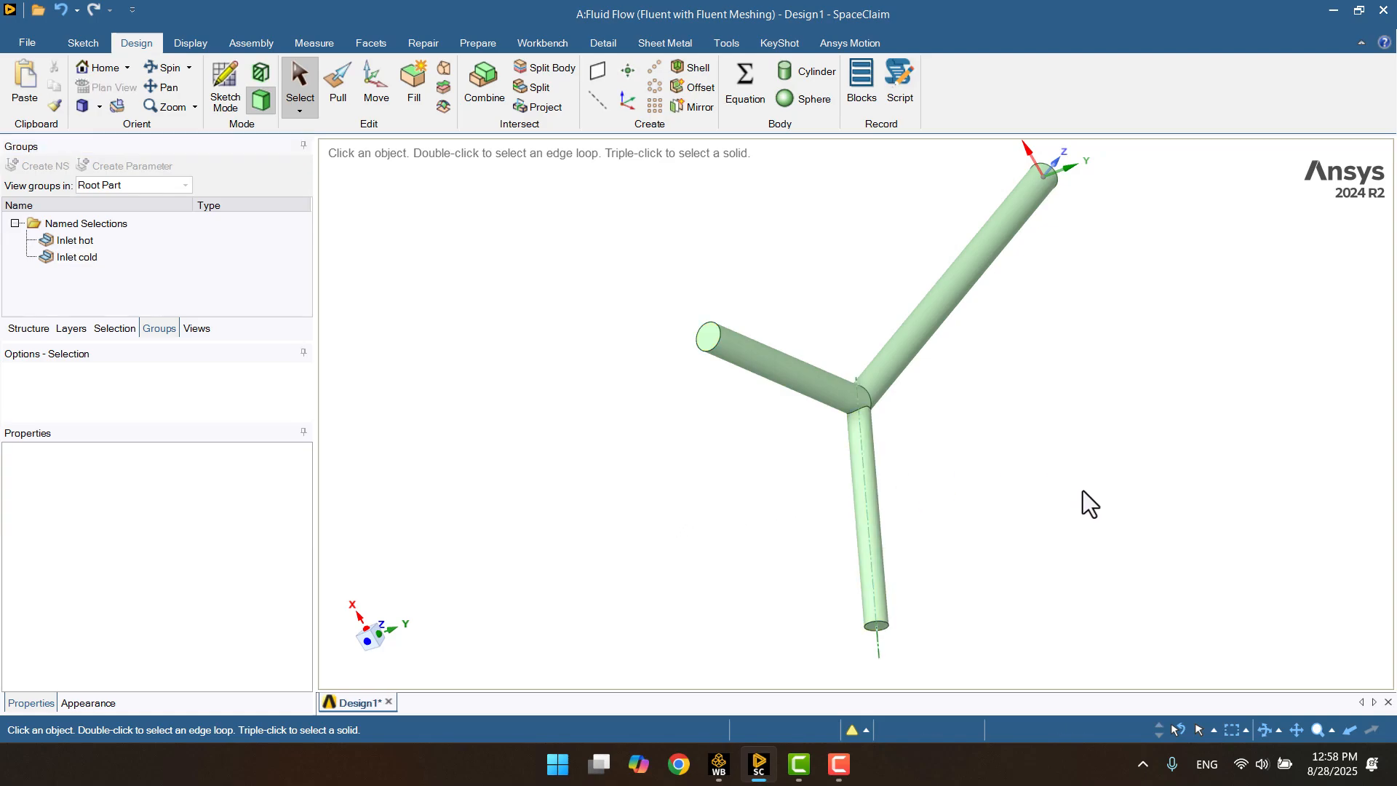
# - Create a named selection "Oulet" from the main pipe's end face at the origin
pyautogui.moveTo(1083, 490)
pyautogui.mouseDown(button='middle')
pyautogui.moveTo(1006, 421)
pyautogui.moveTo(923, 552)
pyautogui.moveTo(1035, 415)
pyautogui.moveTo(929, 434)
pyautogui.moveTo(960, 437)
pyautogui.mouseUp(button='middle')
pyautogui.click(1203, 356)
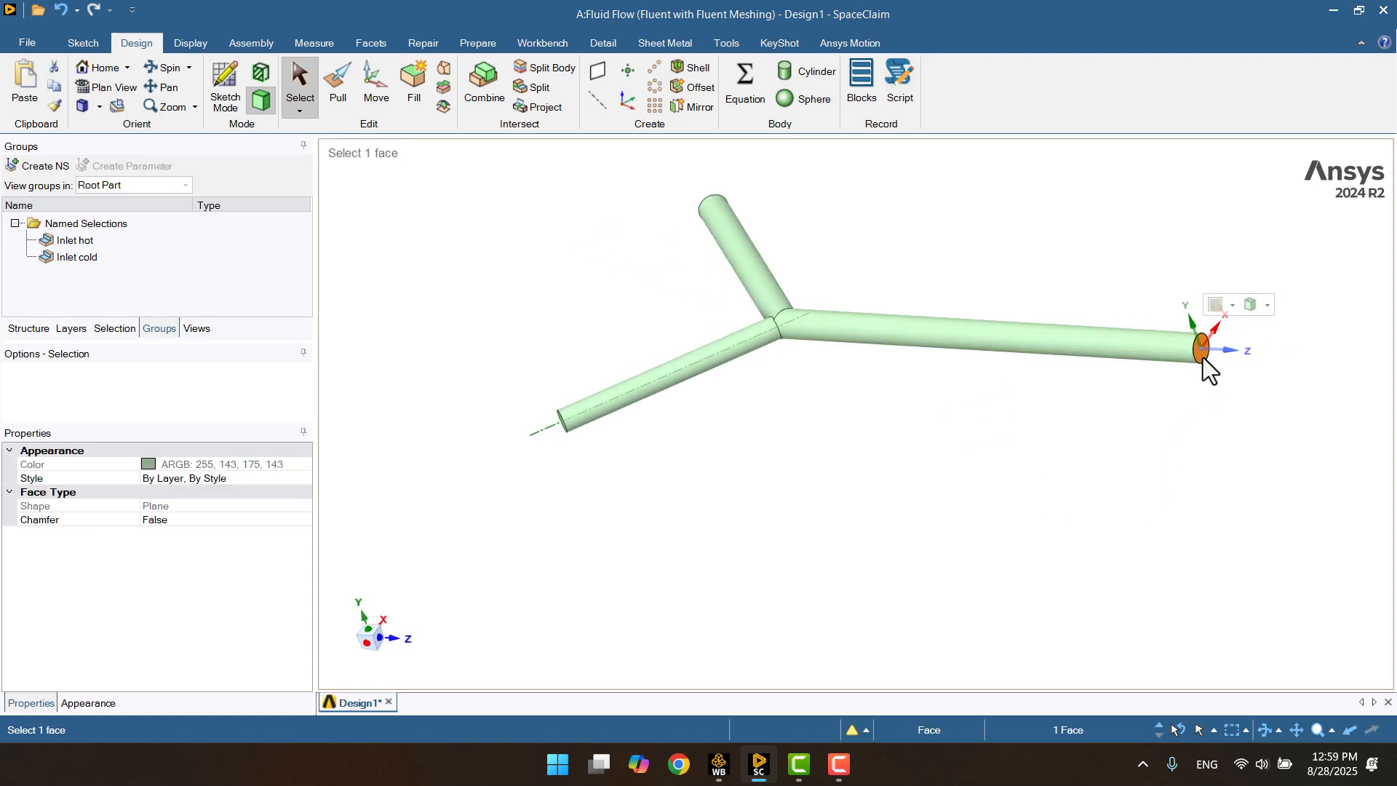
pyautogui.click(19, 172)
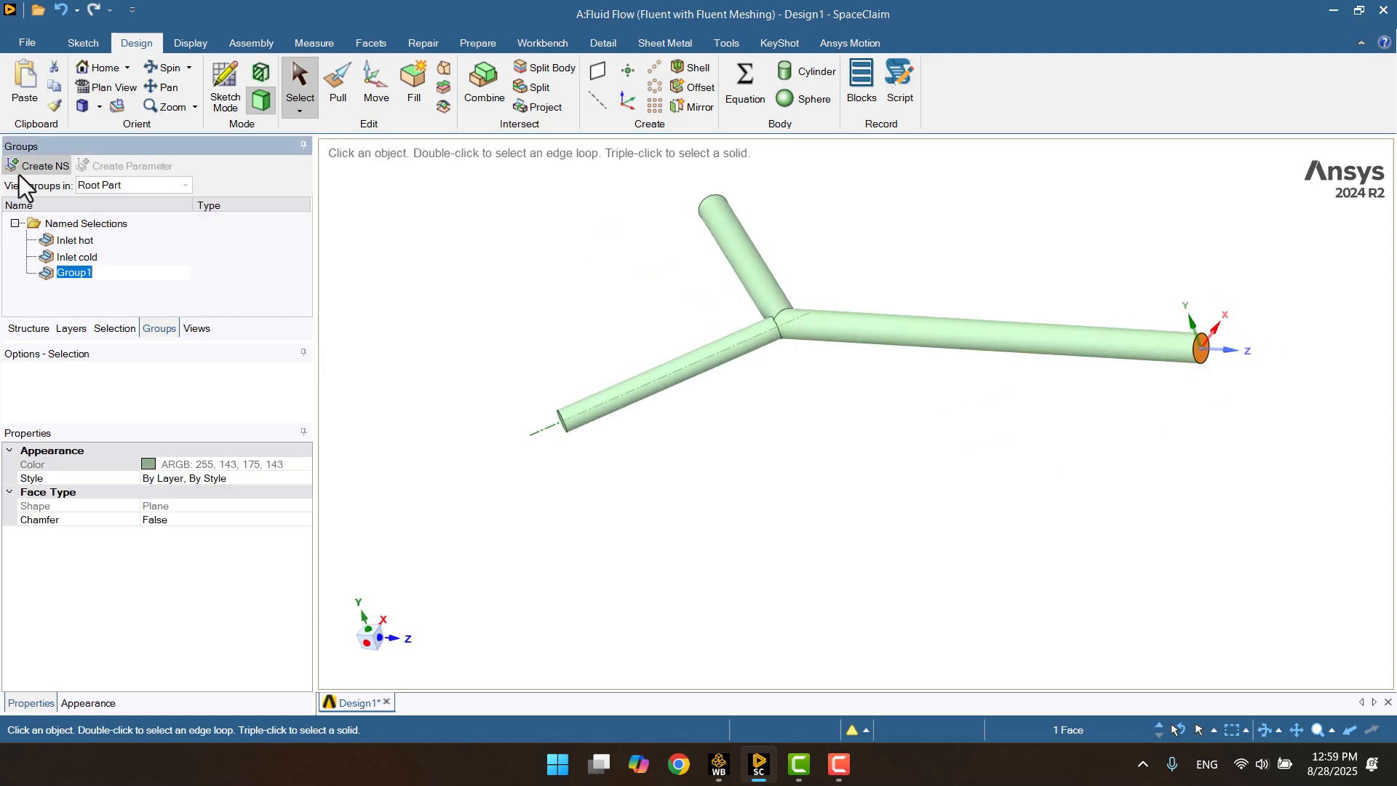
pyautogui.write('Oulet')
pyautogui.press('Return')
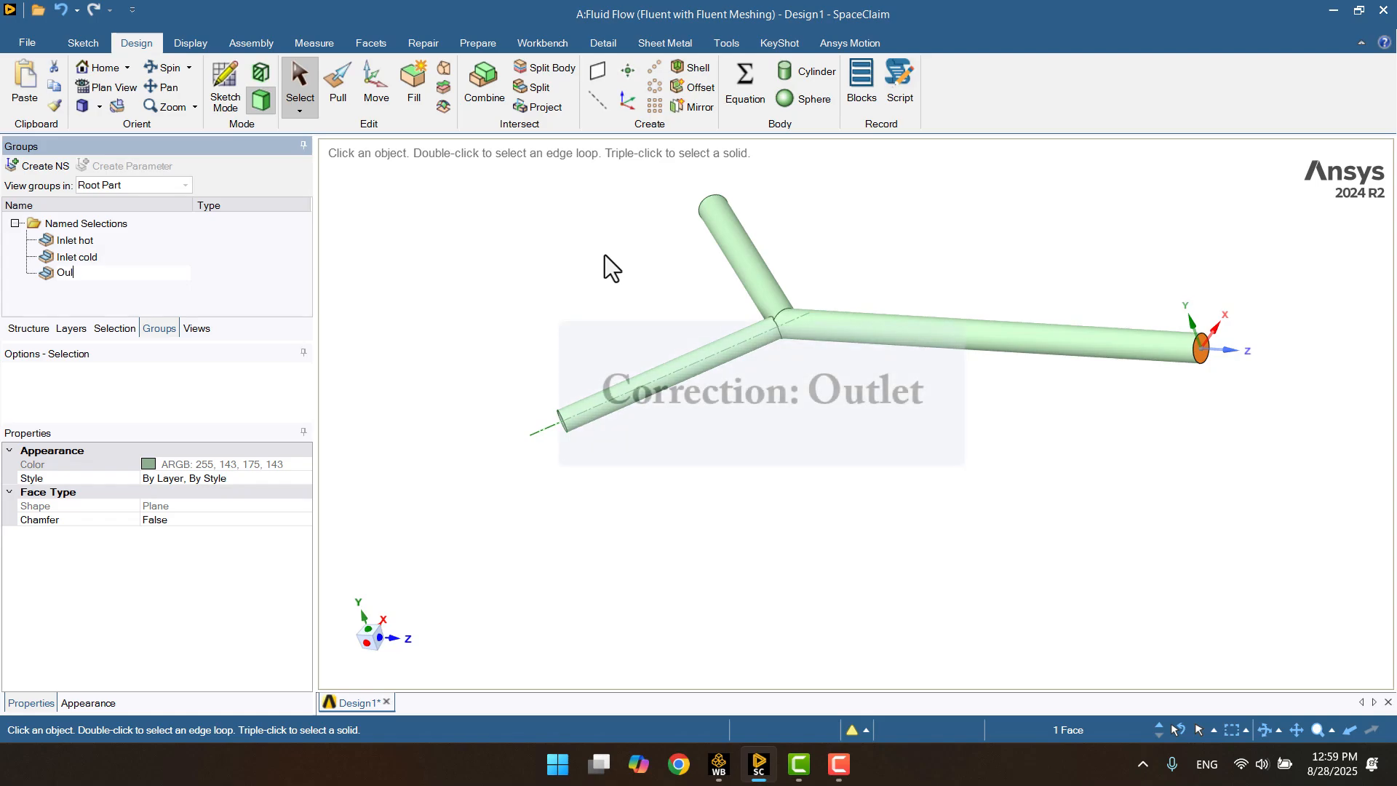
pyautogui.press('Escape')
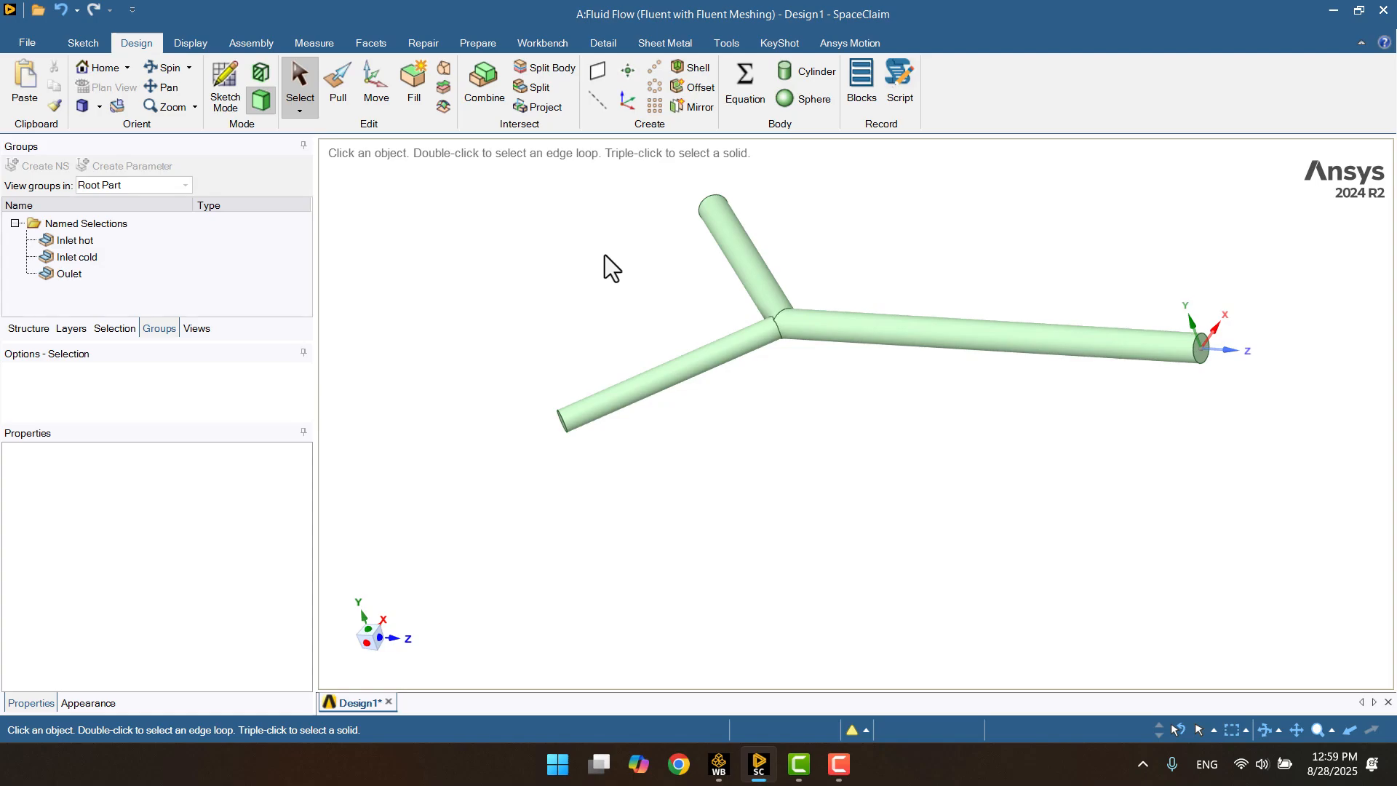
# - Create a named selection "Walls" from the three cylindrical outer faces of the main pipe and both branches
pyautogui.click(738, 261)
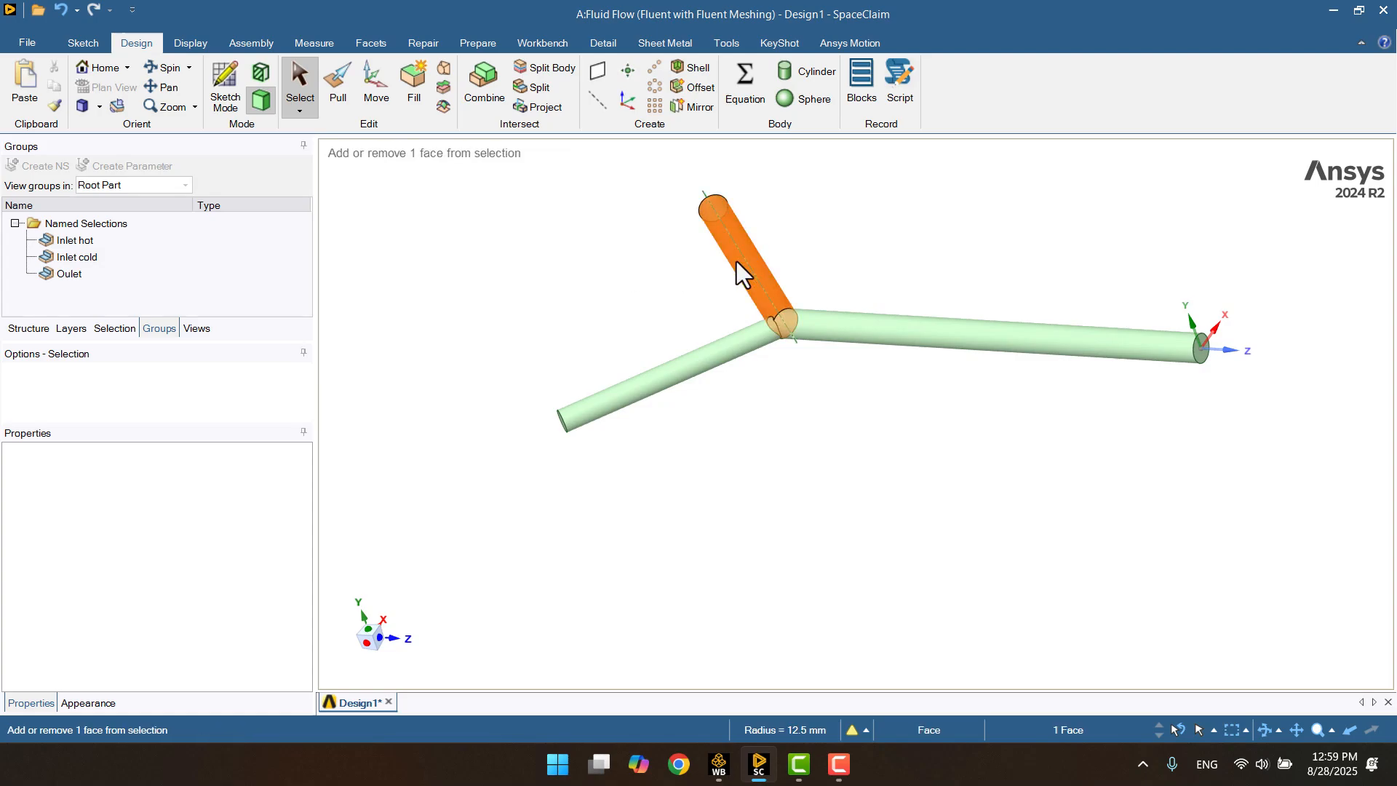
pyautogui.keyDown('ctrl'); pyautogui.click(731, 353); pyautogui.keyUp('ctrl')
pyautogui.keyDown('ctrl'); pyautogui.click(949, 342); pyautogui.keyUp('ctrl')
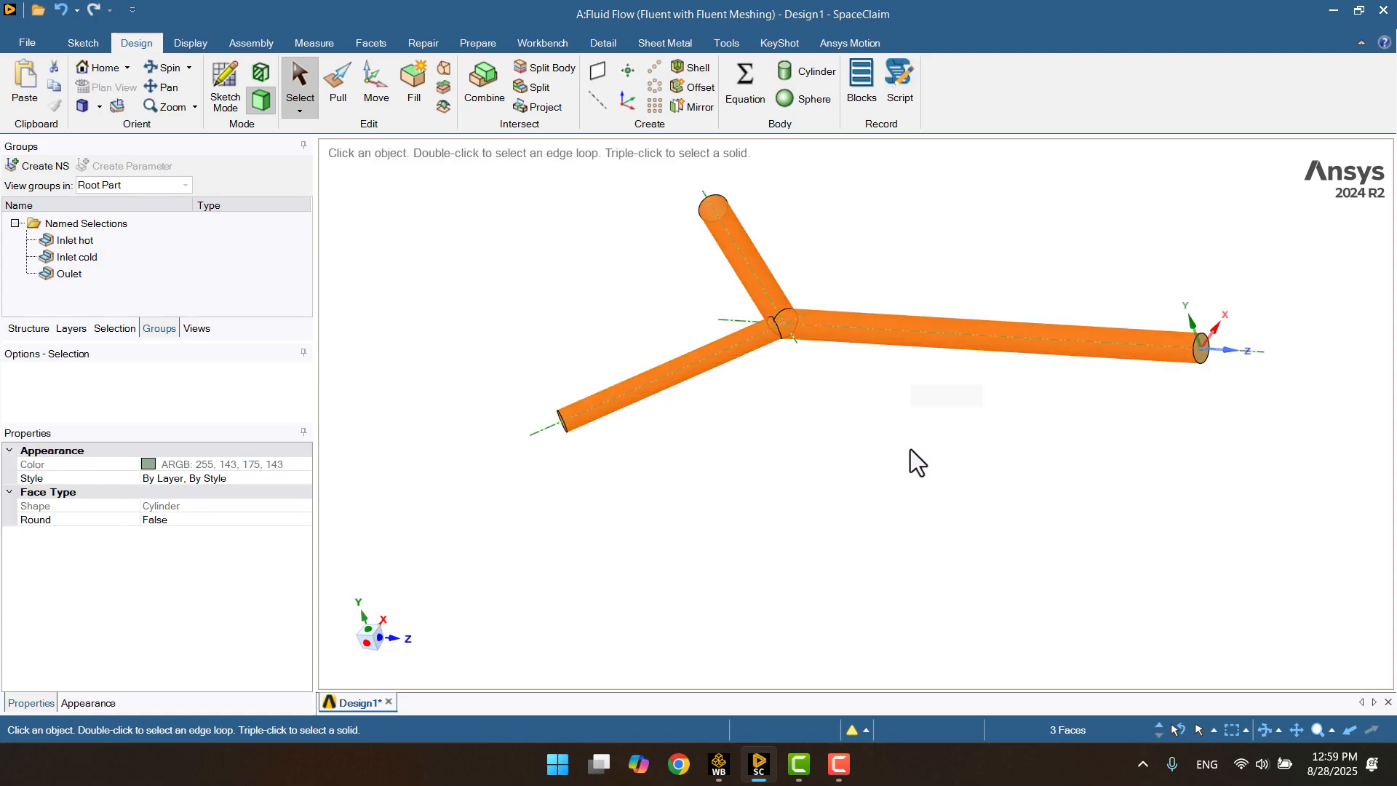
pyautogui.moveTo(910, 449); pyautogui.dragTo(914, 469, button='middle')
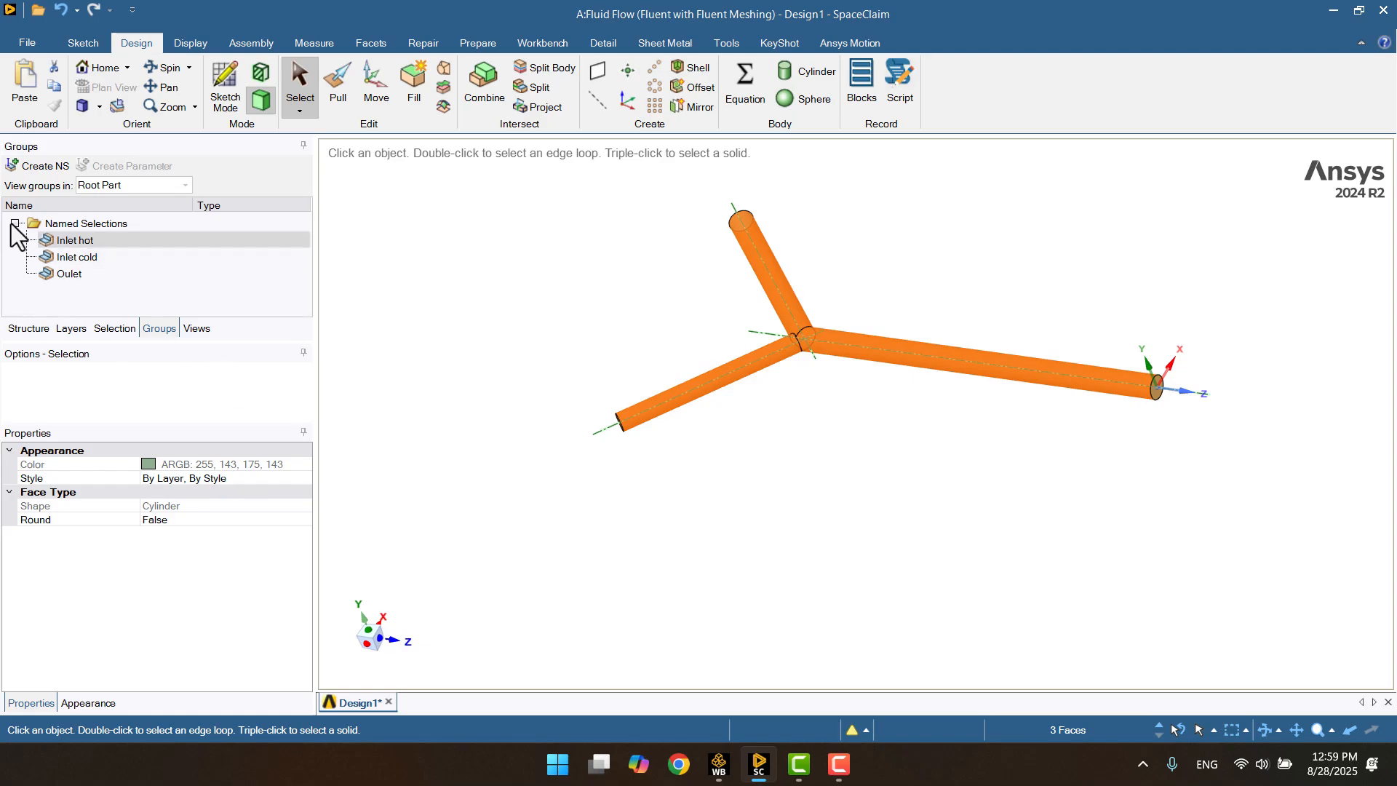
pyautogui.click(25, 165)
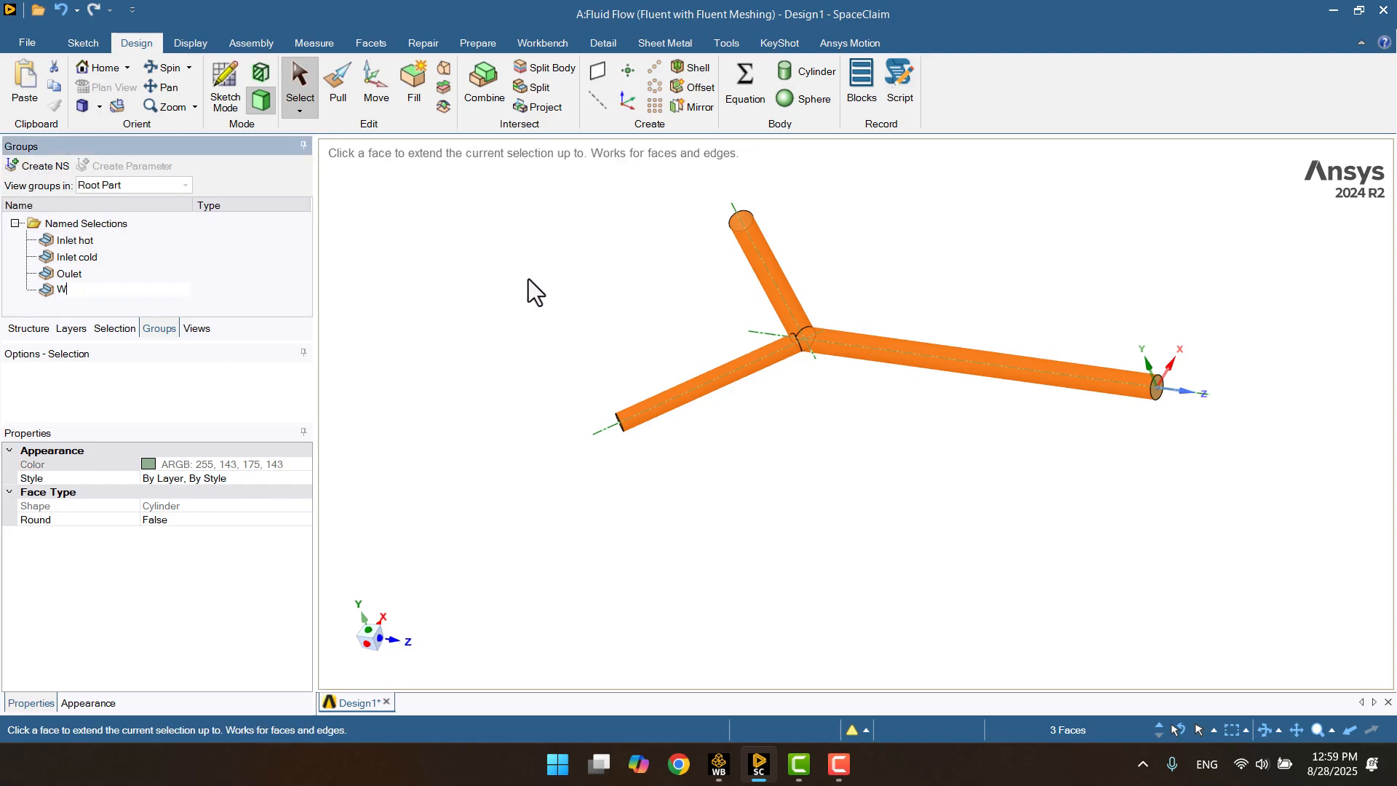
pyautogui.write('Walls')
pyautogui.press('Return')
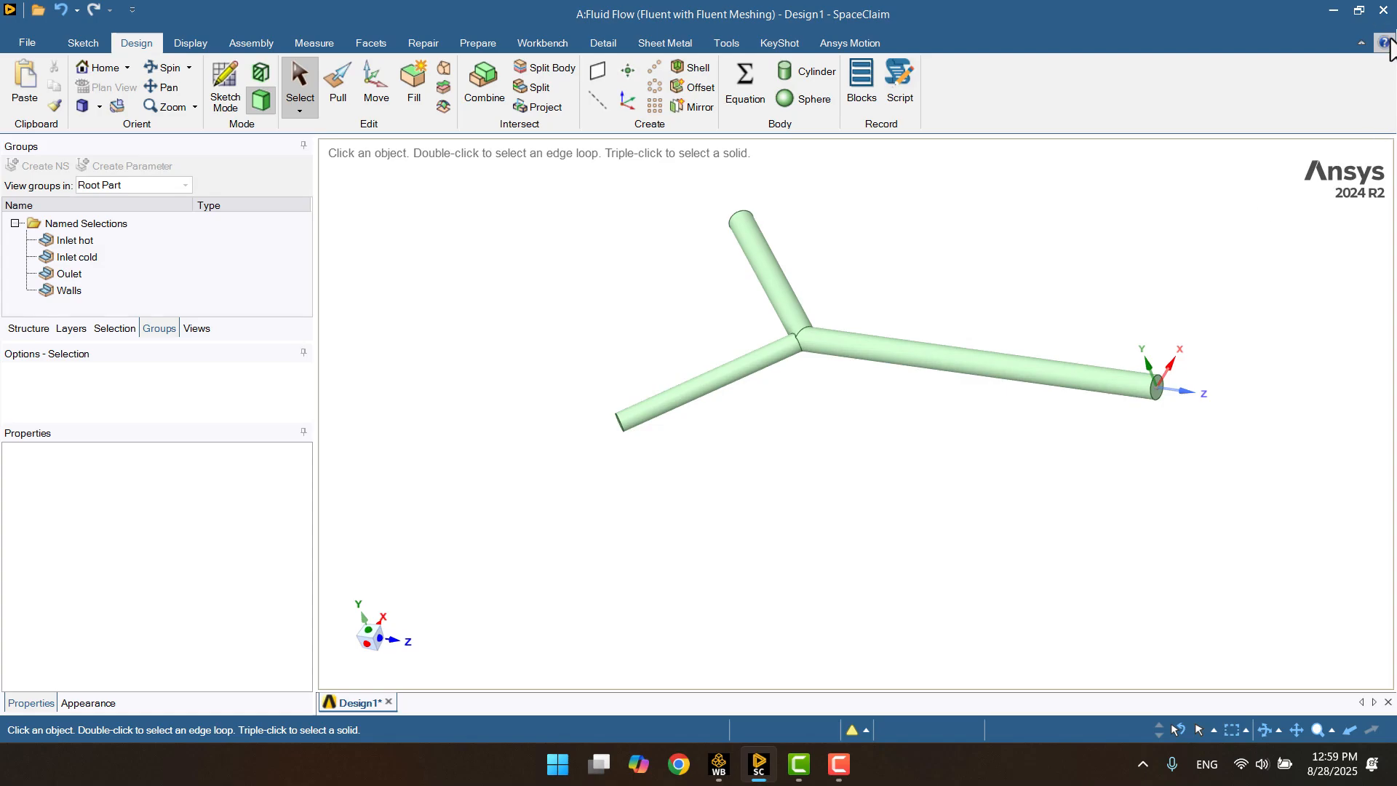
# - Close SpaceClaim and open the Mesh component of the Fluid Flow (Fluent with Fluent Meshing) system in Workbench
pyautogui.click(1384, 11)
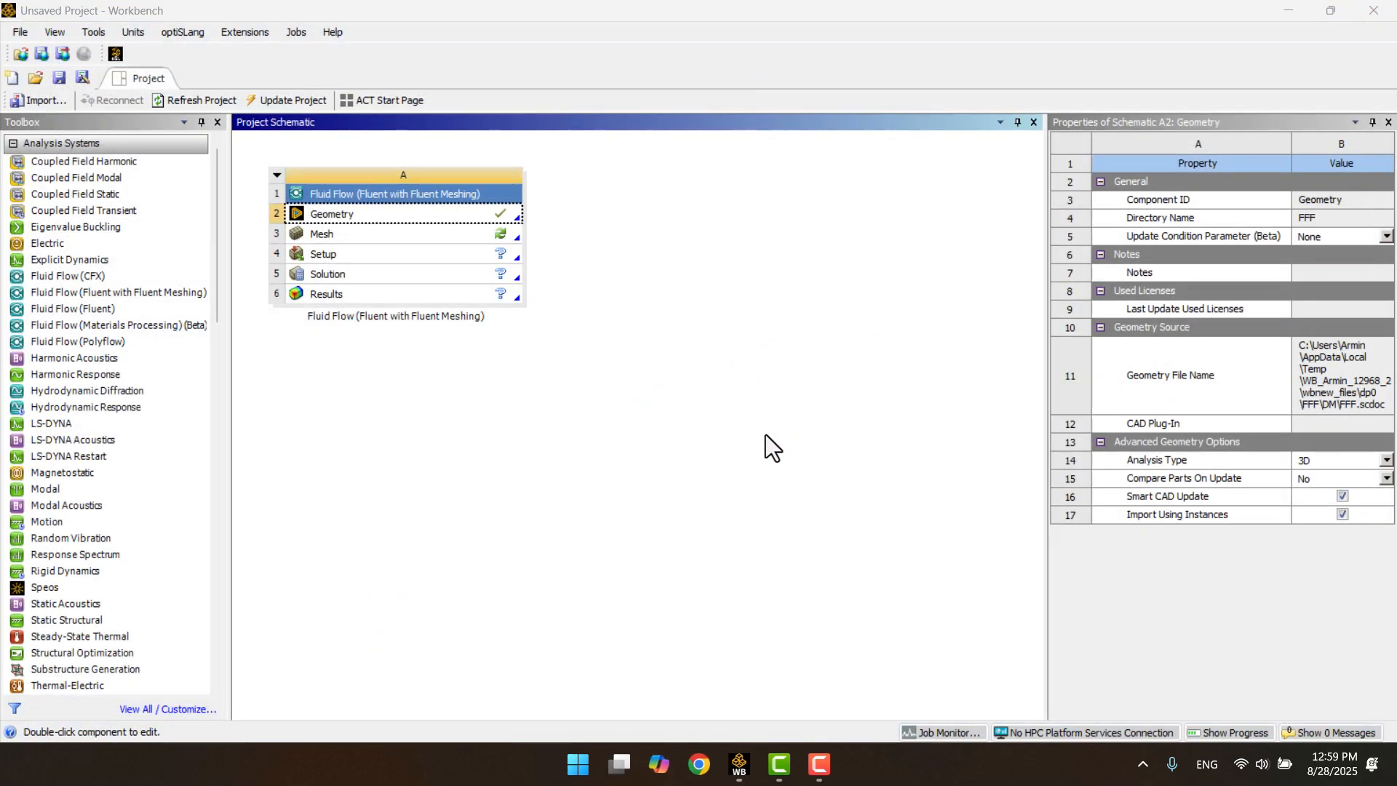
pyautogui.click(498, 444)
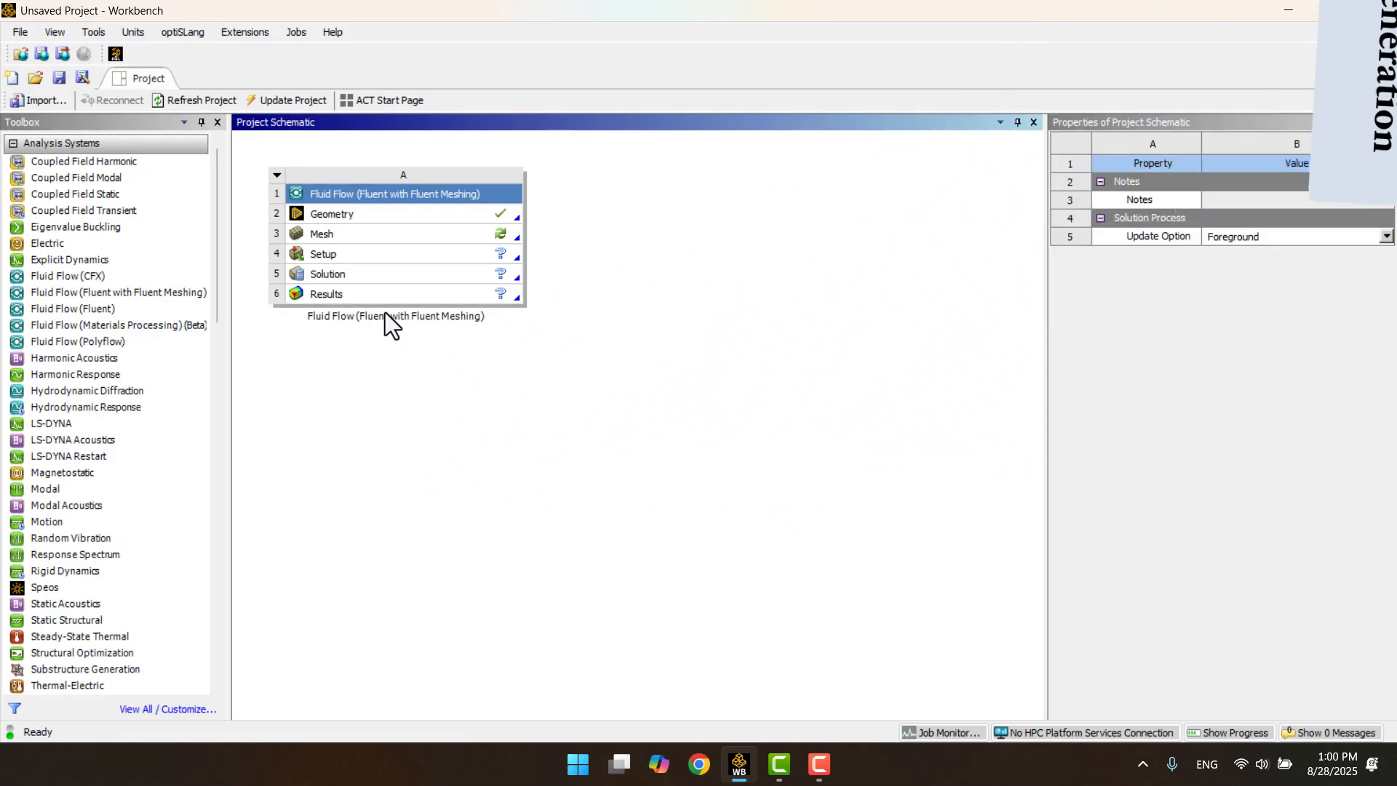
pyautogui.doubleClick(341, 238)
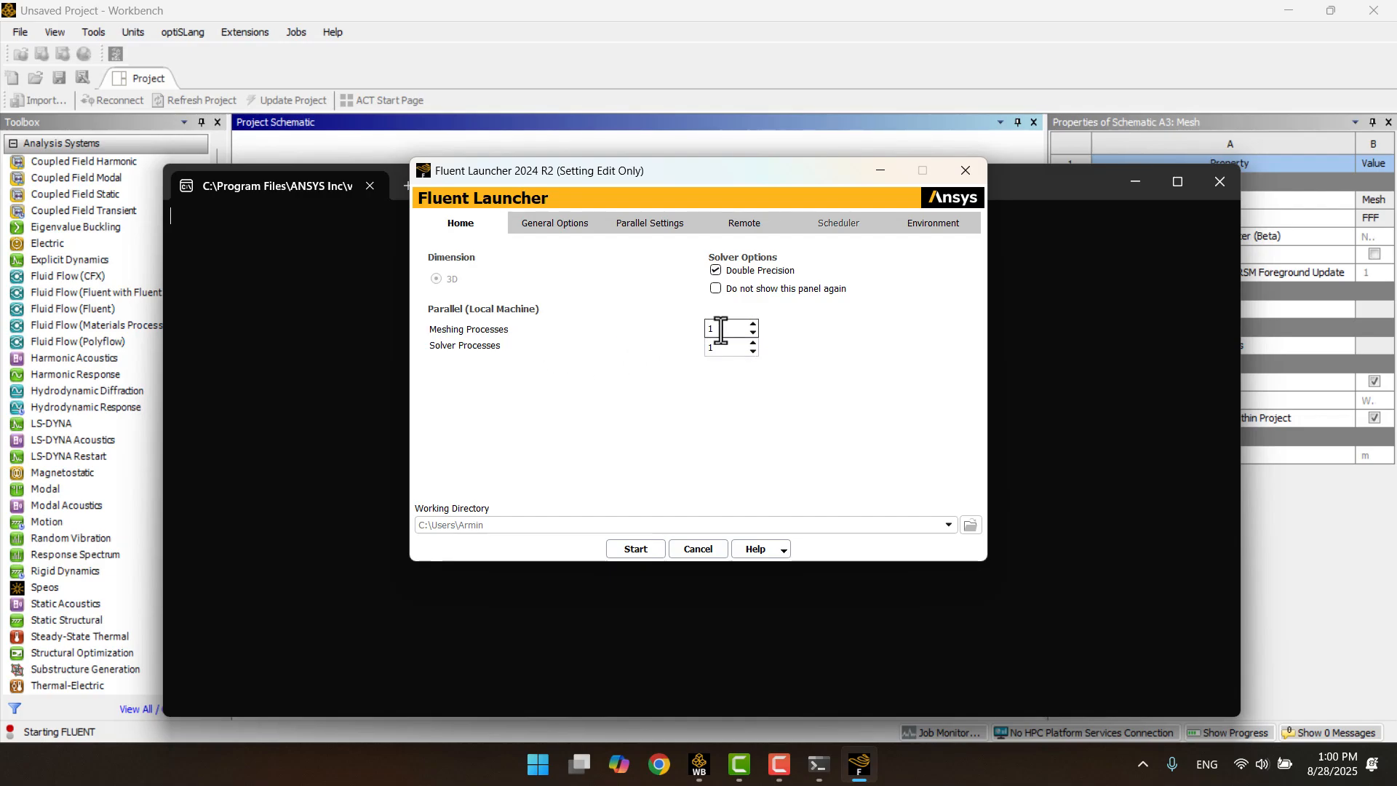
# - Set the meshing processes to 8 in the Fluent launcher and start Fluent Meshing
pyautogui.moveTo(716, 329); pyautogui.dragTo(679, 336)
pyautogui.write('8')
pyautogui.click(634, 549)
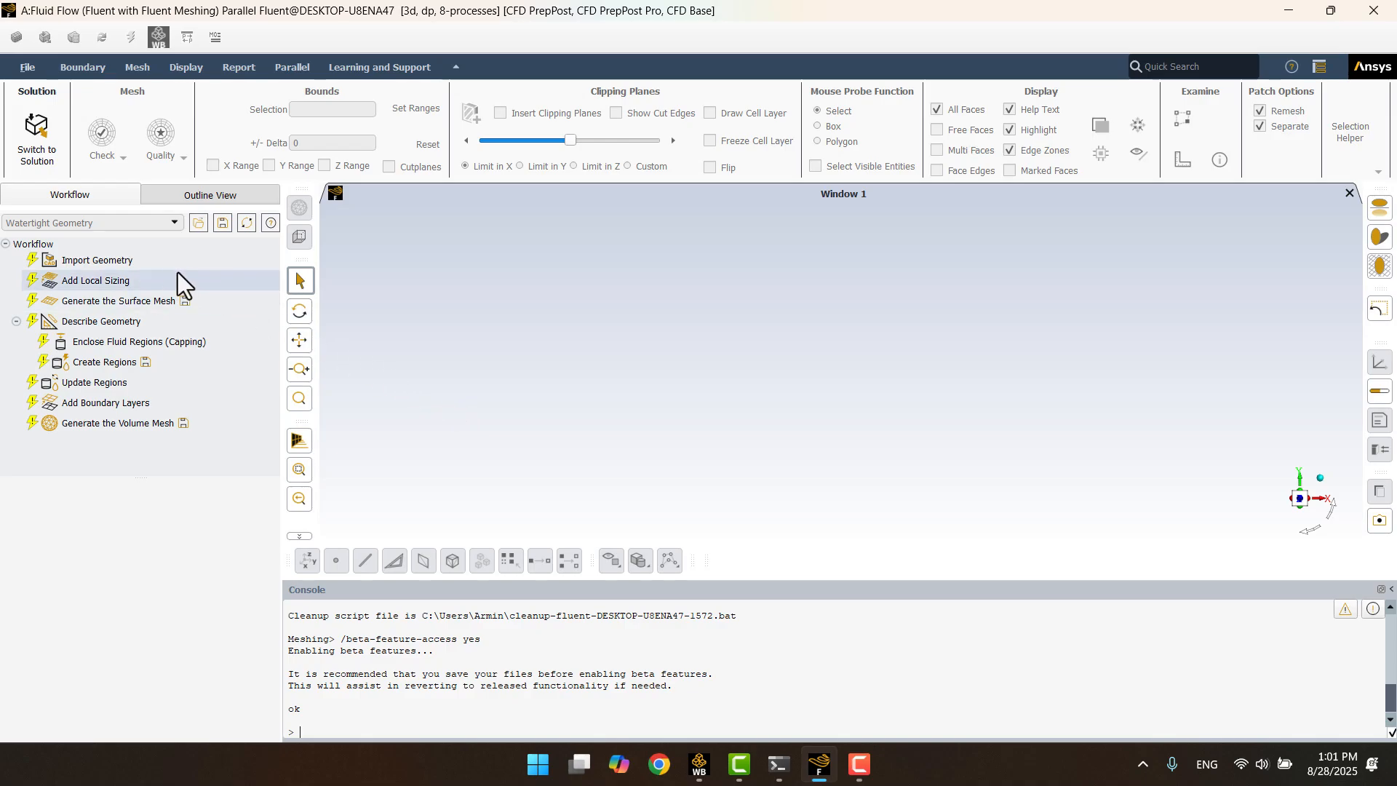
# - Import the pipe geometry with the default CAD settings and update the local sizing task with no local sizing added
pyautogui.click(160, 265)
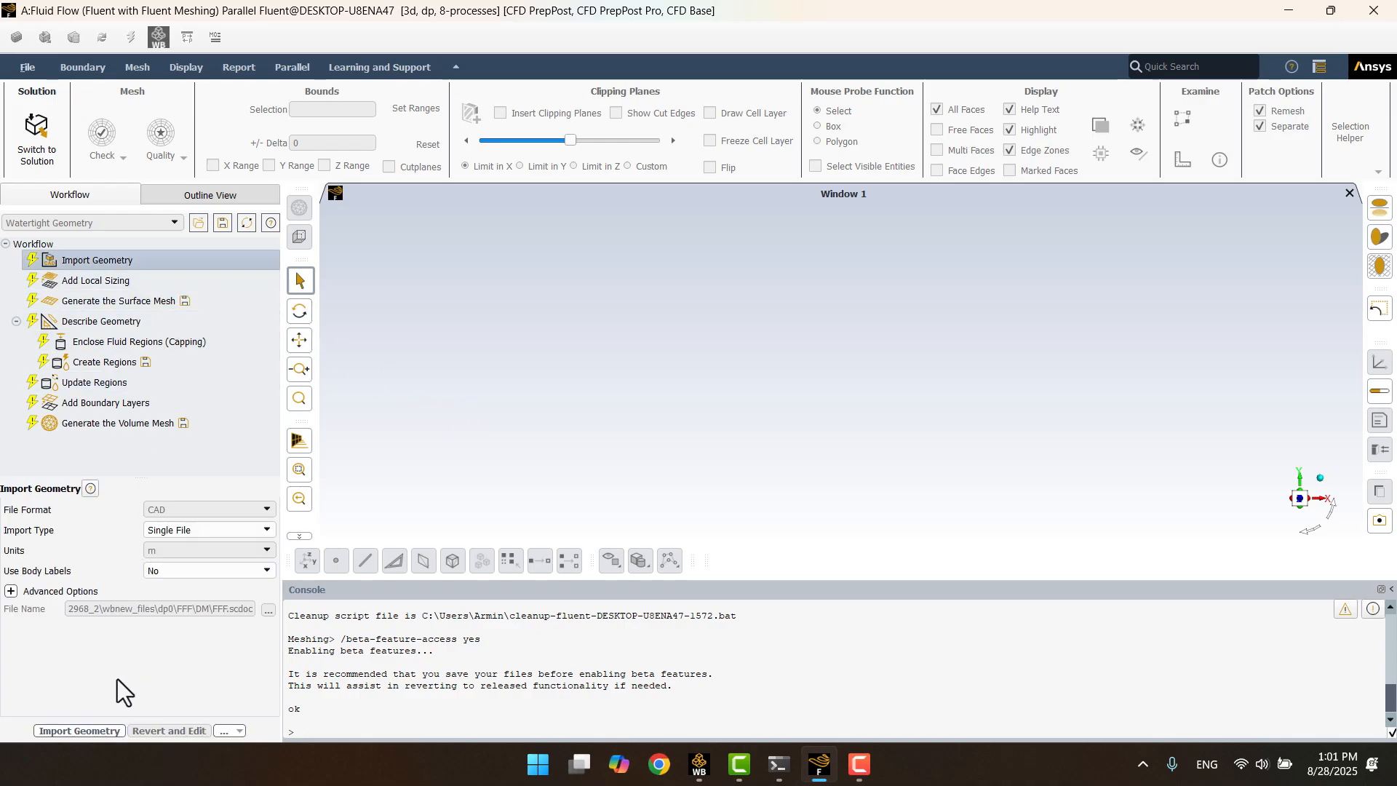
pyautogui.click(80, 730)
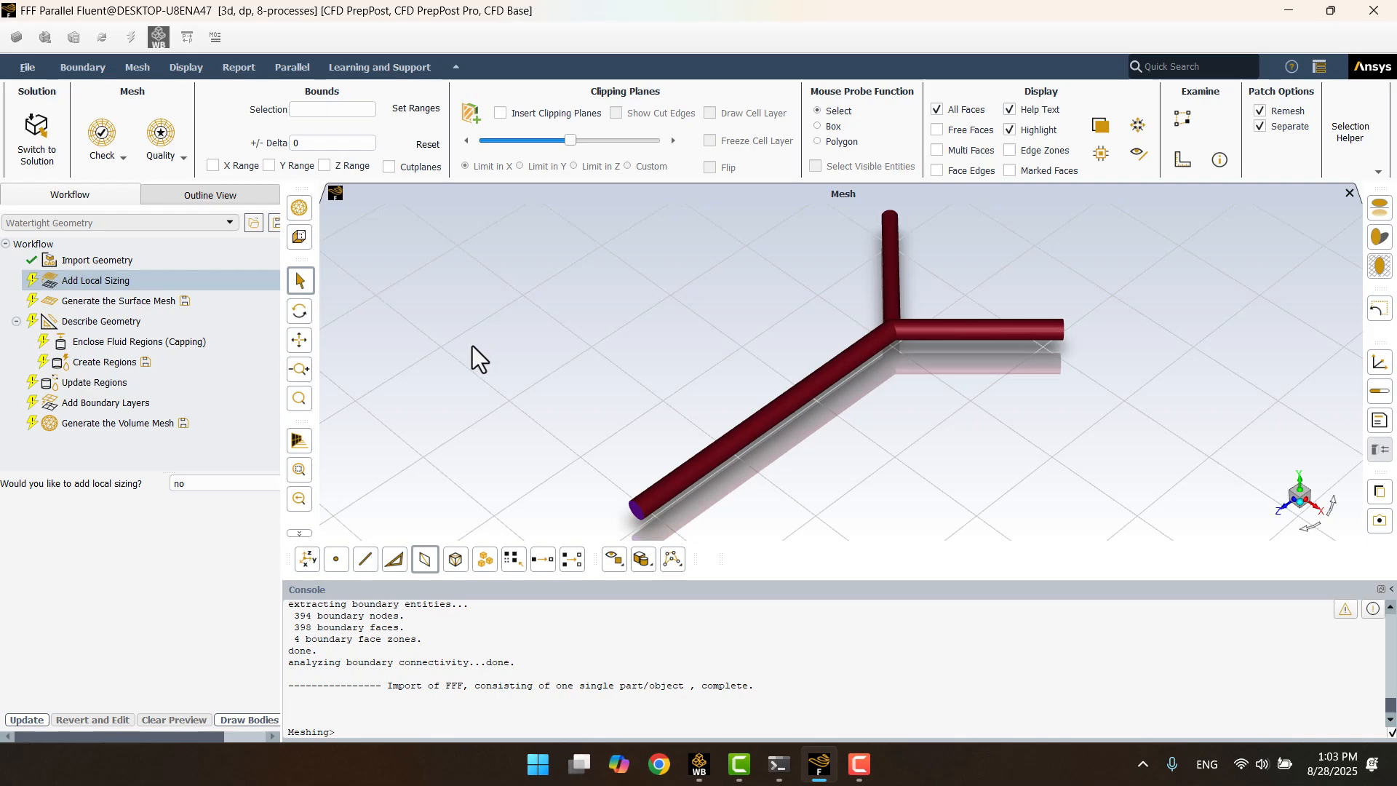
pyautogui.click(27, 722)
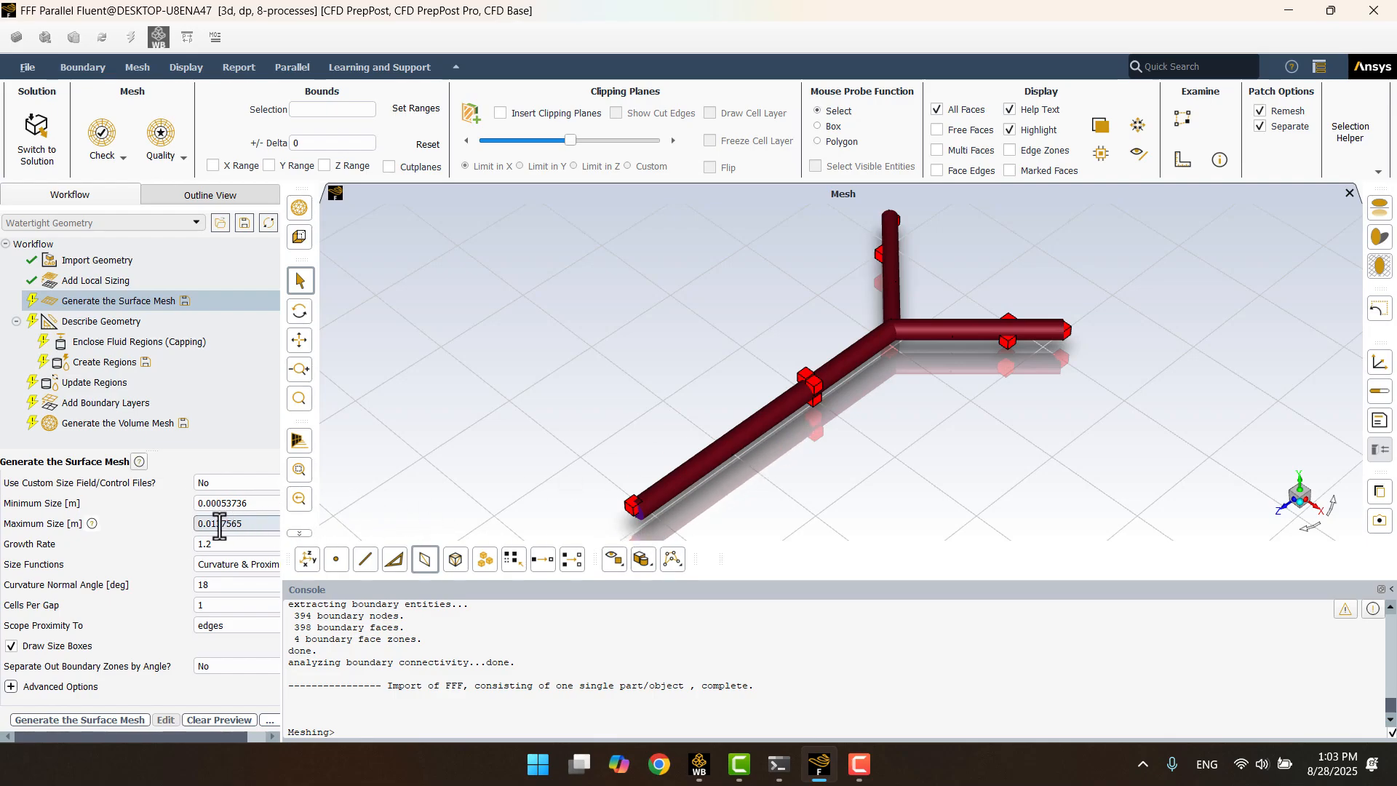
# - Set the surface mesh's maximum size to 0.01 m and examine the size boxes at the main pipe's end
pyautogui.moveTo(246, 527); pyautogui.dragTo(214, 530)
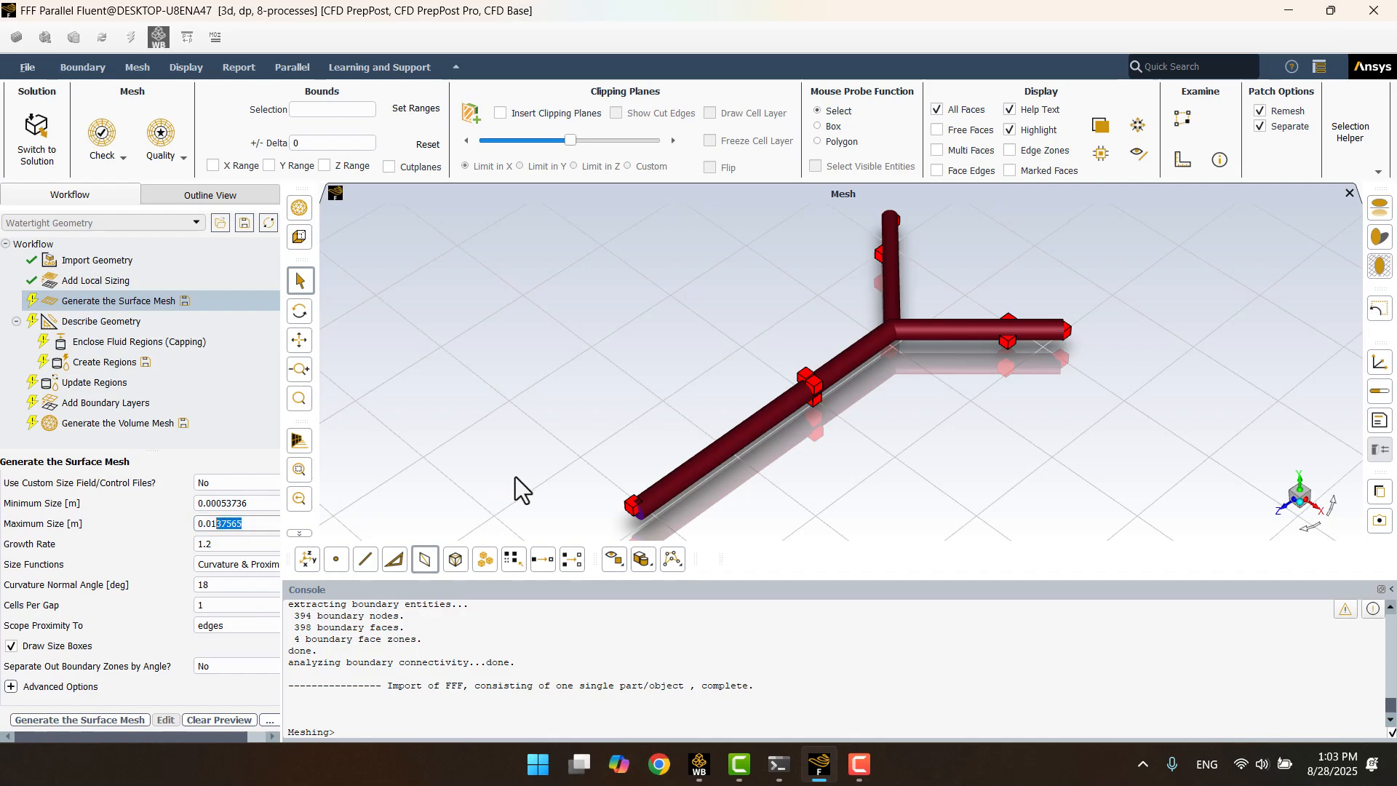
pyautogui.press('BackSpace')
pyautogui.press('Return')
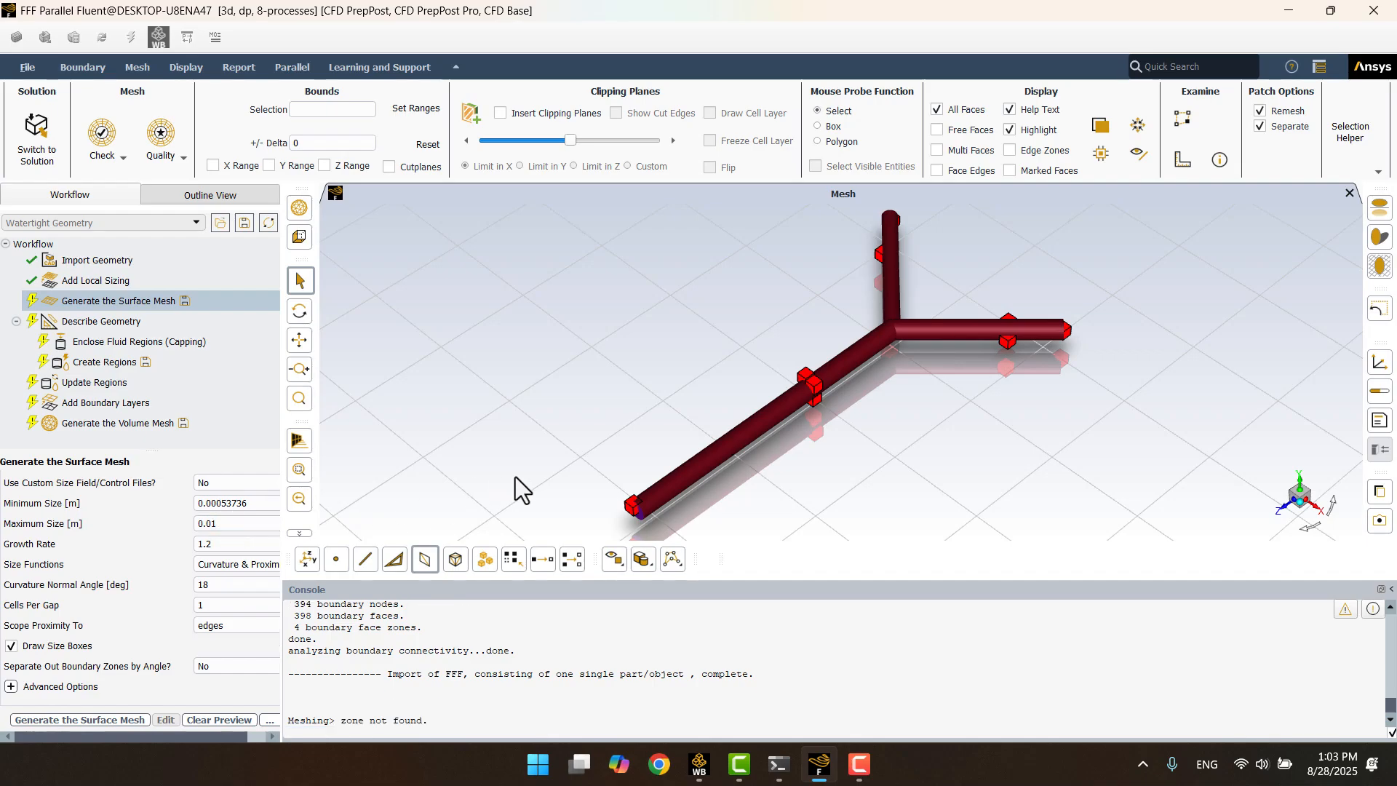
pyautogui.scroll(5, 633, 529)
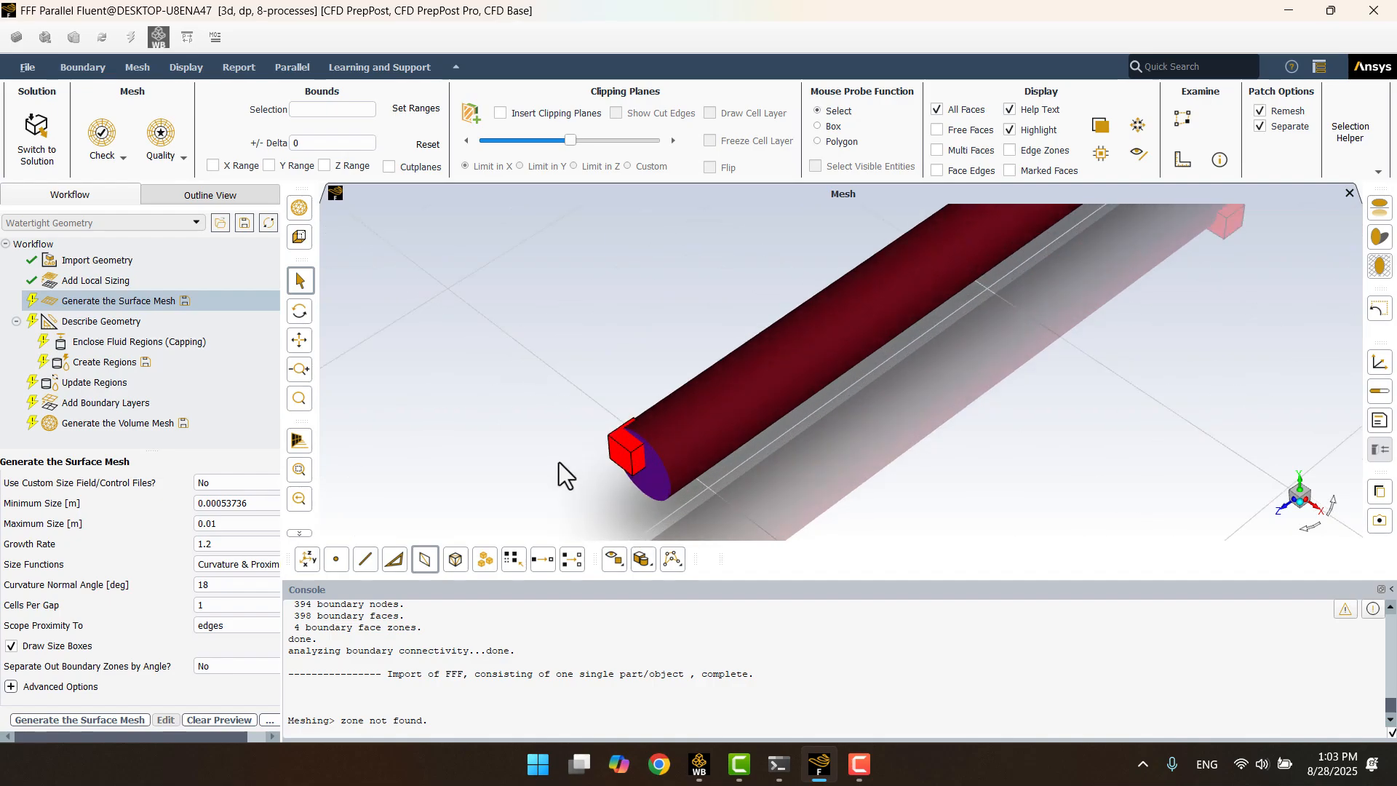
pyautogui.moveTo(571, 447); pyautogui.dragTo(586, 435, button='middle')
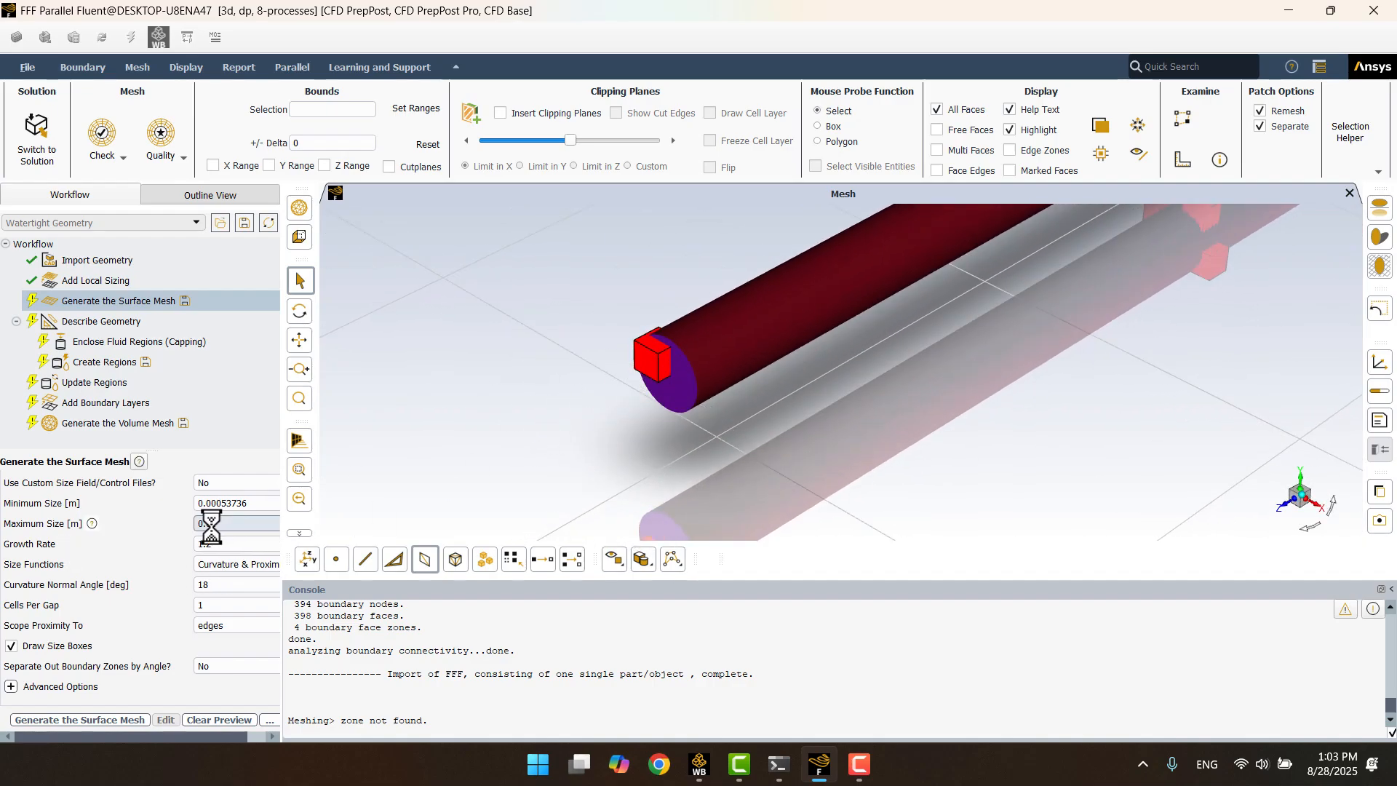
# - Set the surface mesh's maximum size to 0.005 m and generate the surface mesh
pyautogui.press('BackSpace')
pyautogui.write('05')
pyautogui.click(478, 374)
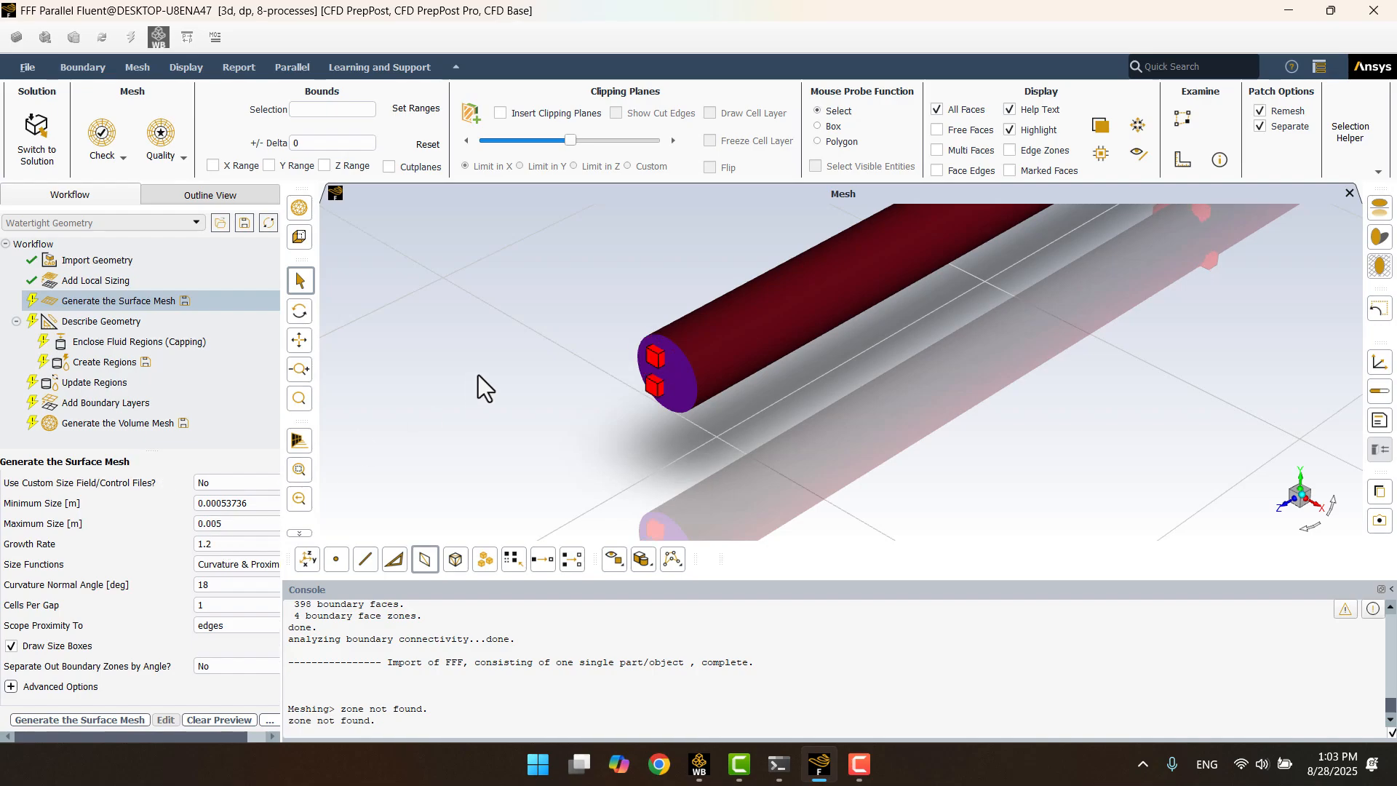
pyautogui.scroll(-1, 631, 383)
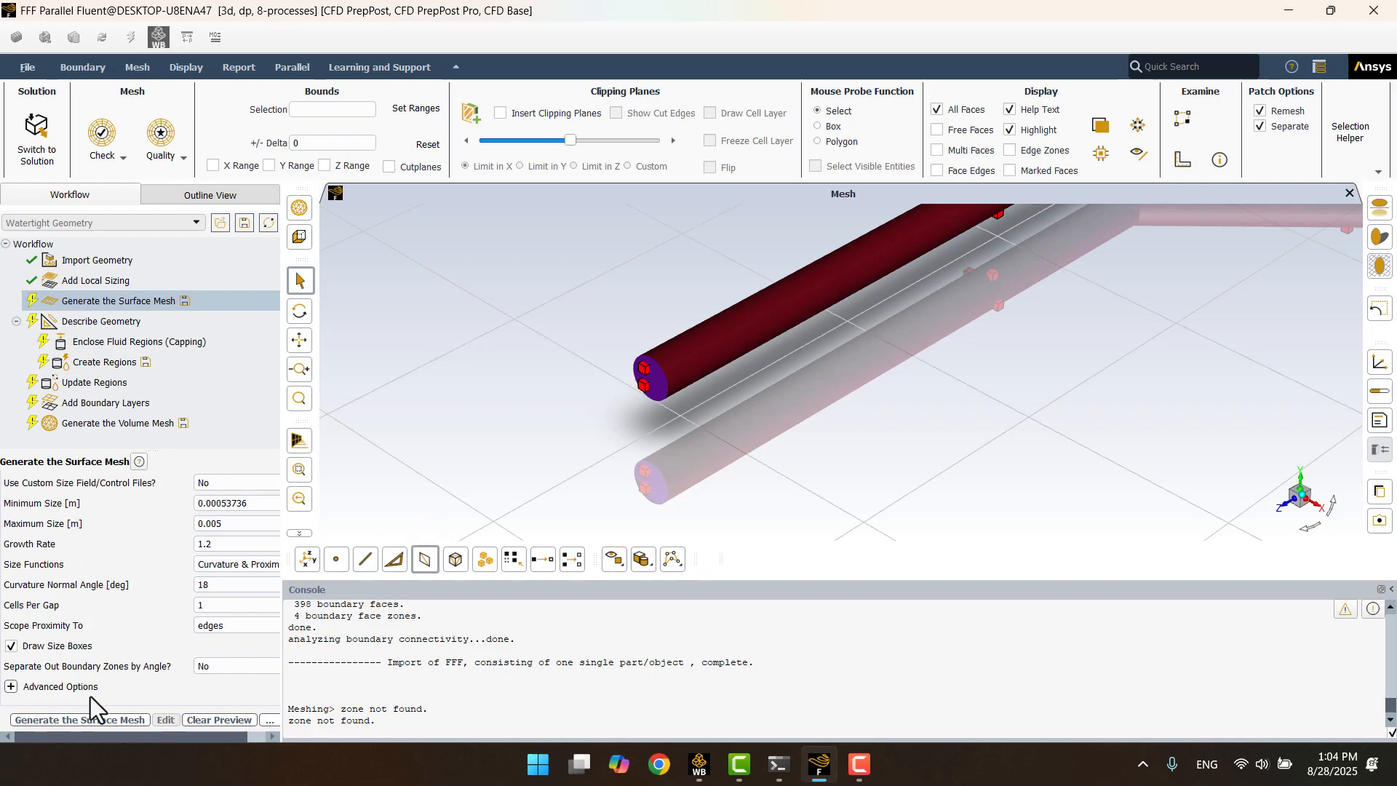
pyautogui.click(46, 720)
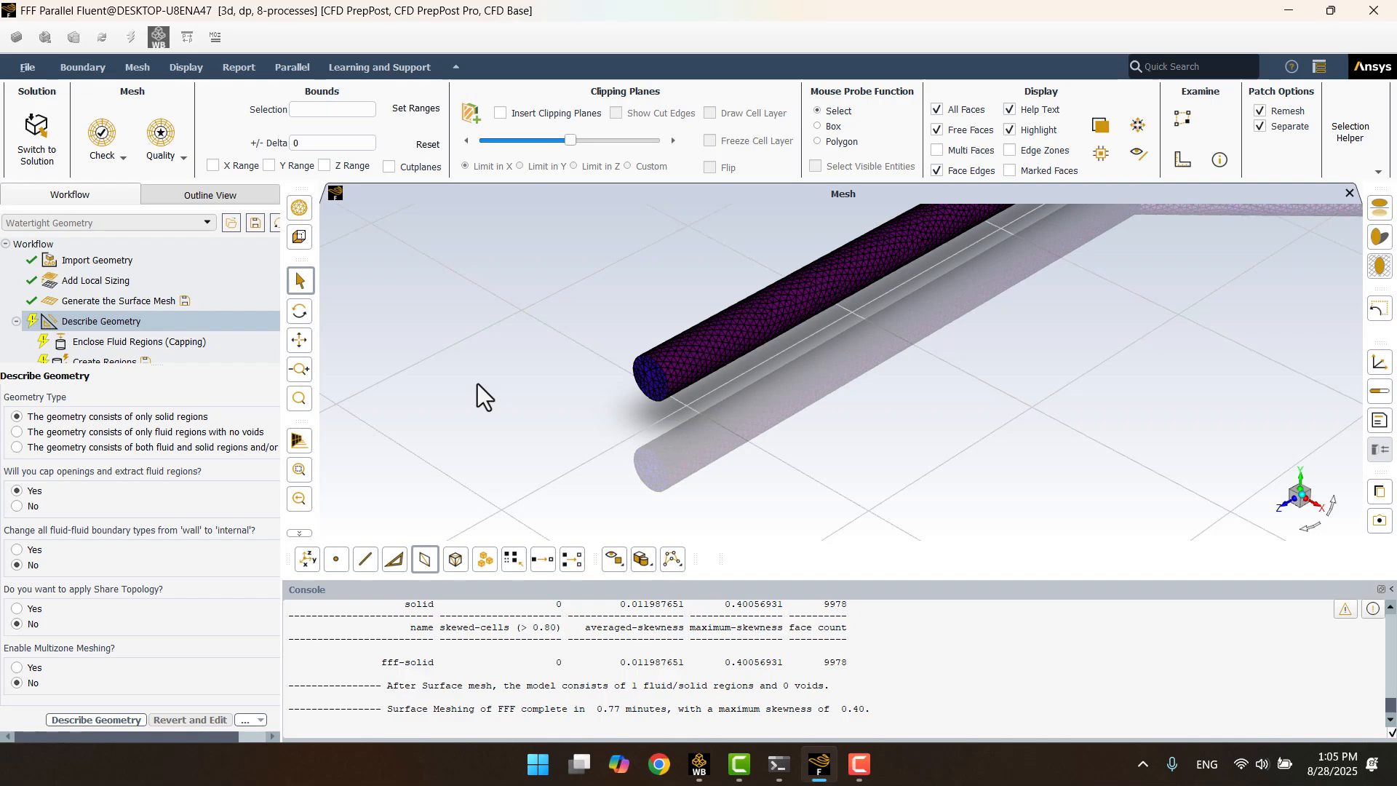
# - Describe the geometry as only fluid regions with no voids, and update the boundaries with "oulet" set to pressure-outlet
pyautogui.click(15, 432)
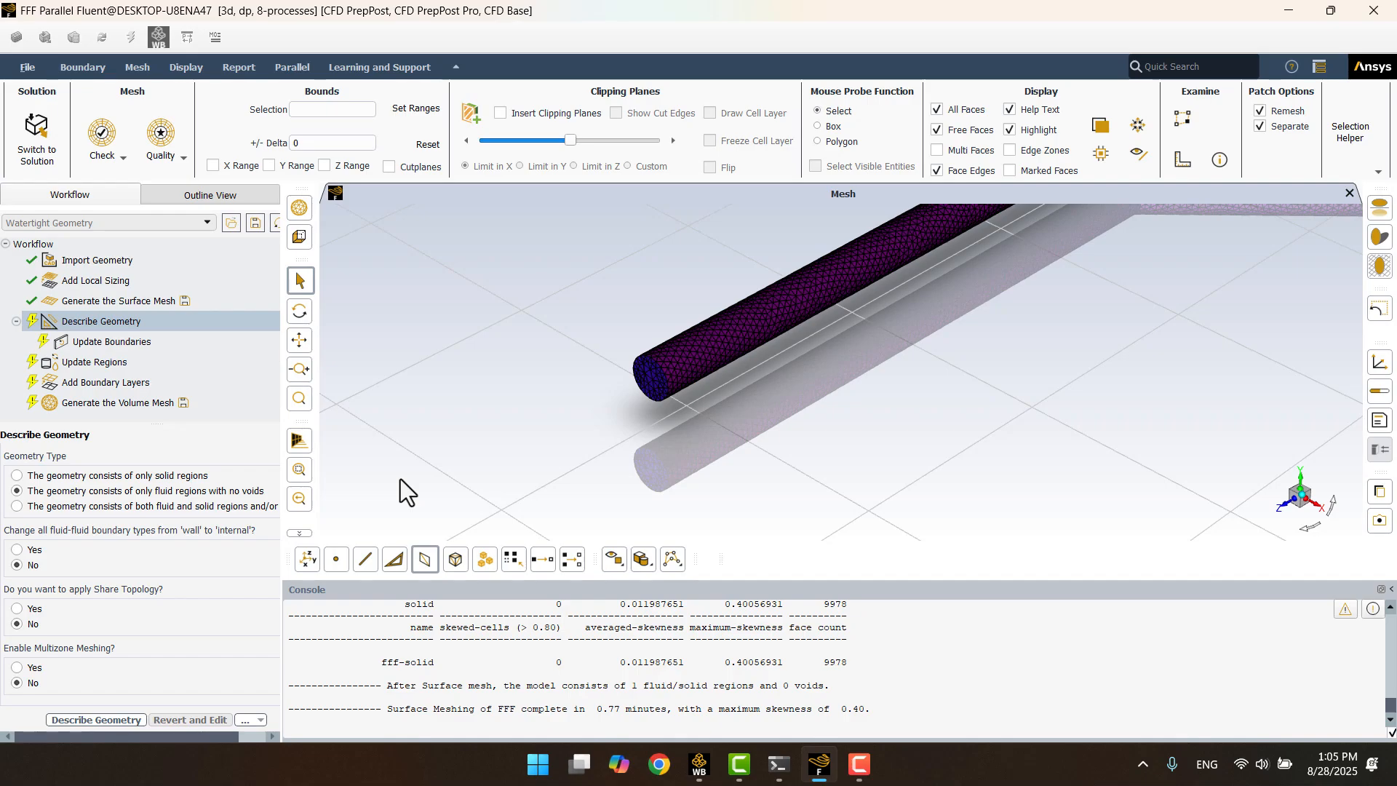
pyautogui.click(98, 720)
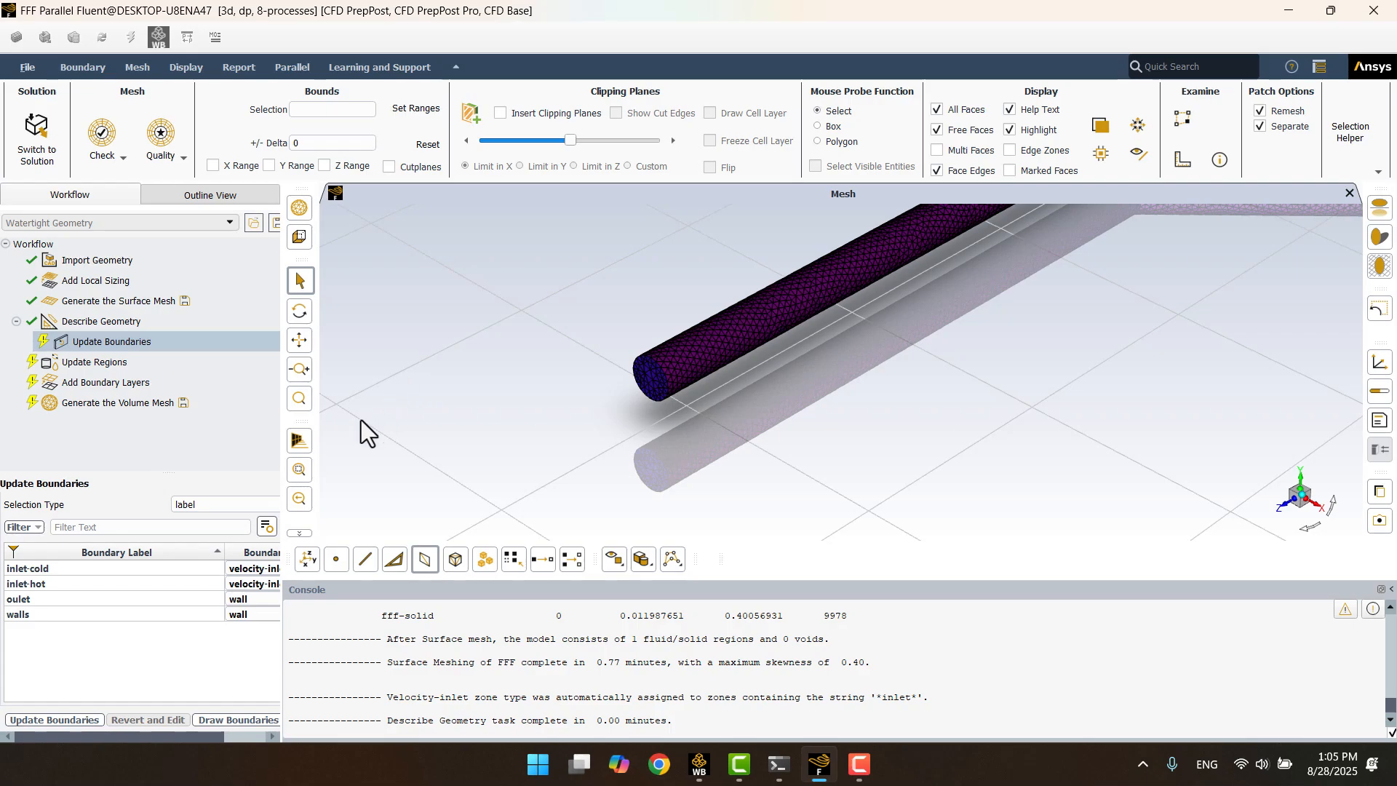
pyautogui.click(37, 604)
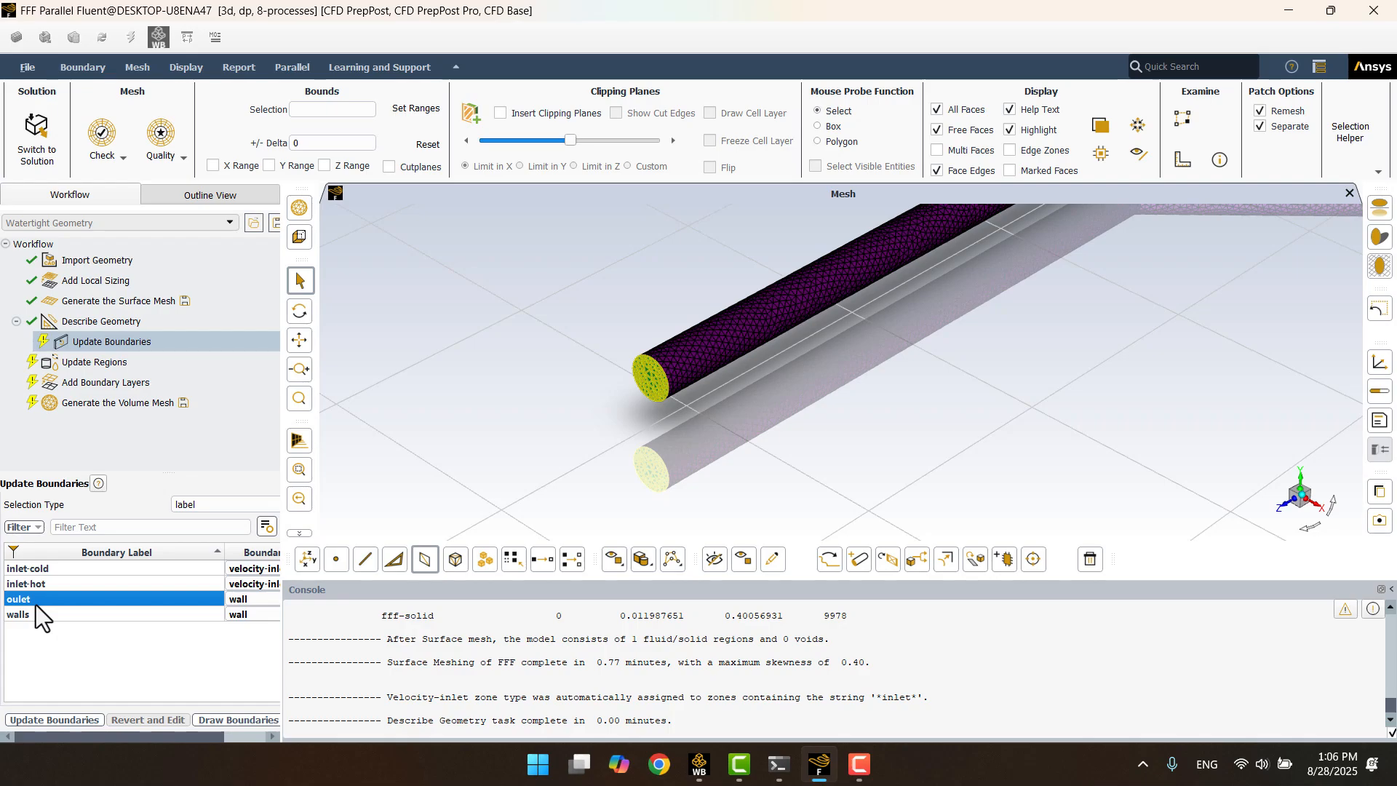
pyautogui.click(256, 598)
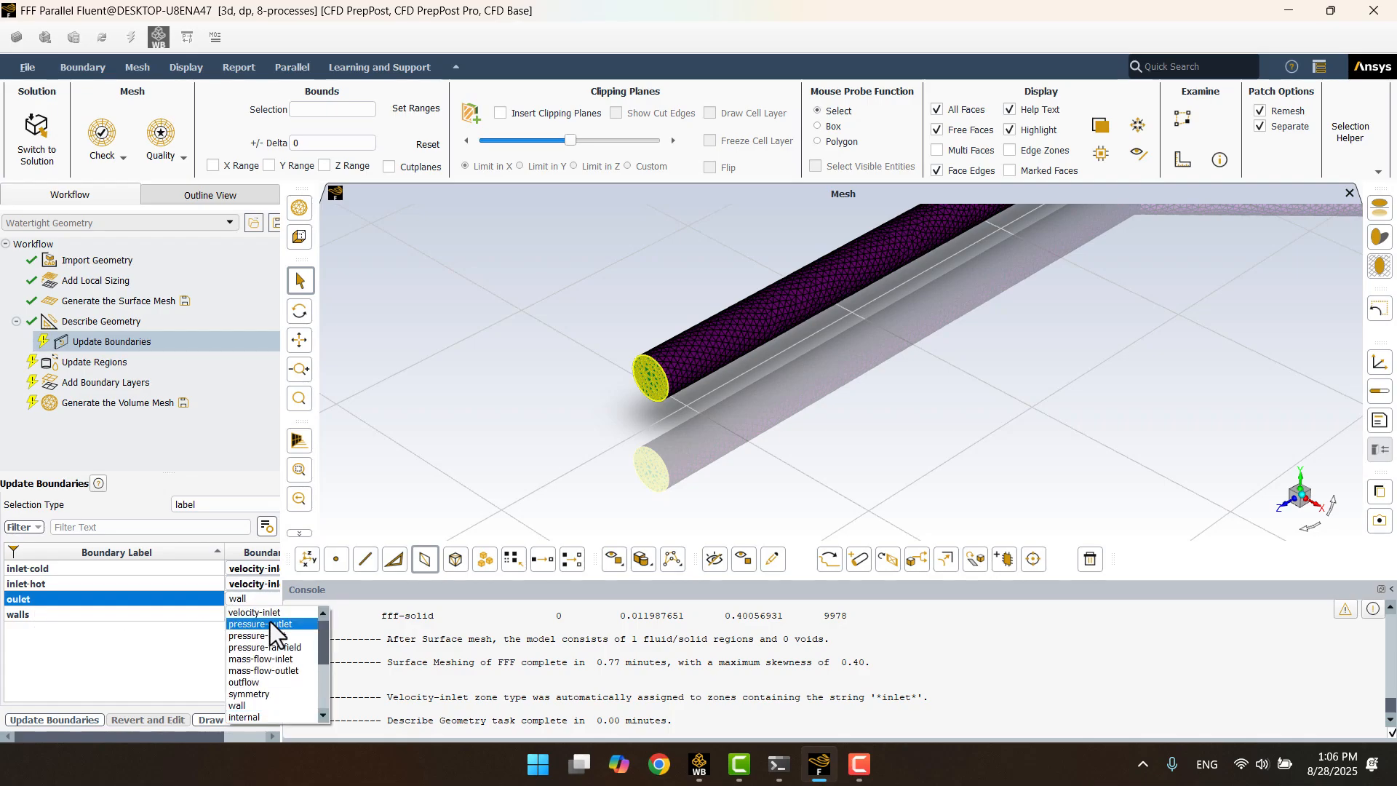
pyautogui.click(269, 622)
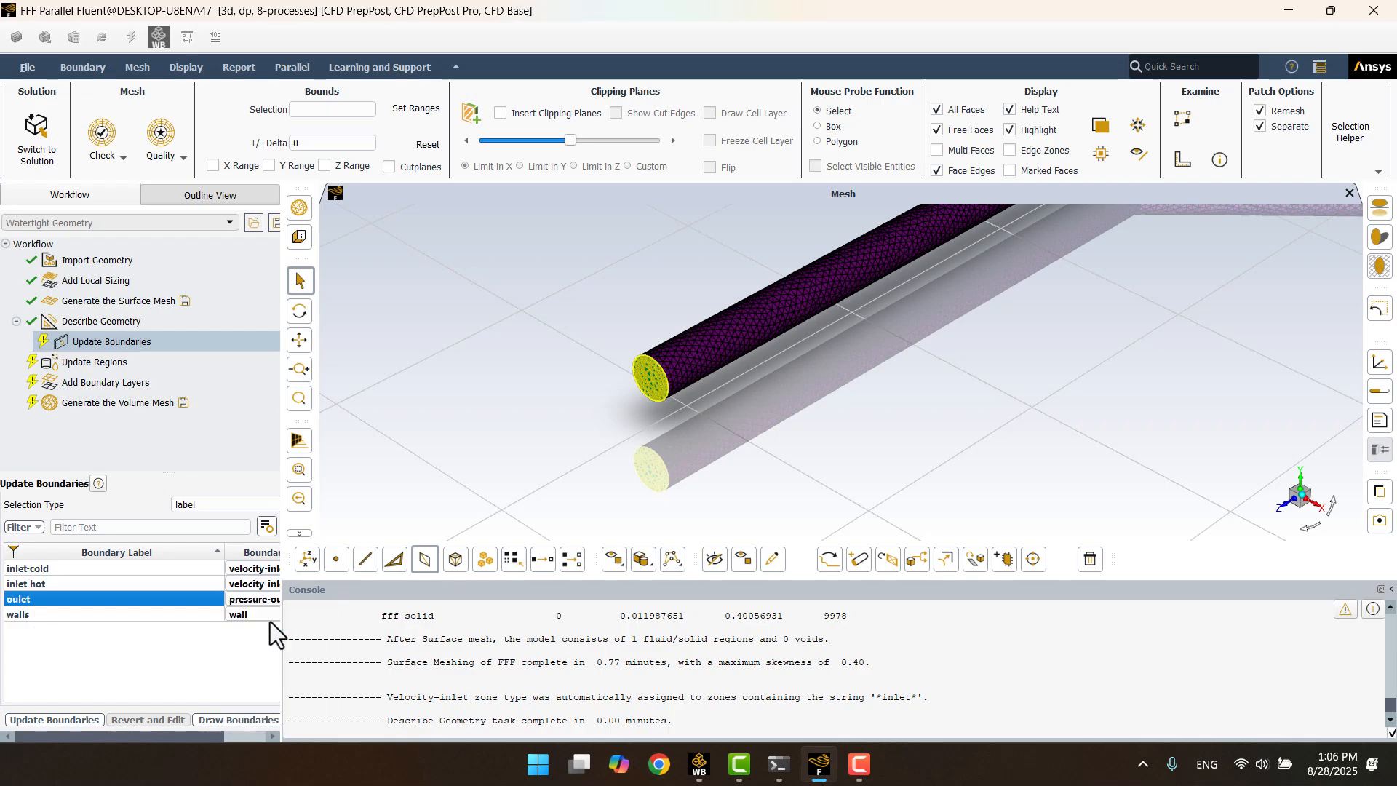
pyautogui.click(221, 650)
pyautogui.moveTo(282, 639); pyautogui.dragTo(343, 649)
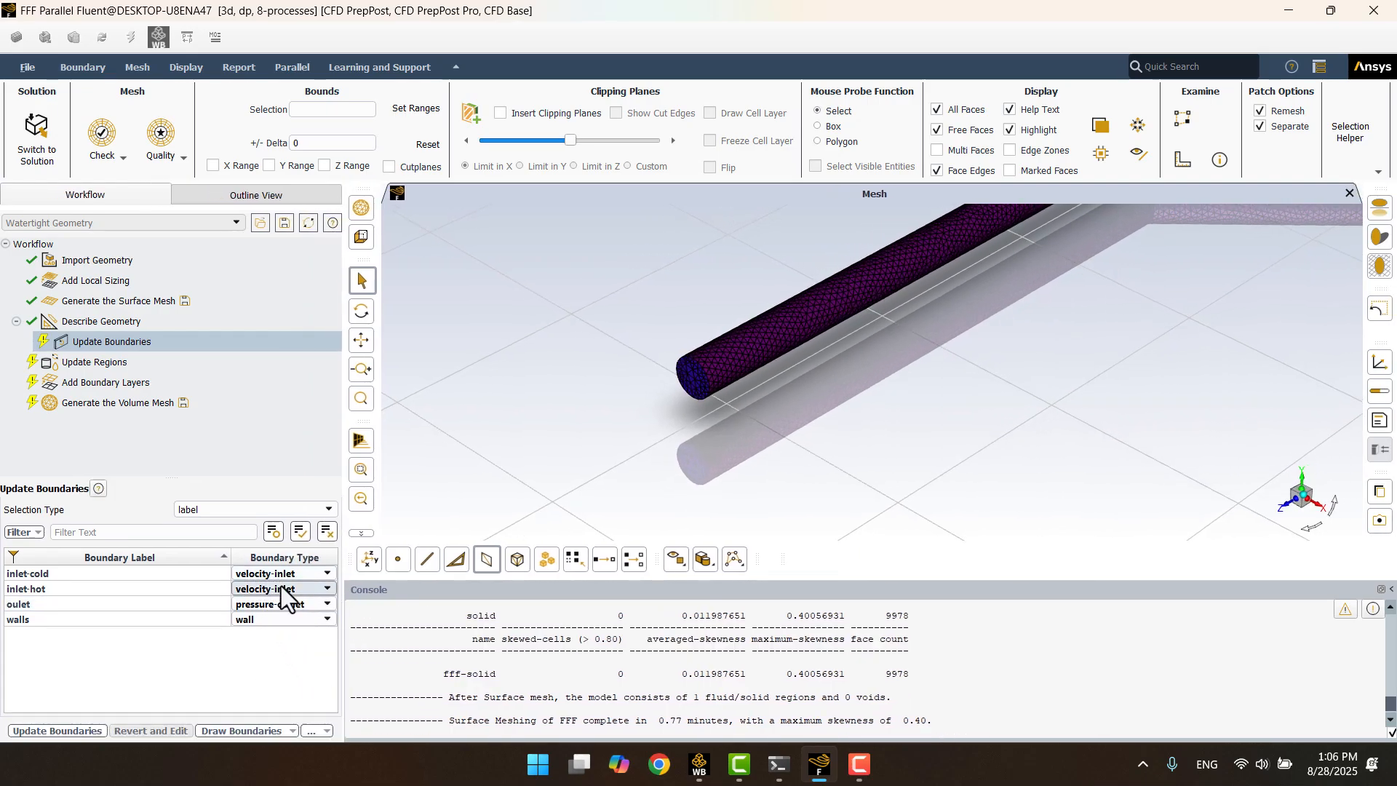
pyautogui.click(64, 731)
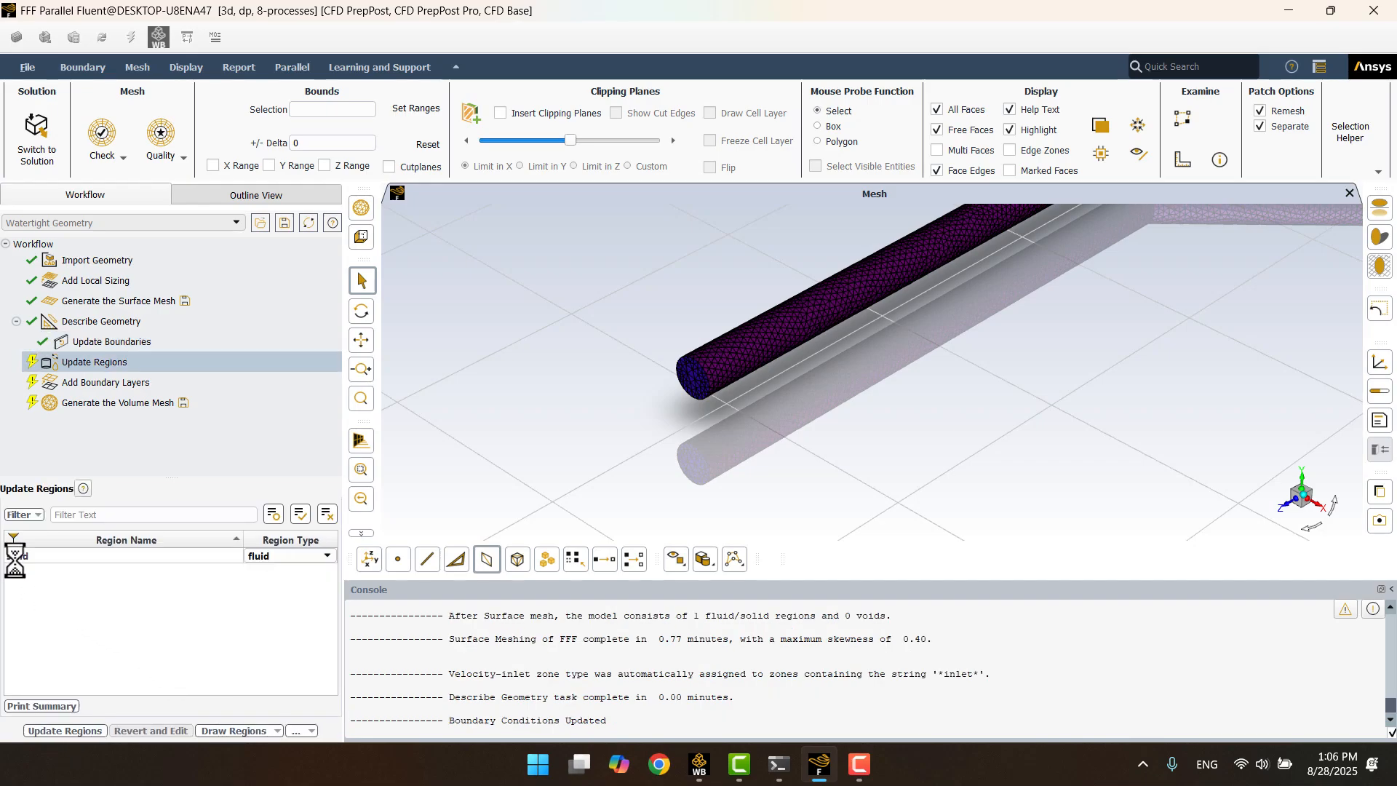
# - Update the regions with the solid region typed as fluid, and add 3 smooth-transition boundary layers on only the walls
pyautogui.click(251, 556)
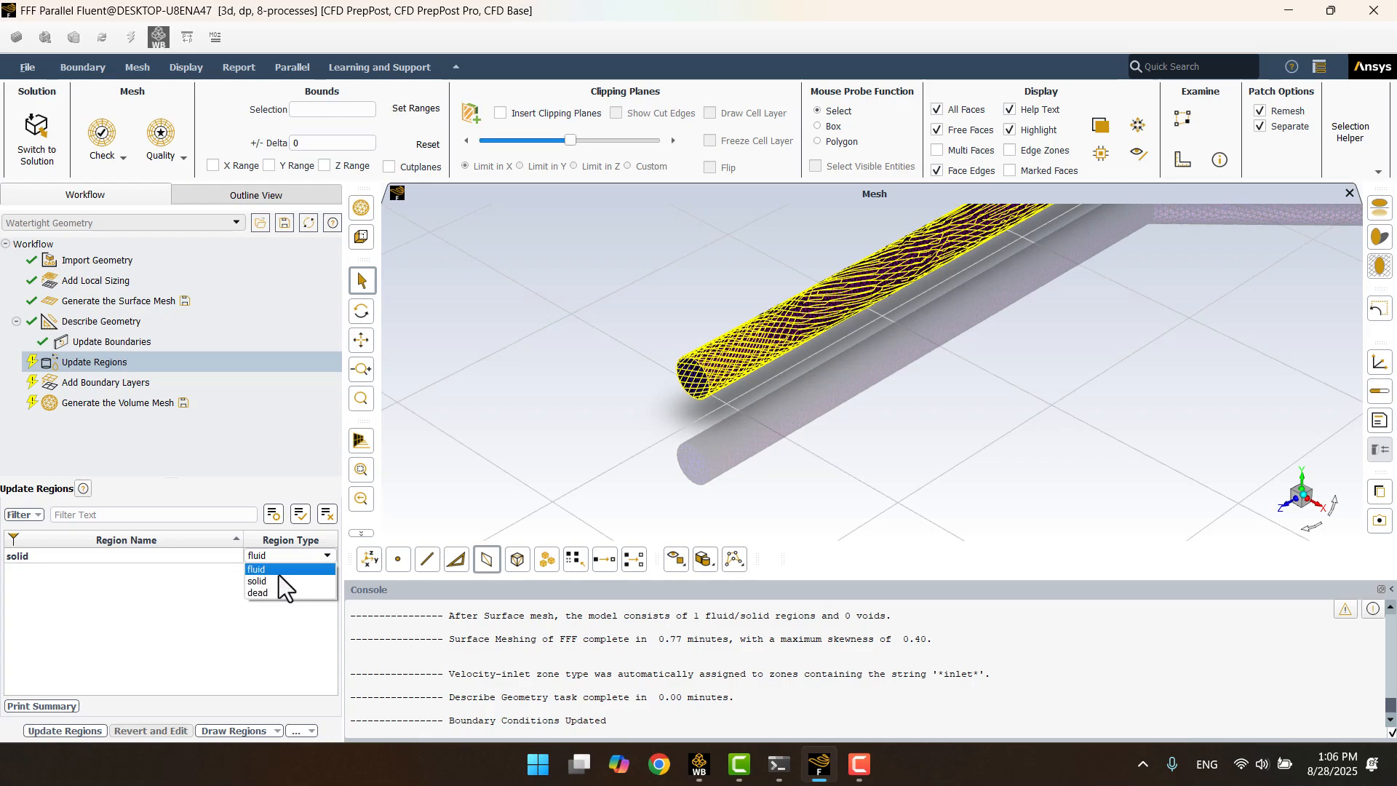
pyautogui.click(204, 582)
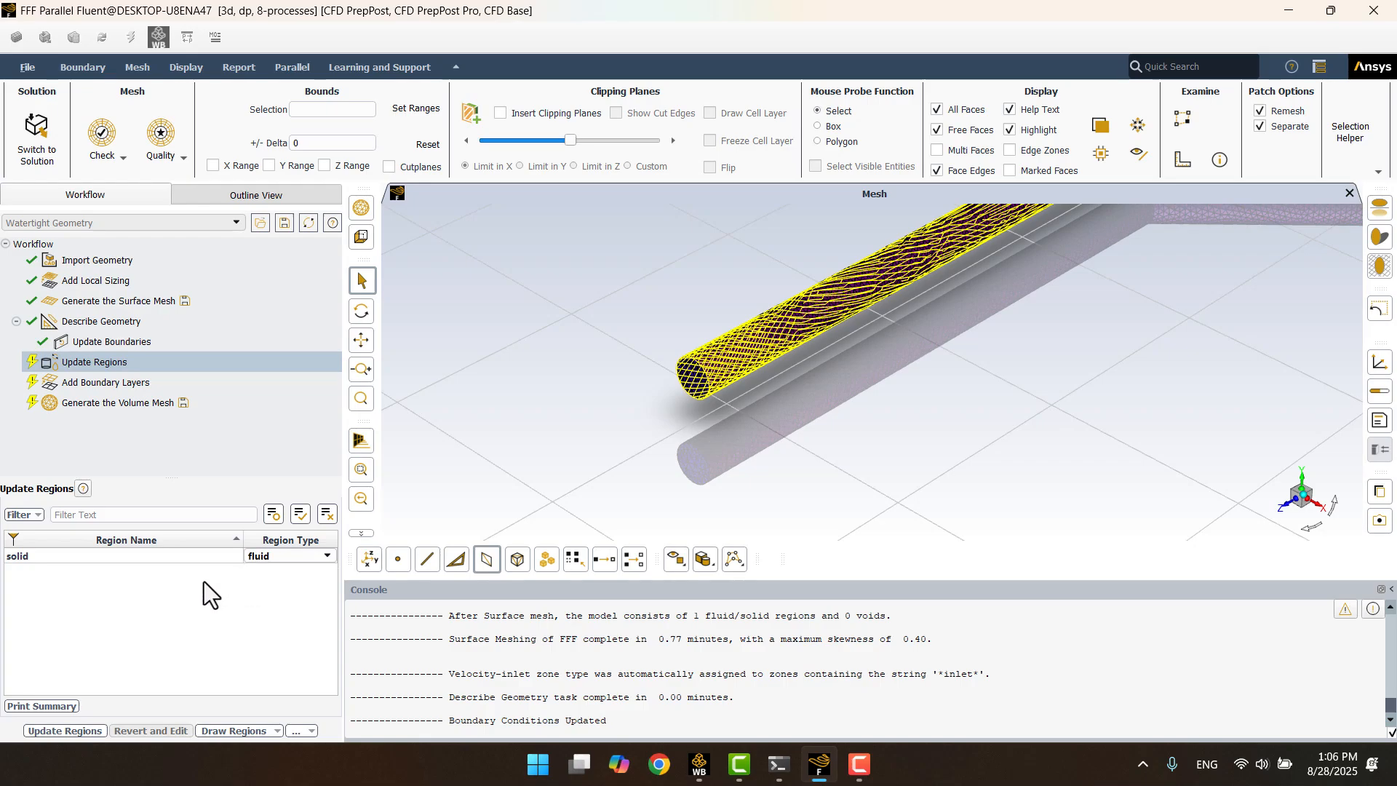
pyautogui.click(80, 731)
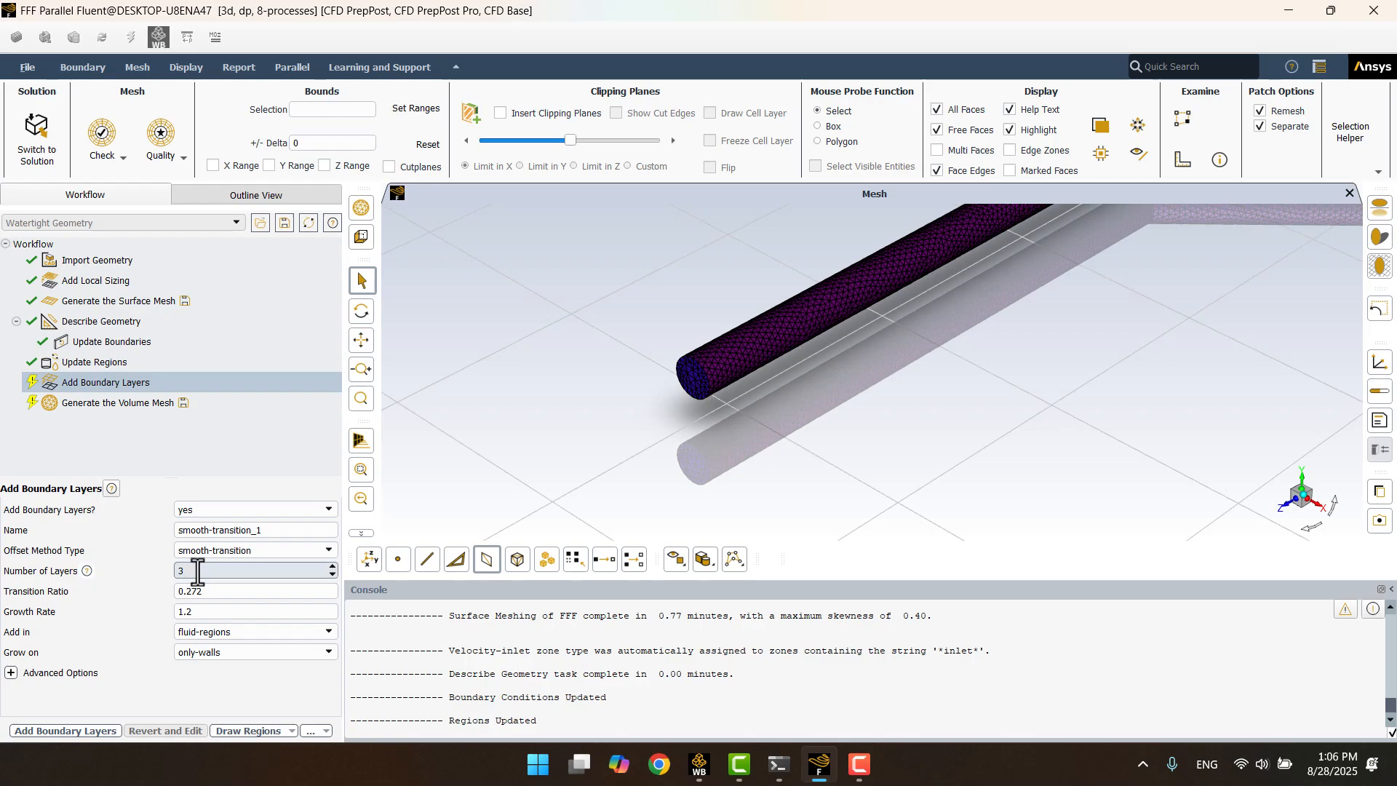
pyautogui.scroll(2, 683, 357)
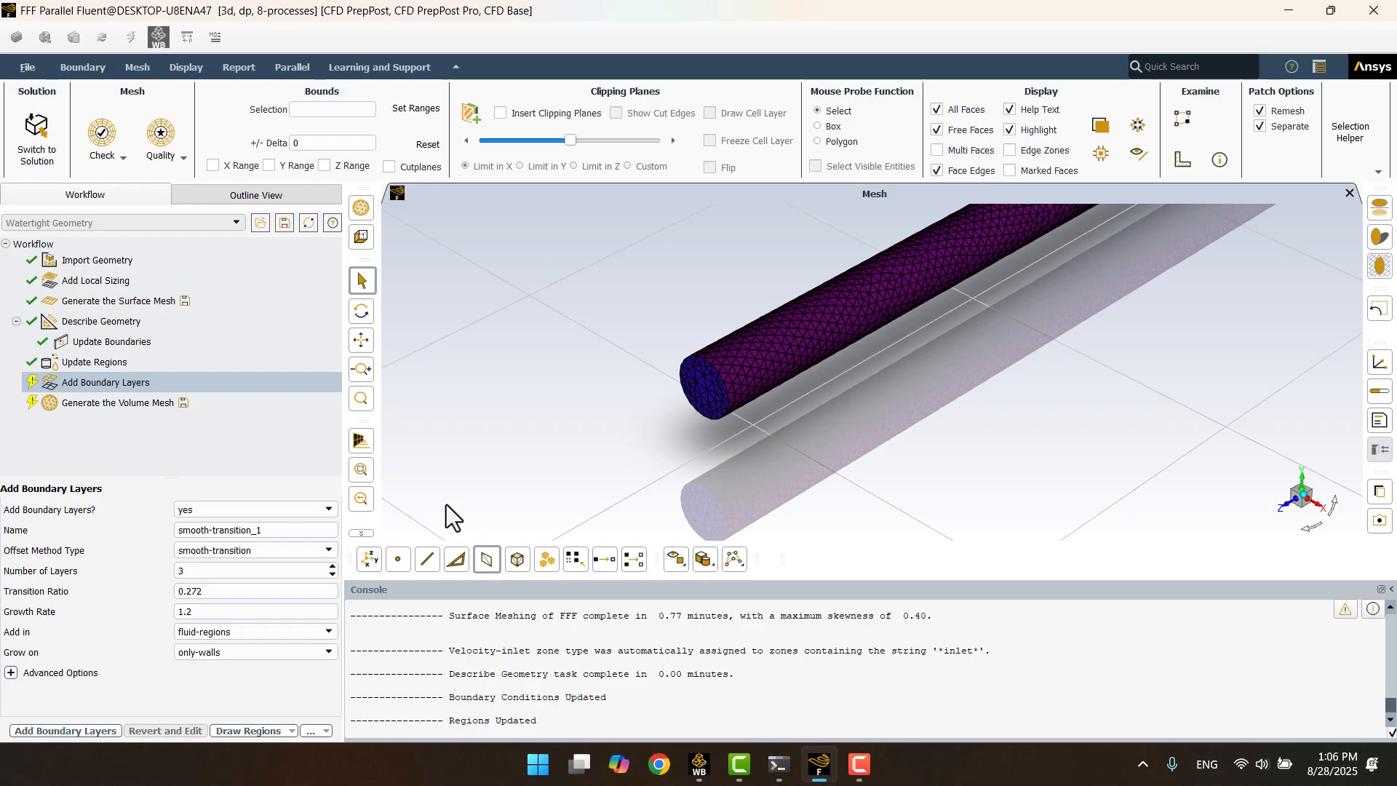
pyautogui.click(39, 731)
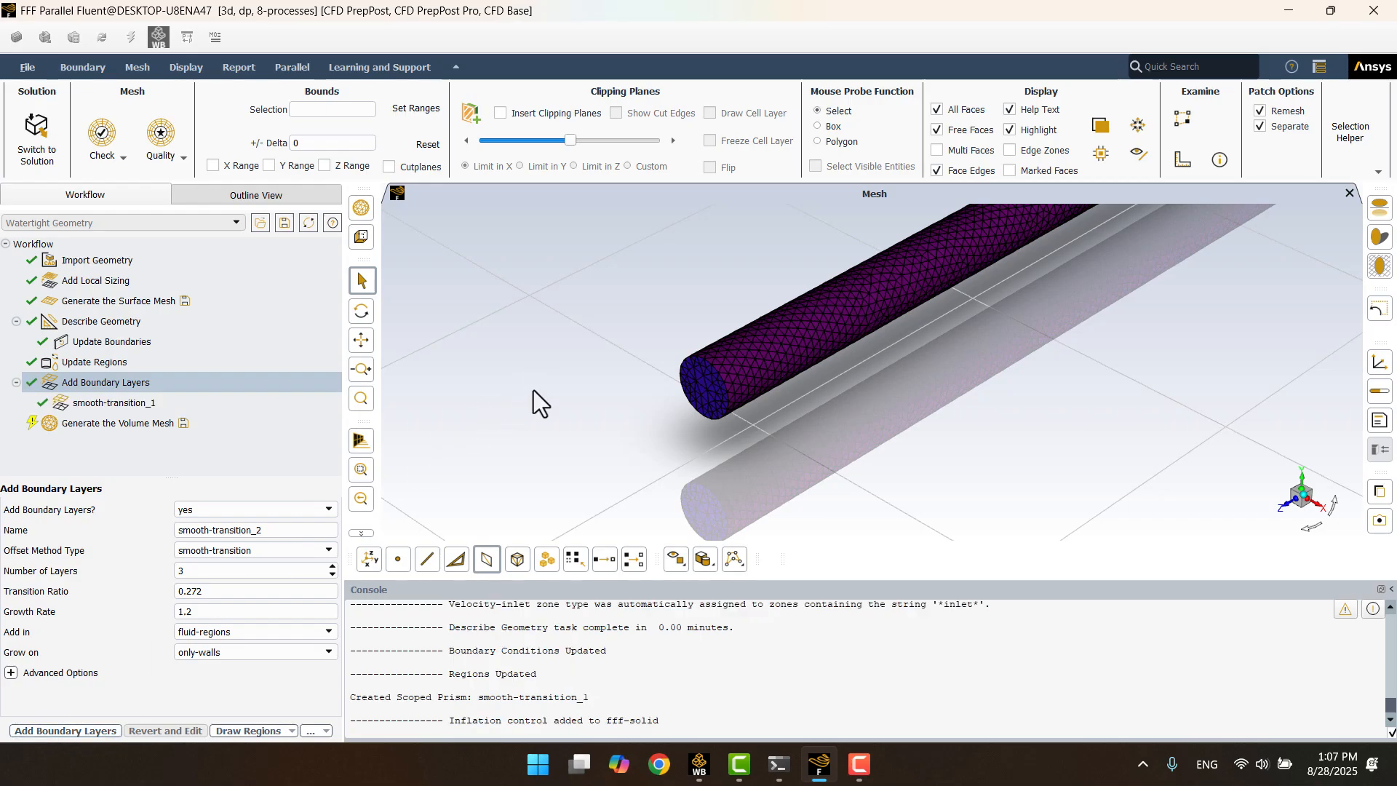
# - Generate the volume mesh filled with poly-hexcore cells, leaving the 1/8 octree transition avoidance set to no
pyautogui.click(94, 427)
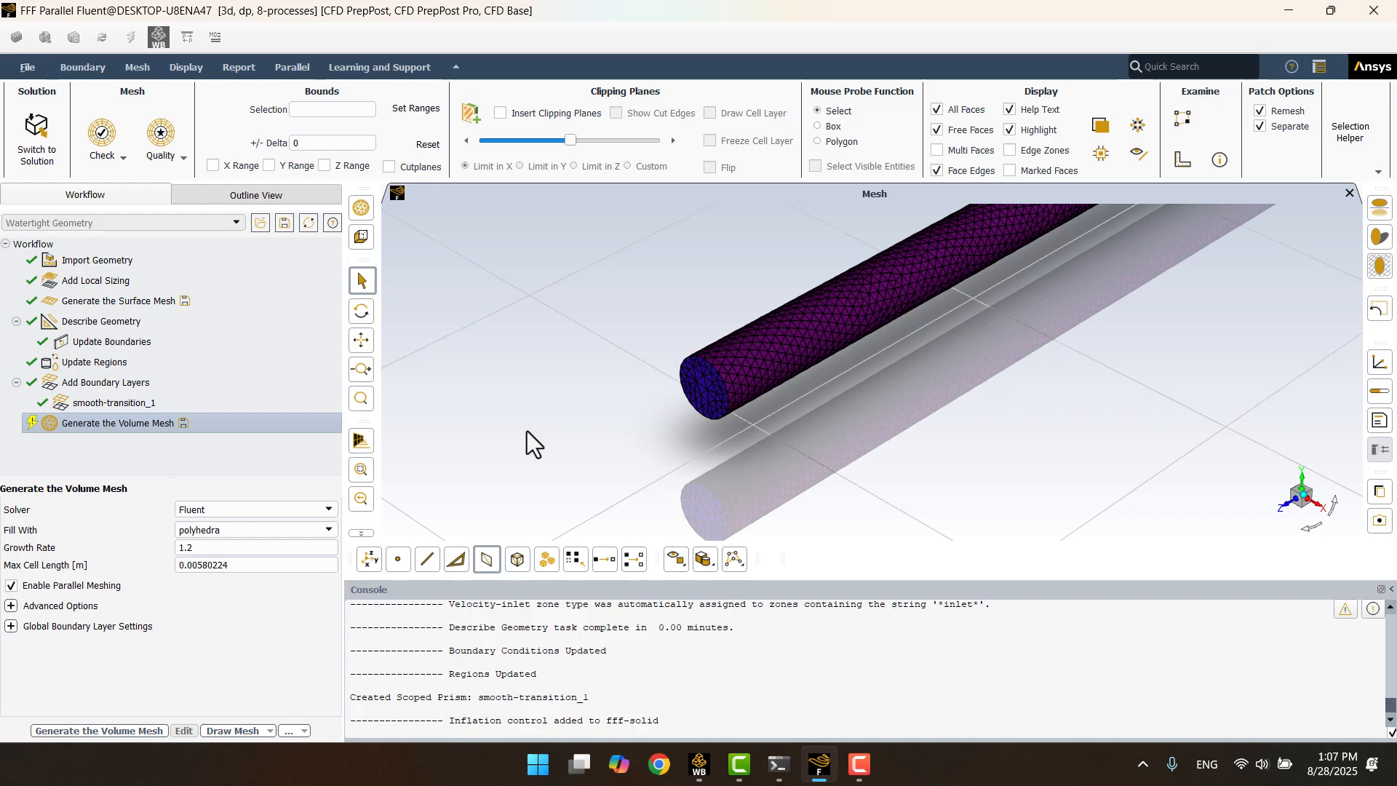
pyautogui.click(323, 531)
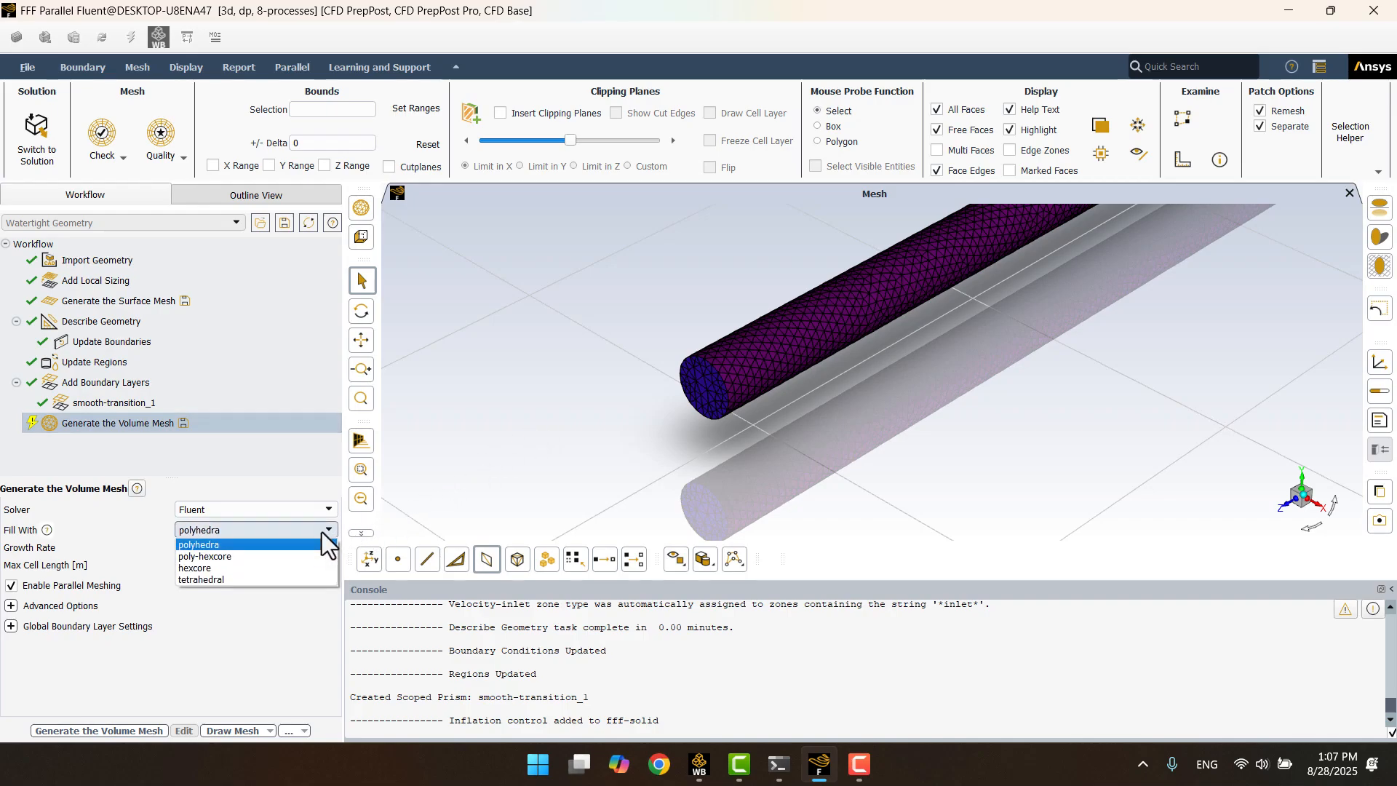
pyautogui.click(286, 556)
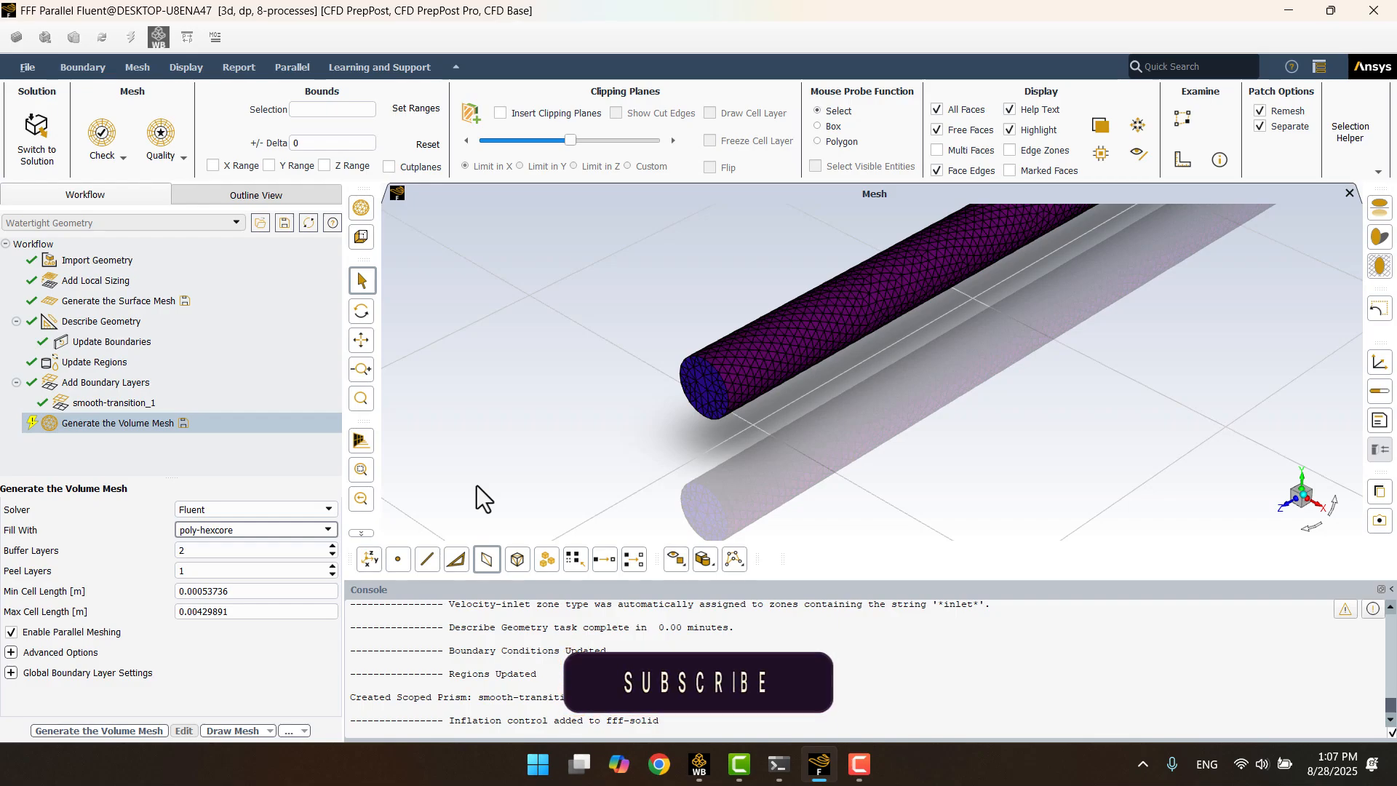
pyautogui.click(11, 653)
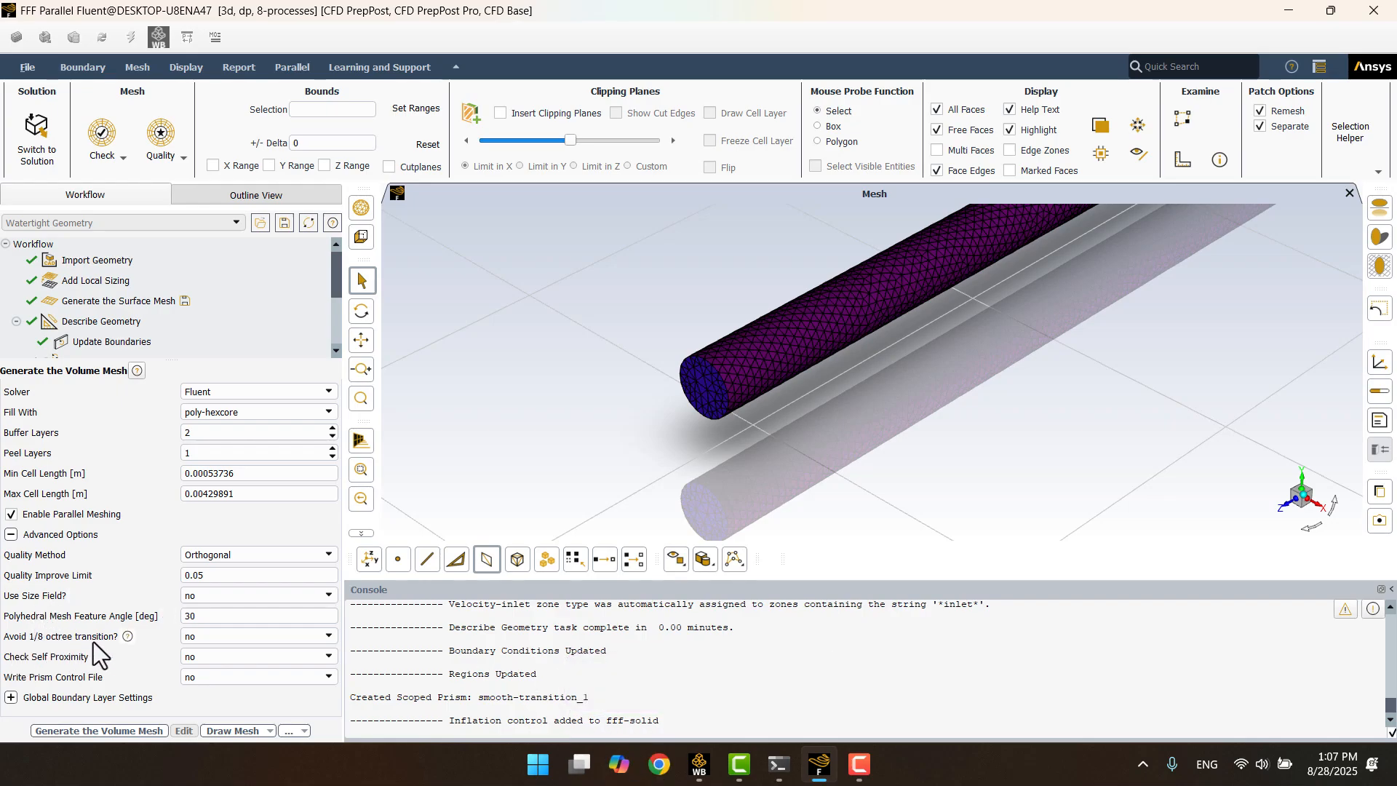
pyautogui.click(212, 637)
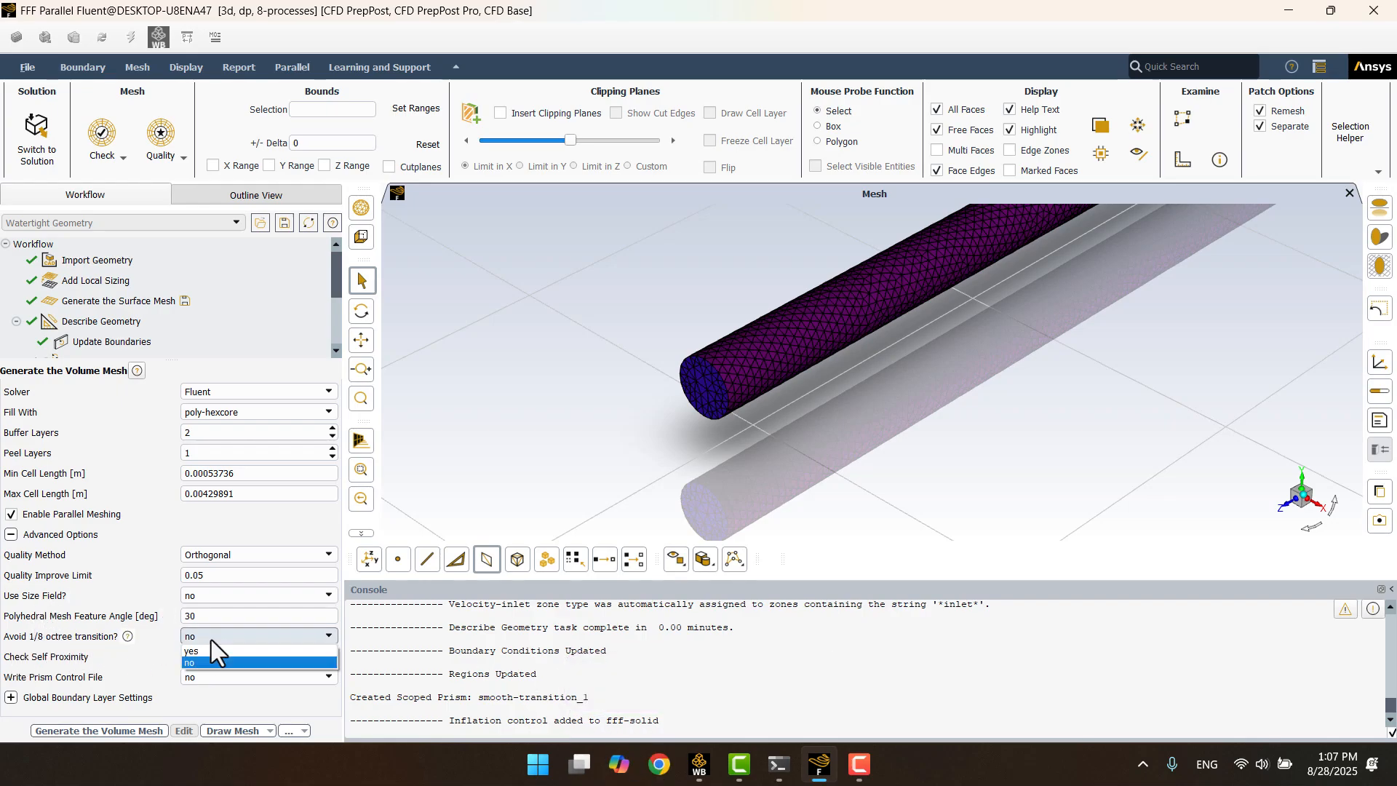
pyautogui.click(465, 445)
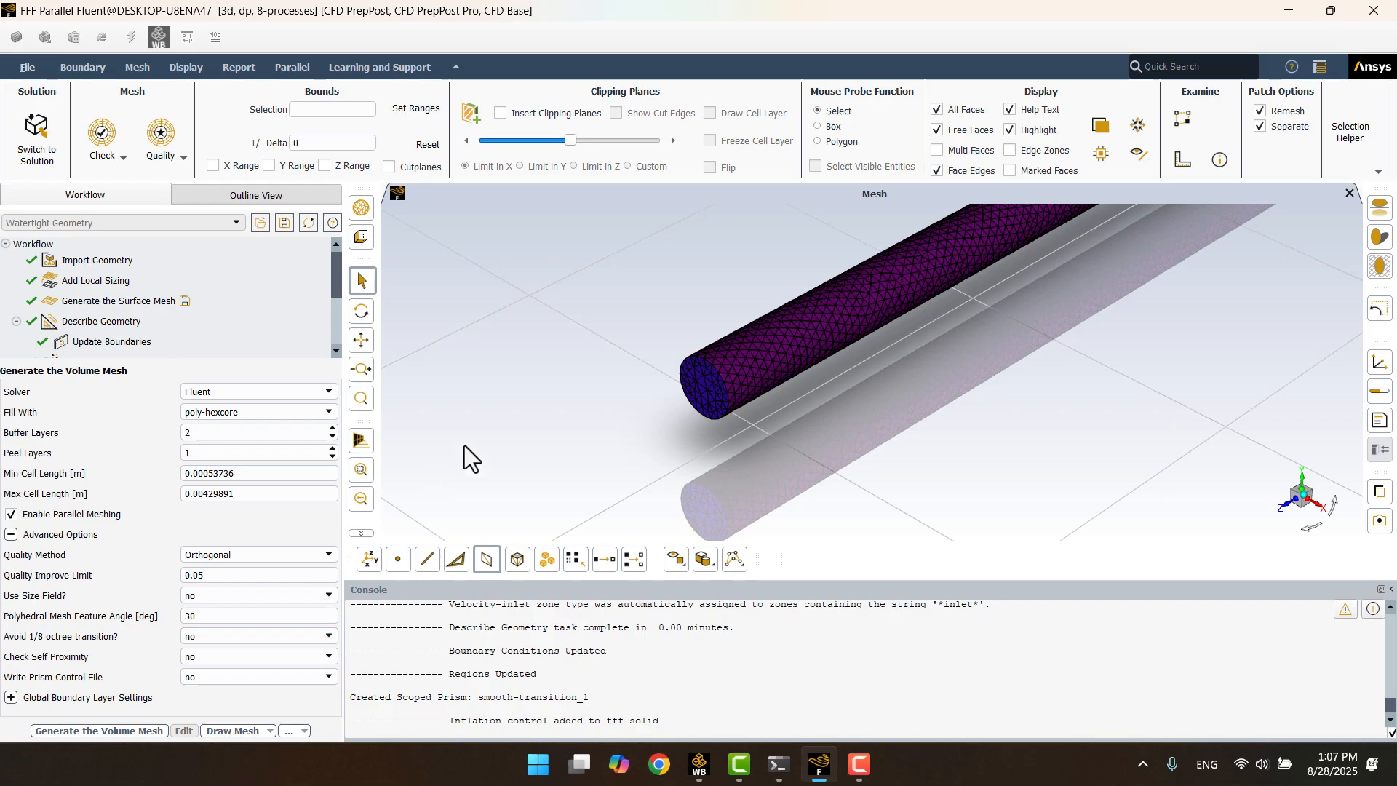
pyautogui.click(82, 731)
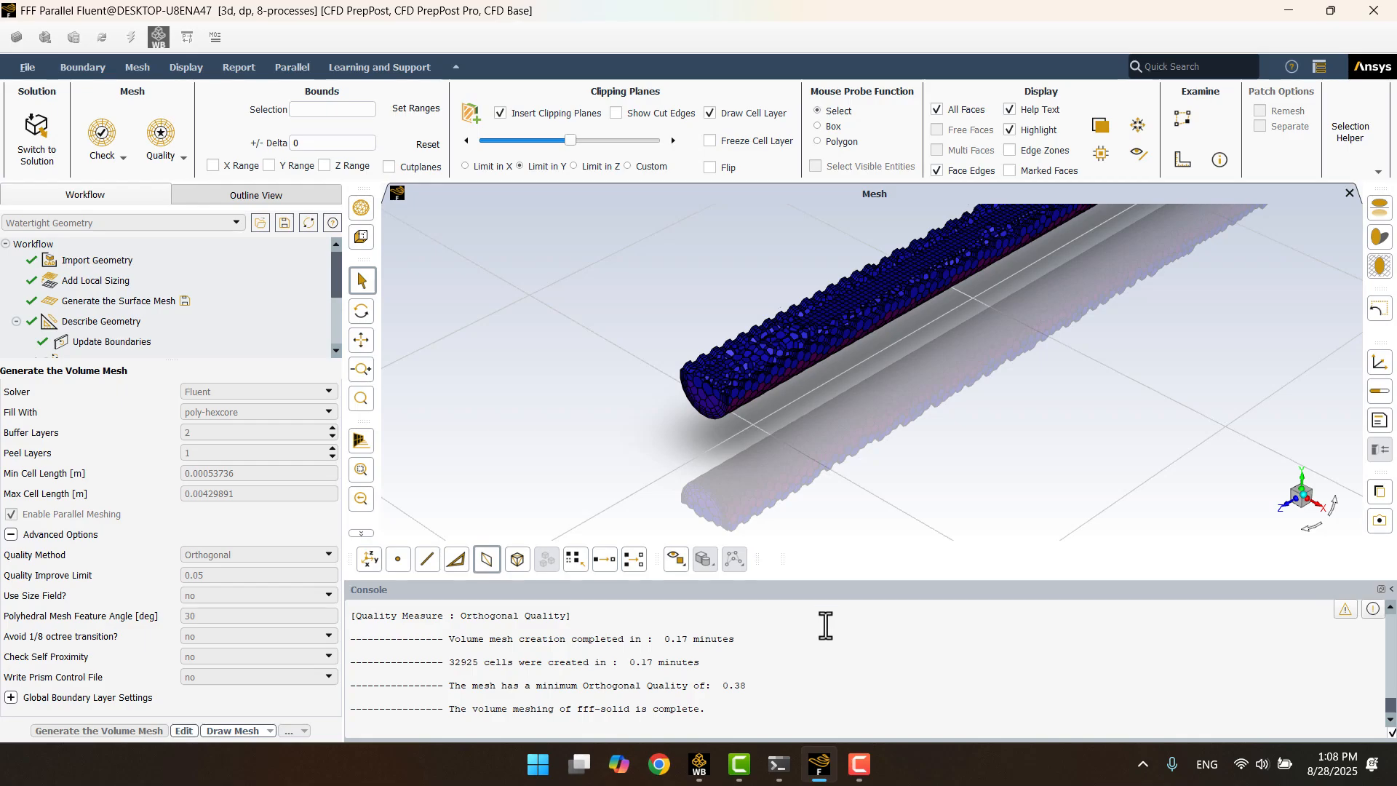
# - Examine the cells inside the clipped volume mesh along the main pipe and around the branch junction
pyautogui.moveTo(787, 477); pyautogui.dragTo(926, 287)
pyautogui.scroll(6, 871, 368)
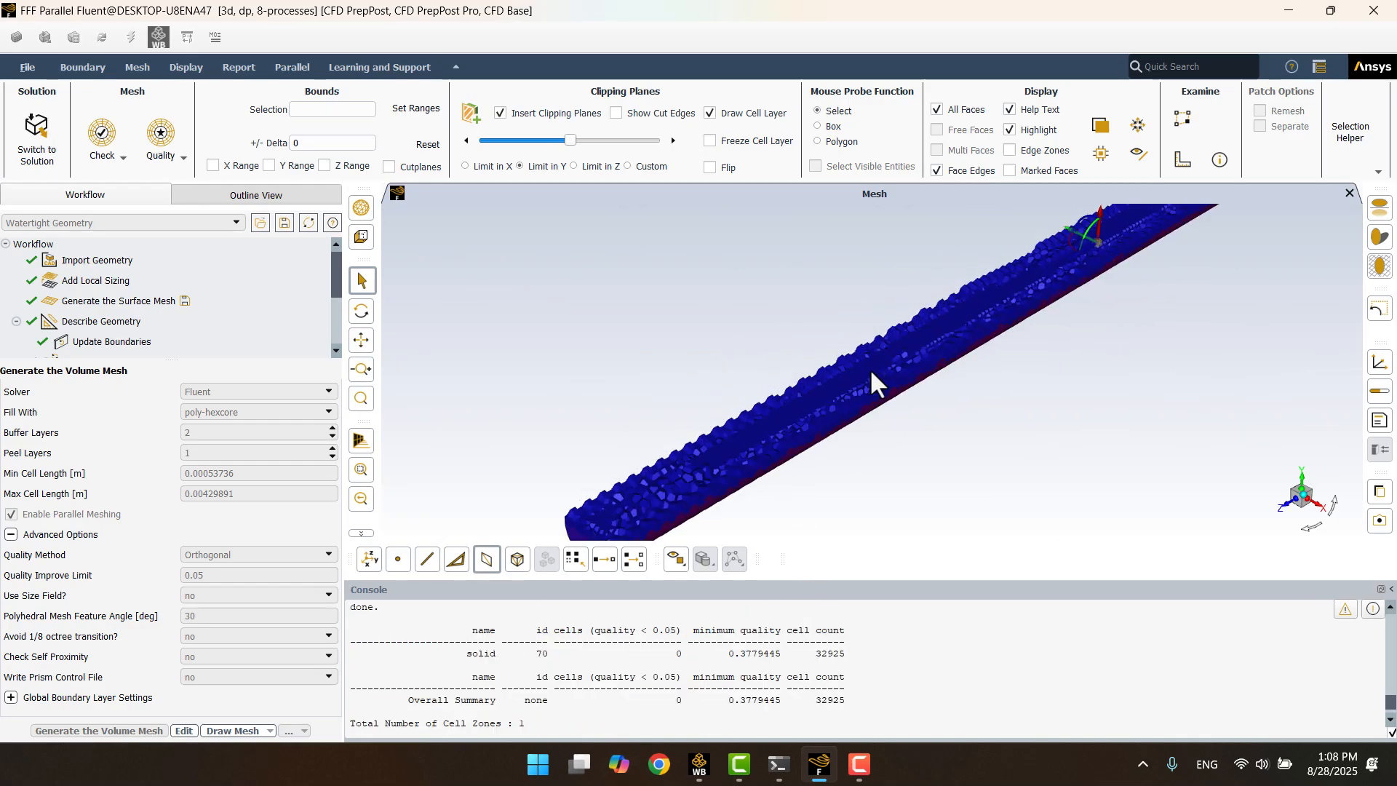
pyautogui.moveTo(853, 389); pyautogui.dragTo(754, 452)
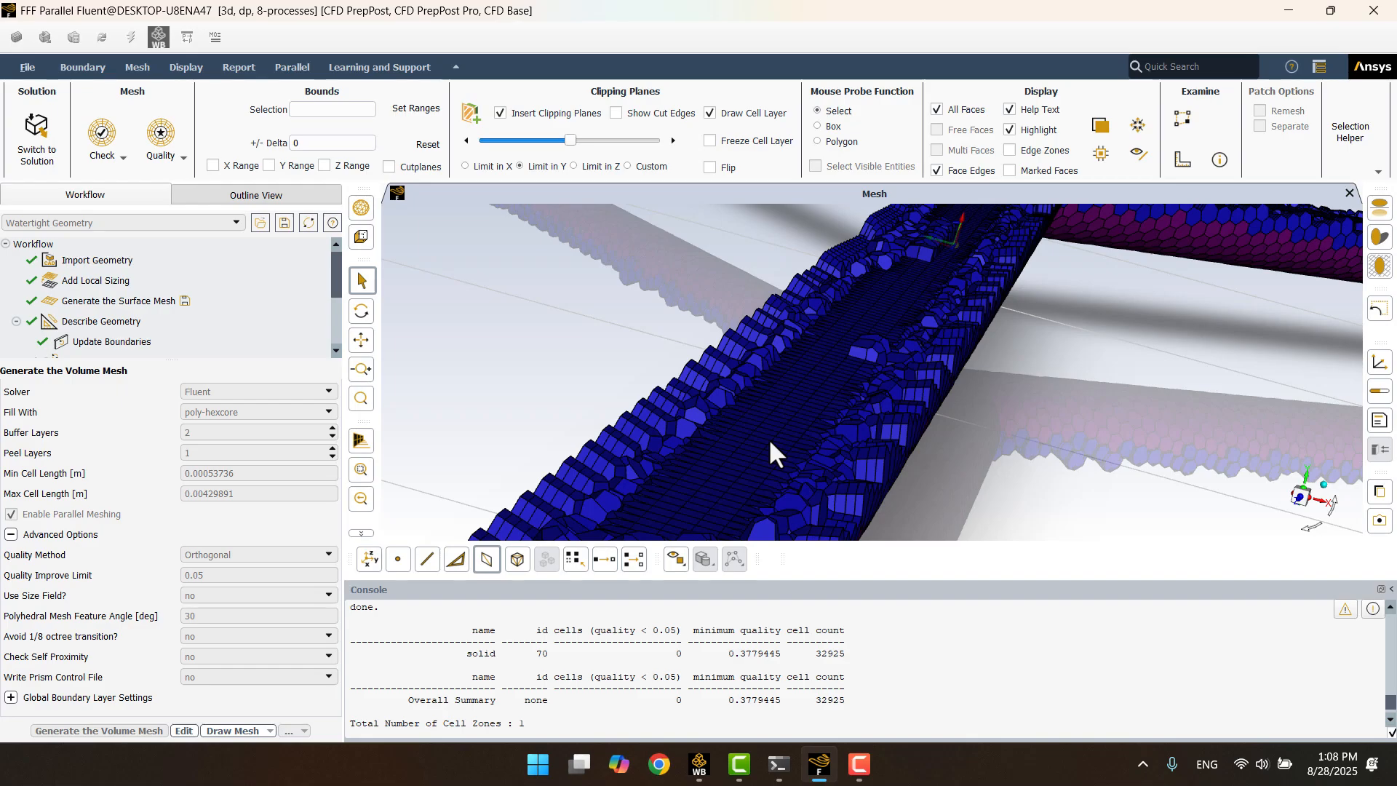
pyautogui.scroll(3, 769, 438)
pyautogui.scroll(-2, 770, 442)
pyautogui.moveTo(770, 442); pyautogui.dragTo(895, 299)
pyautogui.scroll(-5, 896, 296)
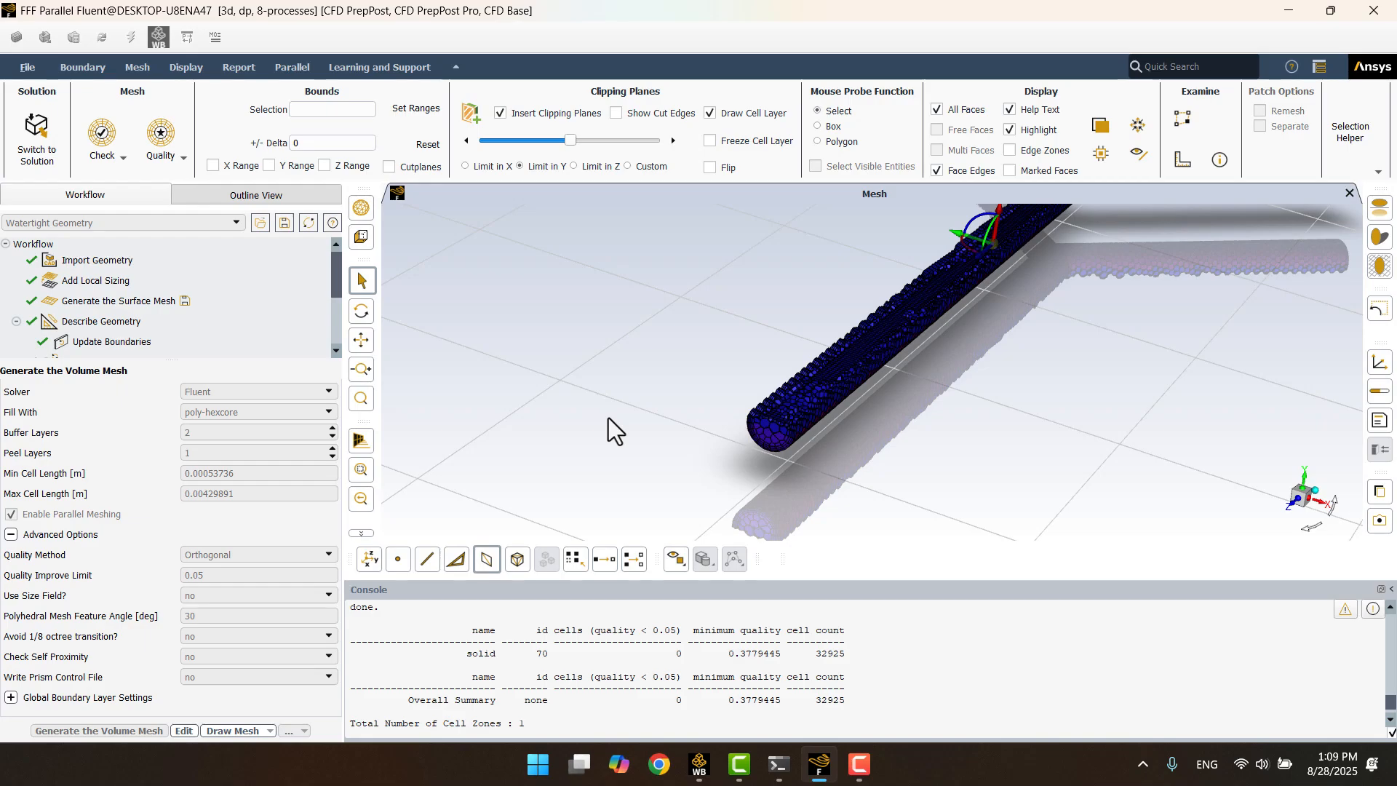
# - Quit Fluent Meshing and open the Setup component of the Fluid Flow (Fluent with Fluent Meshing) system in Workbench
pyautogui.click(1374, 10)
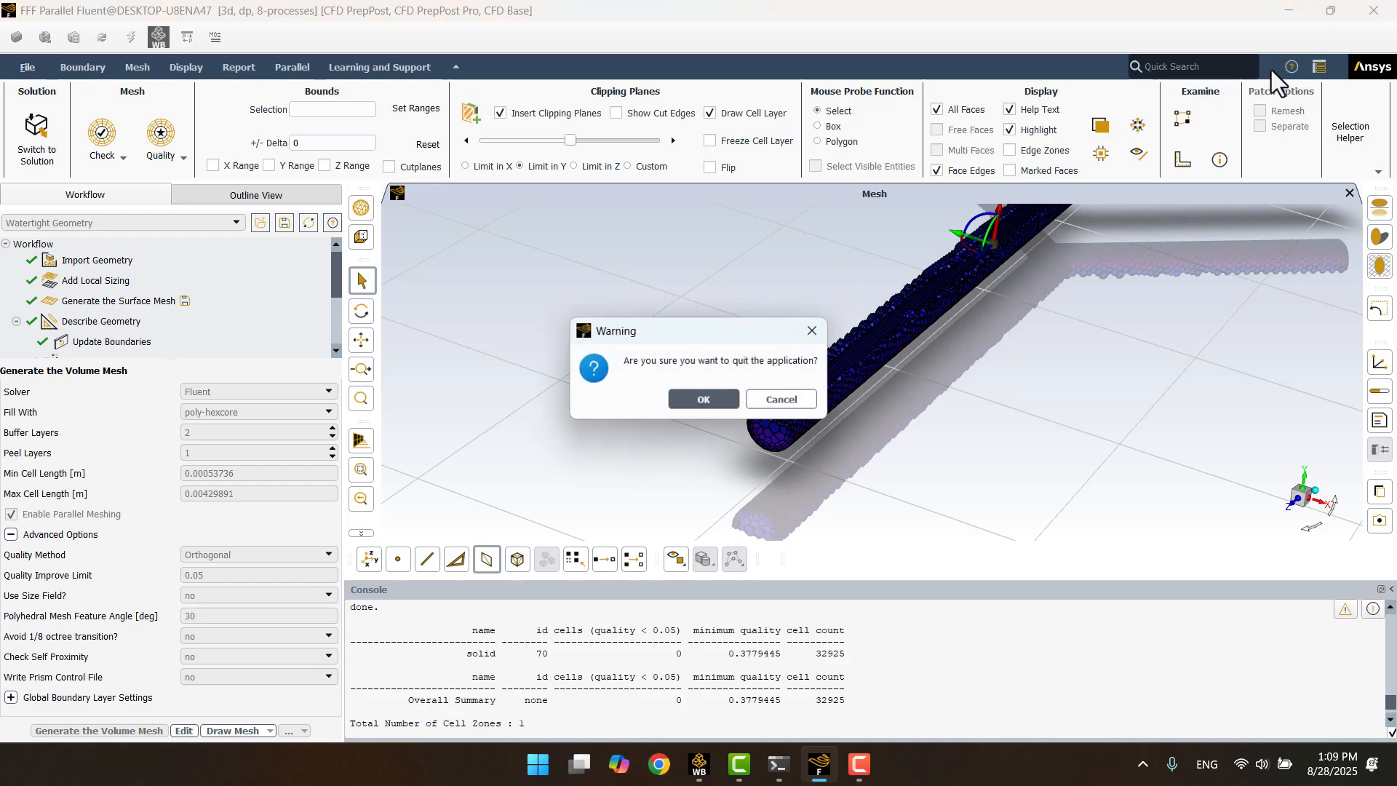
pyautogui.click(696, 395)
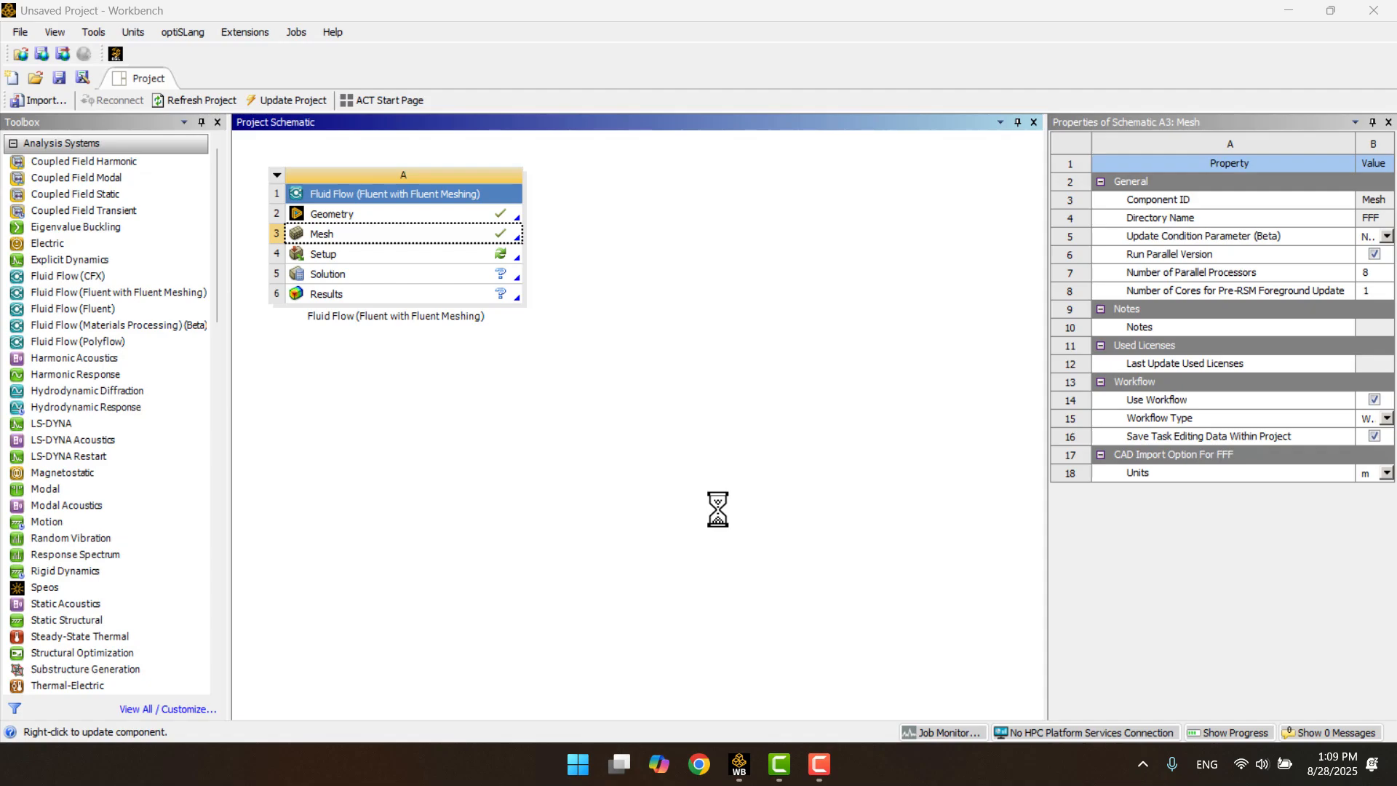
pyautogui.click(433, 255)
pyautogui.doubleClick(432, 255)
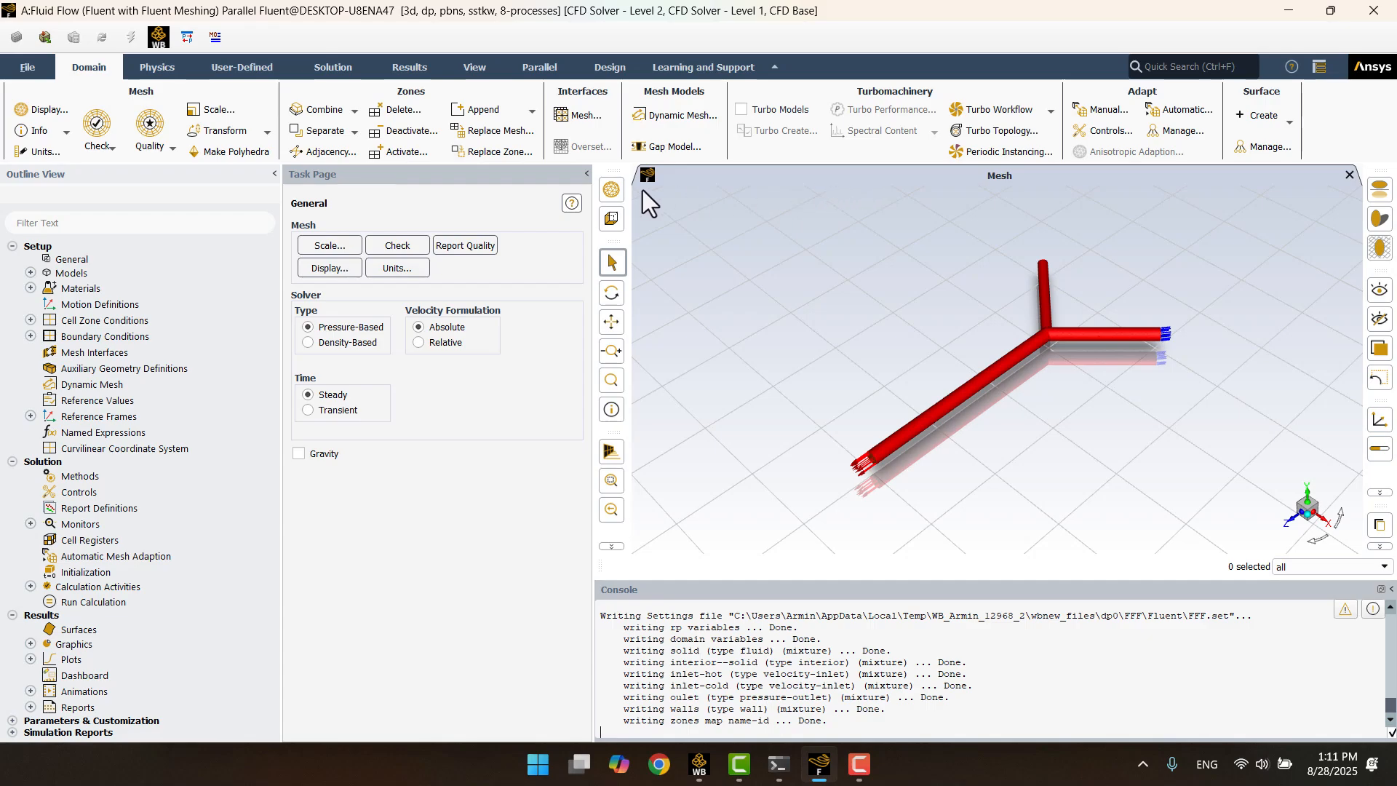
# - Confirm the viscous model as k-omega SST with the production limiter on and low-Re corrections off
pyautogui.click(40, 274)
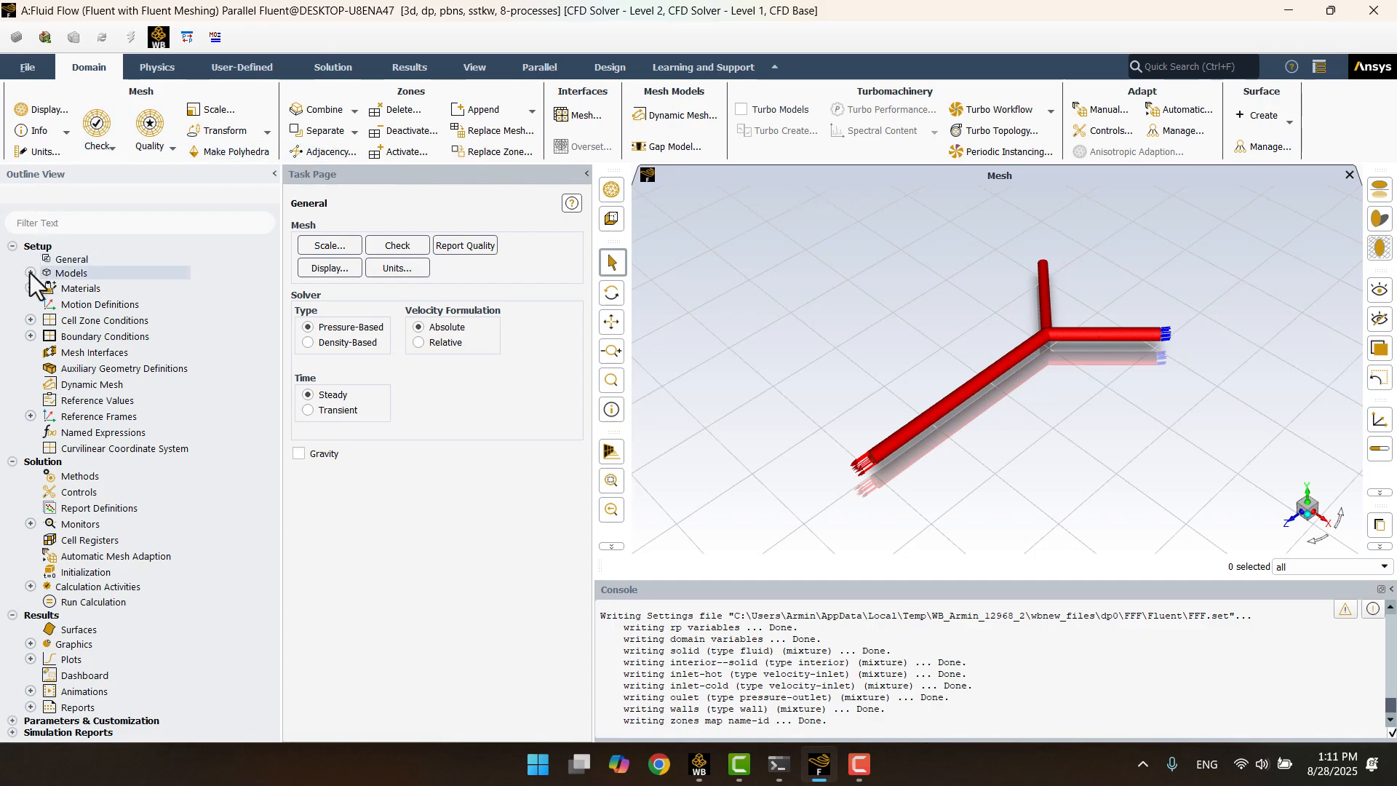
pyautogui.click(30, 273)
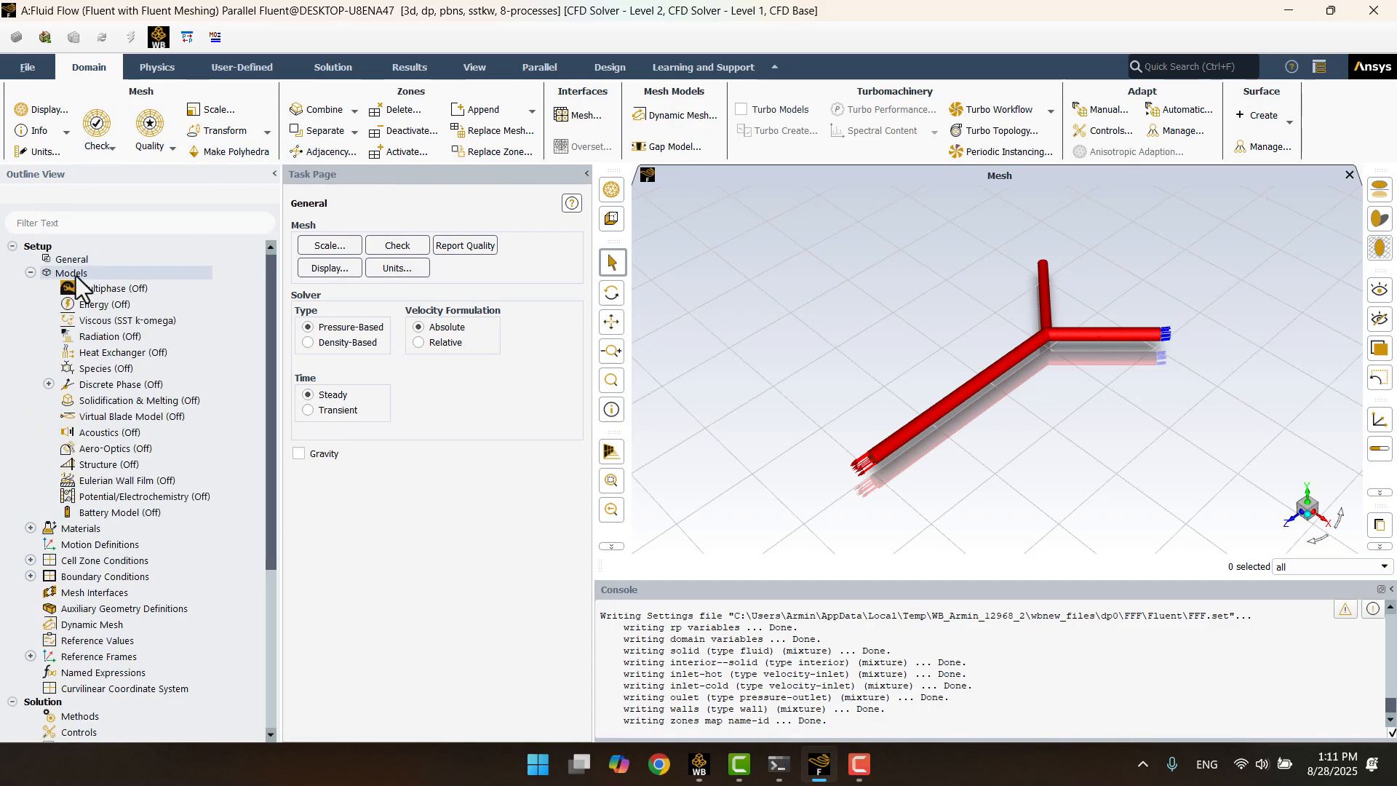
pyautogui.click(91, 302)
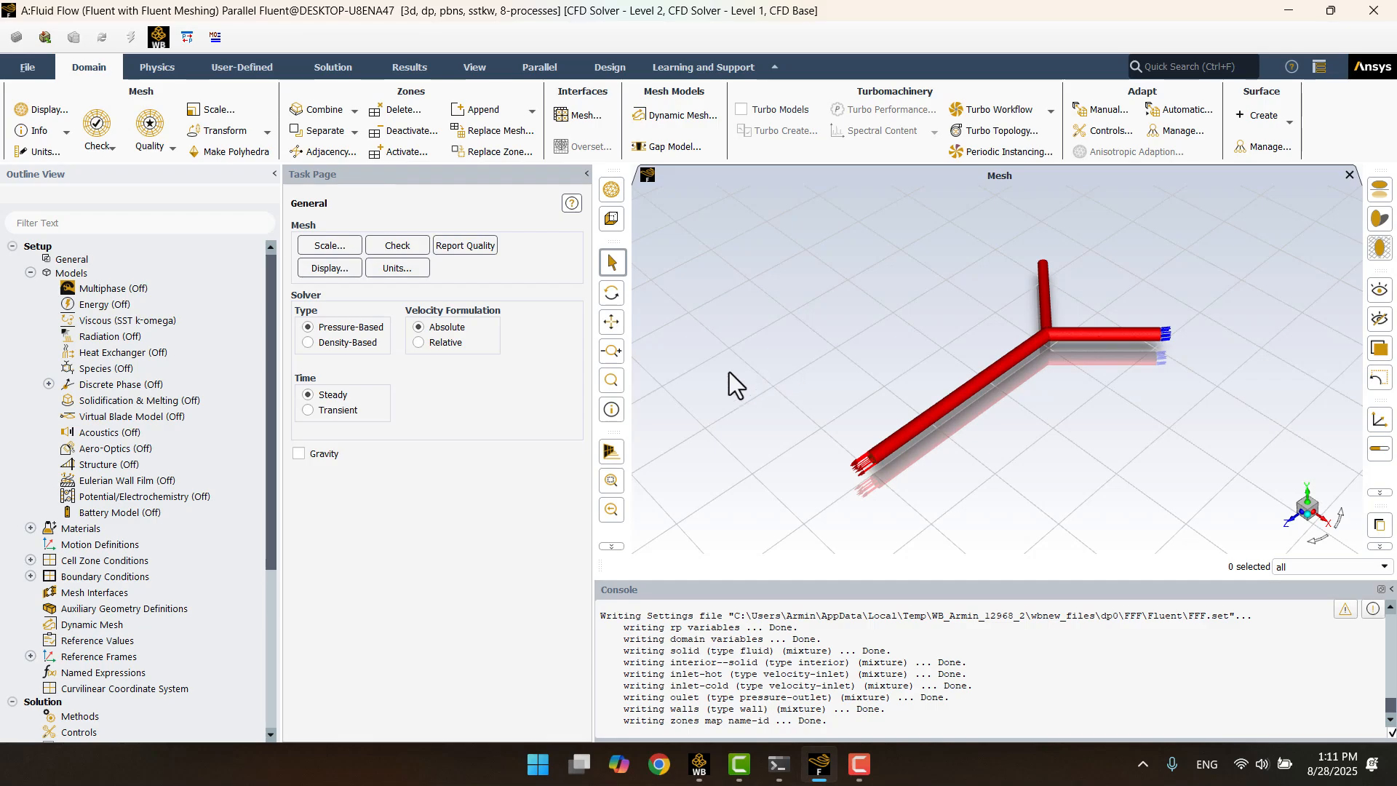
pyautogui.click(107, 325)
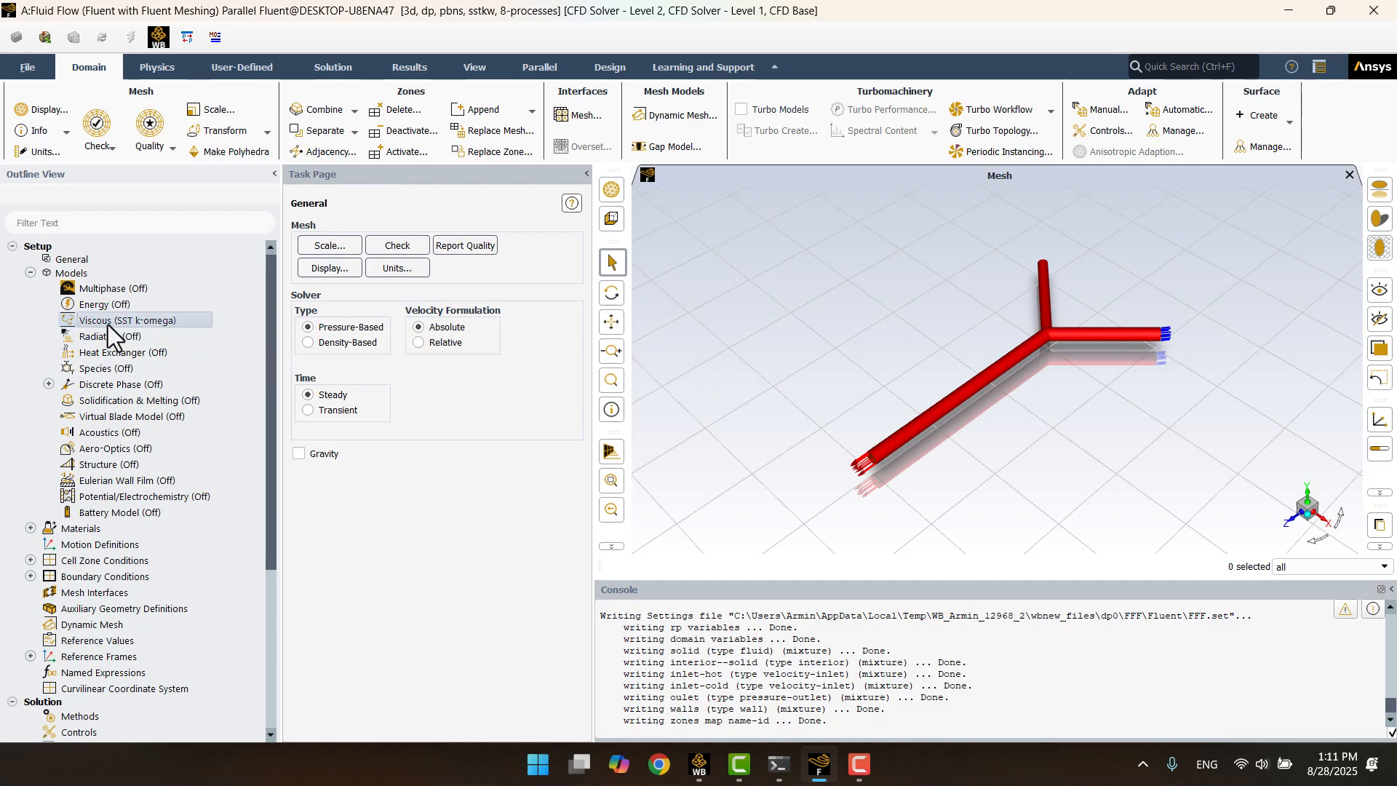
pyautogui.doubleClick(107, 325)
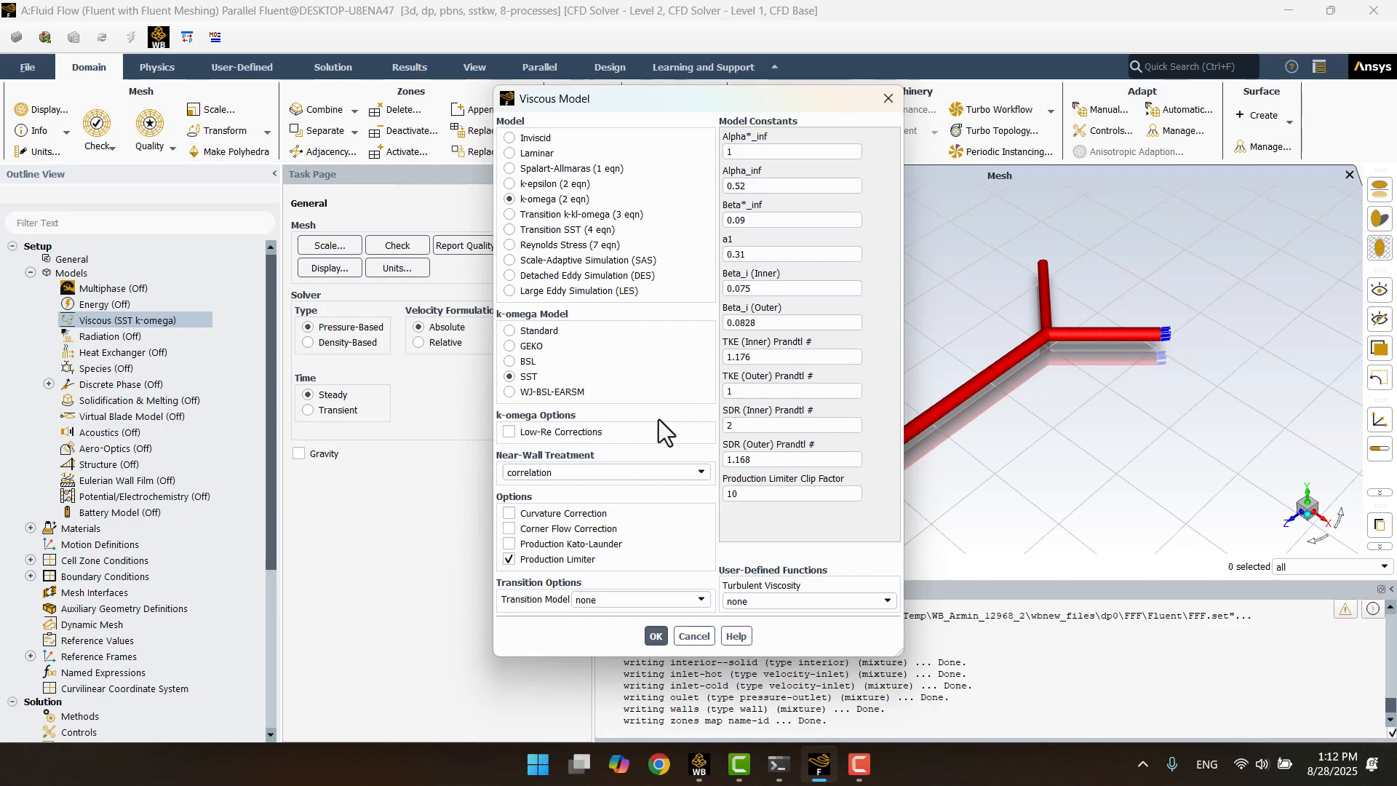
pyautogui.click(653, 638)
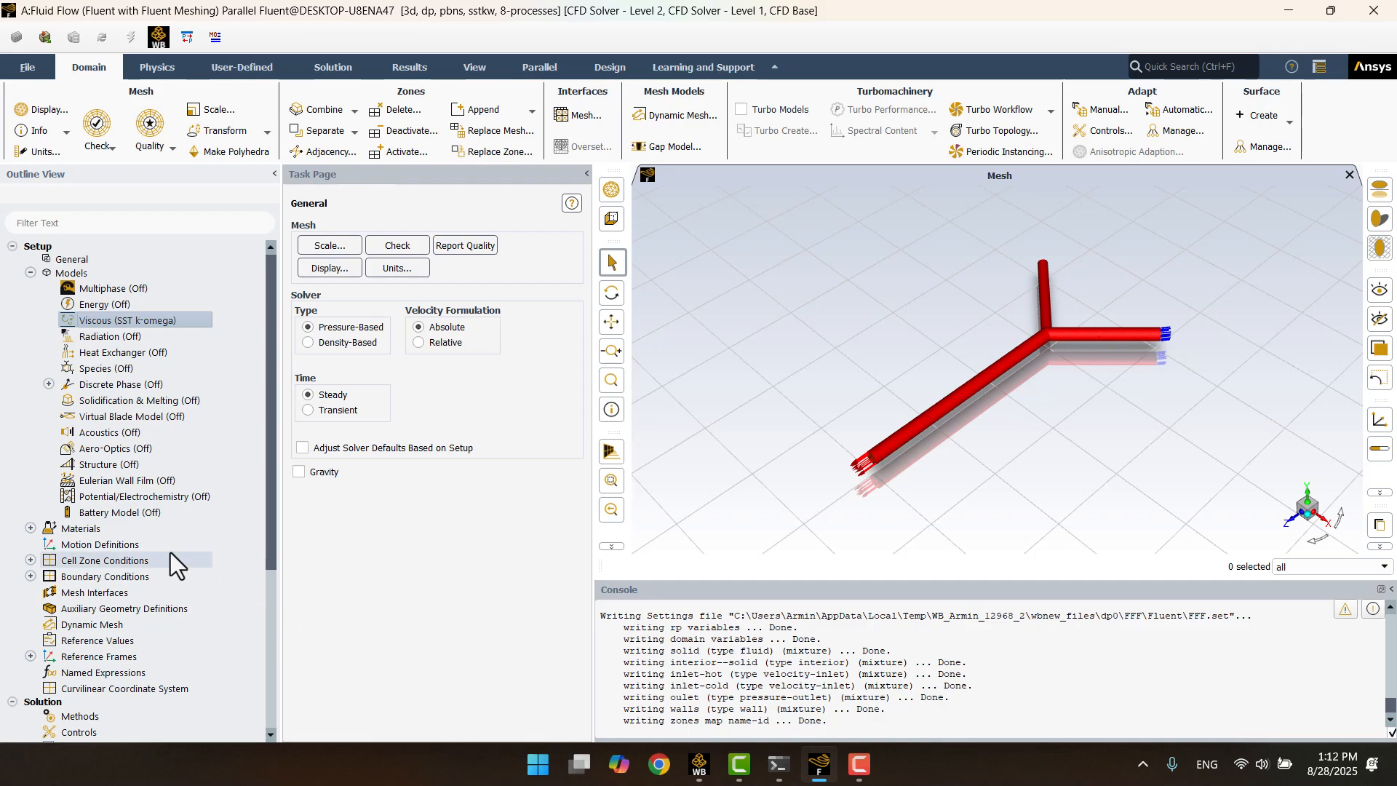
# - Copy water-liquid (h2o<l>) from the Fluent database into the case's fluid materials
pyautogui.click(30, 528)
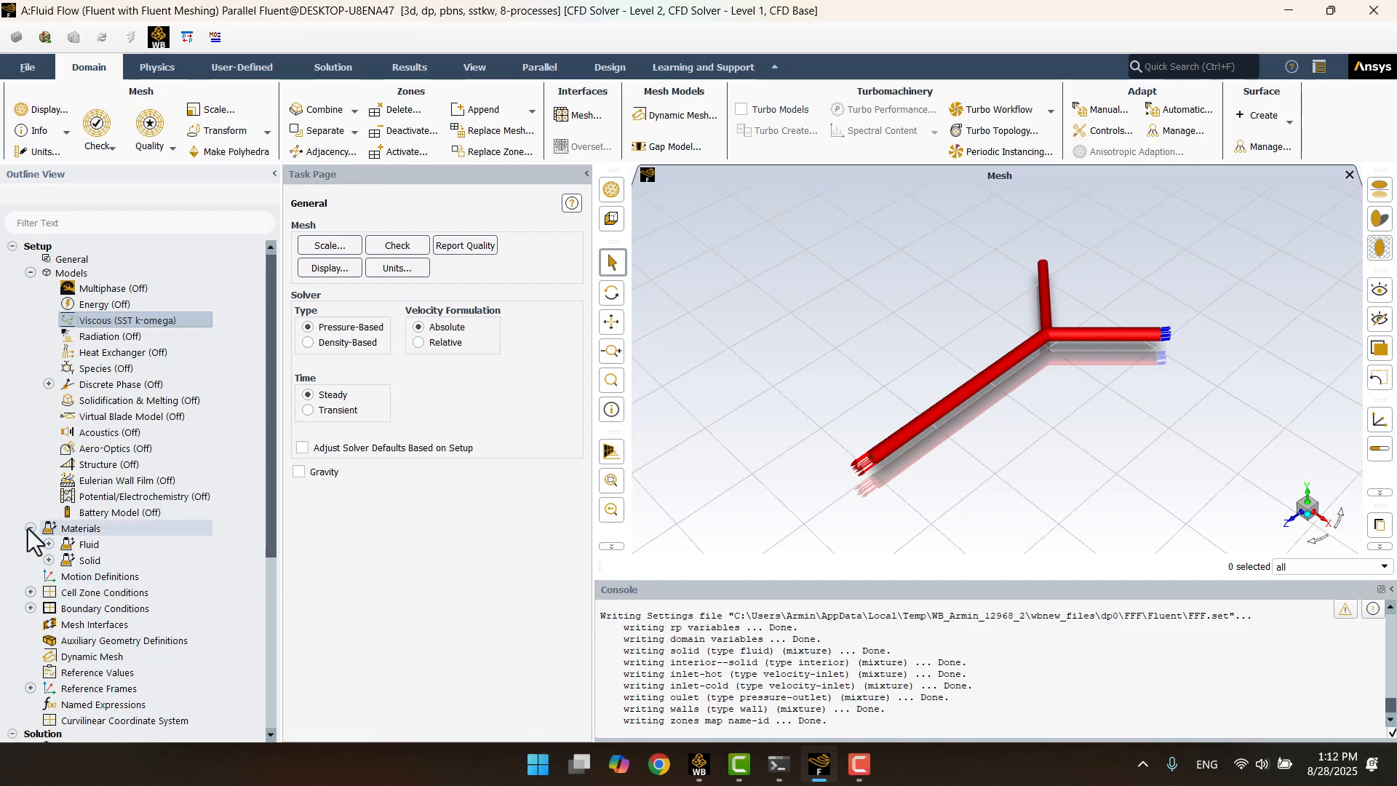
pyautogui.scroll(-1, 69, 535)
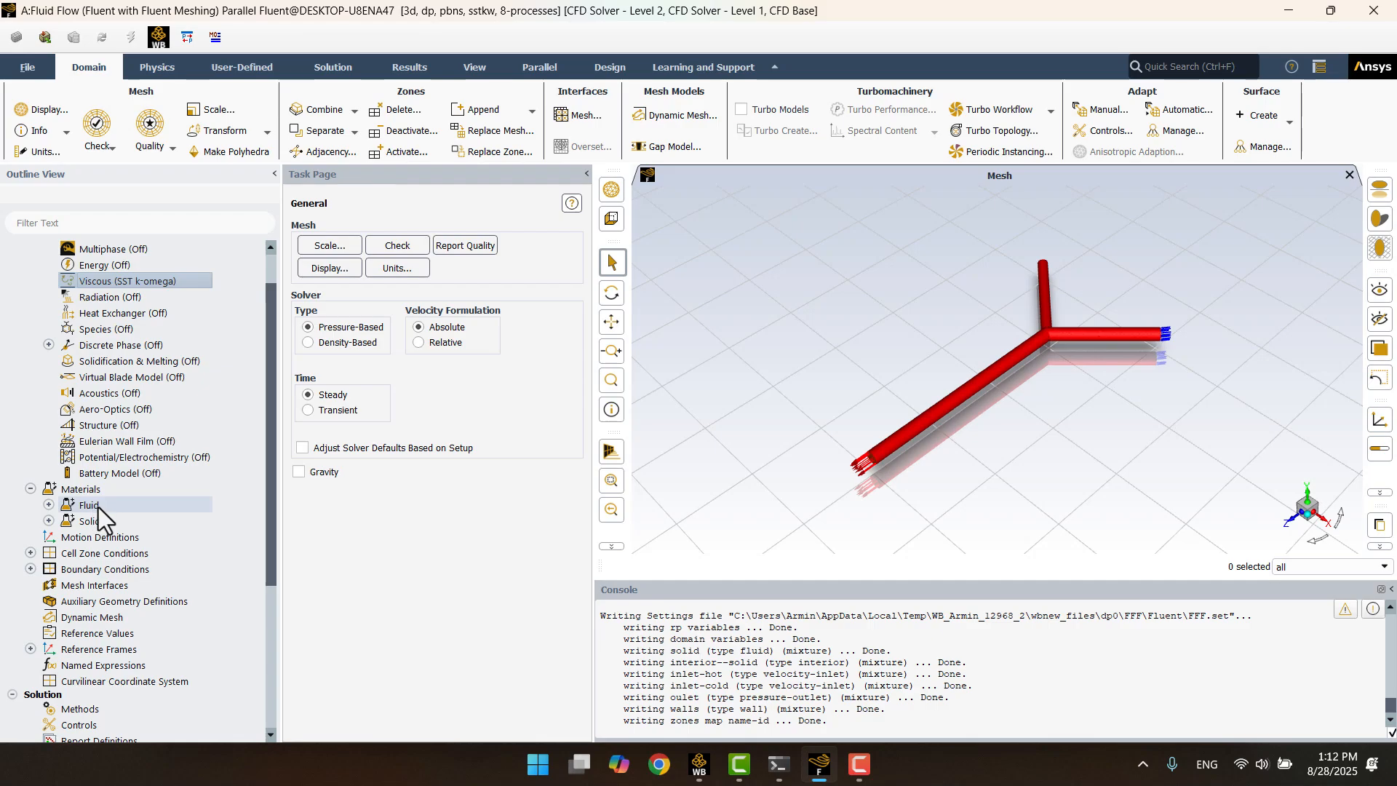
pyautogui.click(49, 505)
pyautogui.click(49, 538)
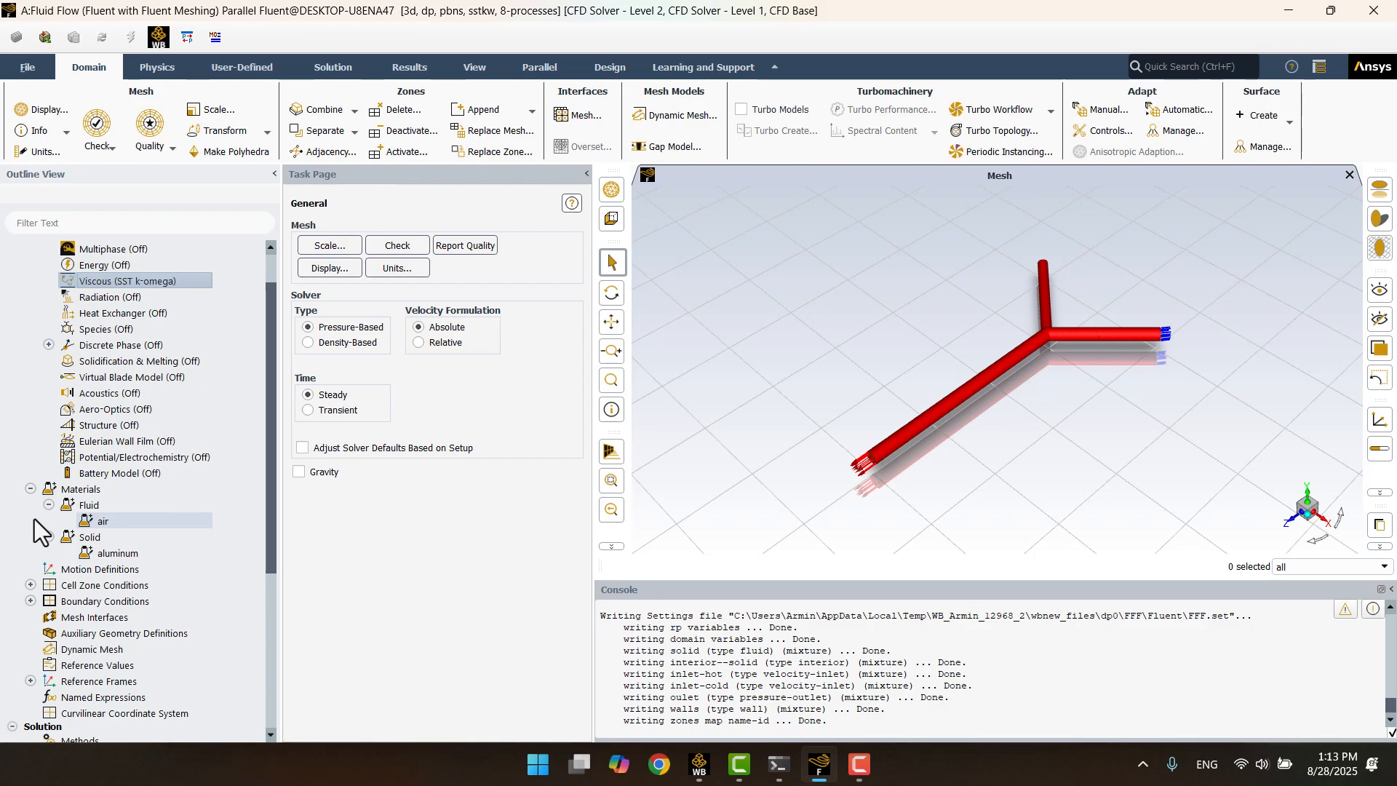
pyautogui.rightClick(107, 508)
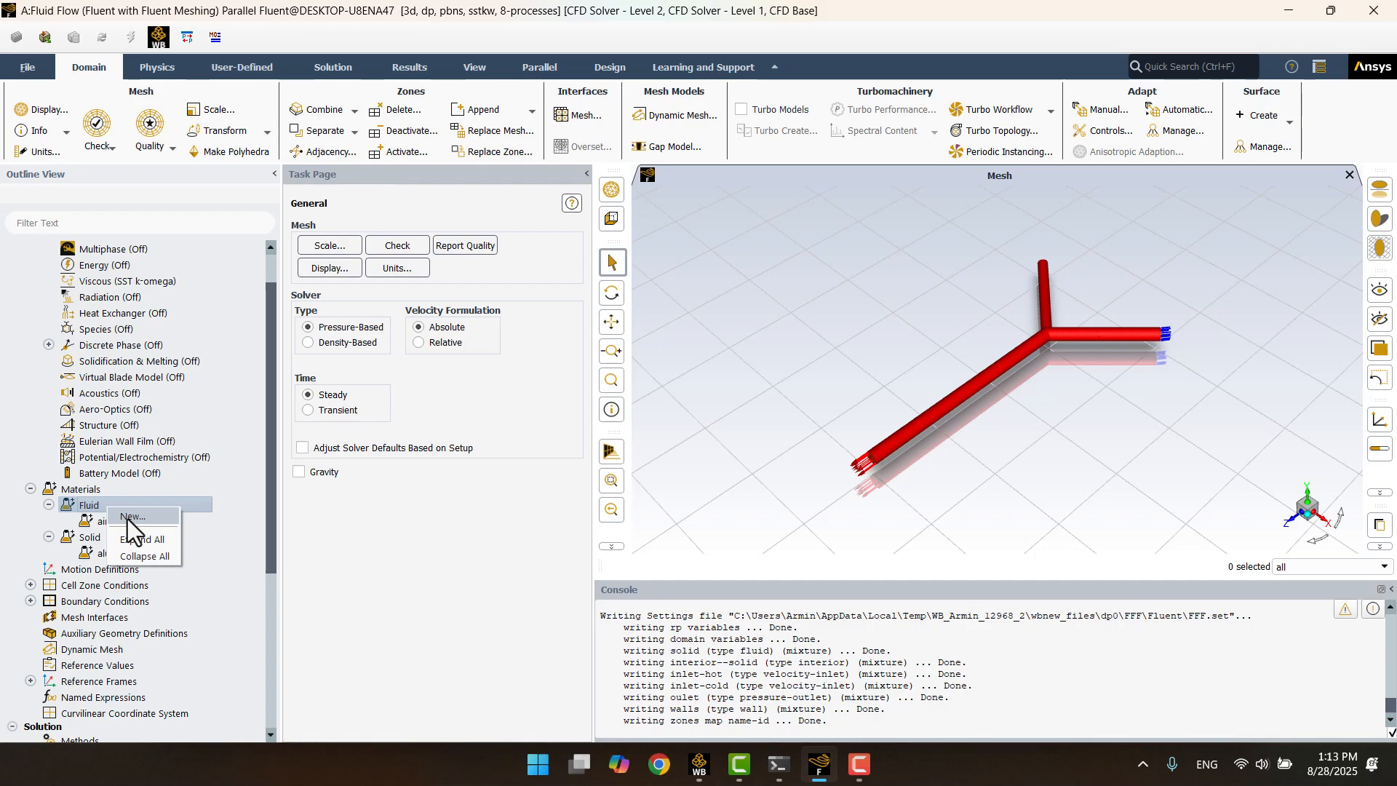
pyautogui.click(128, 518)
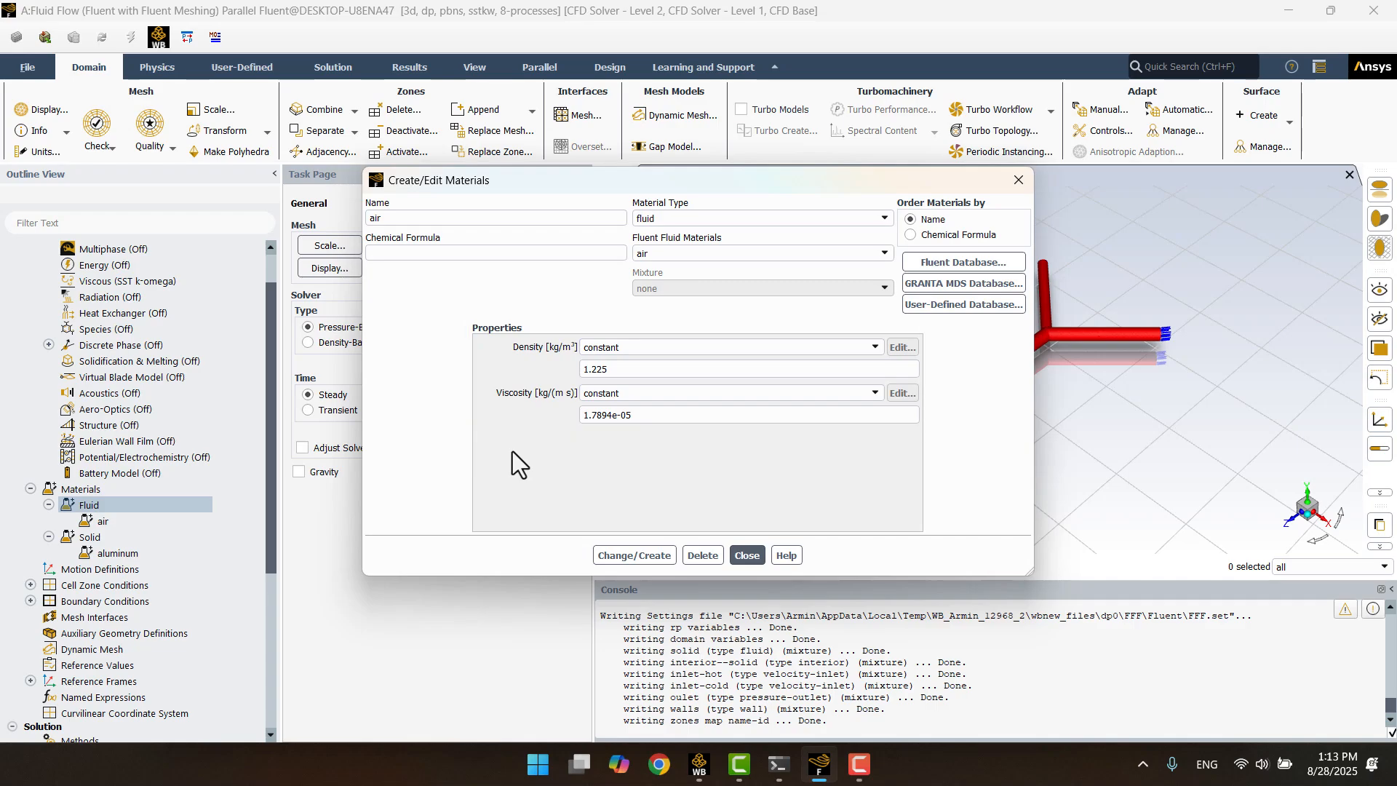
pyautogui.click(916, 269)
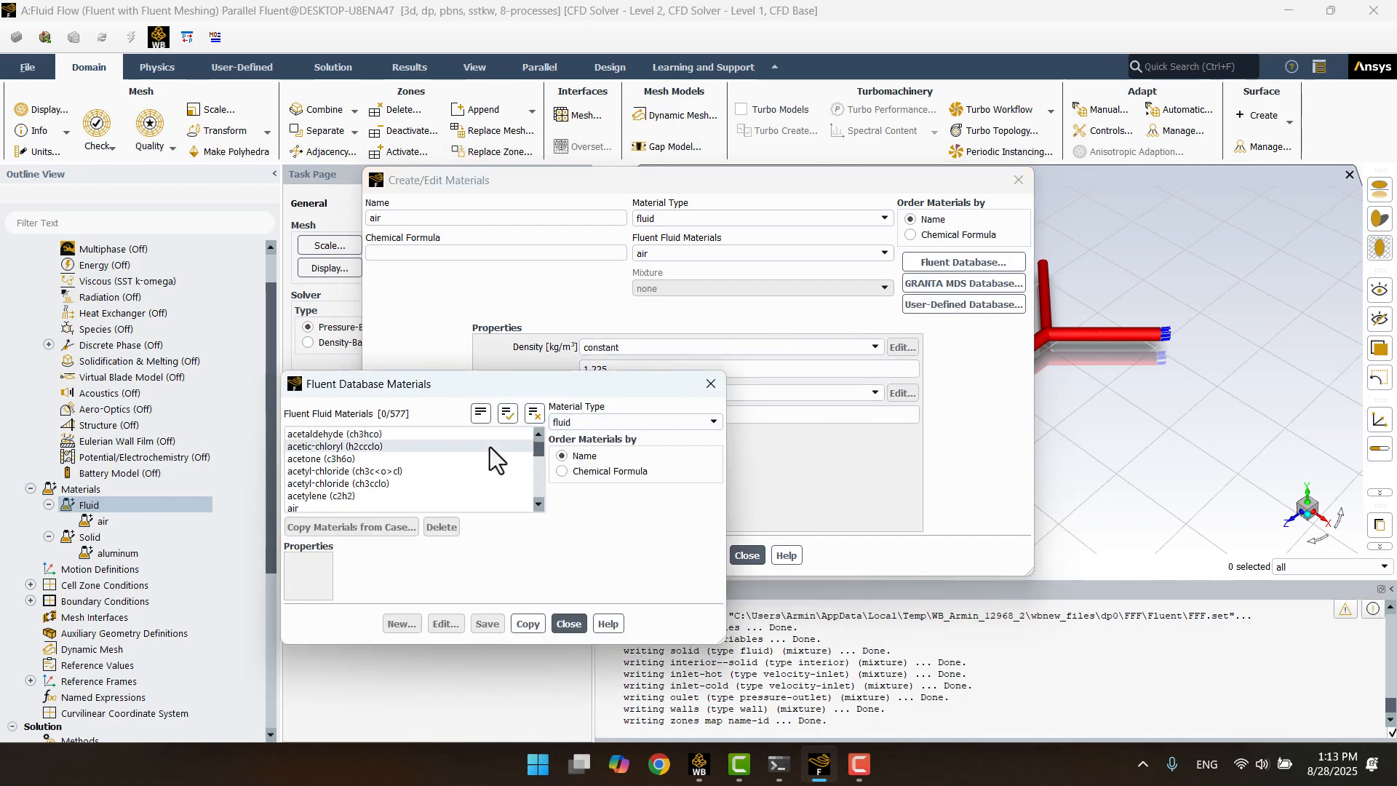
pyautogui.moveTo(537, 449); pyautogui.dragTo(536, 500)
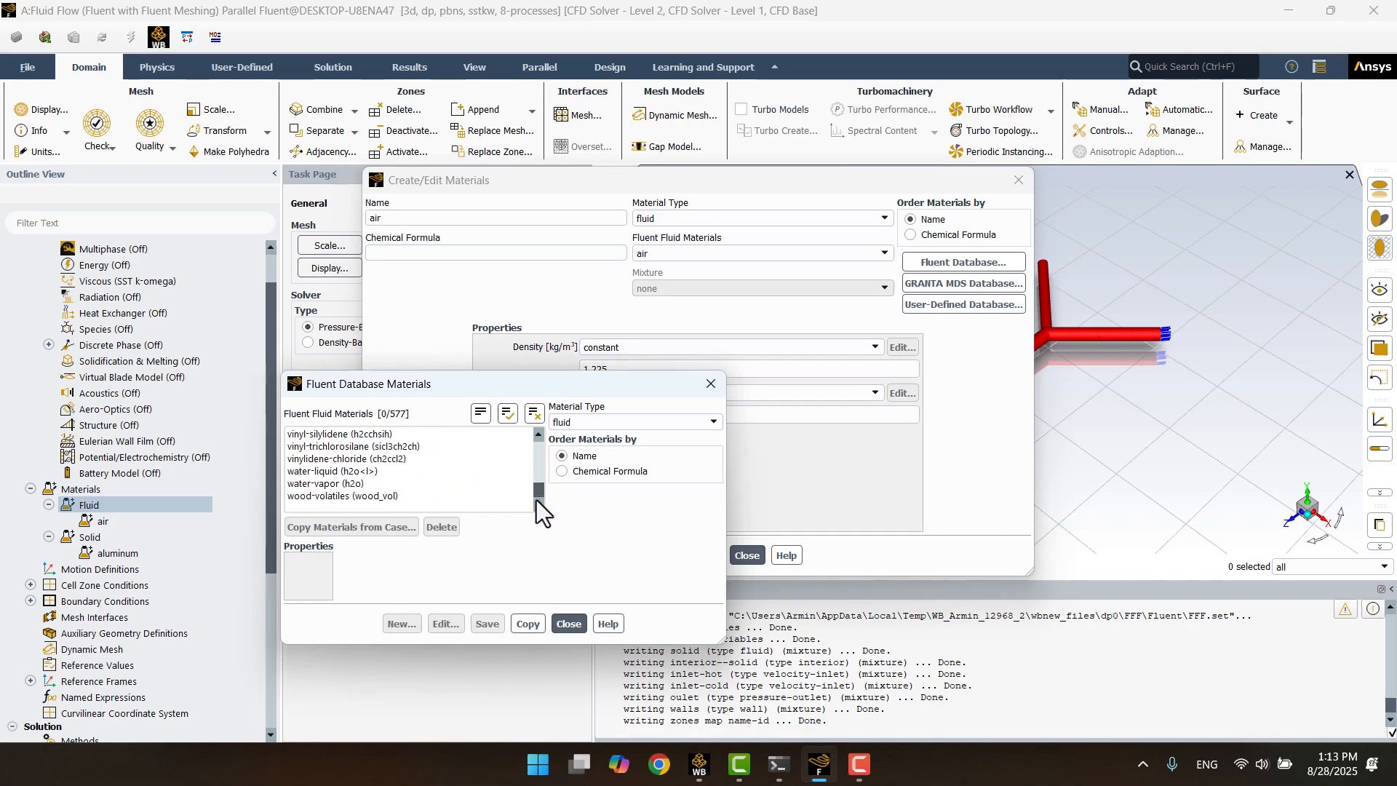
pyautogui.click(304, 474)
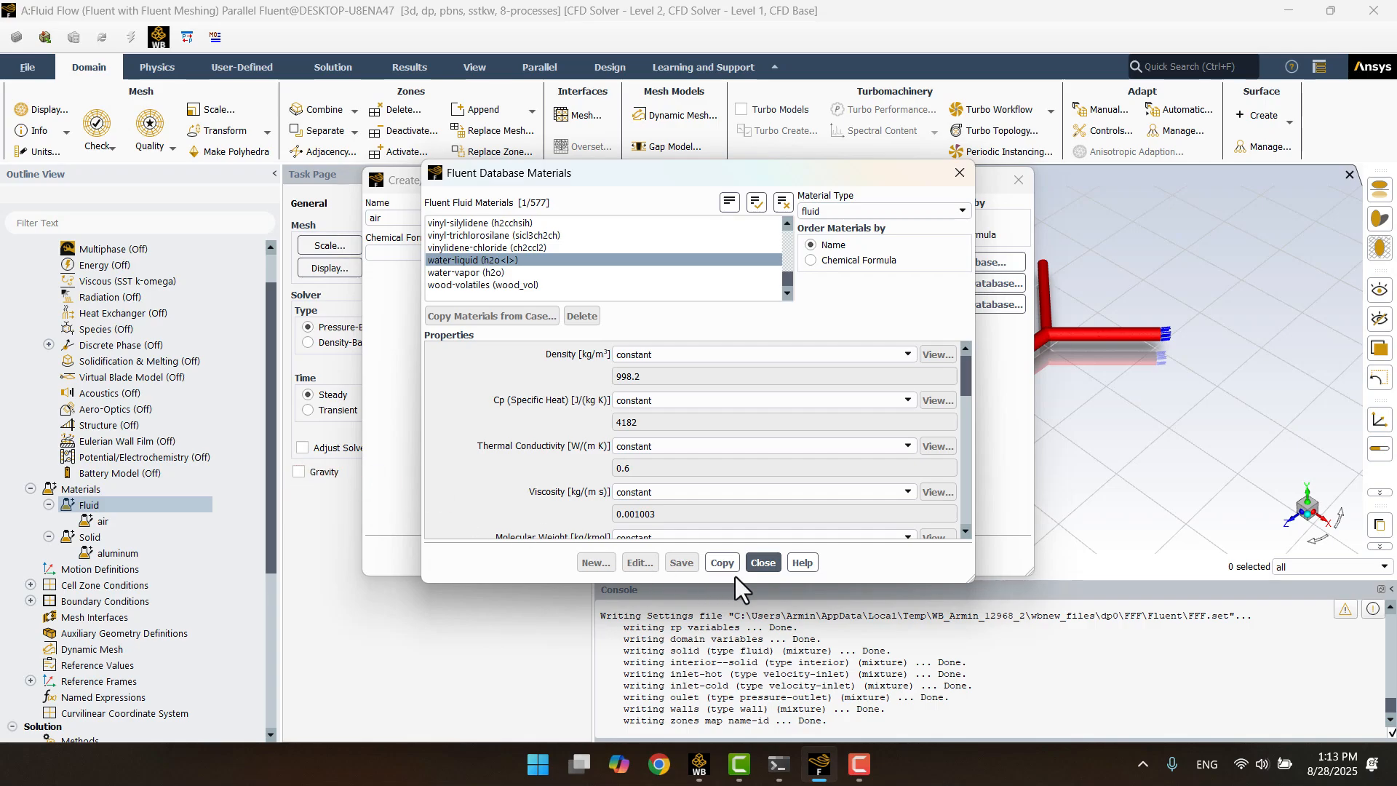
pyautogui.click(725, 568)
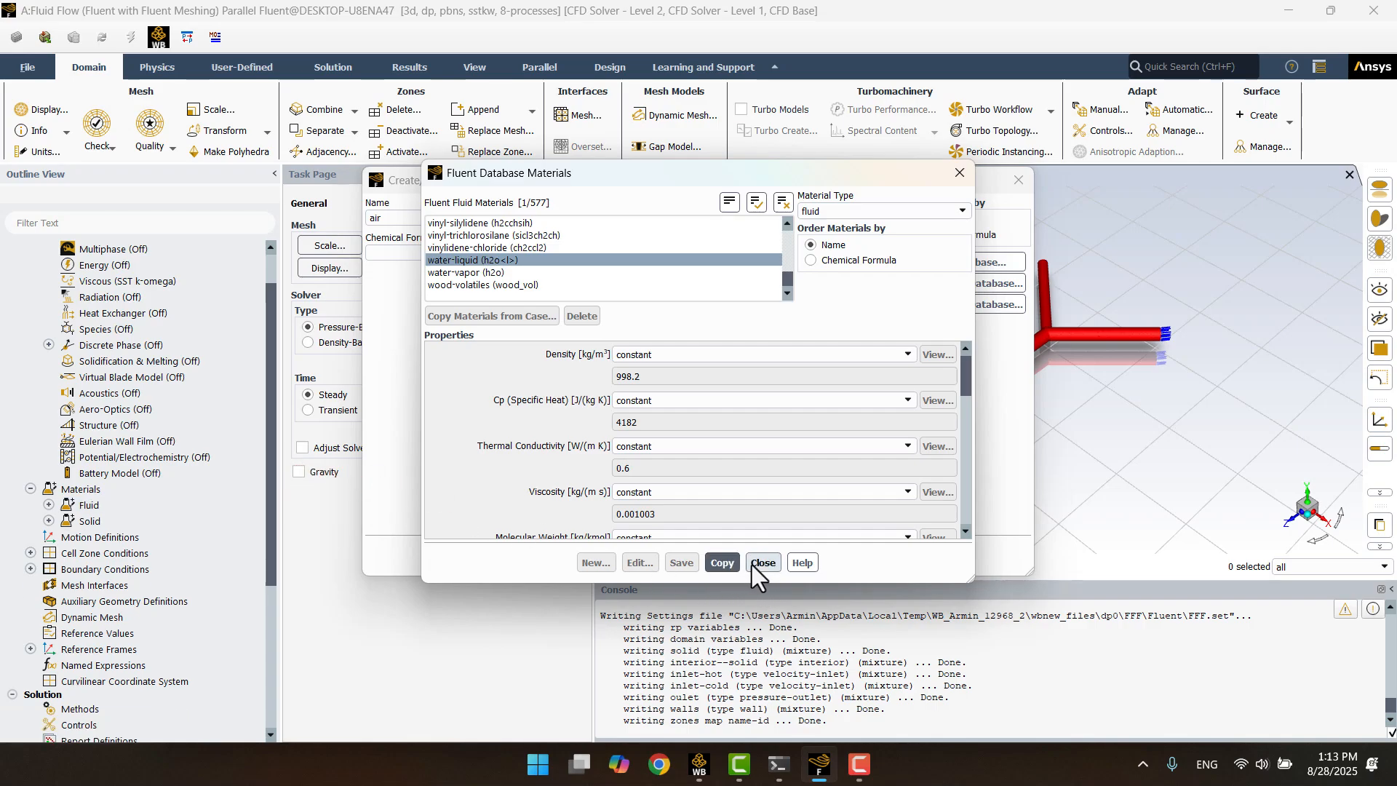
pyautogui.click(756, 564)
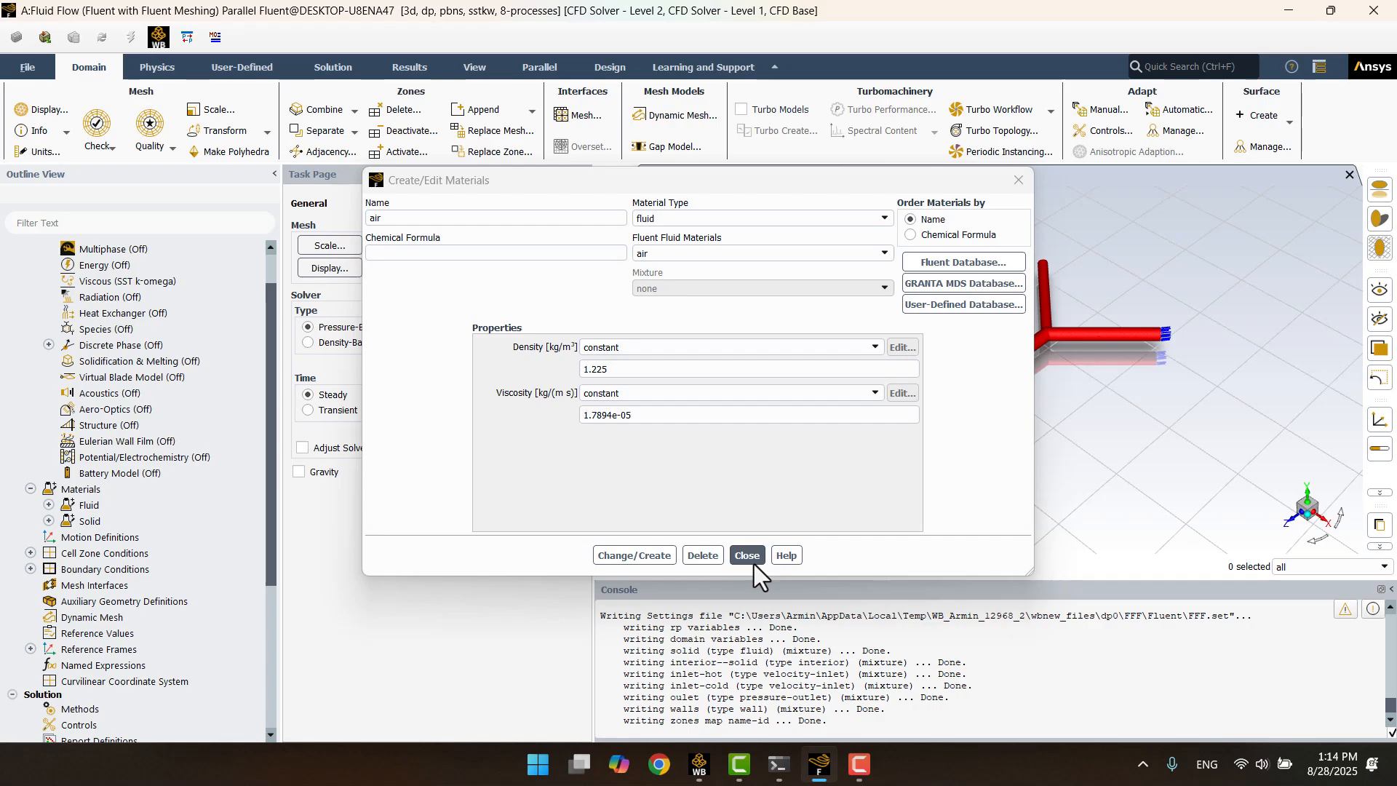
pyautogui.click(748, 556)
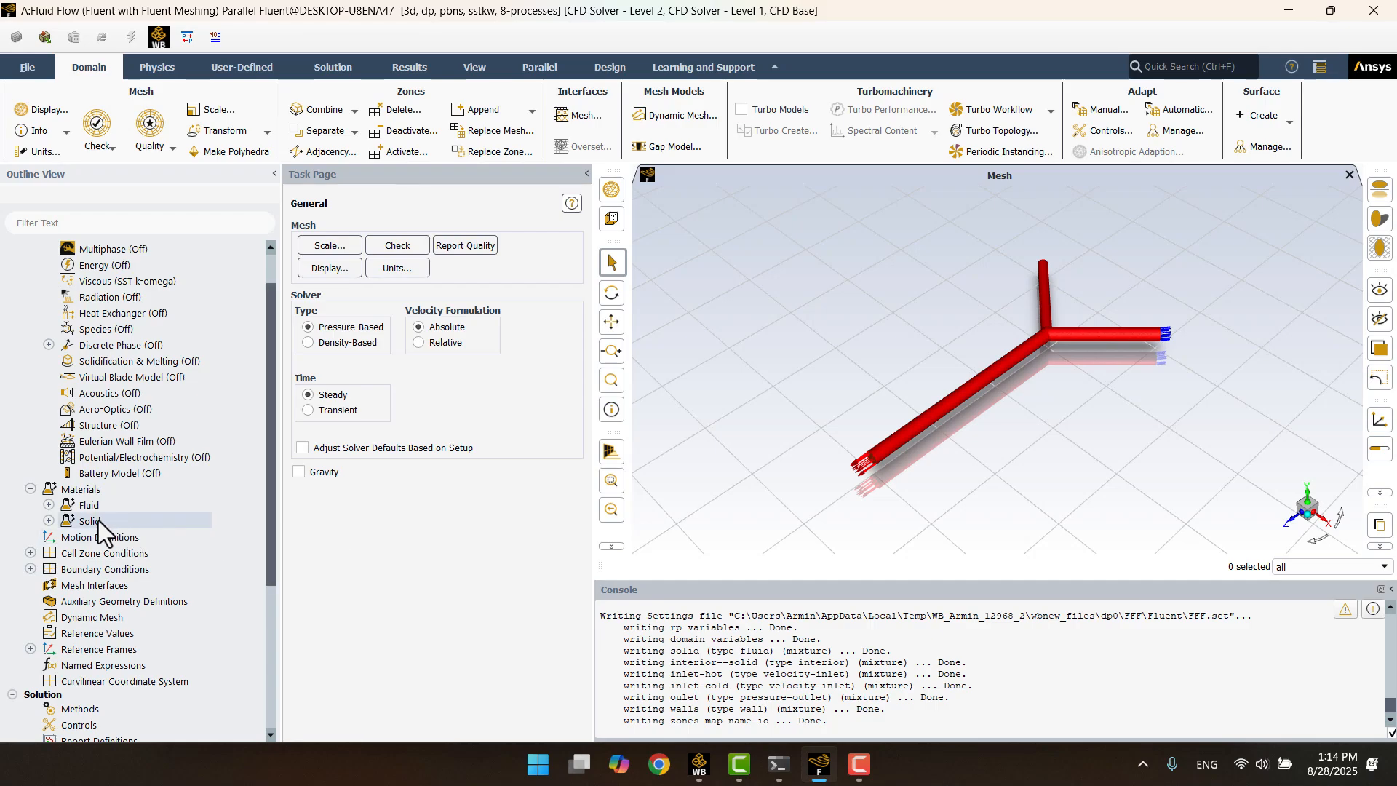
pyautogui.click(48, 506)
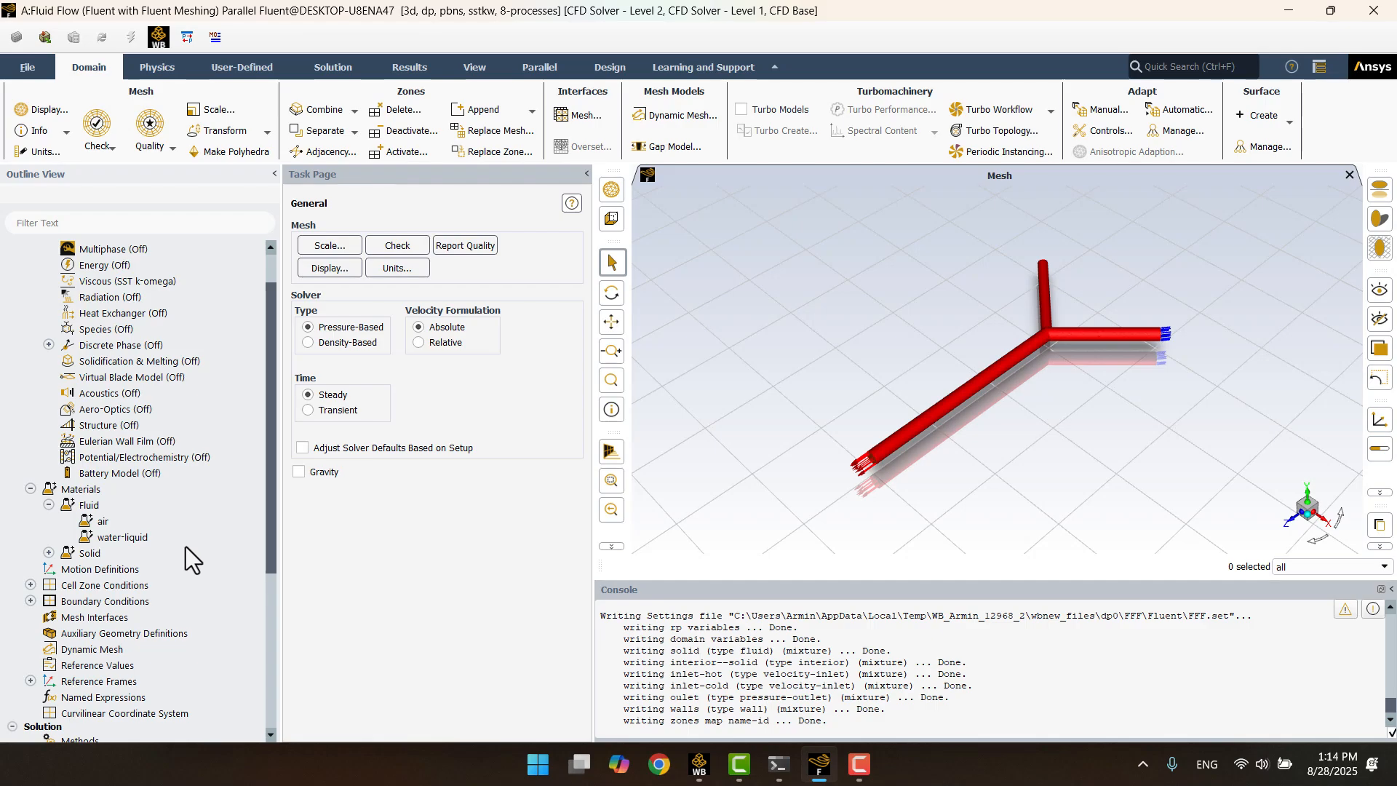
# - Assign water-liquid as the material of the solid fluid cell zone
pyautogui.click(30, 585)
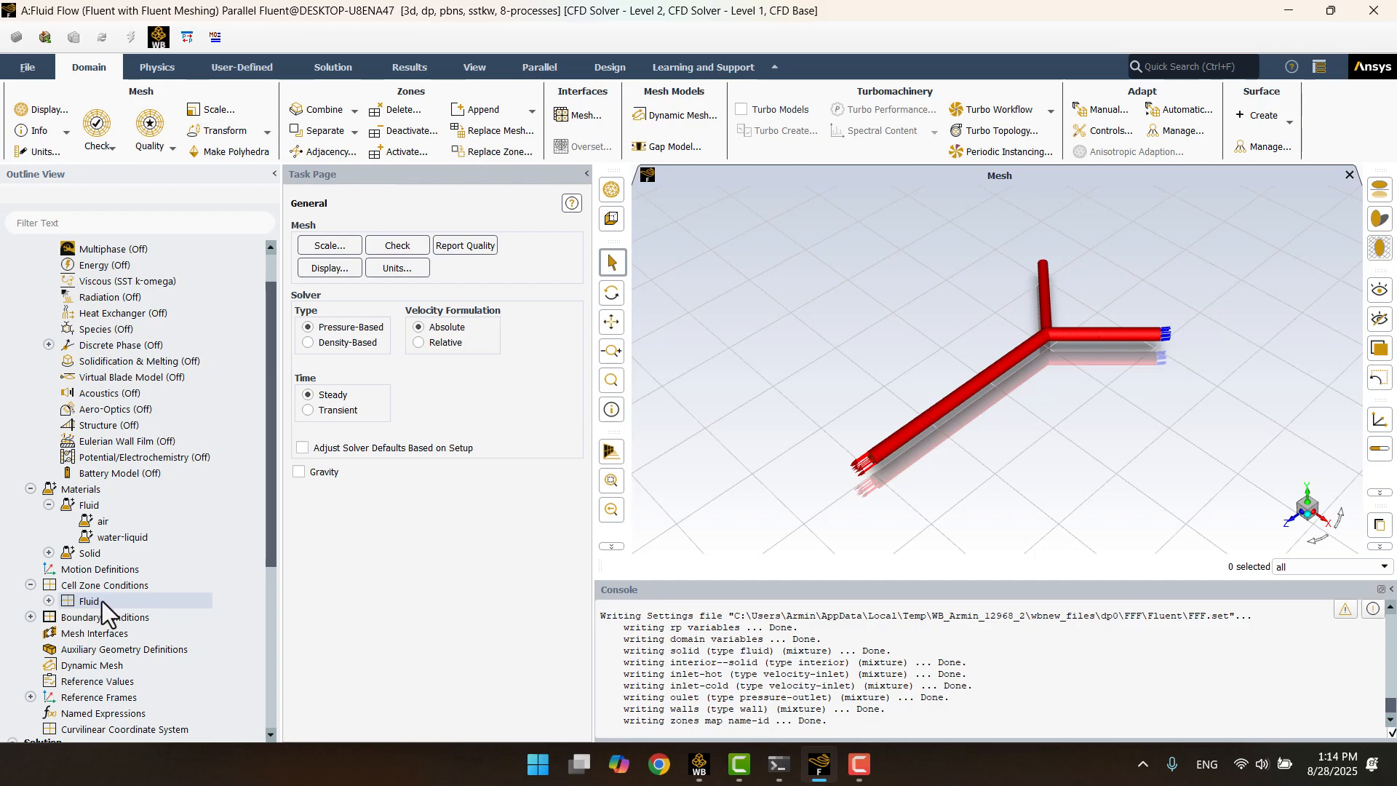
pyautogui.click(46, 603)
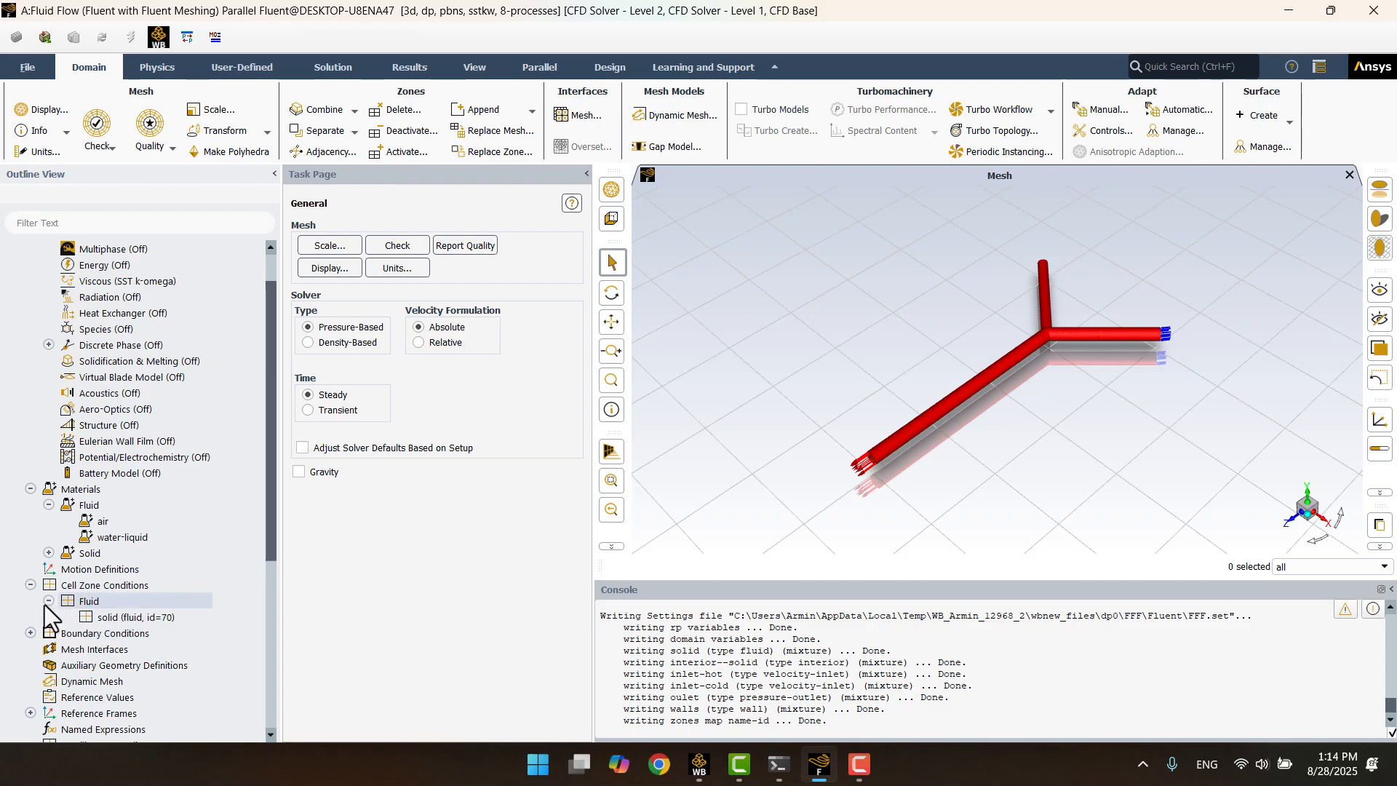
pyautogui.scroll(-1, 45, 605)
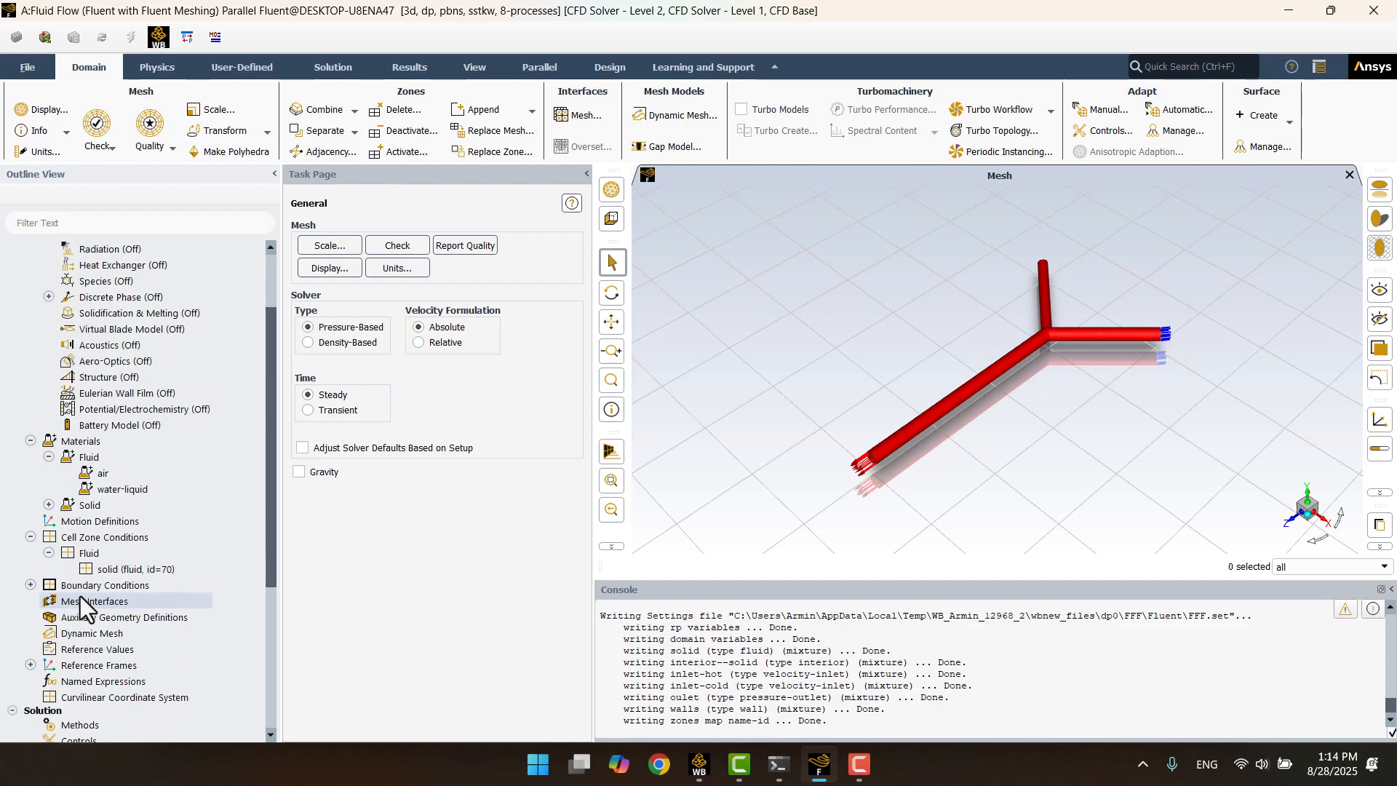
pyautogui.doubleClick(133, 573)
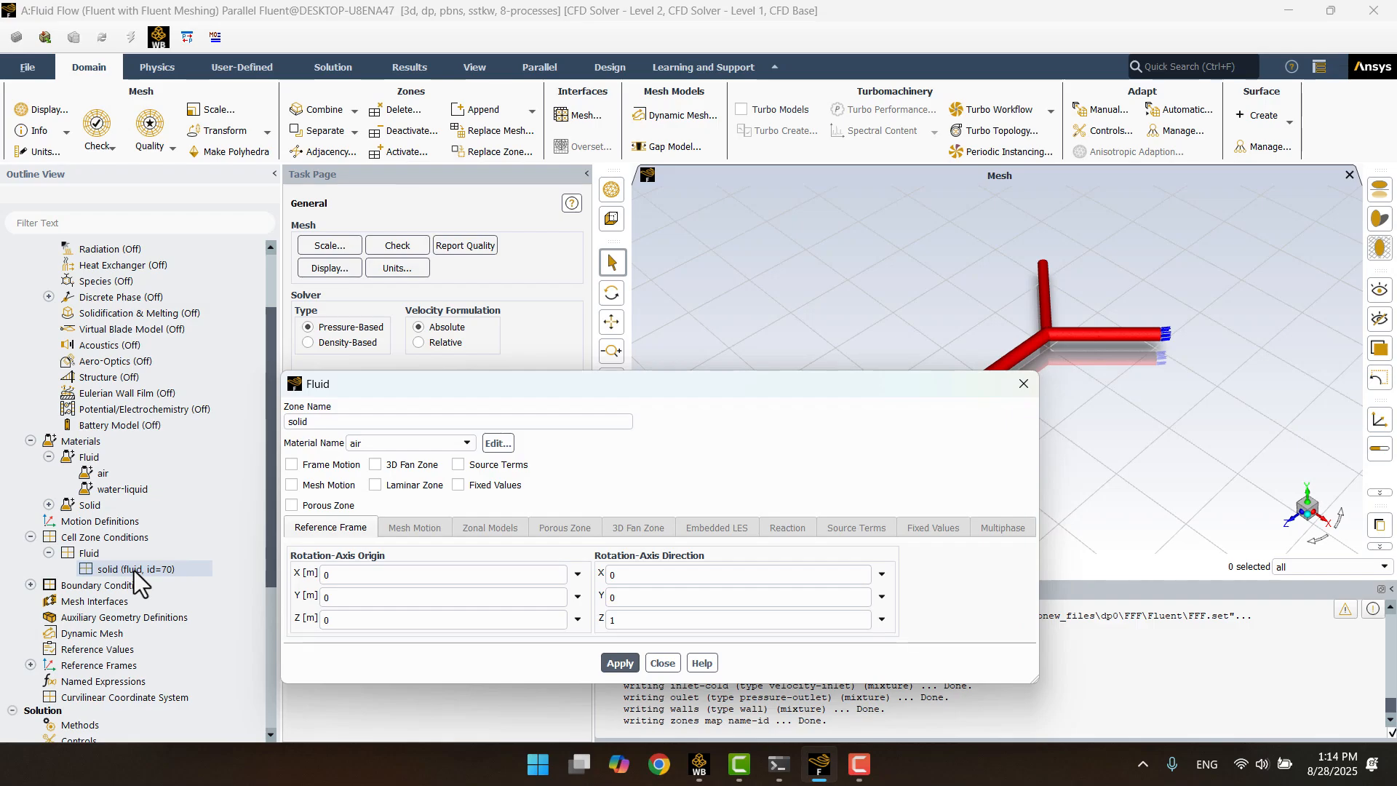
pyautogui.click(403, 447)
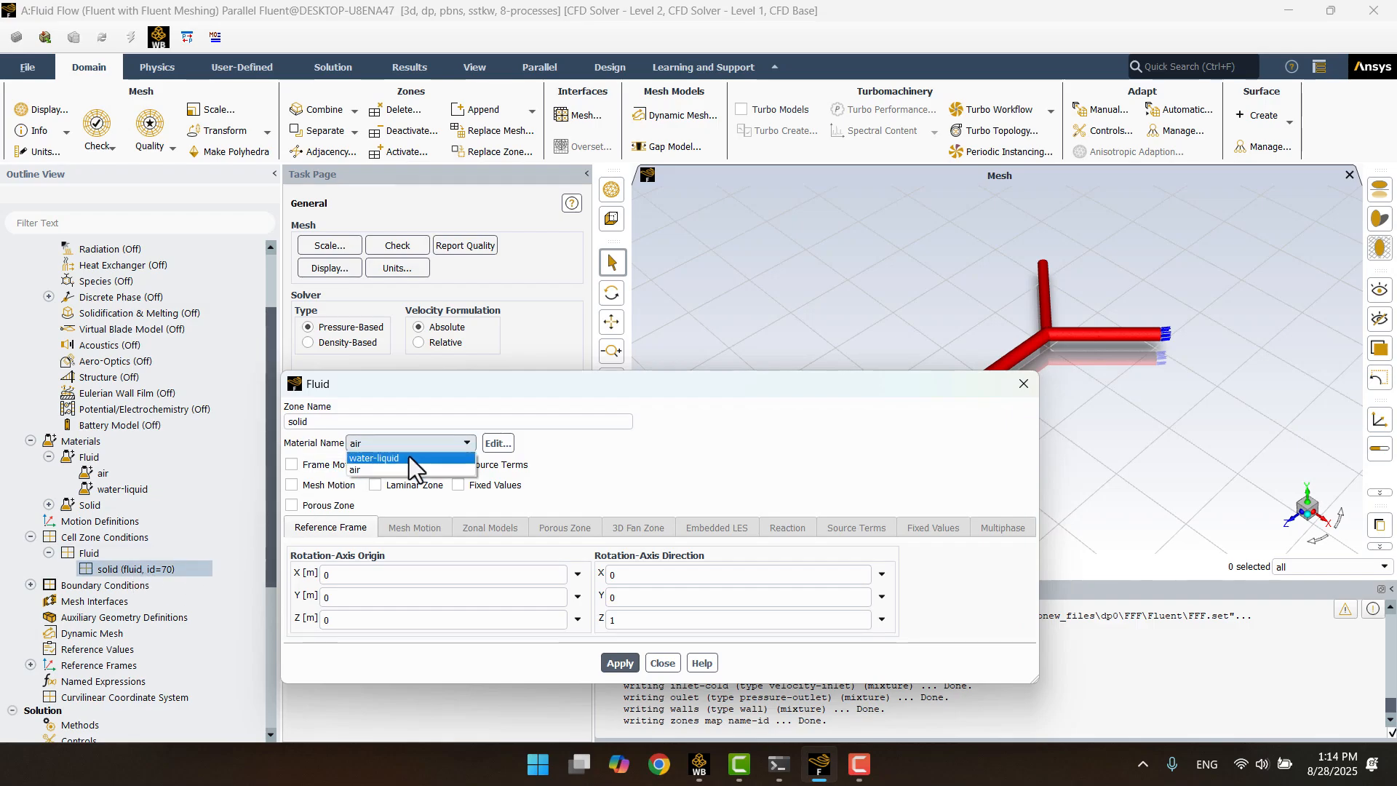
pyautogui.click(409, 458)
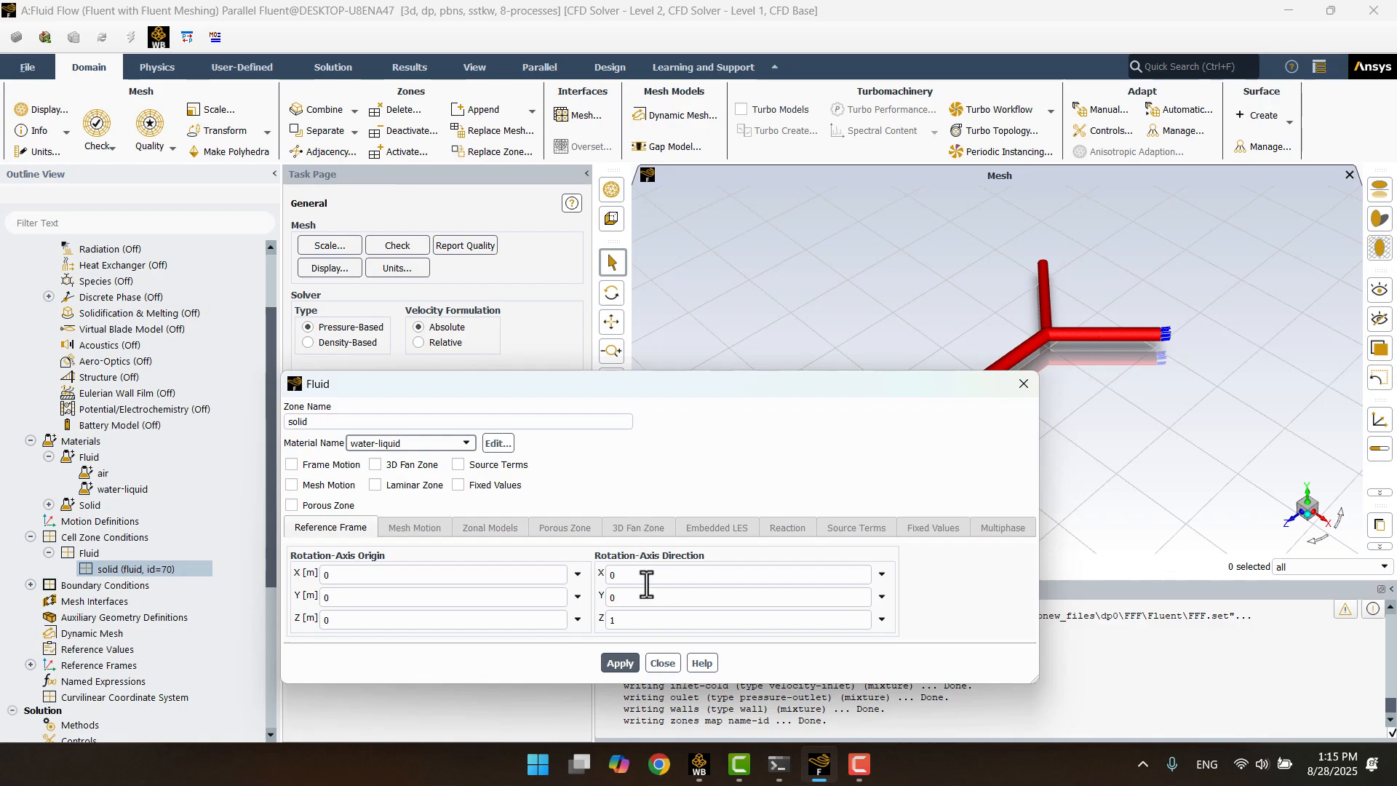
pyautogui.click(631, 656)
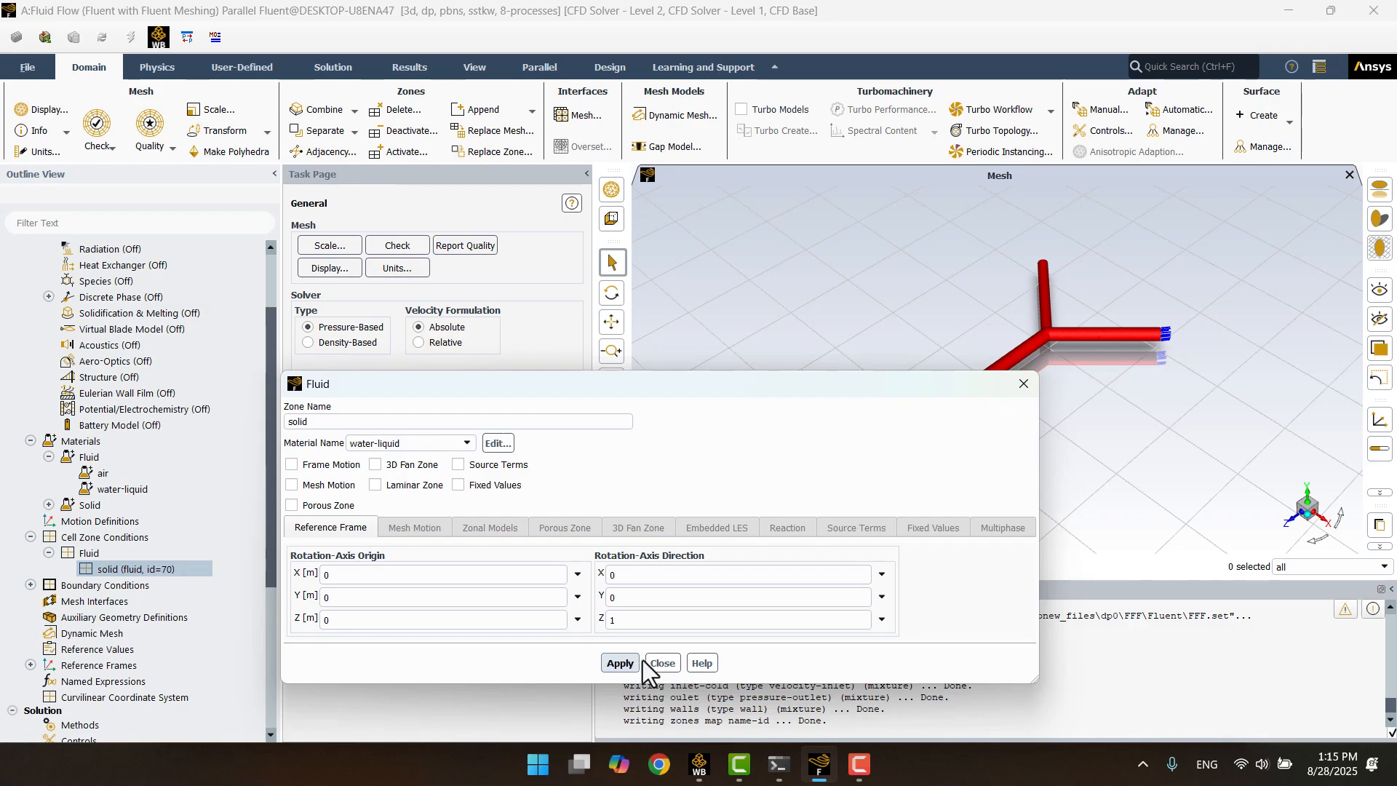
pyautogui.click(658, 662)
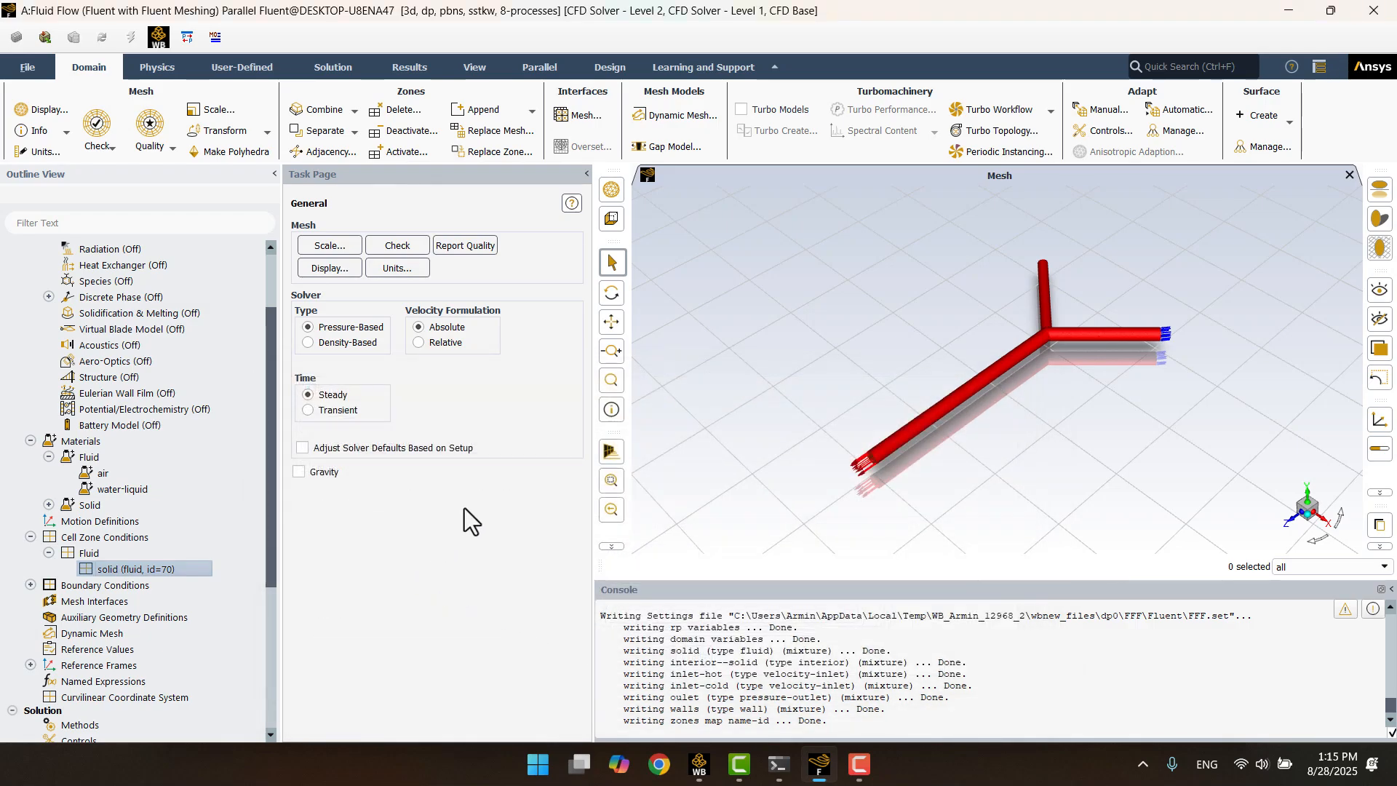
# - Check the inlet-cold velocity inlet for available thermal settings and close it without changes
pyautogui.click(35, 585)
pyautogui.scroll(-1, 36, 585)
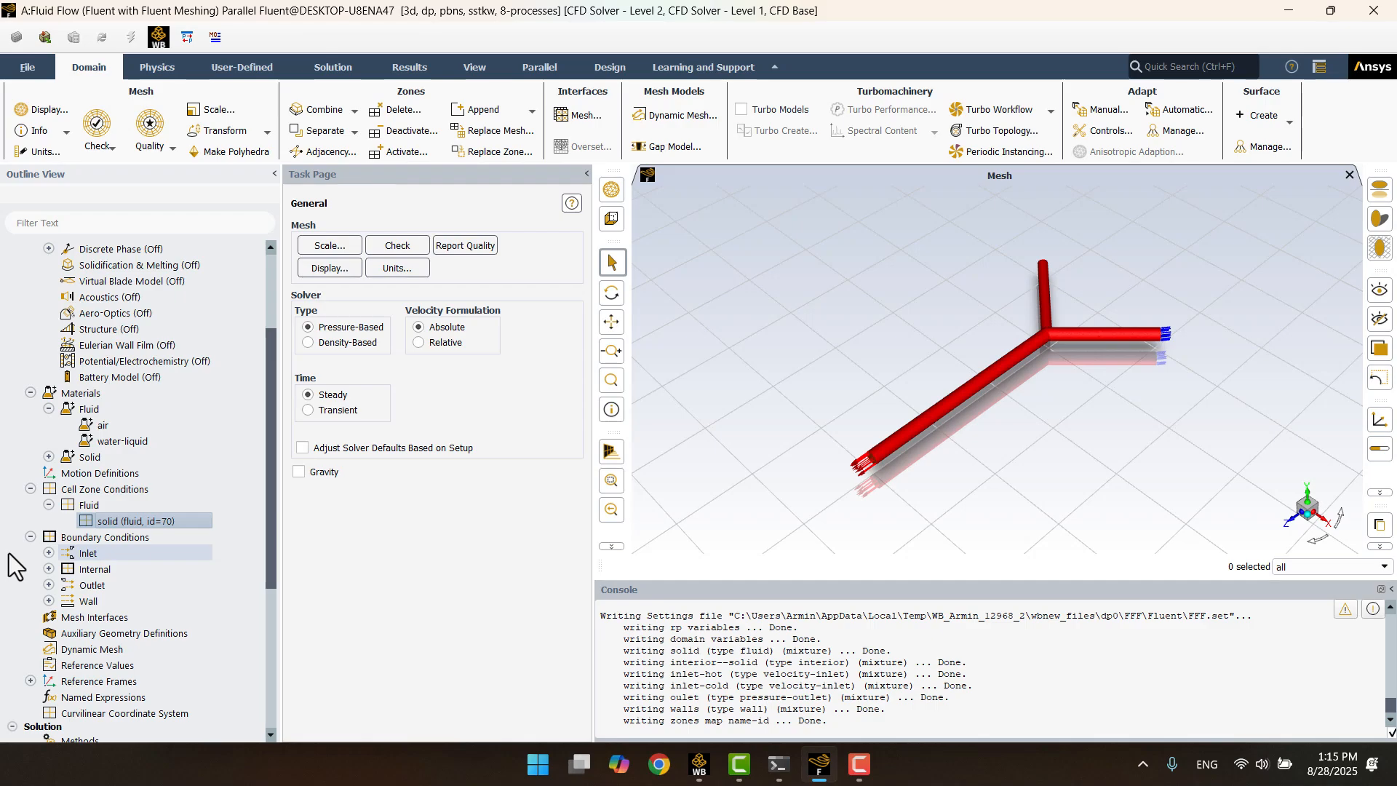
pyautogui.click(50, 553)
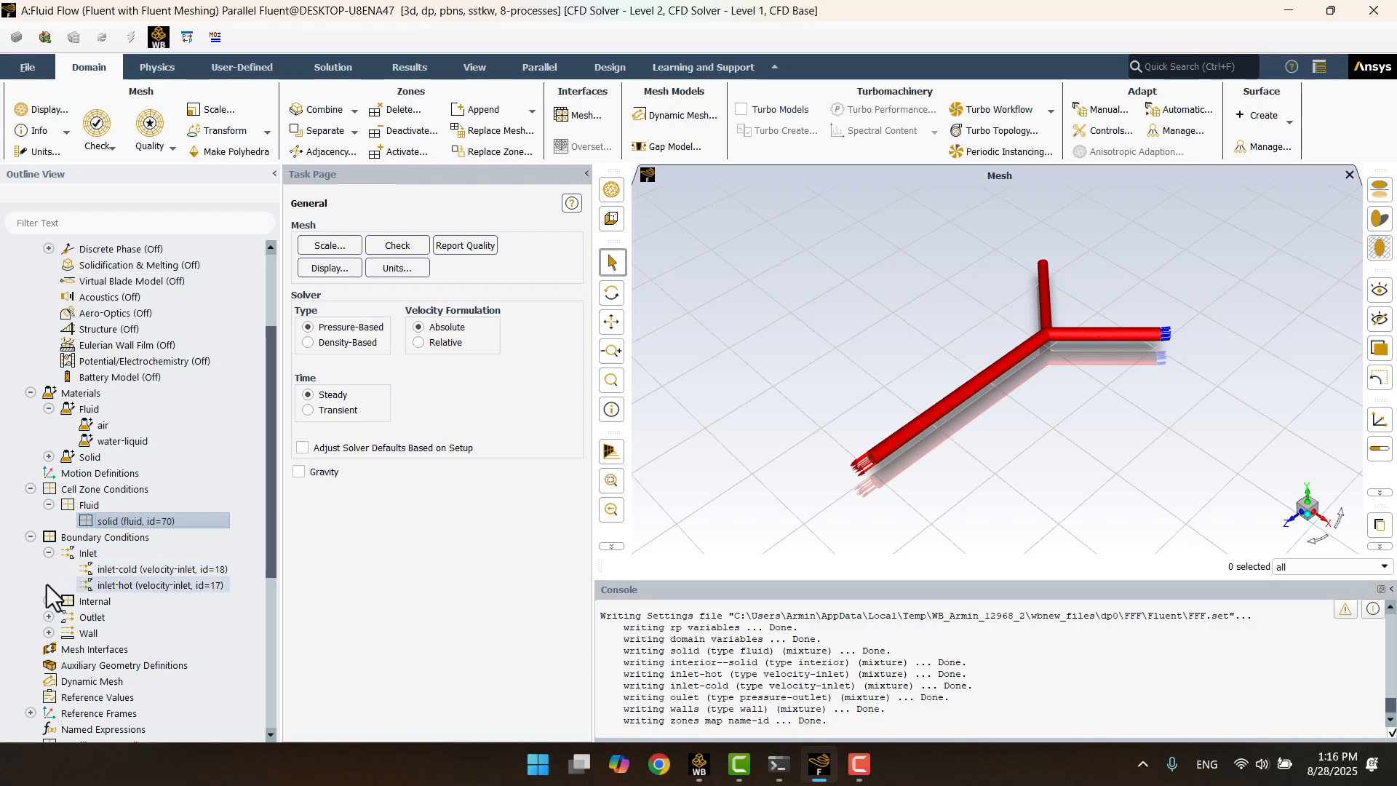
pyautogui.click(124, 570)
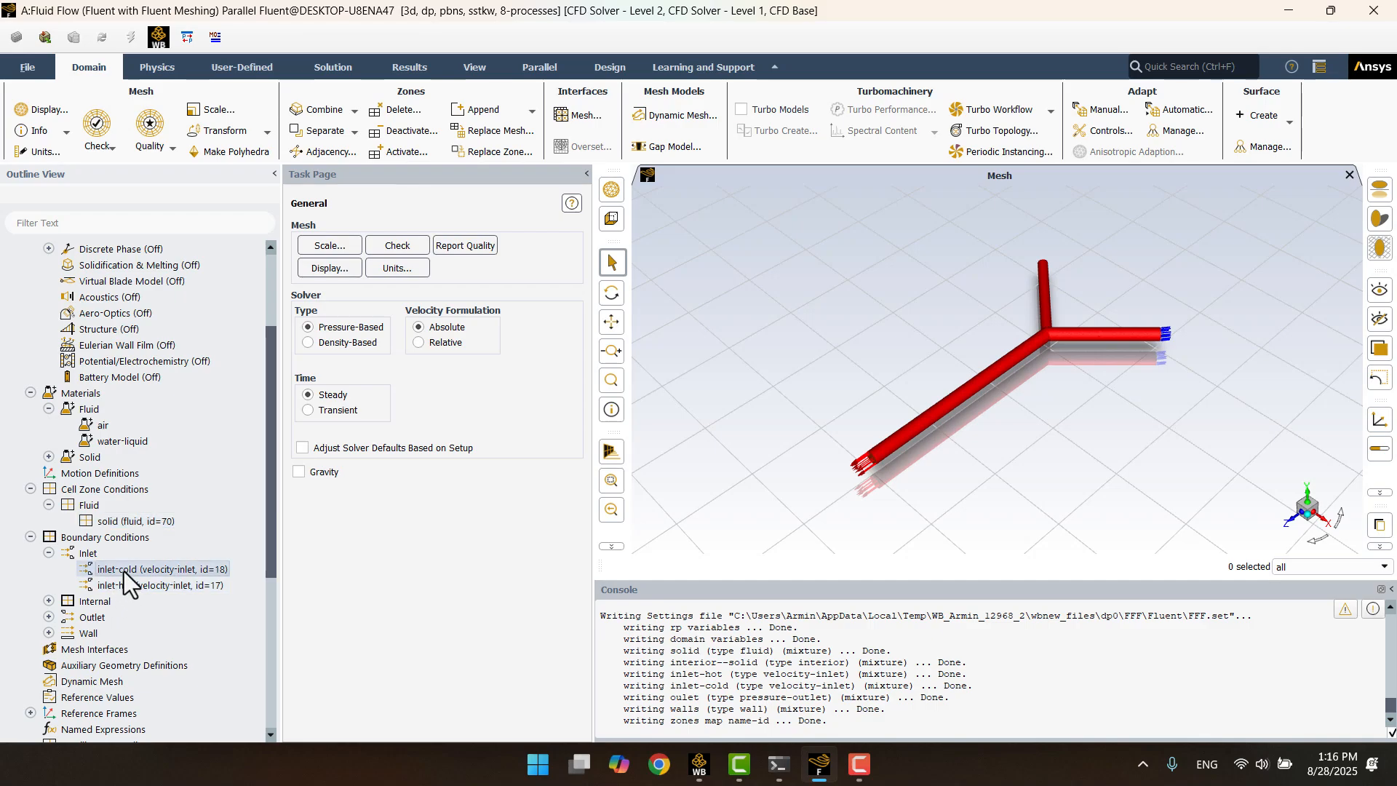
pyautogui.doubleClick(124, 571)
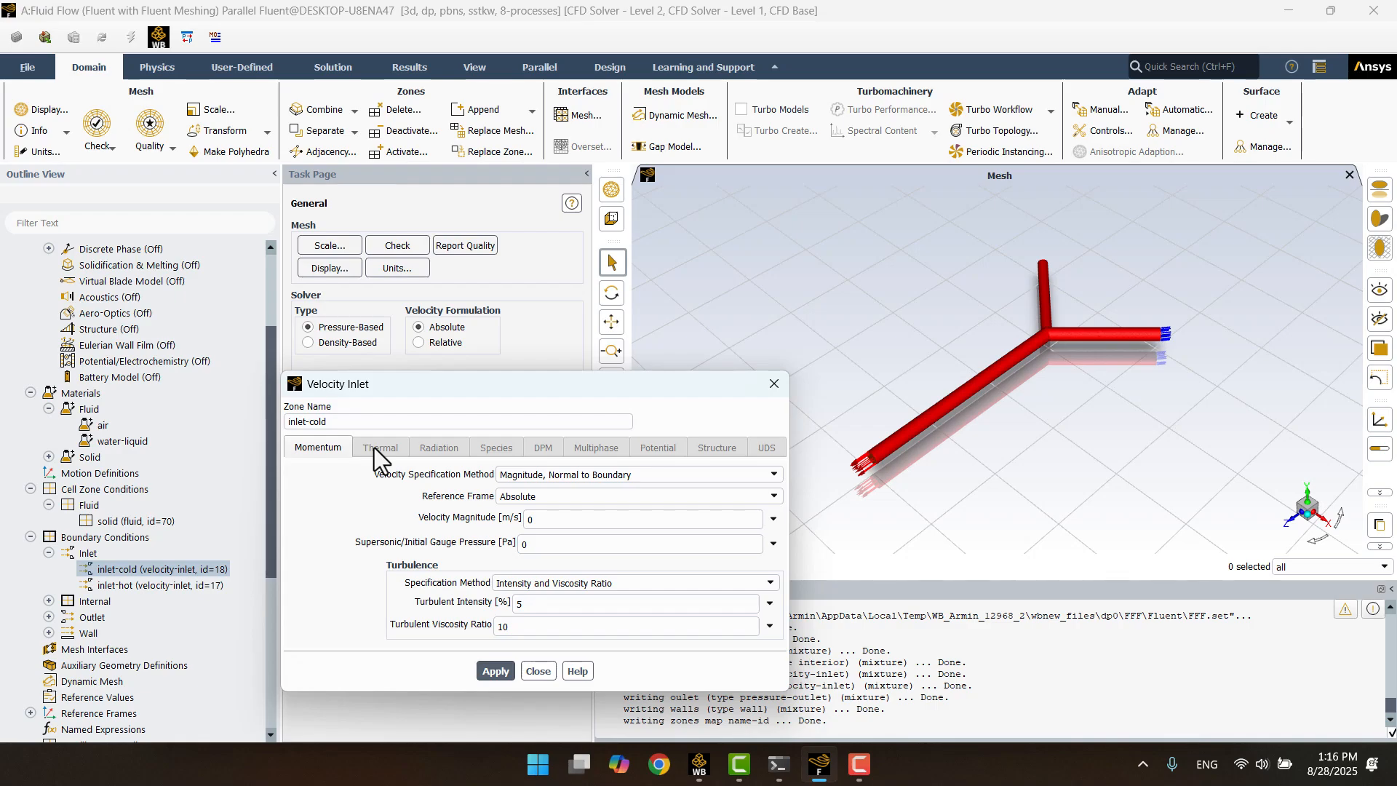
pyautogui.click(537, 671)
# - Enable the energy equation in the physics models
pyautogui.scroll(3, 218, 600)
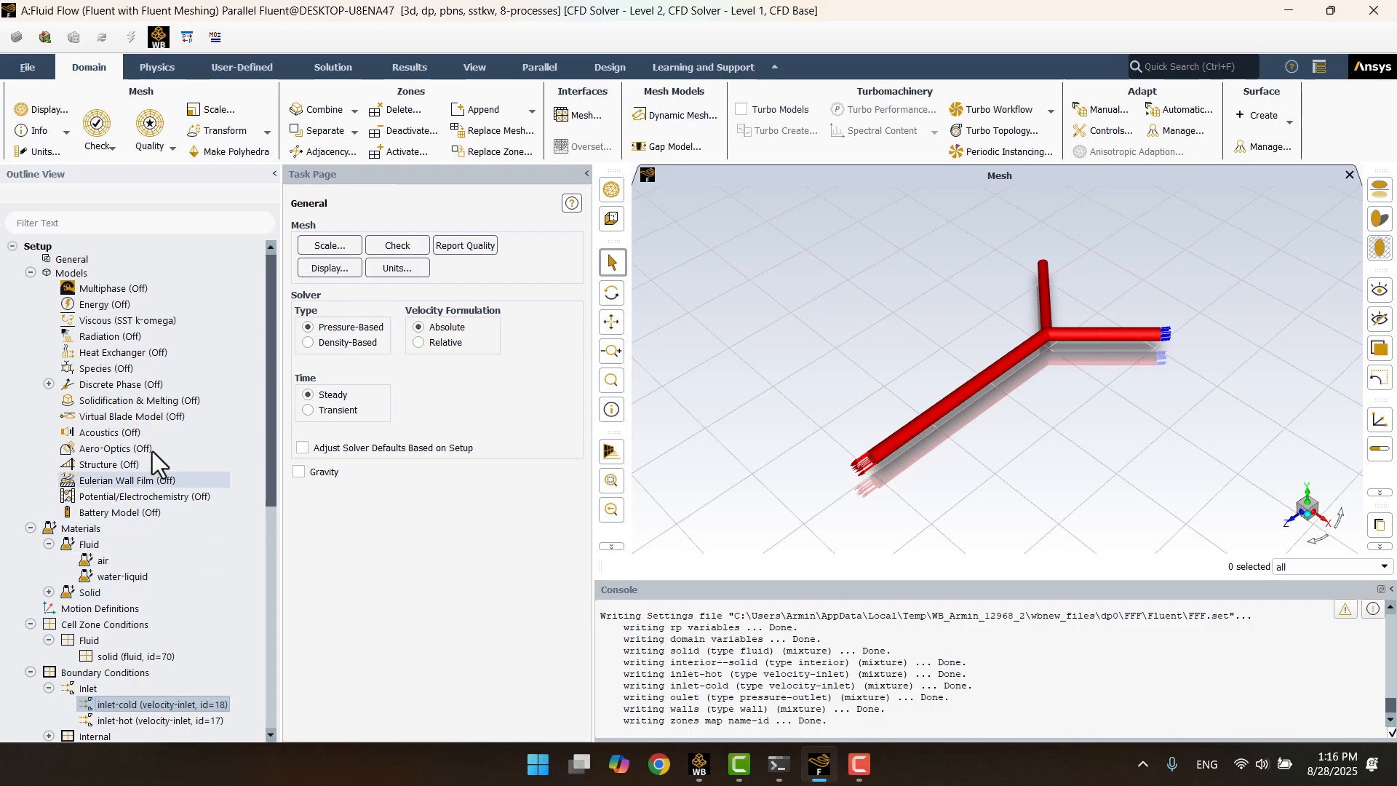
pyautogui.doubleClick(89, 305)
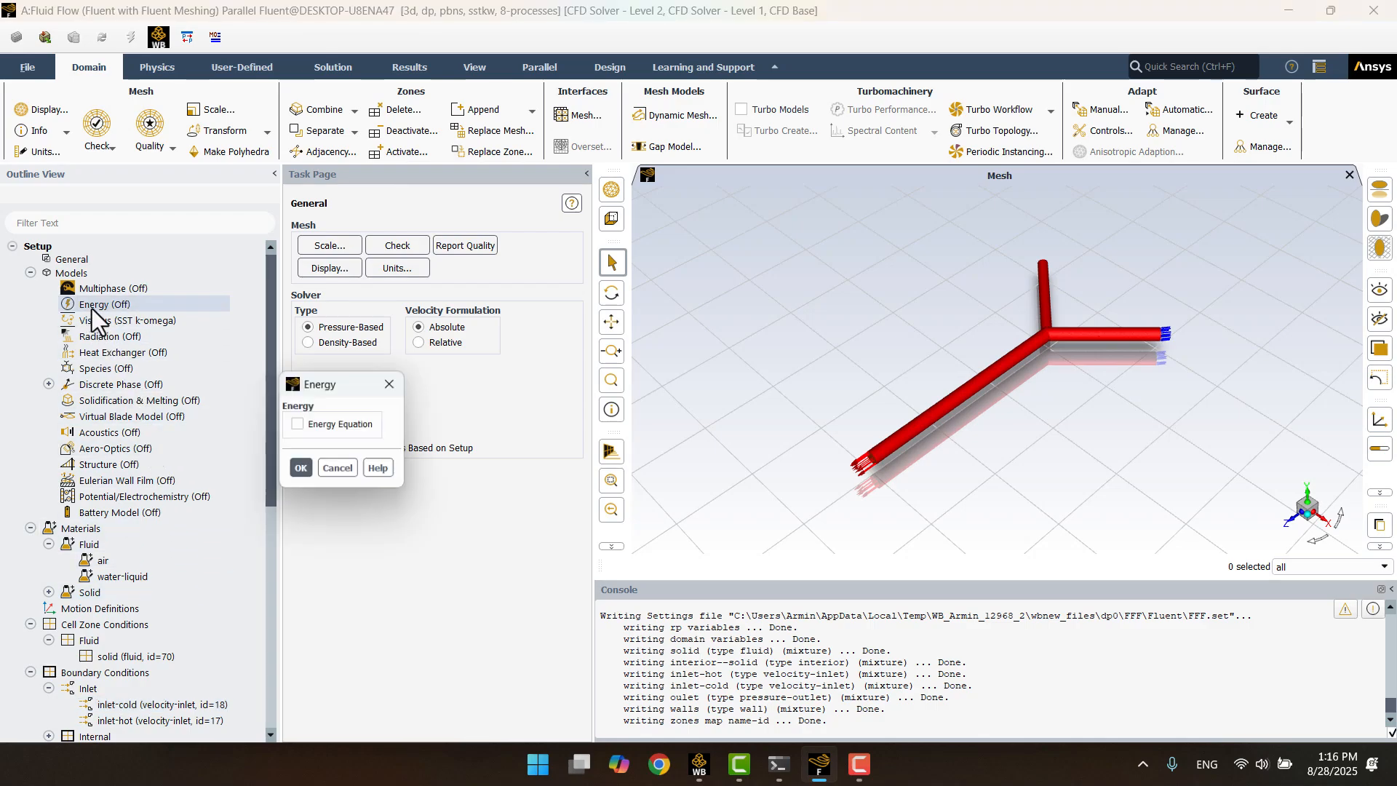
pyautogui.click(305, 424)
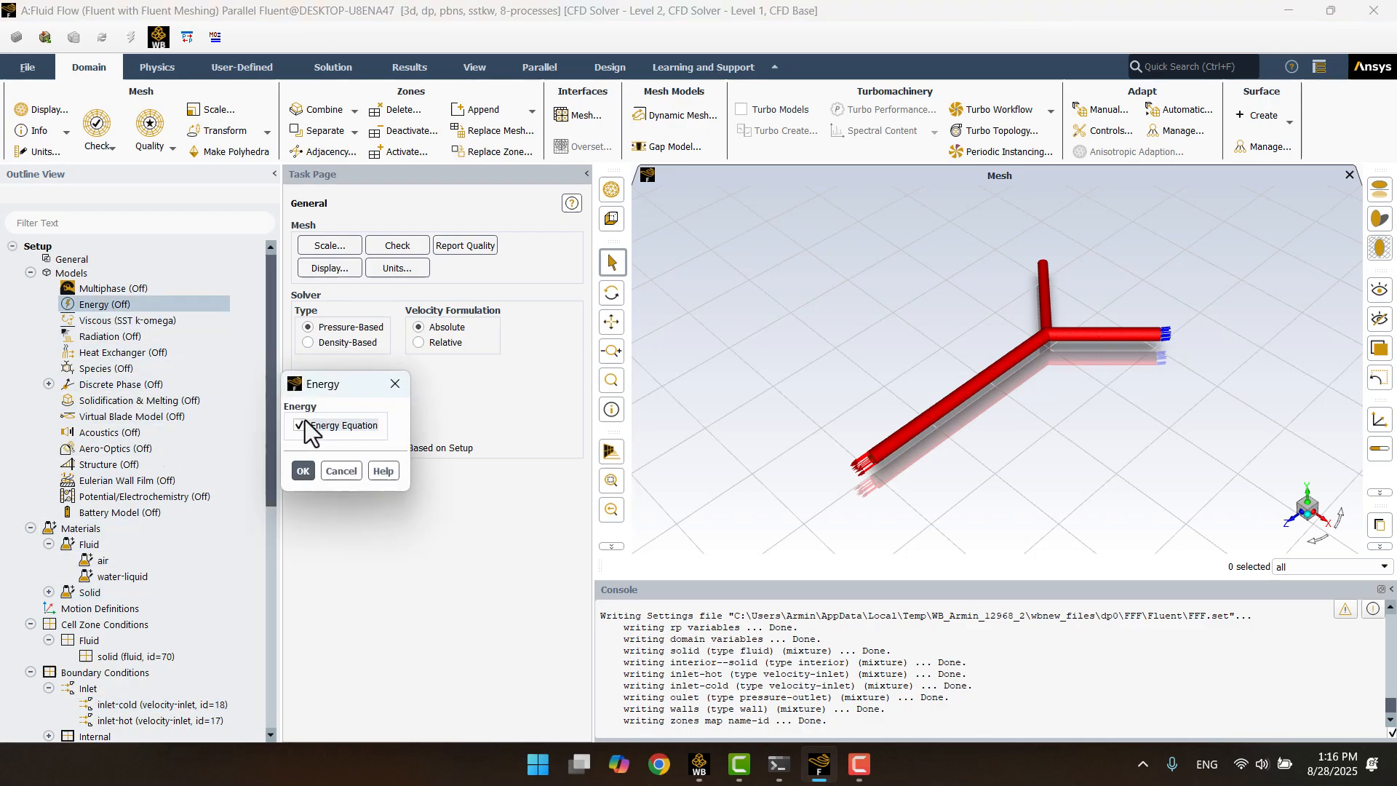
pyautogui.click(303, 470)
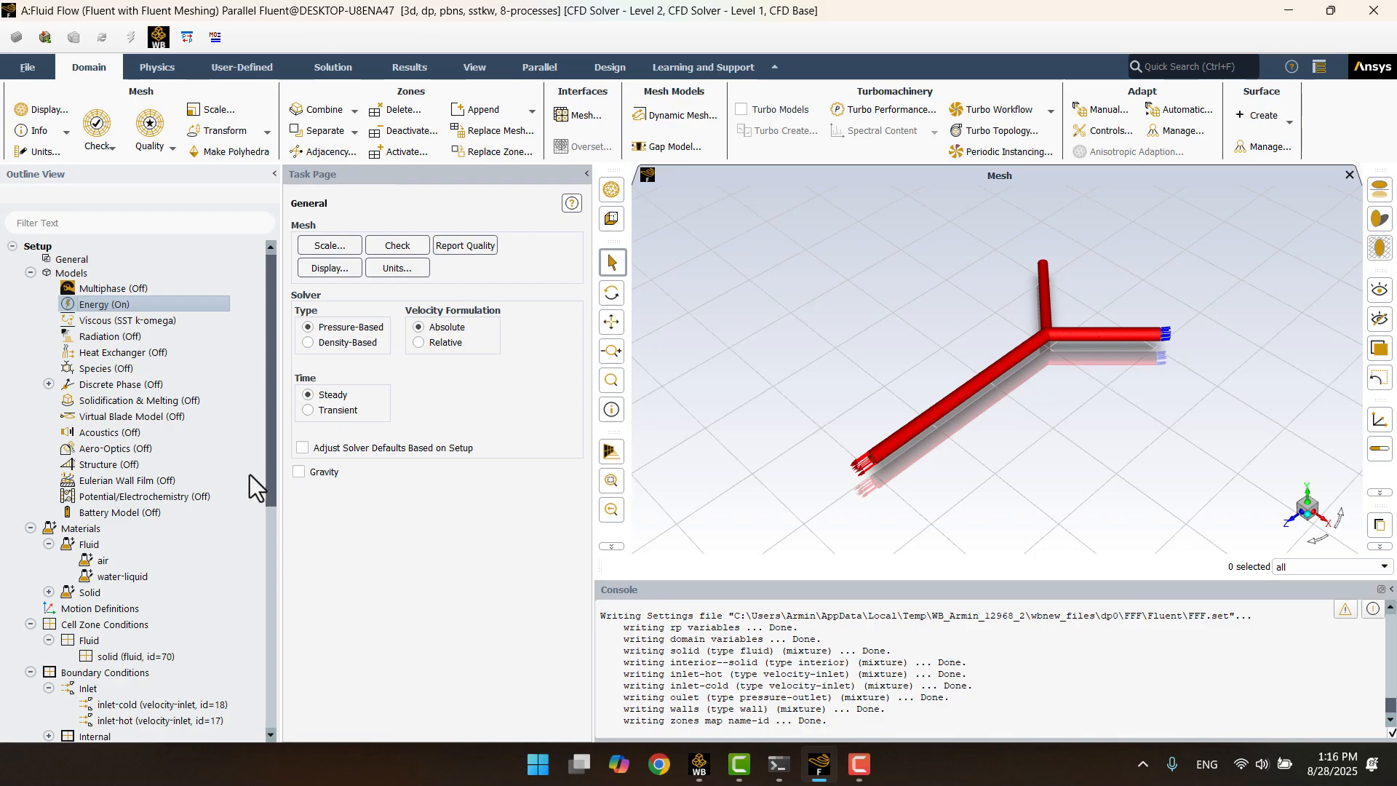
pyautogui.scroll(-4, 194, 481)
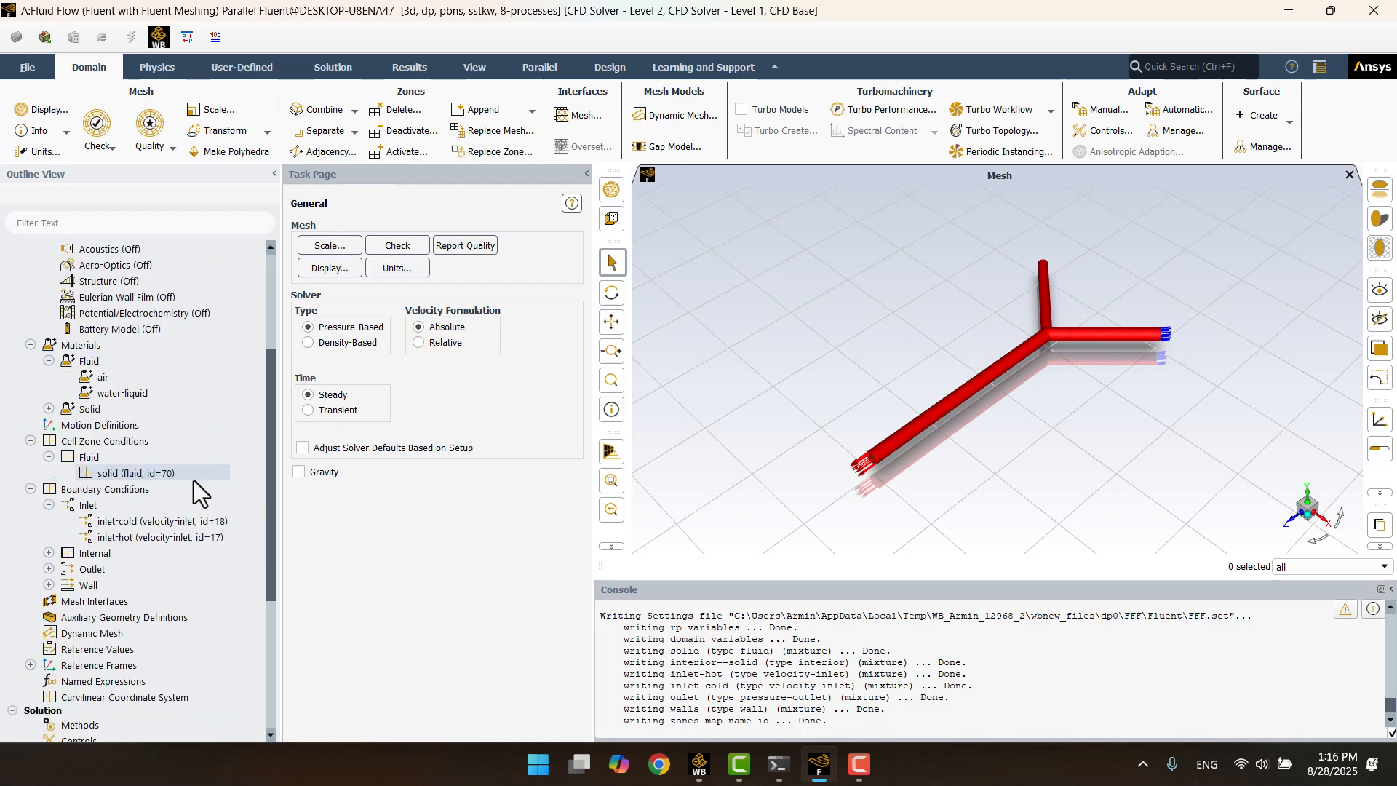
# - Set the velocity magnitude of the inlet-cold velocity inlet to 1 m/s
pyautogui.doubleClick(115, 525)
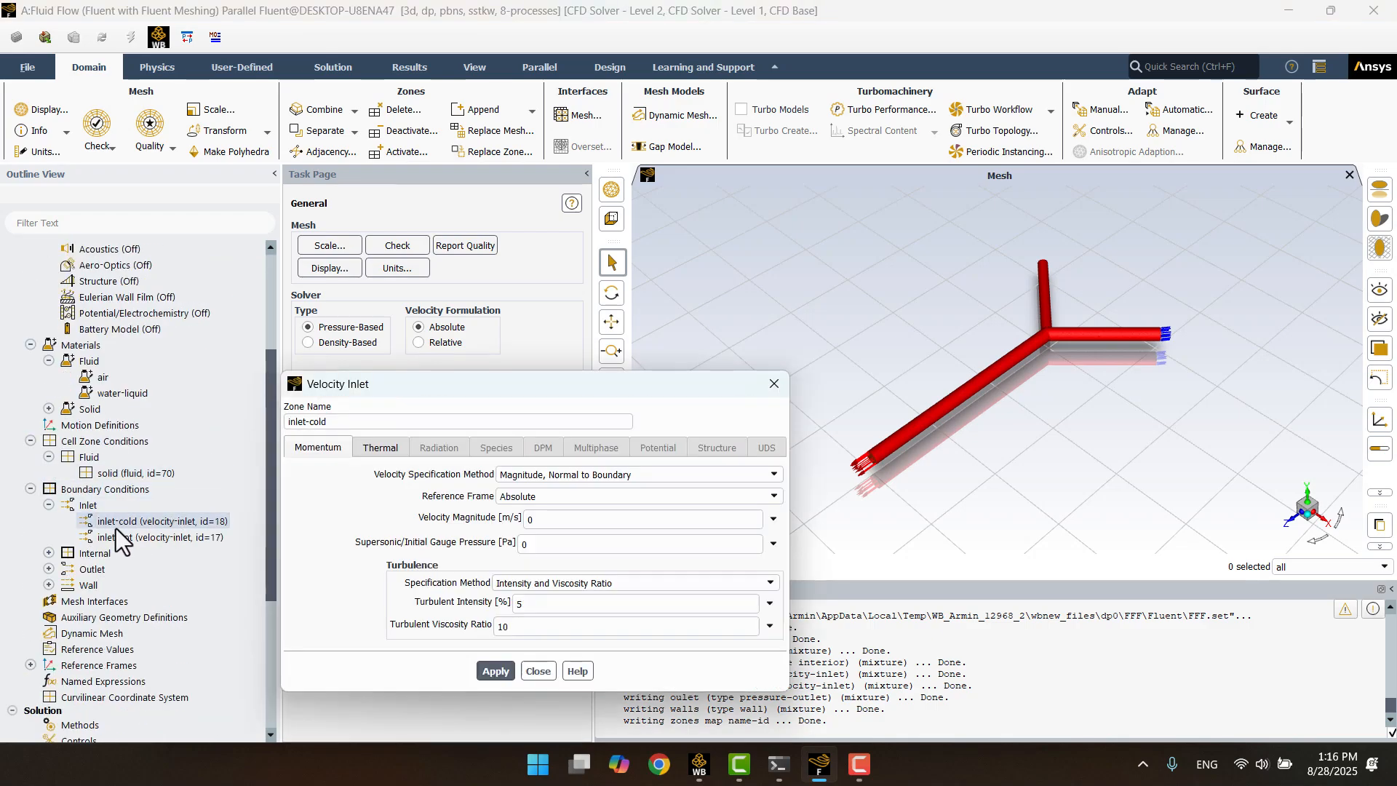
pyautogui.click(366, 449)
pyautogui.click(326, 447)
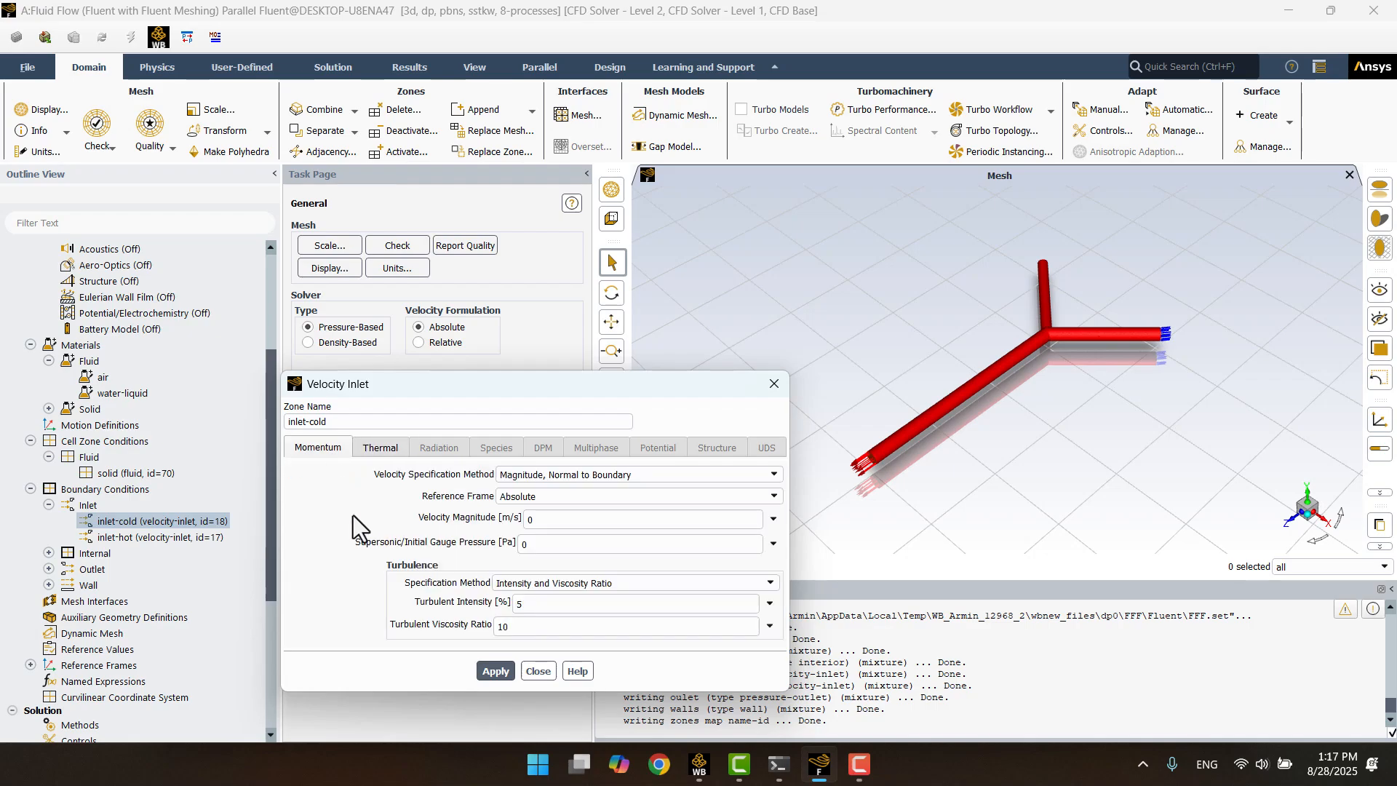
pyautogui.doubleClick(530, 519)
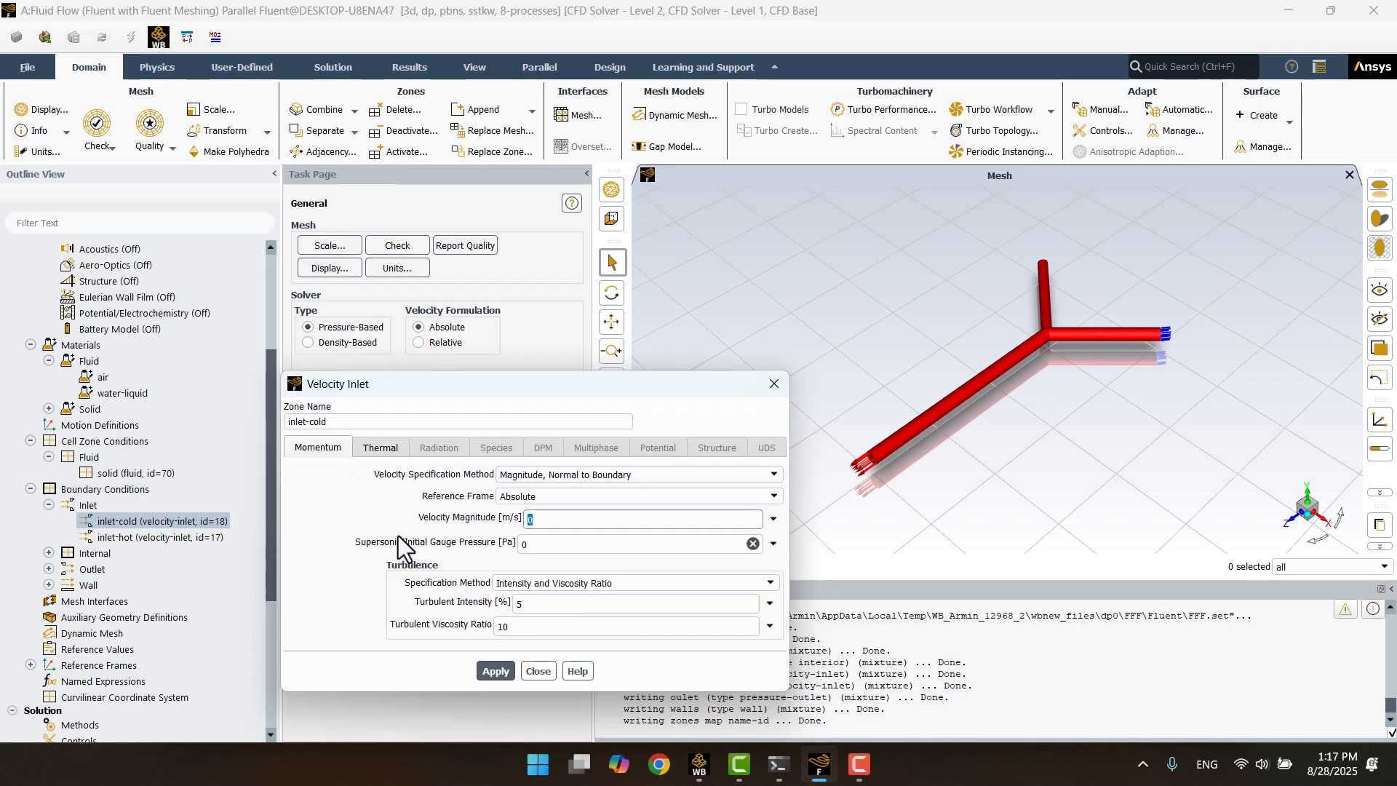
pyautogui.write('1')
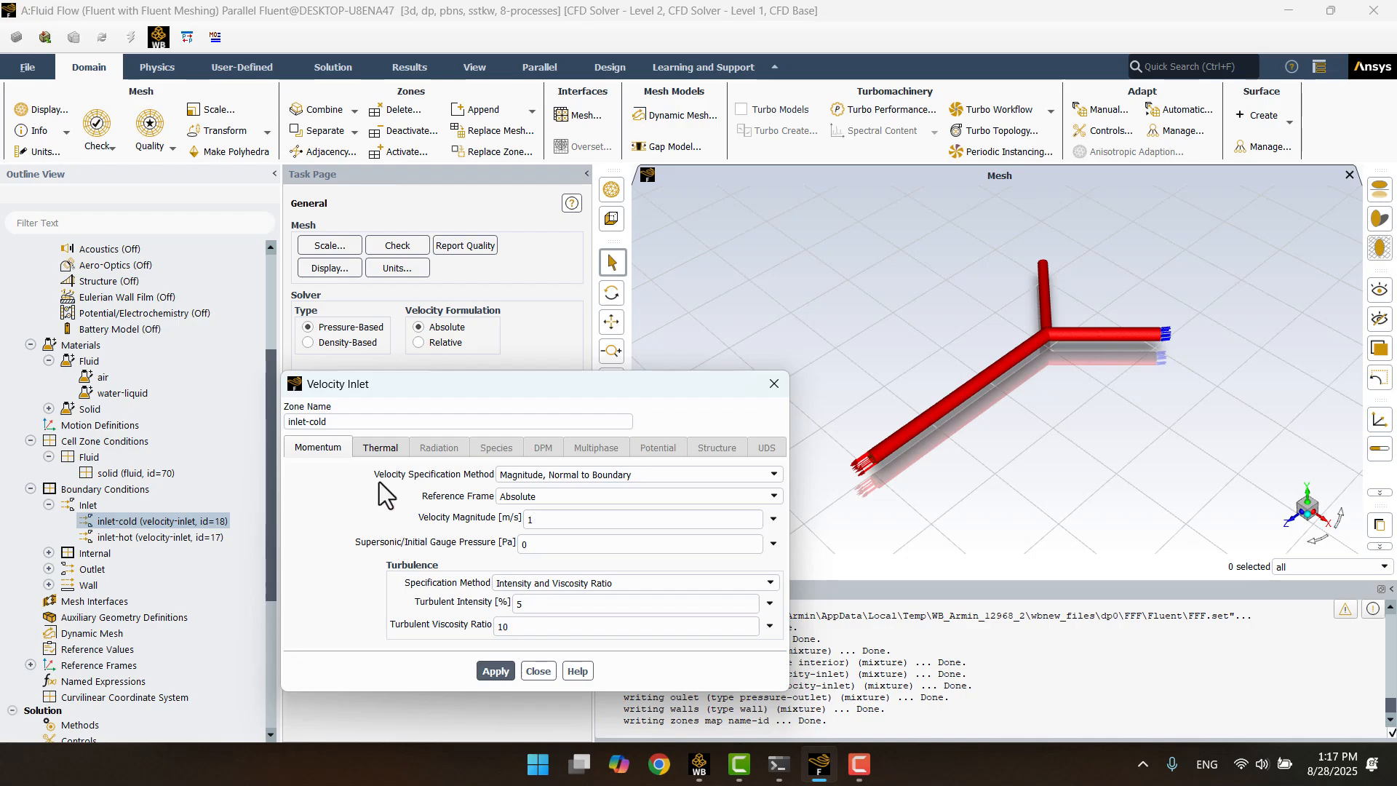
# - Change the unit for the temperature quantity to C while the inlet-cold thermal settings are shown
pyautogui.click(389, 450)
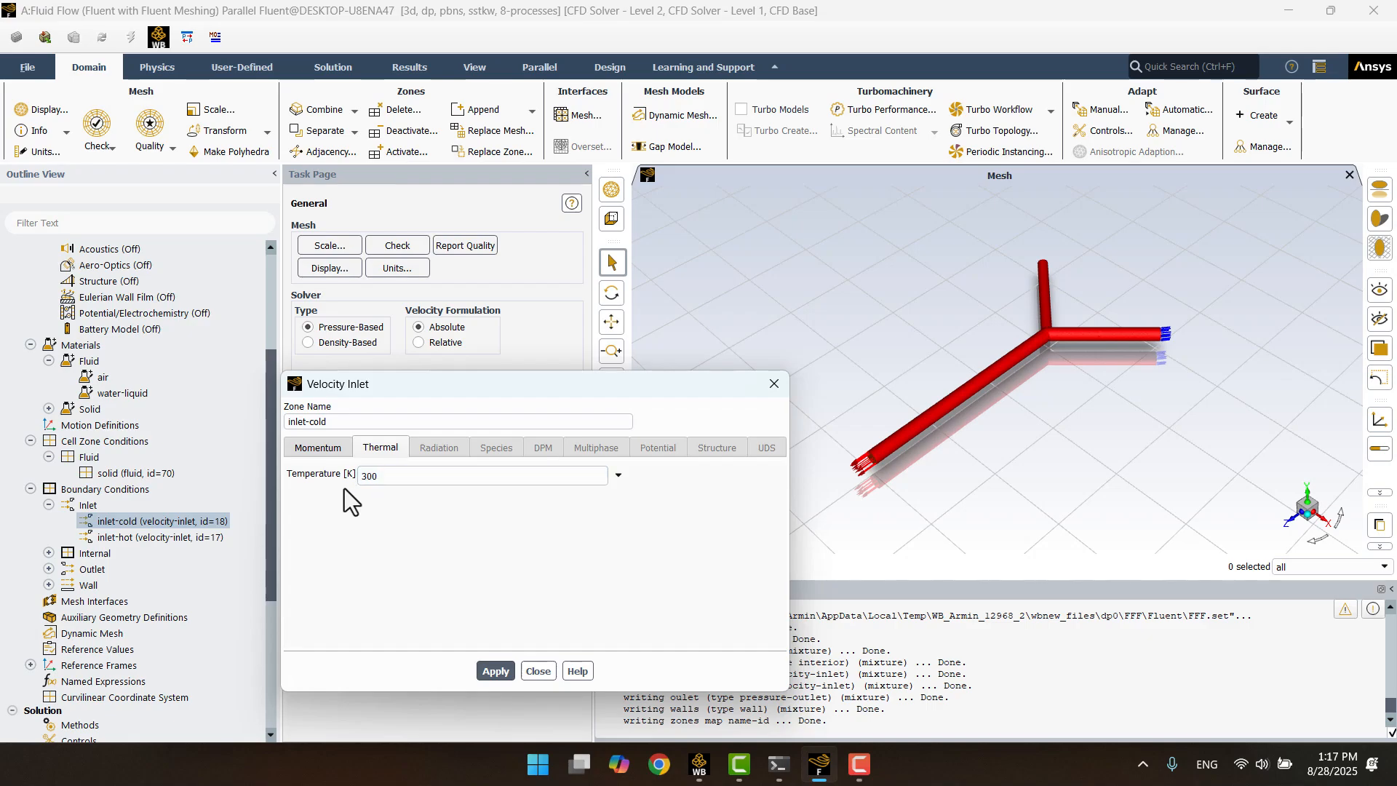
pyautogui.click(42, 153)
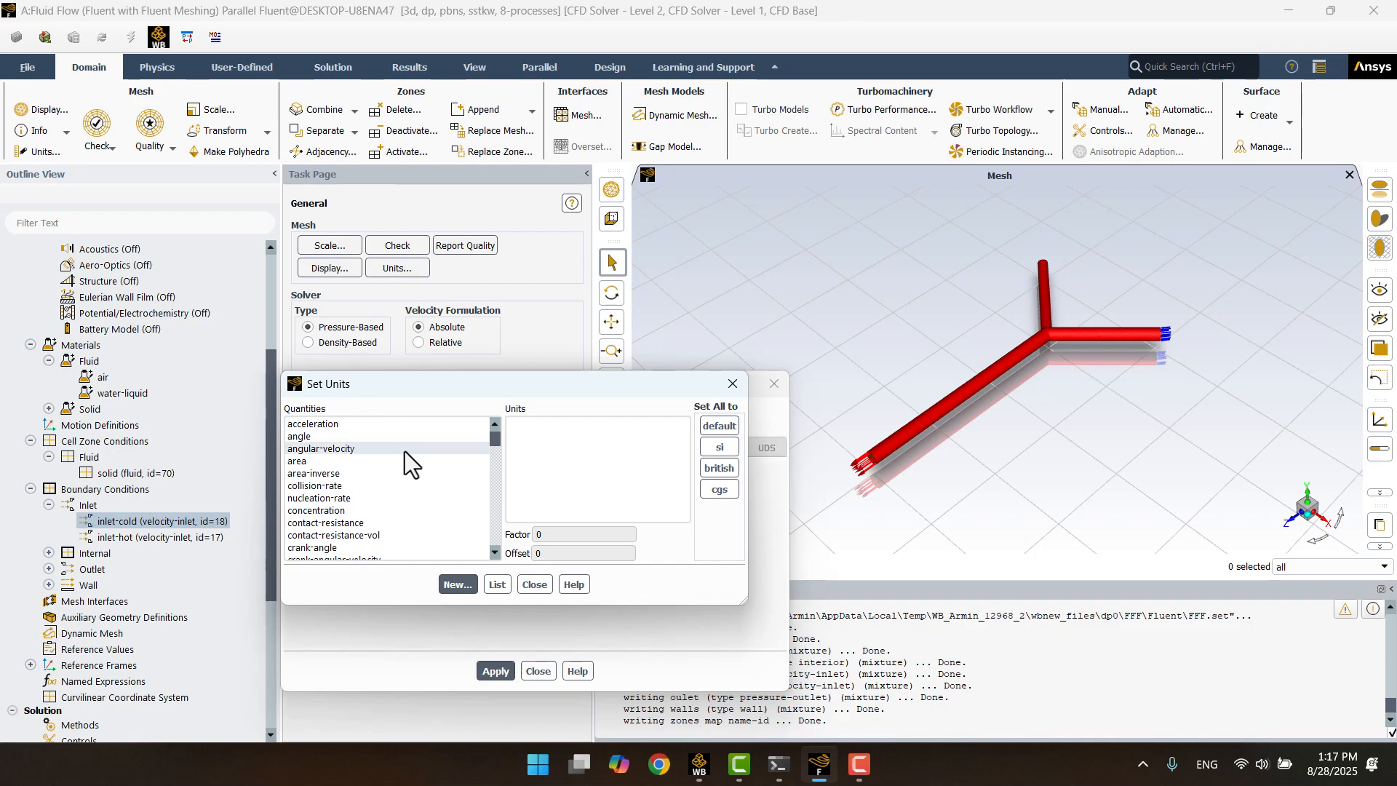
pyautogui.scroll(-20, 405, 451)
pyautogui.scroll(-5, 405, 451)
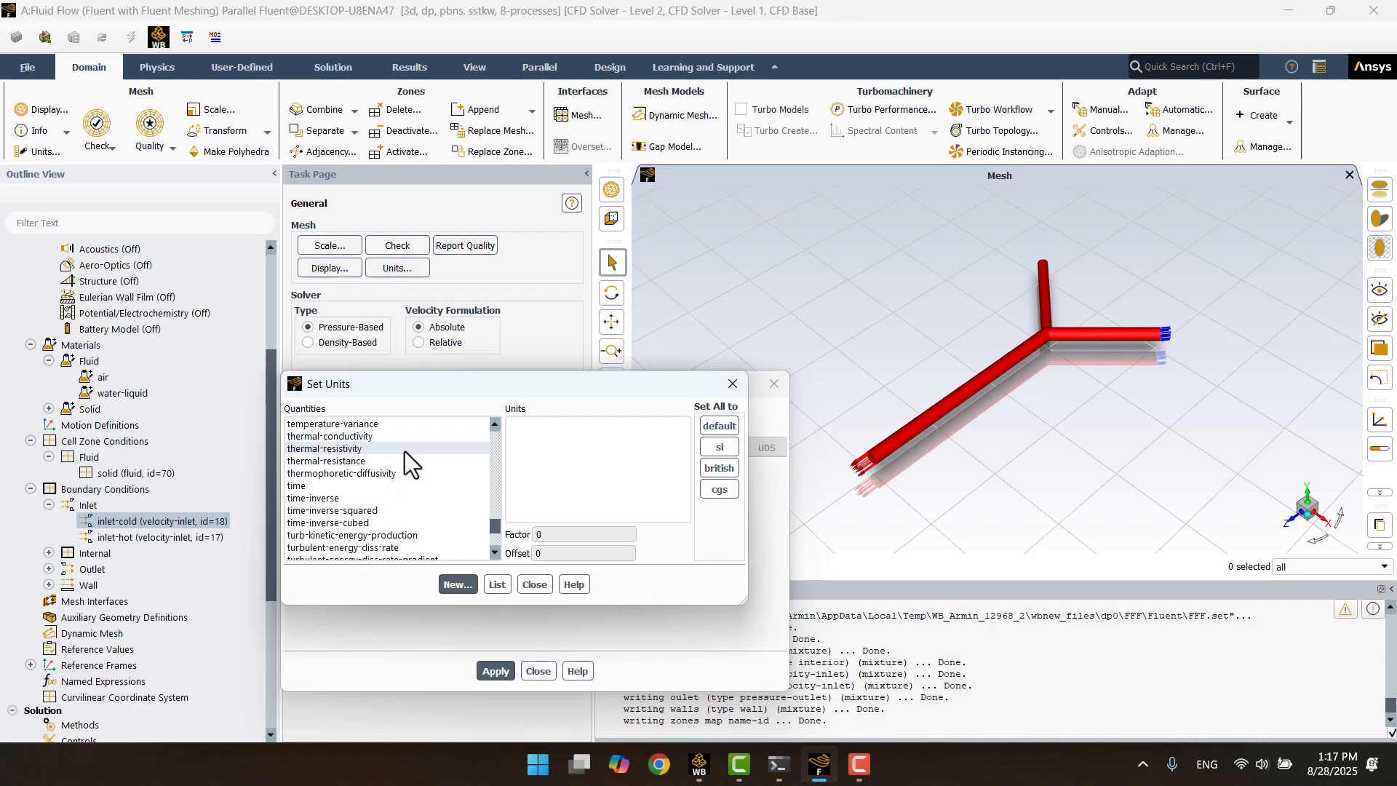
pyautogui.click(331, 486)
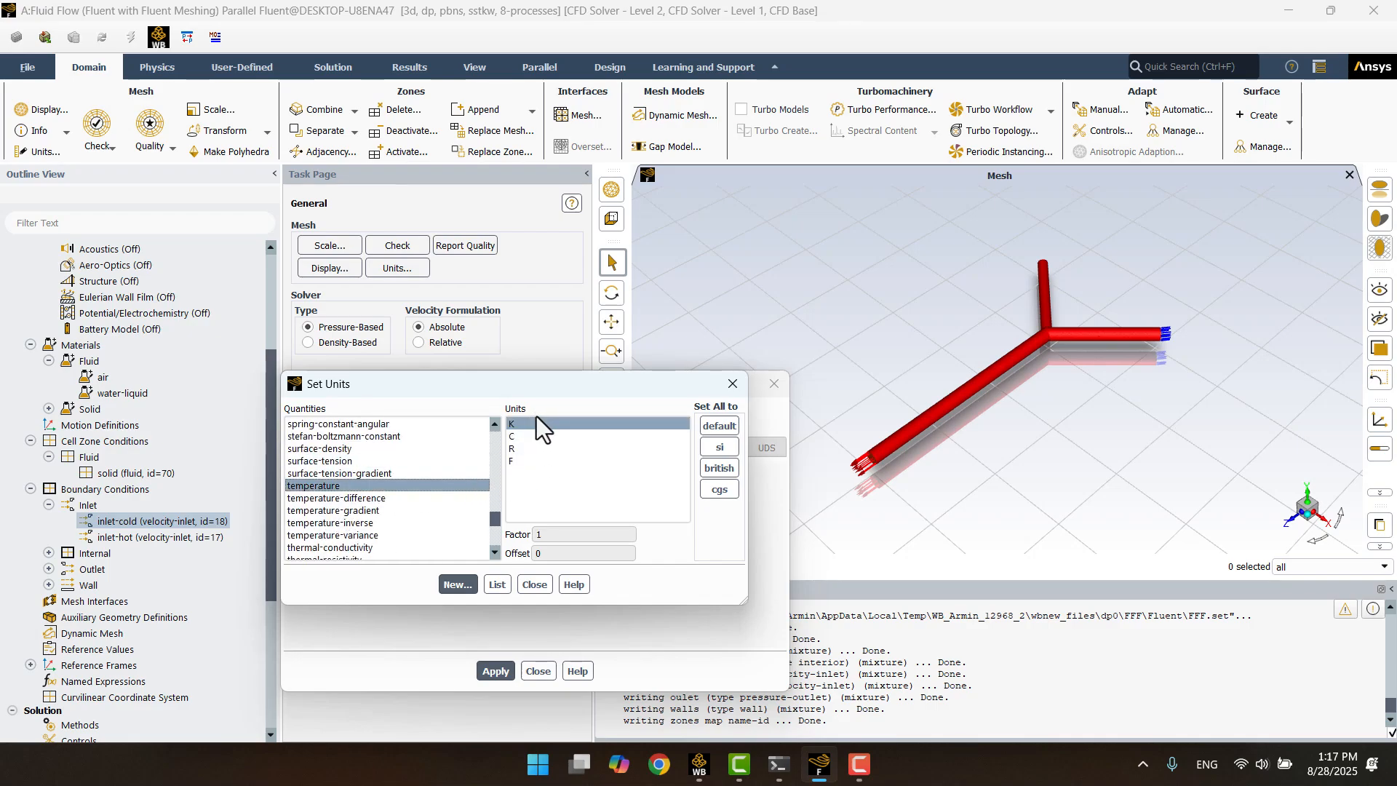
pyautogui.click(537, 435)
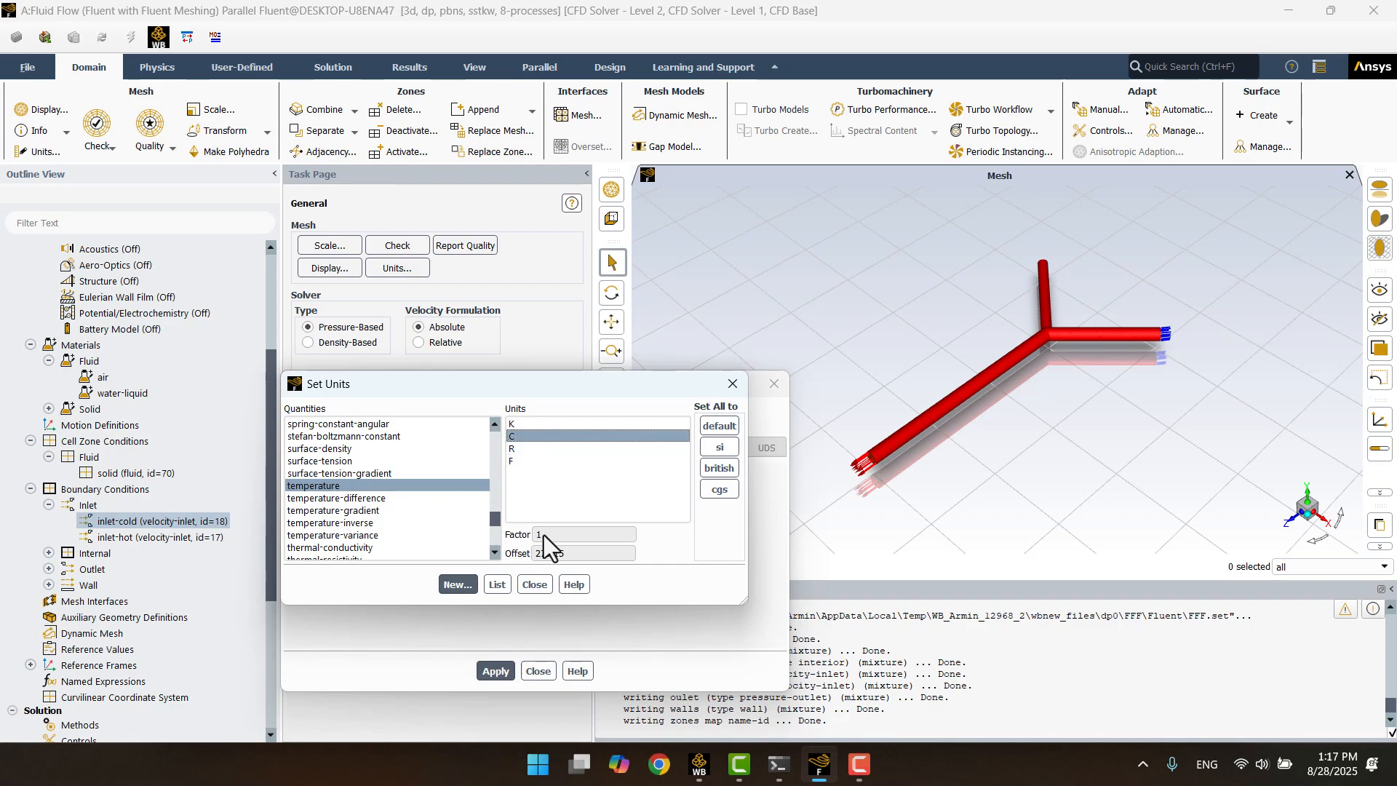
pyautogui.click(533, 584)
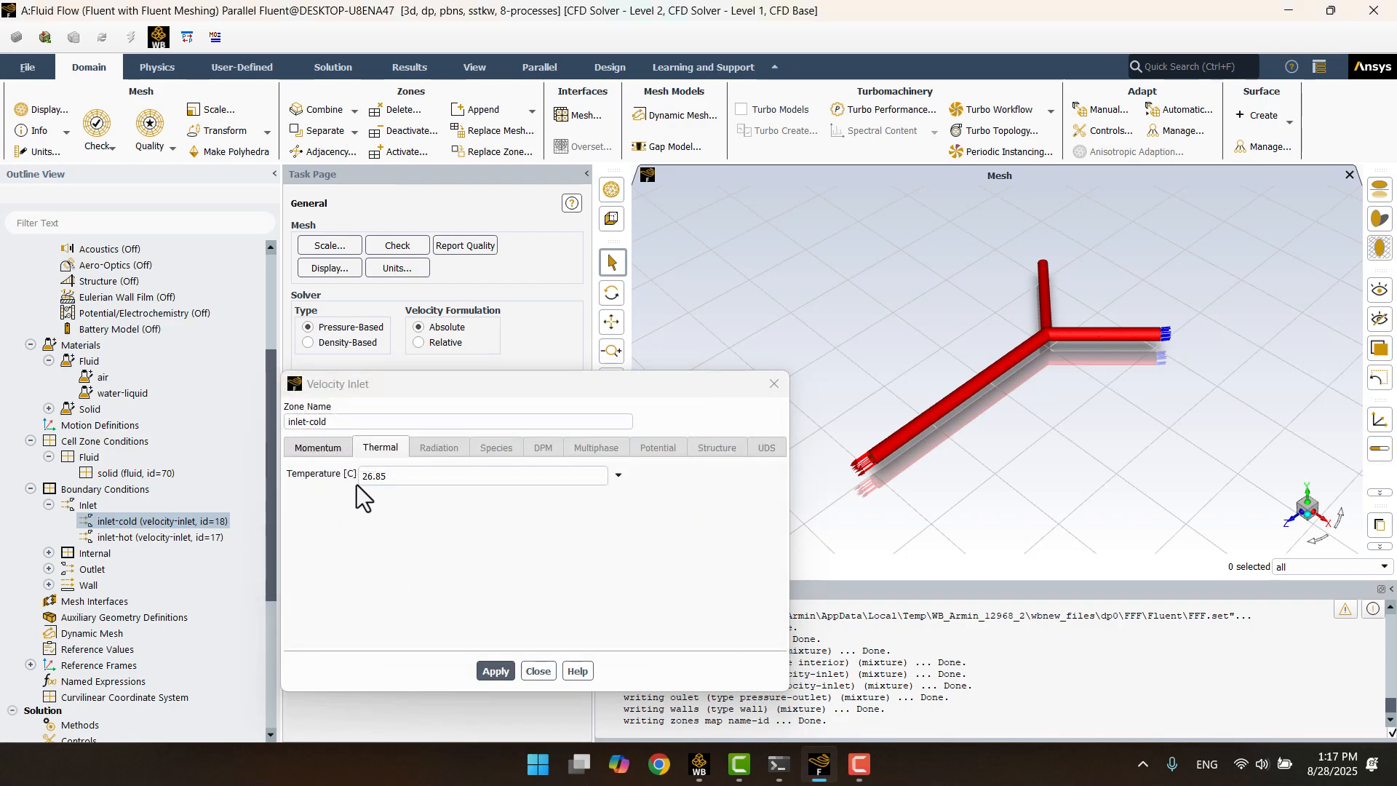
# - Set the inlet-cold temperature to 20 °C, apply it, recheck the momentum settings and close the boundary condition
pyautogui.doubleClick(407, 475)
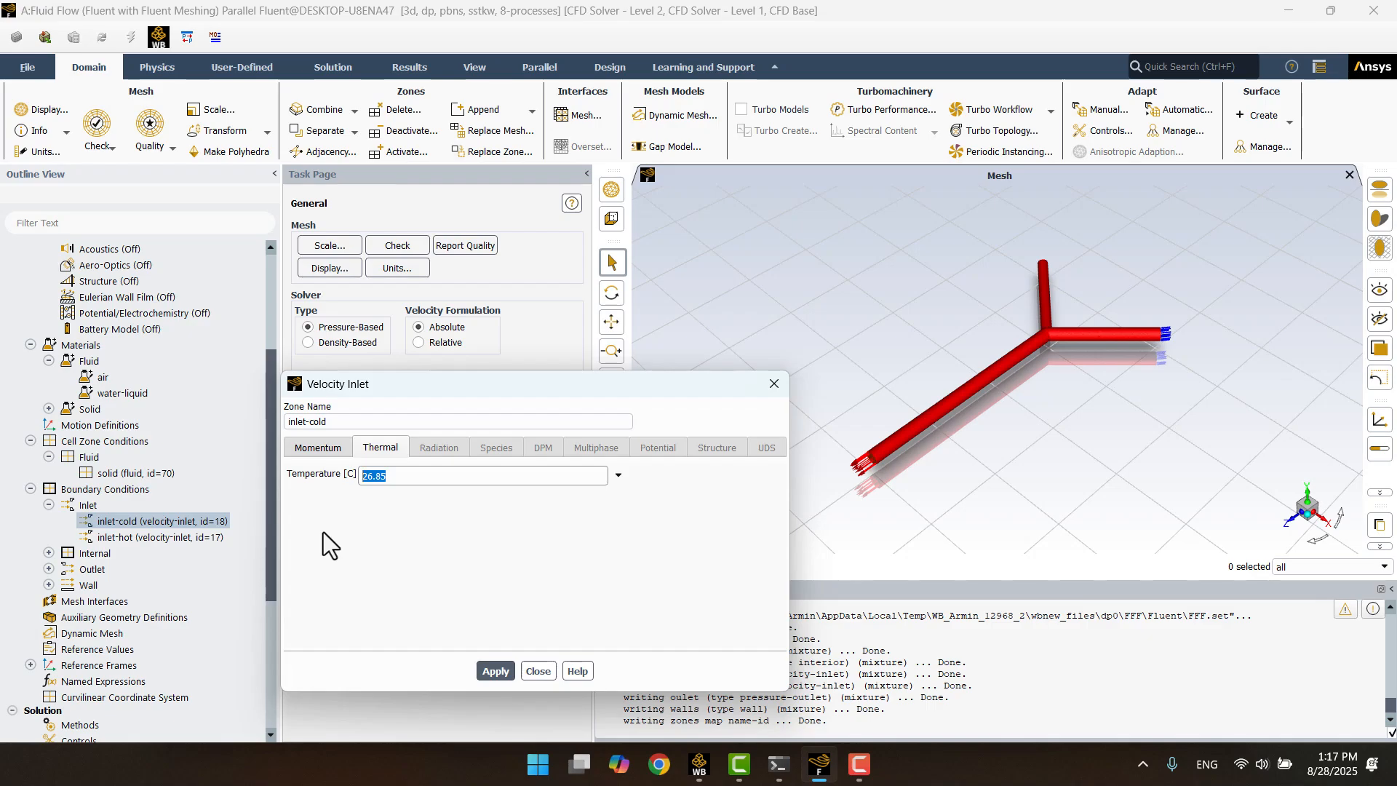
pyautogui.write('20')
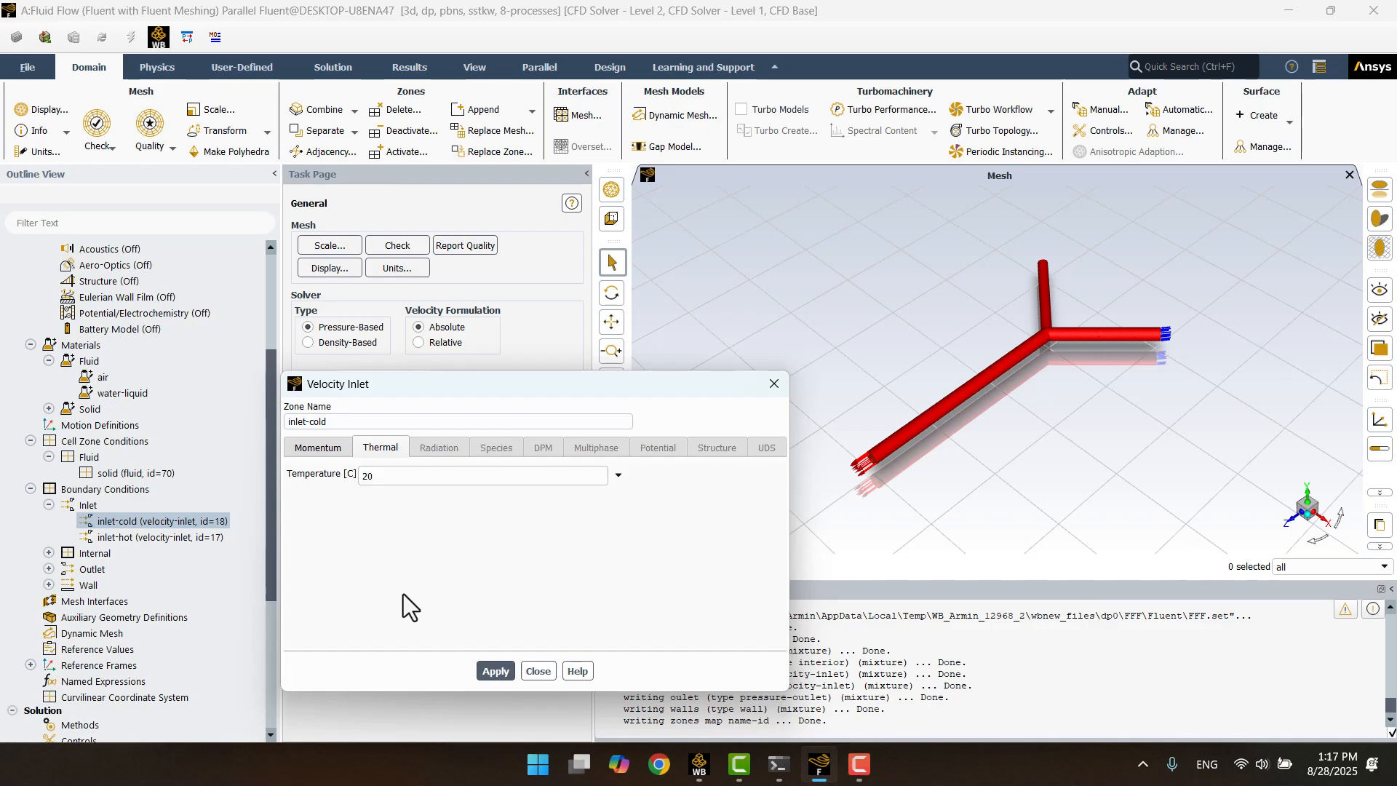
pyautogui.click(497, 671)
pyautogui.click(309, 447)
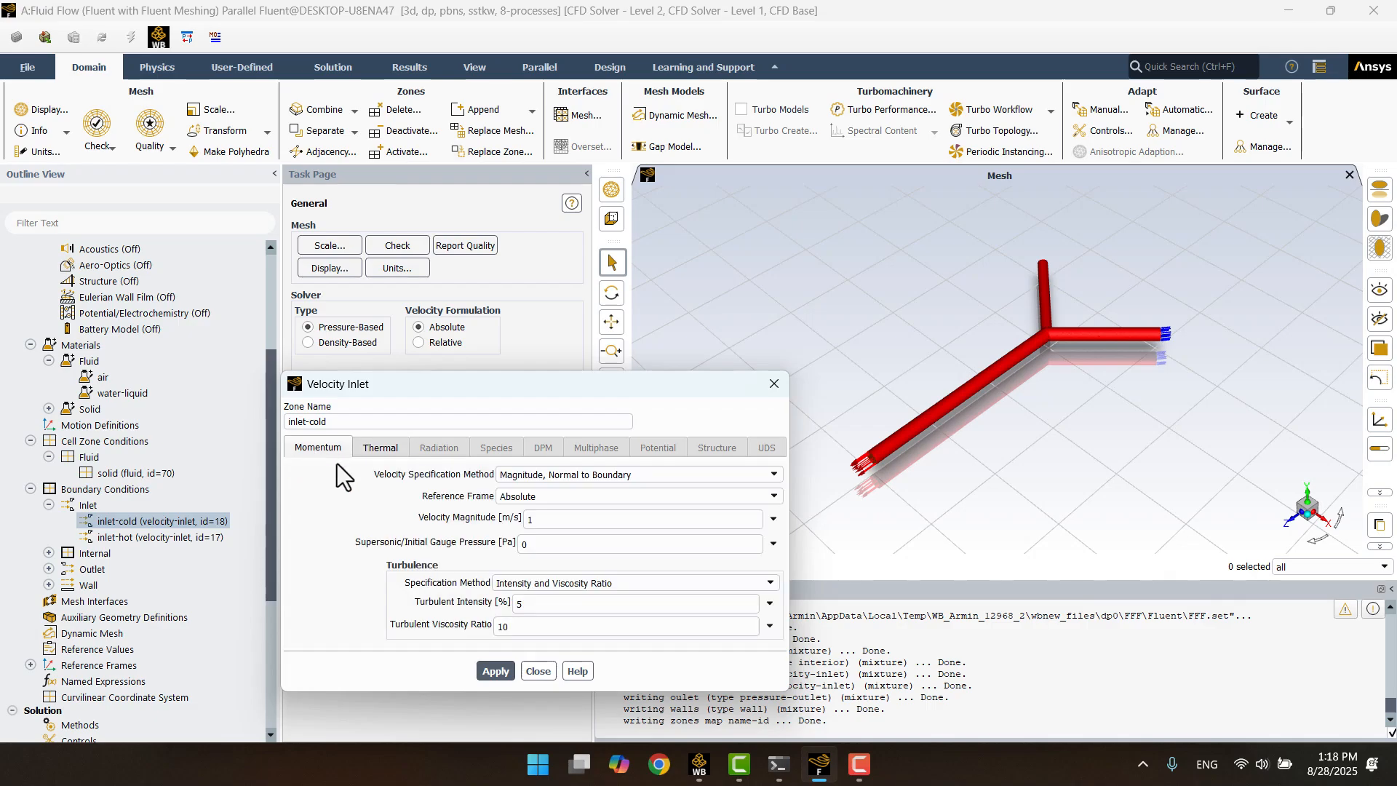
pyautogui.click(533, 519)
pyautogui.click(537, 670)
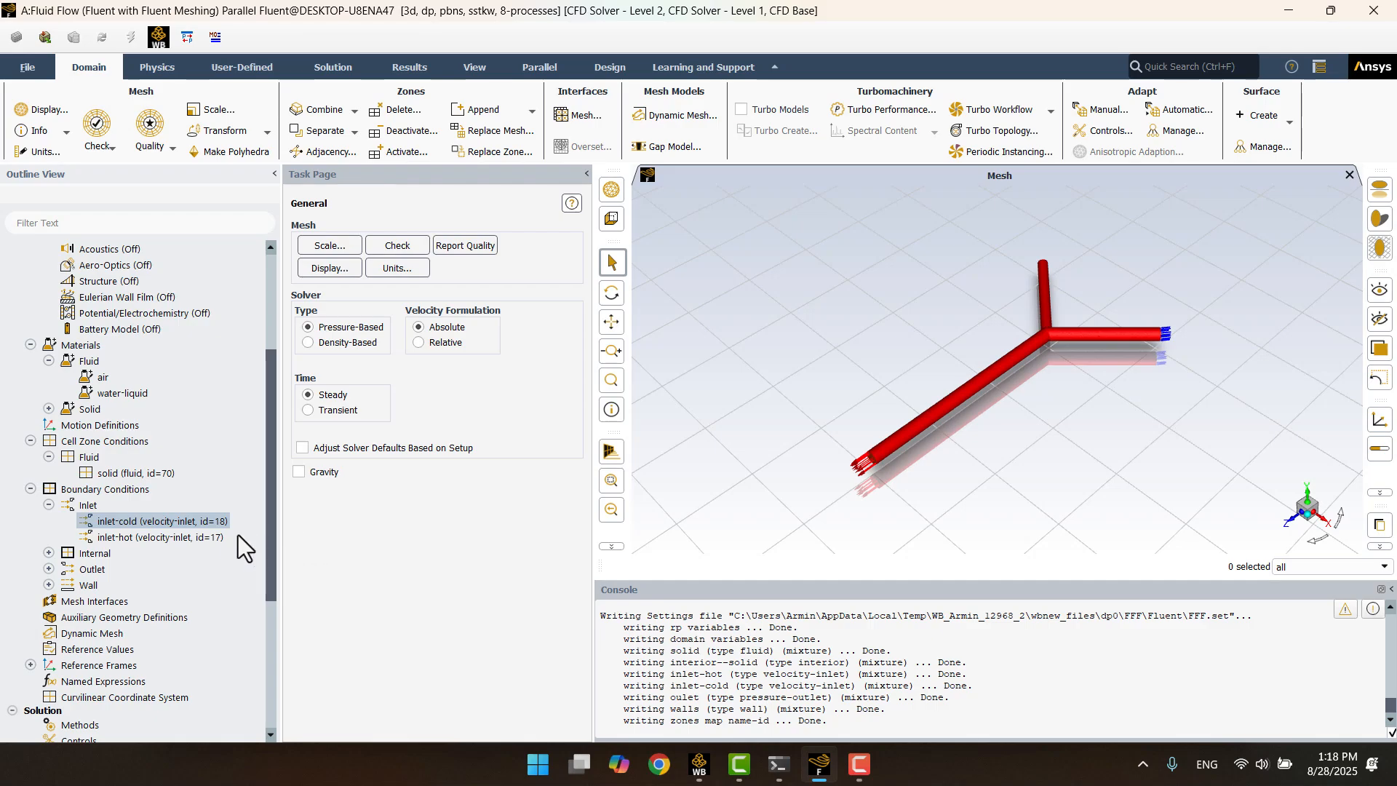
# - Set the temperature of the inlet-hot velocity inlet to 70 °C, apply it and close the boundary condition
pyautogui.doubleClick(107, 538)
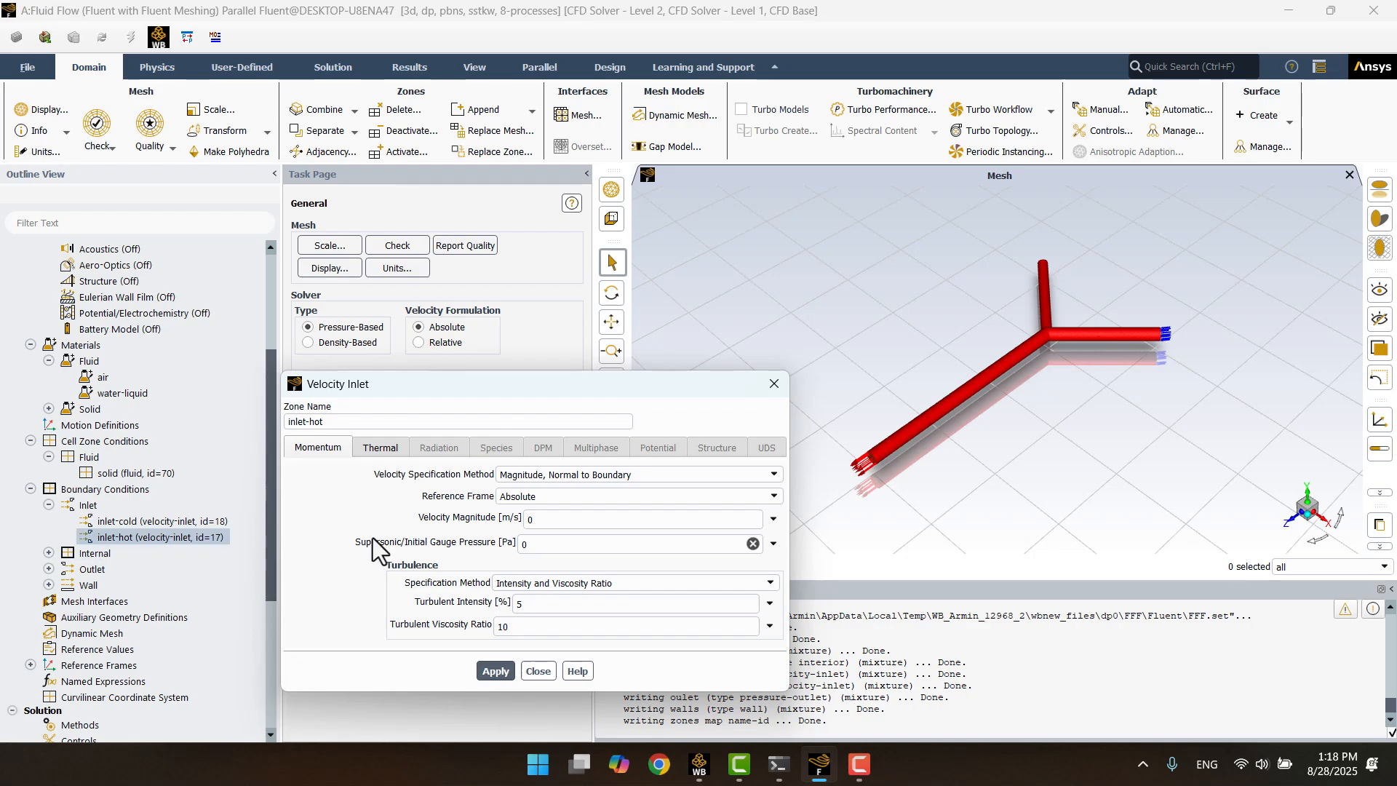
pyautogui.doubleClick(553, 519)
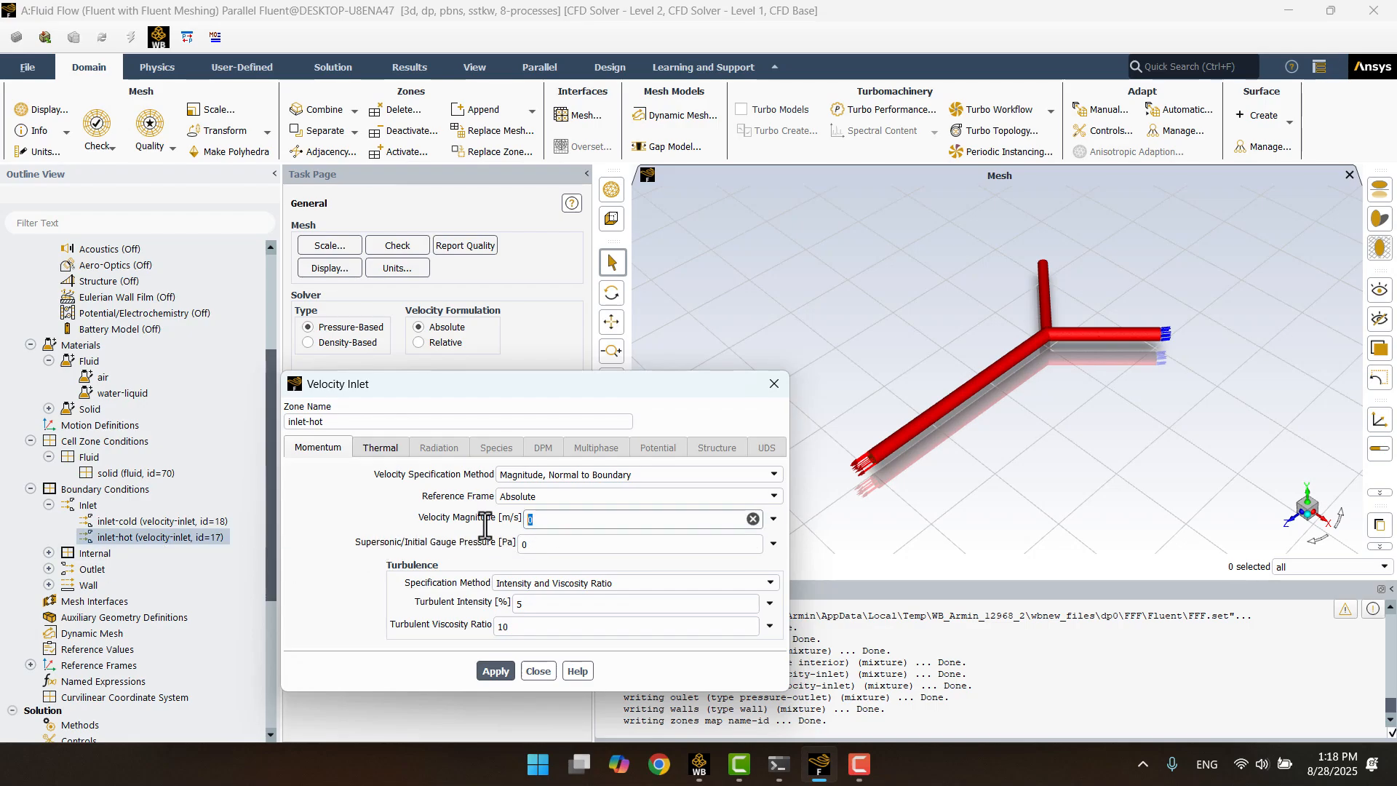
pyautogui.click(377, 450)
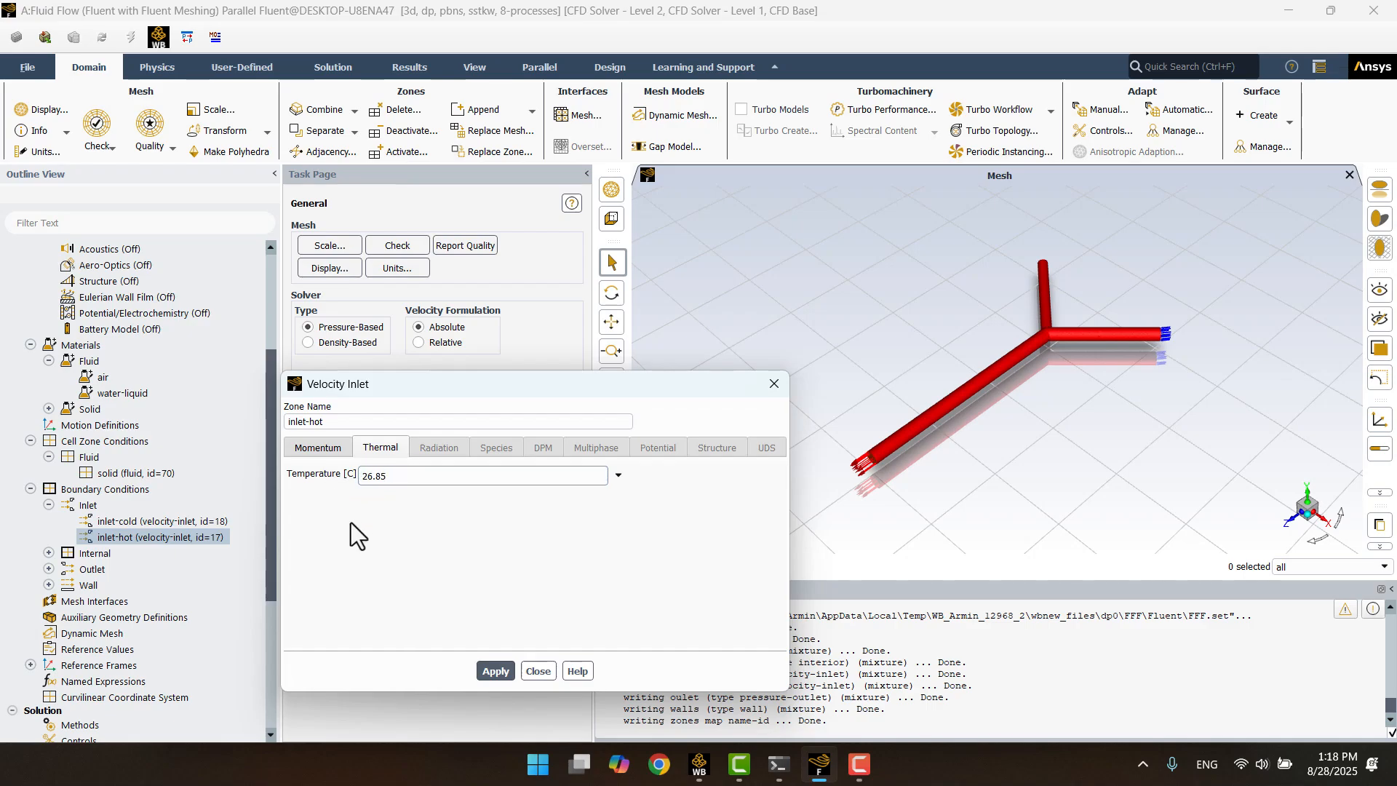
pyautogui.press('BackSpace')
pyautogui.press('BackSpace')
pyautogui.press('BackSpace')
pyautogui.press('BackSpace')
pyautogui.press('BackSpace')
pyautogui.write('7')
pyautogui.click(489, 664)
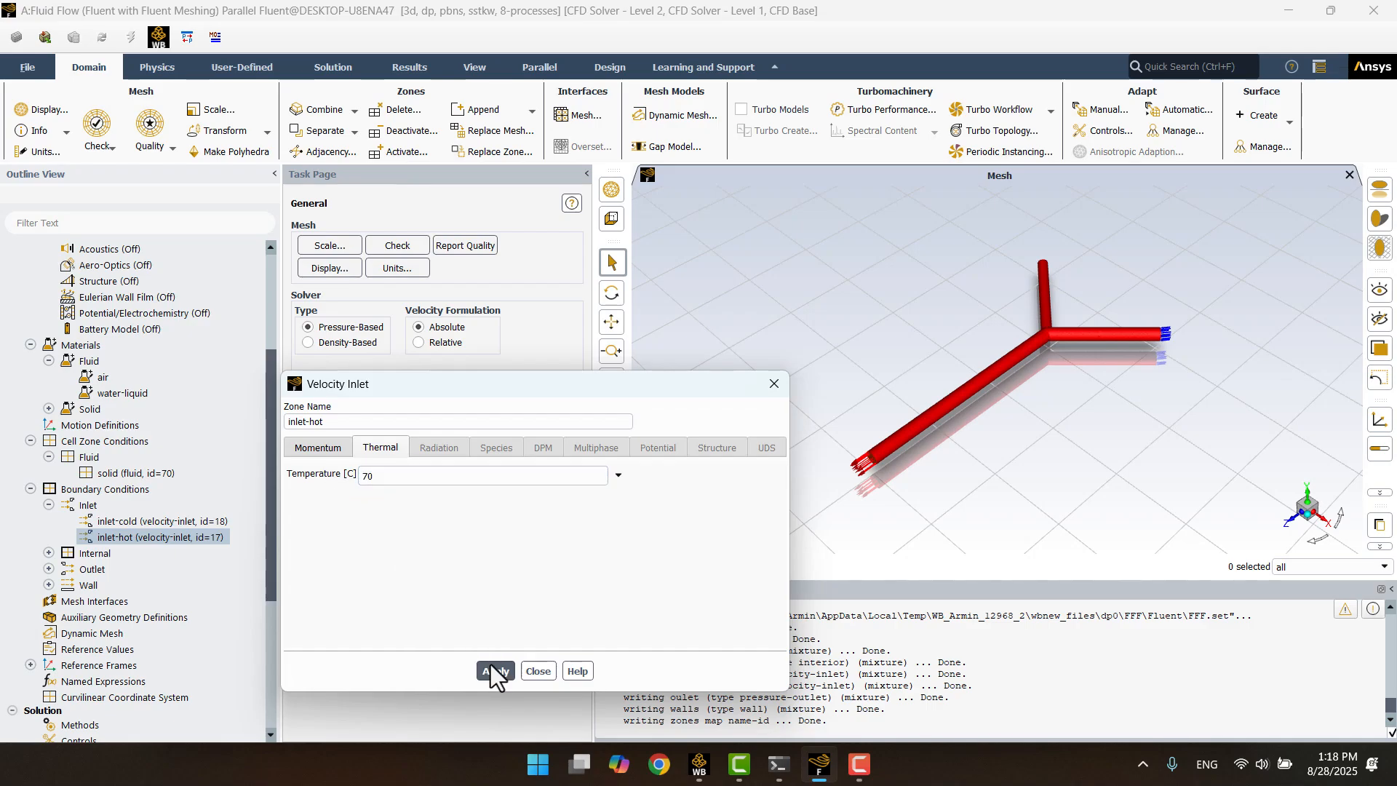
pyautogui.click(538, 670)
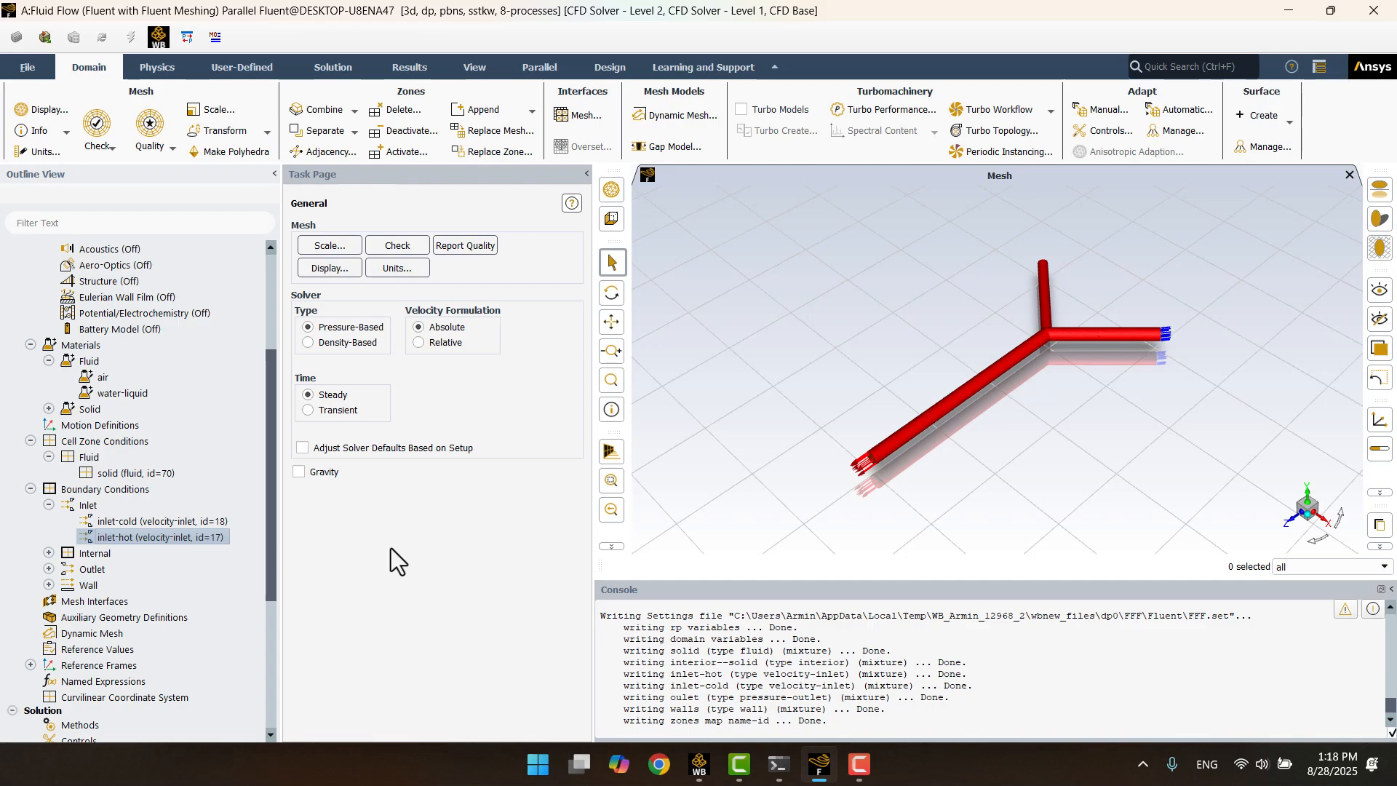
# - Check which boundary types are available for inlet-cold, leaving its current type selected
pyautogui.keyDown('ctrl'); pyautogui.click(125, 524); pyautogui.keyUp('ctrl')
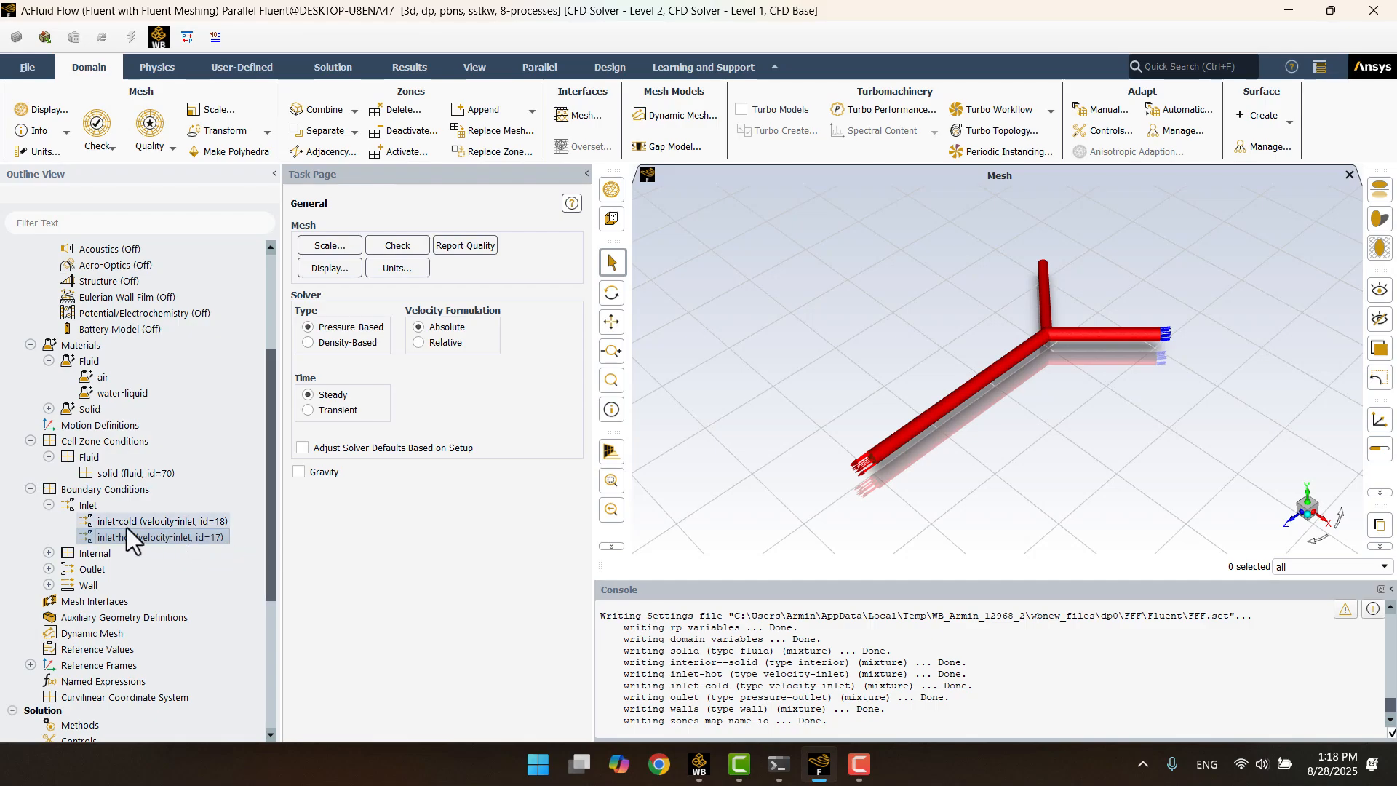
pyautogui.rightClick(119, 526)
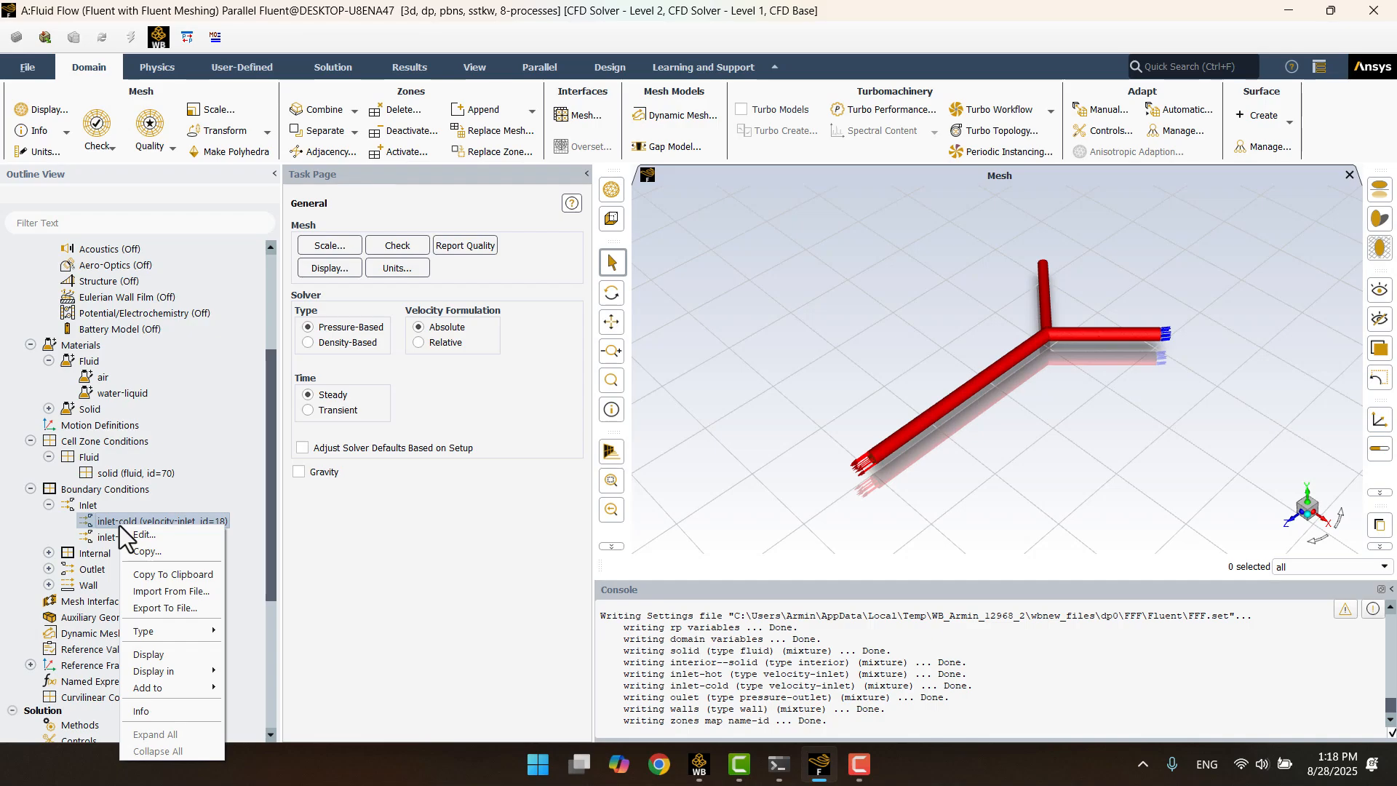
pyautogui.moveTo(158, 635)
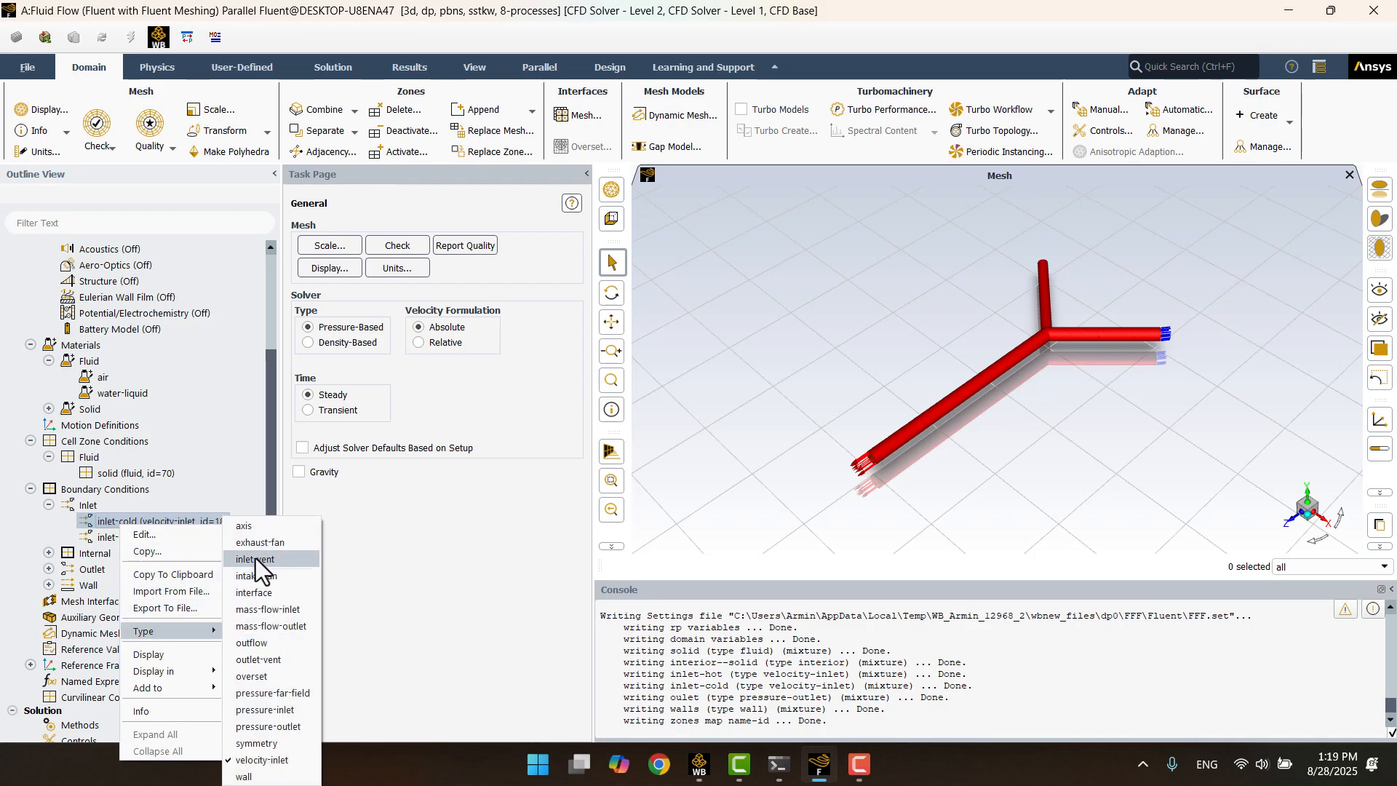
pyautogui.click(383, 532)
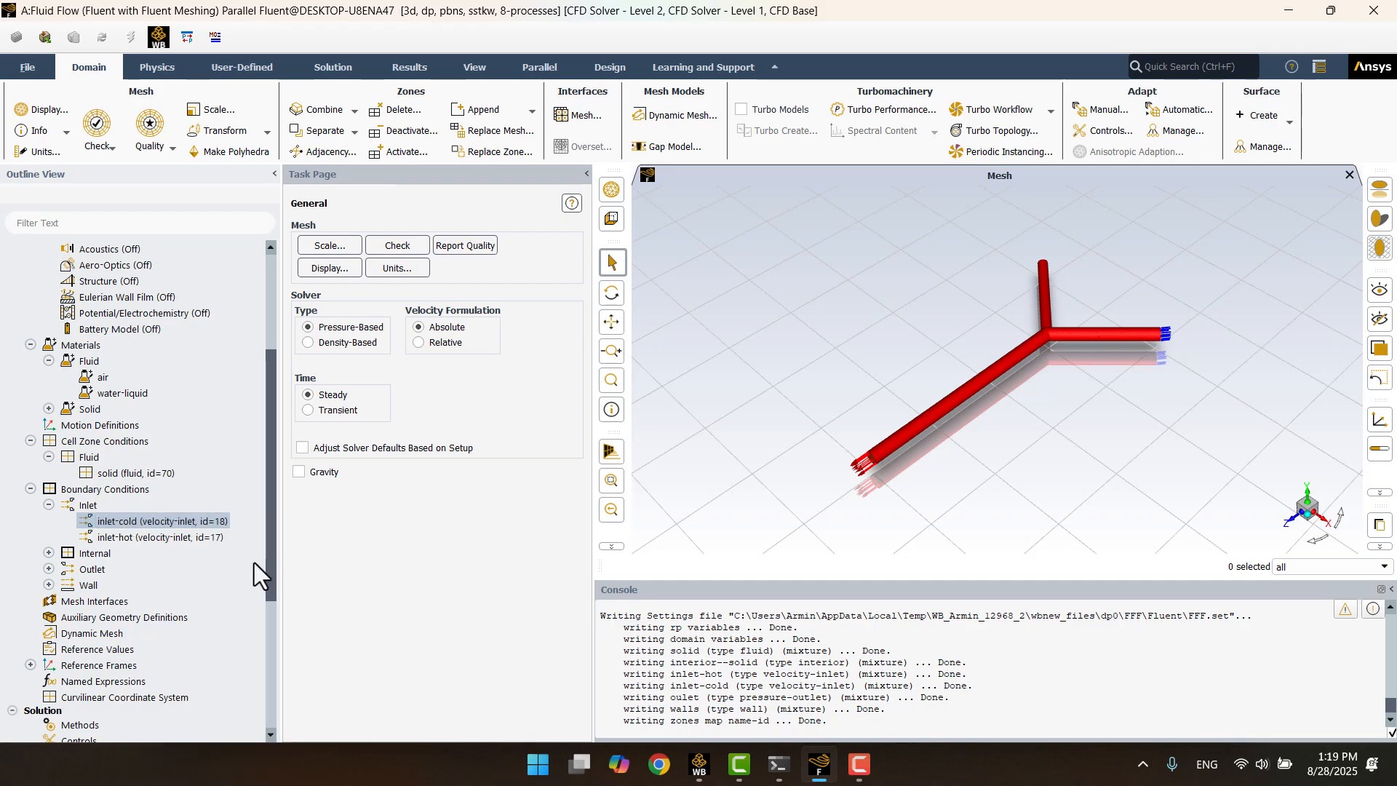
# - Review the momentum and thermal settings of the oulet pressure outlet, then apply its default values and close it
pyautogui.click(48, 570)
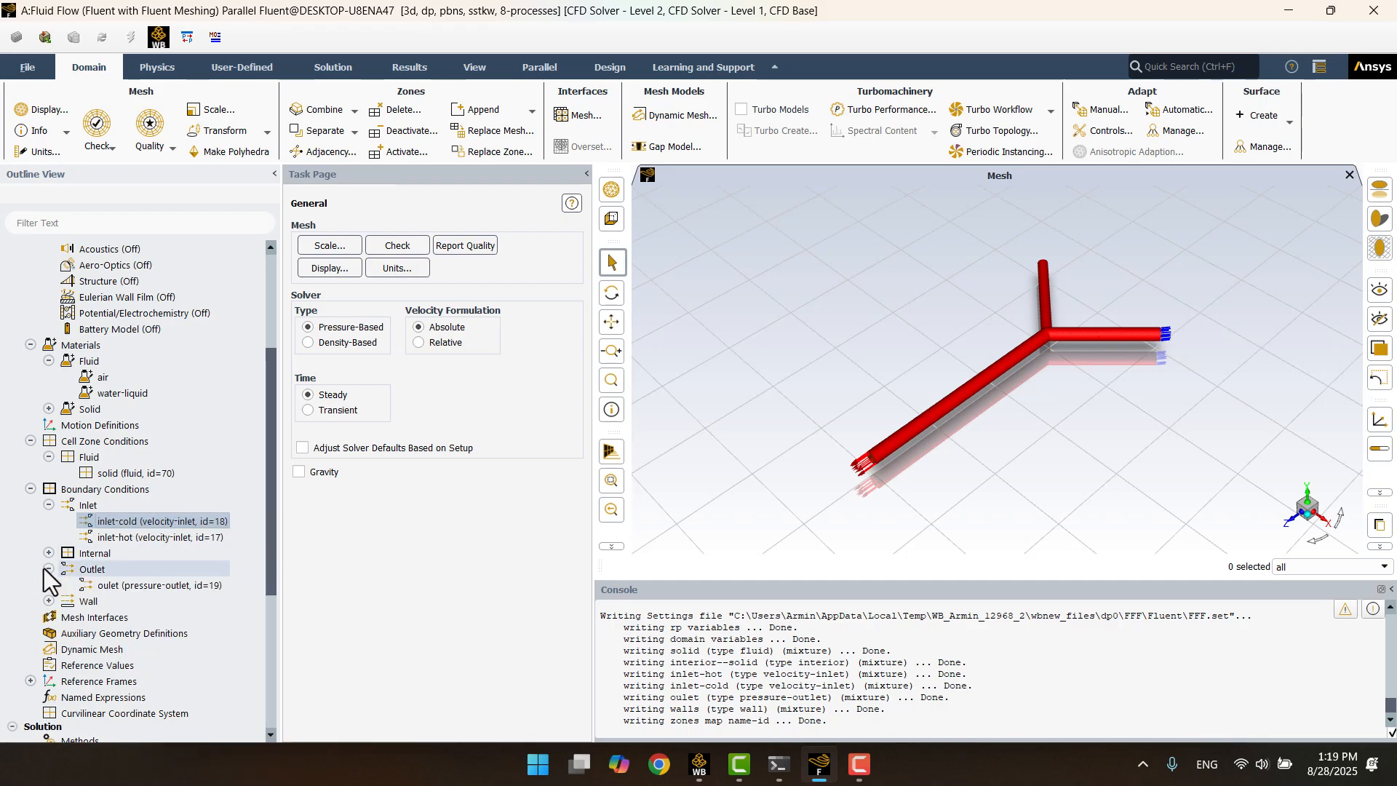
pyautogui.doubleClick(122, 588)
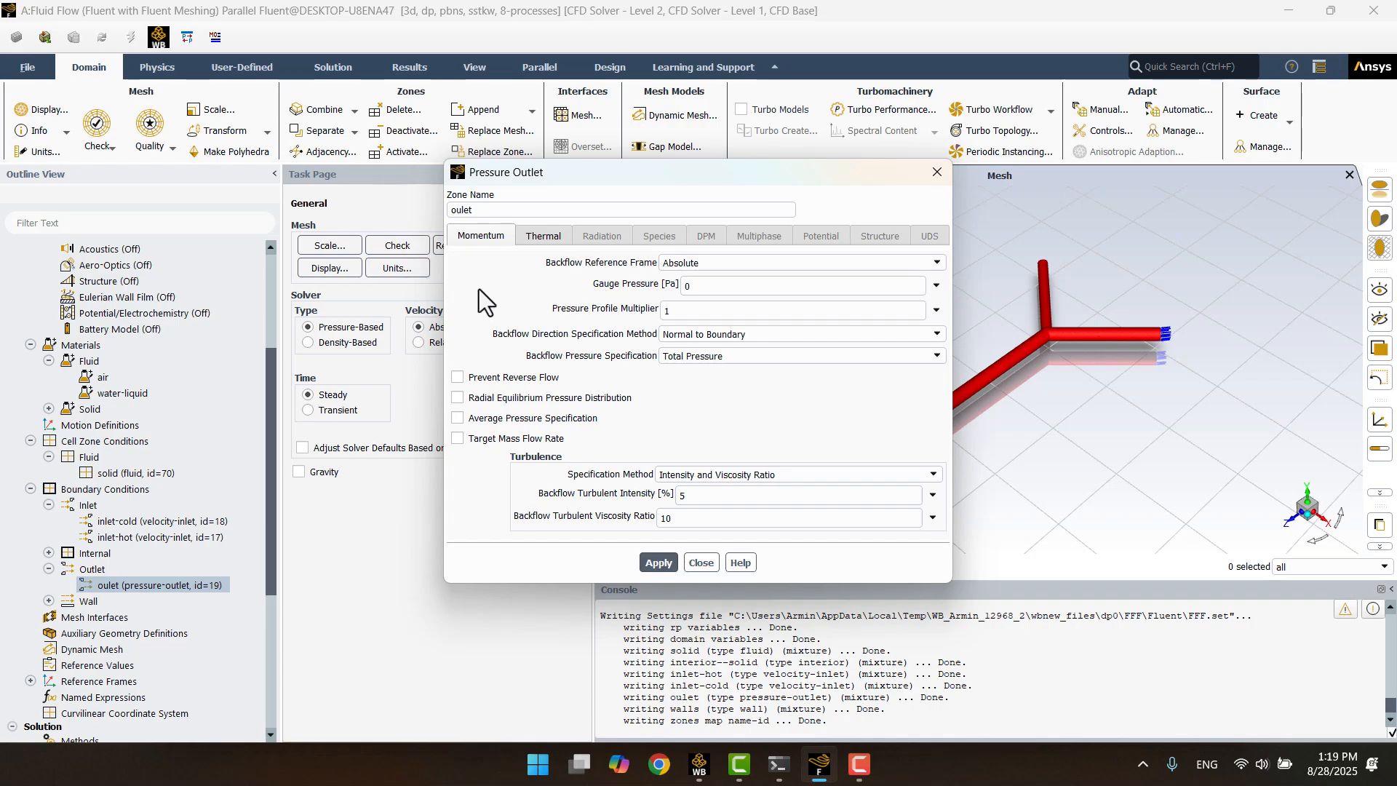
pyautogui.click(544, 237)
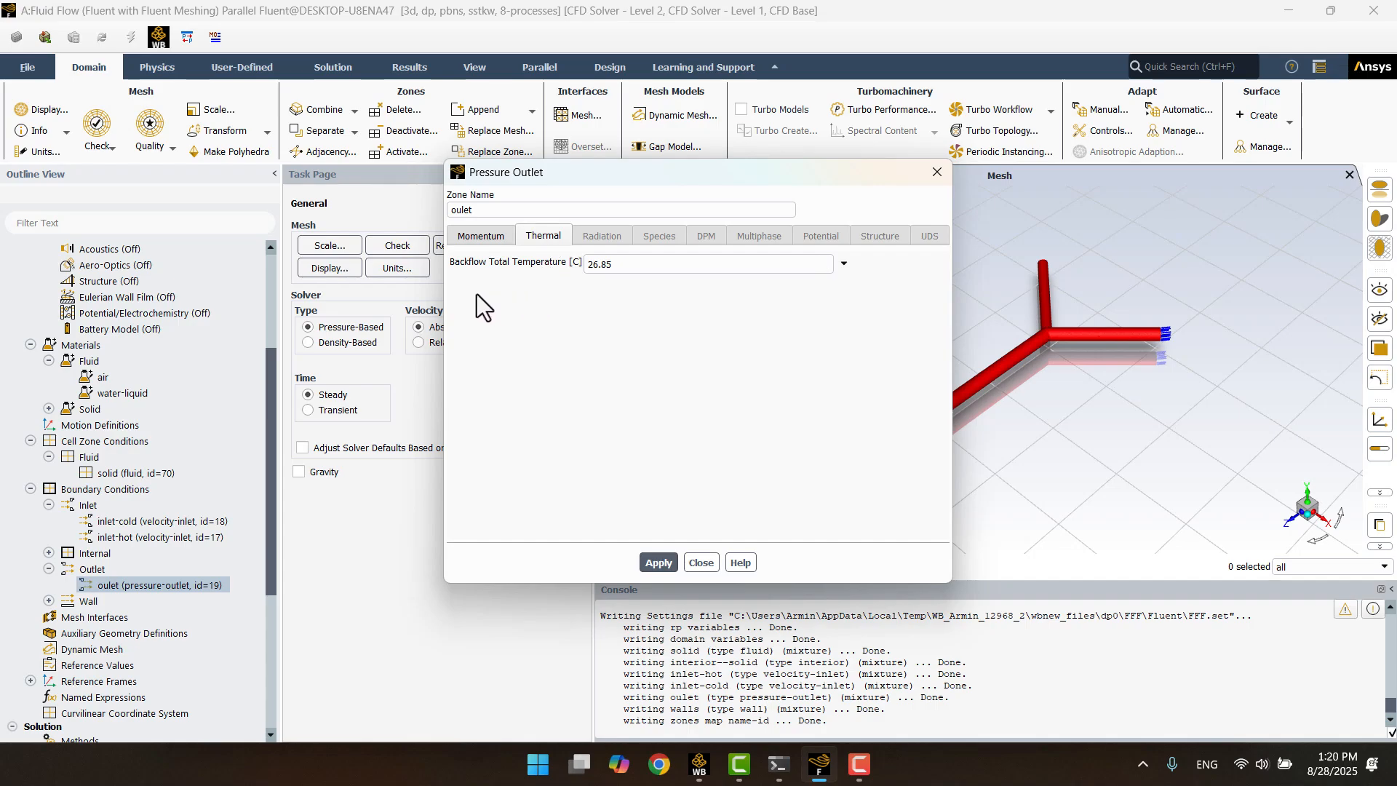
pyautogui.scroll(-3, 1104, 427)
pyautogui.scroll(4, 976, 457)
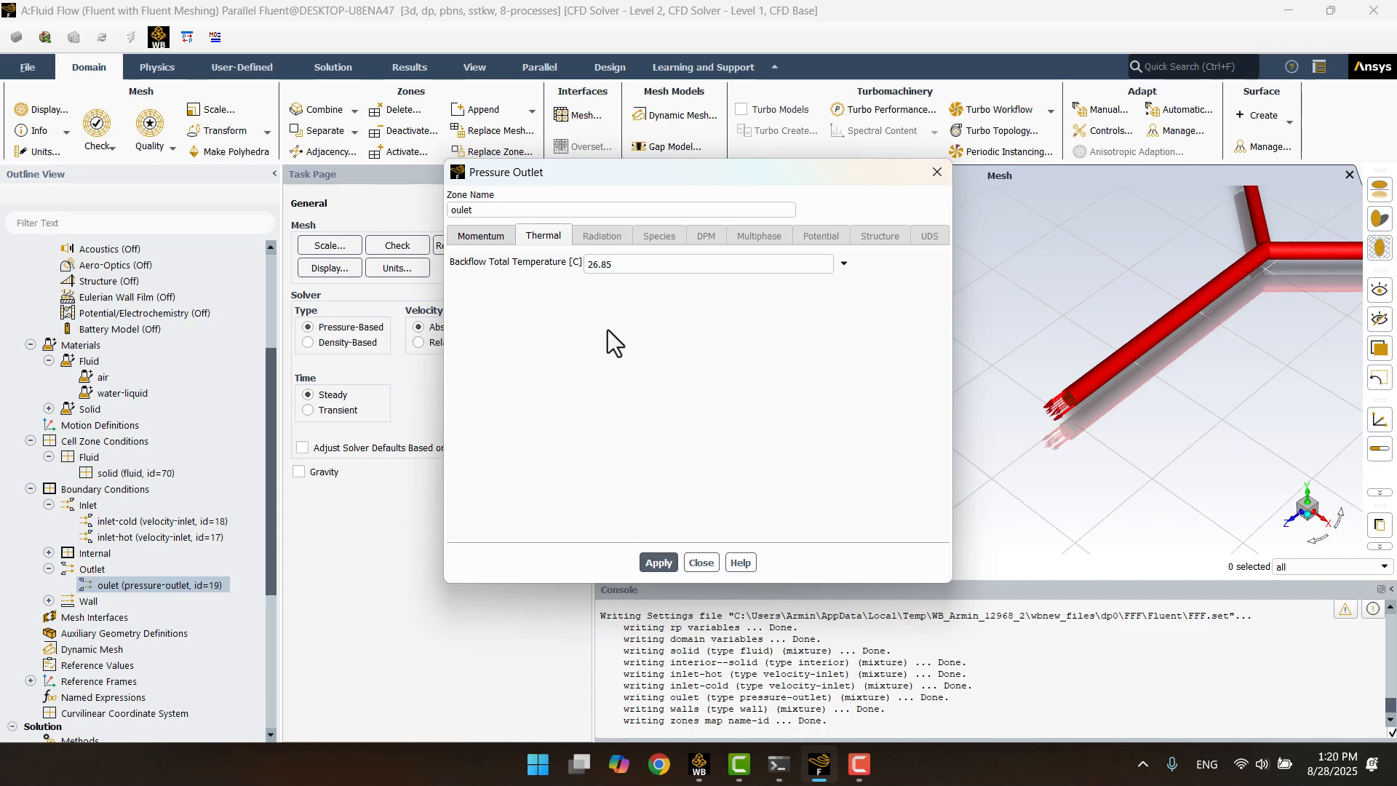
pyautogui.click(463, 229)
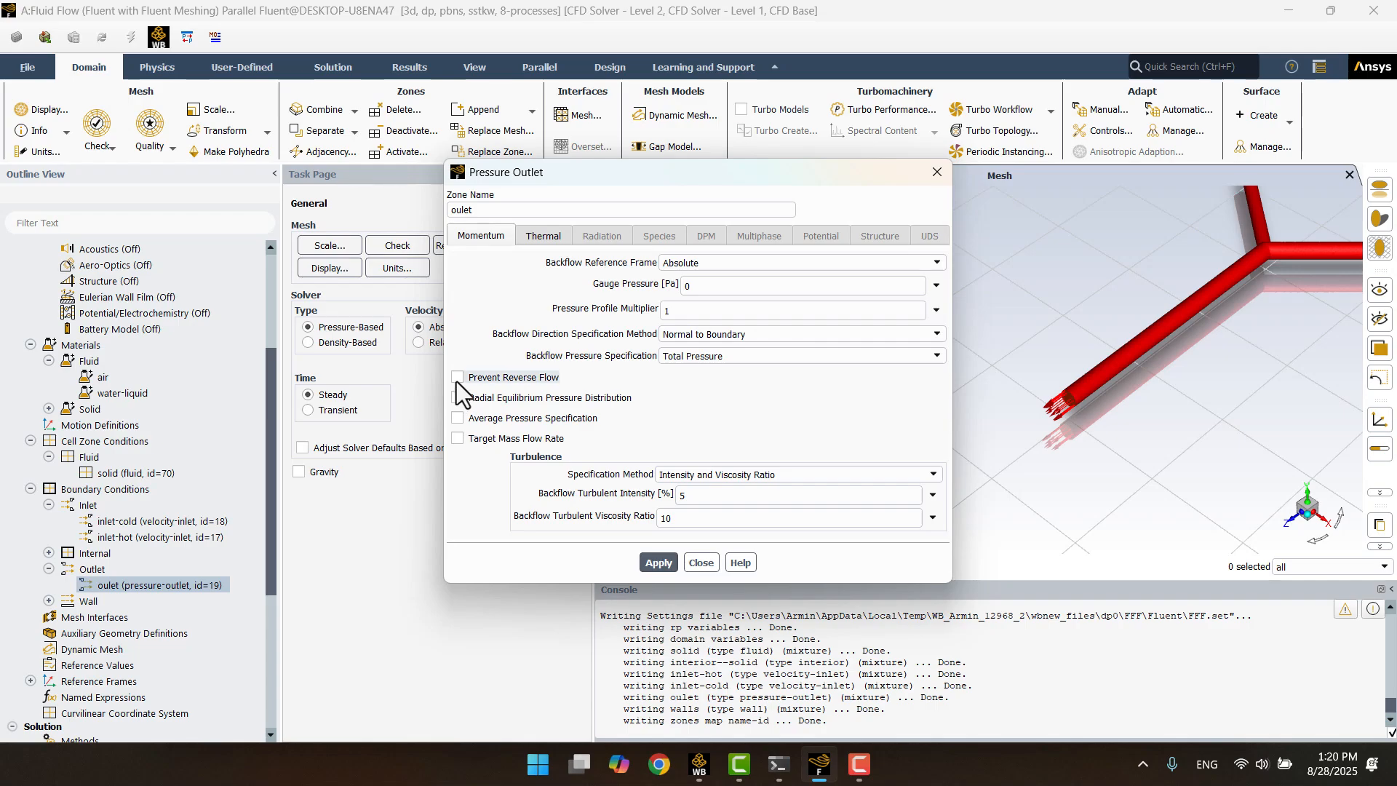
pyautogui.click(668, 564)
pyautogui.click(696, 561)
# - Review the solution methods and initialize the solution with Hybrid Initialization
pyautogui.scroll(-5, 217, 567)
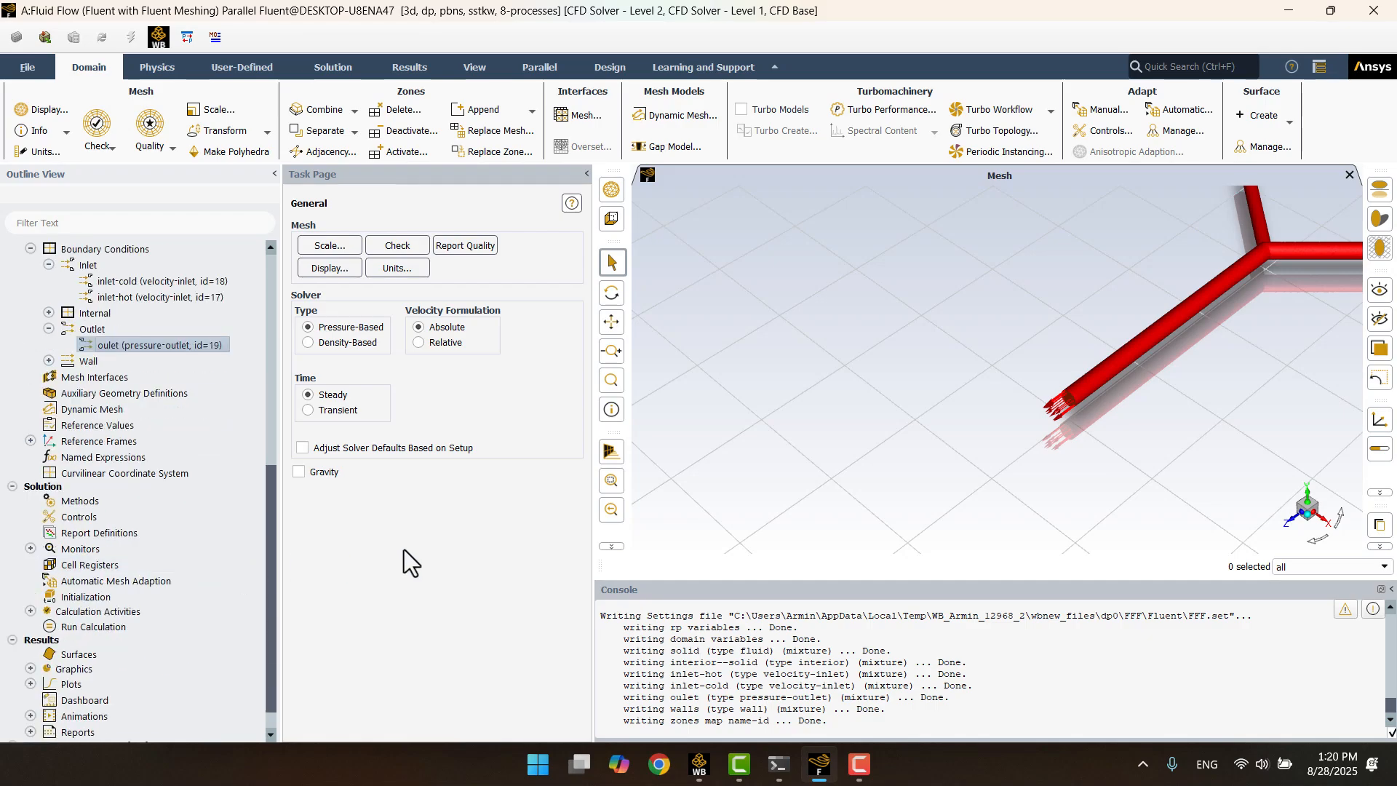
pyautogui.click(120, 504)
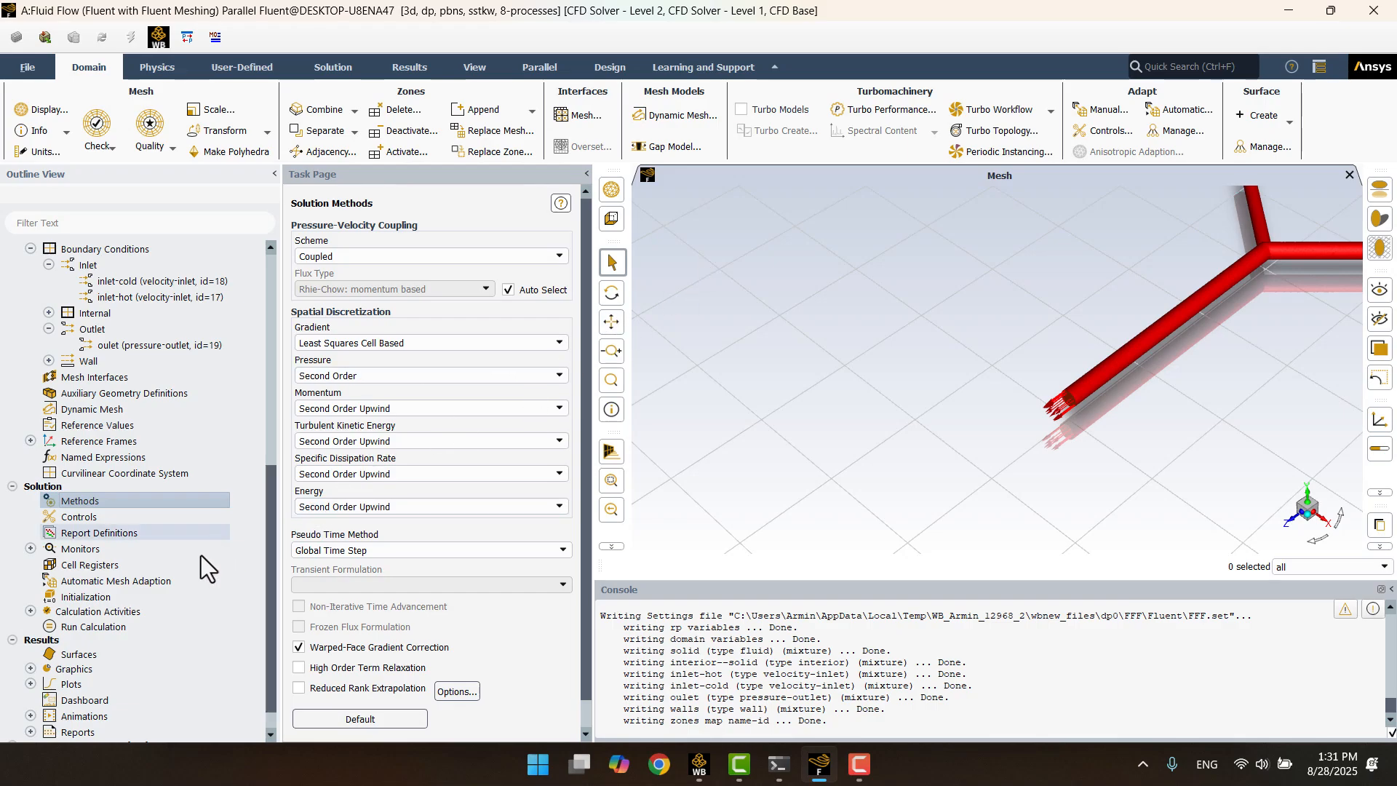
pyautogui.click(116, 597)
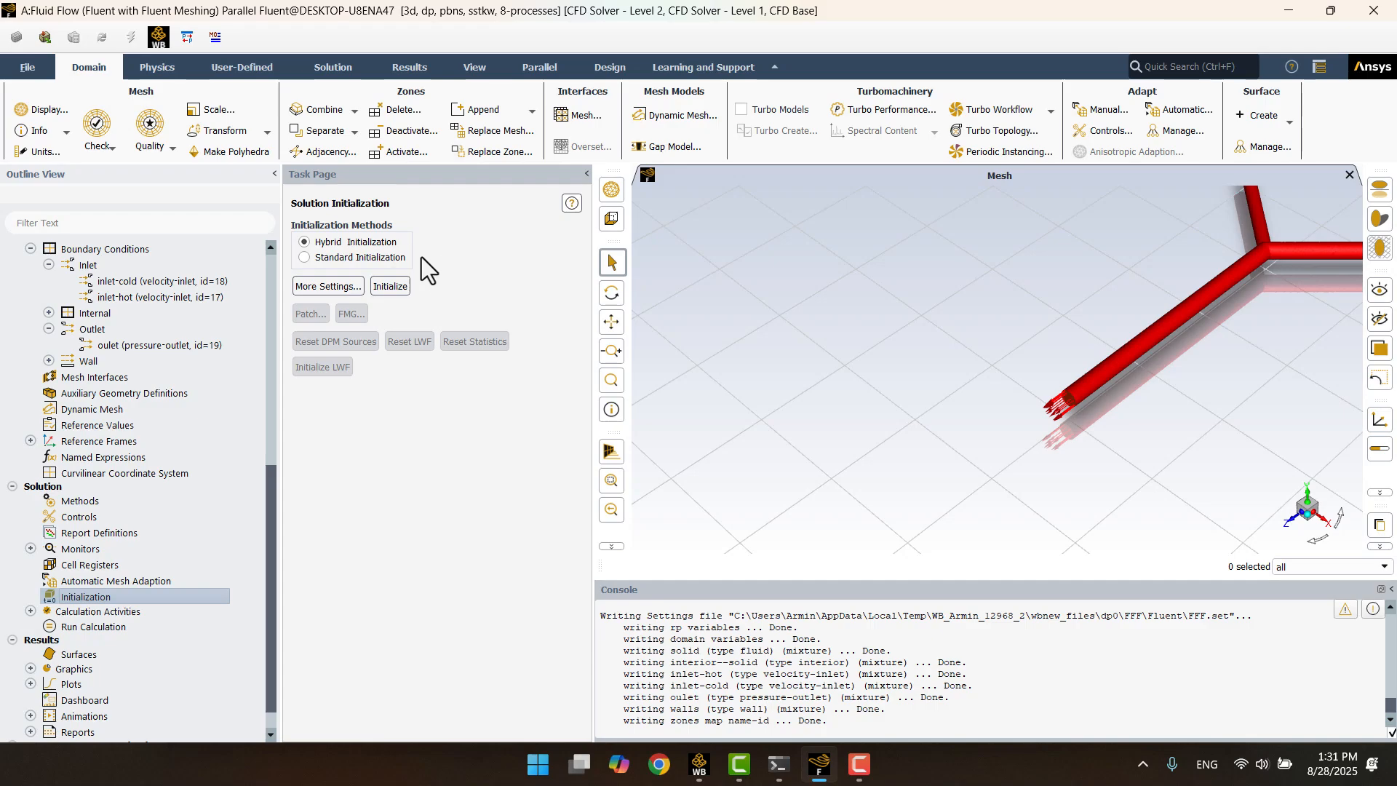
pyautogui.click(406, 291)
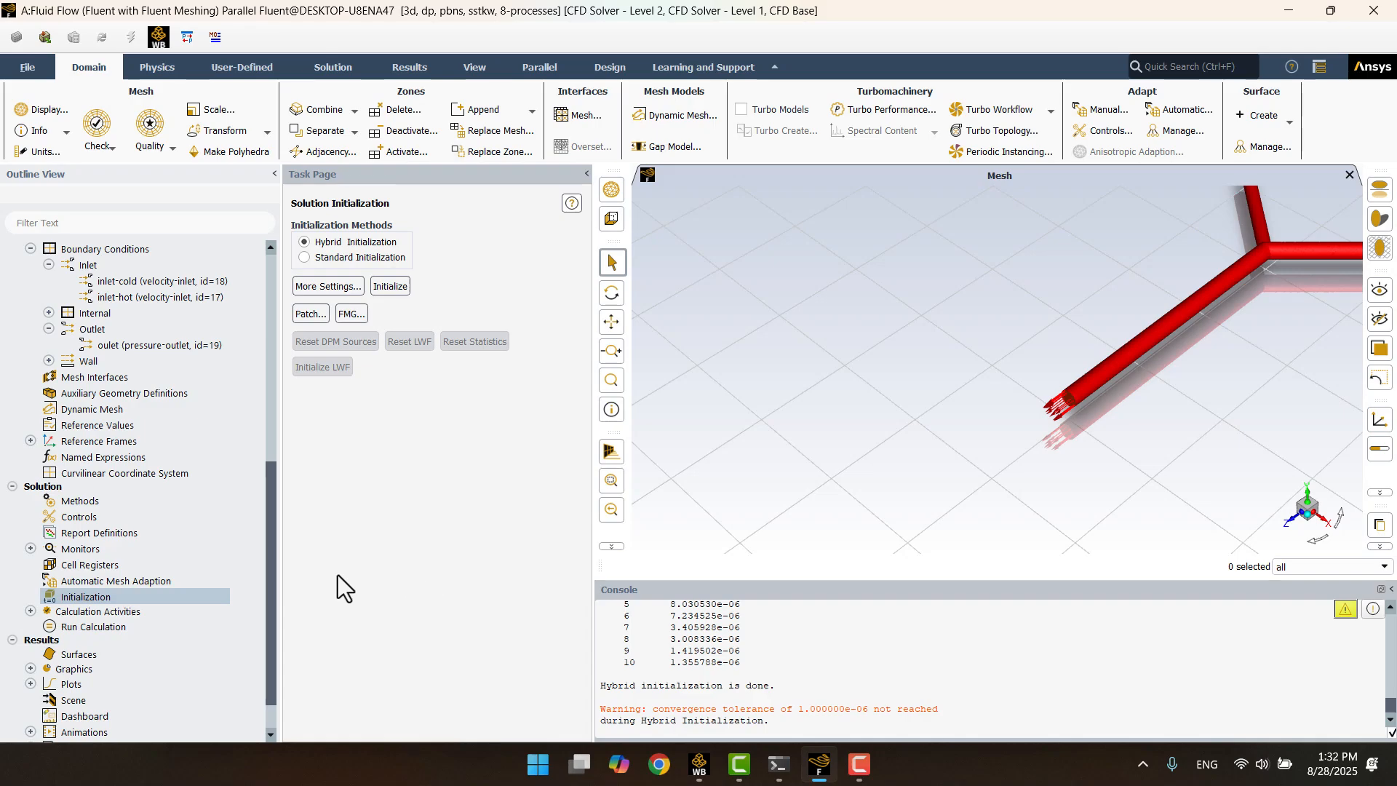
# - Run the calculation with 150 iterations and dismiss the completion notice
pyautogui.click(128, 627)
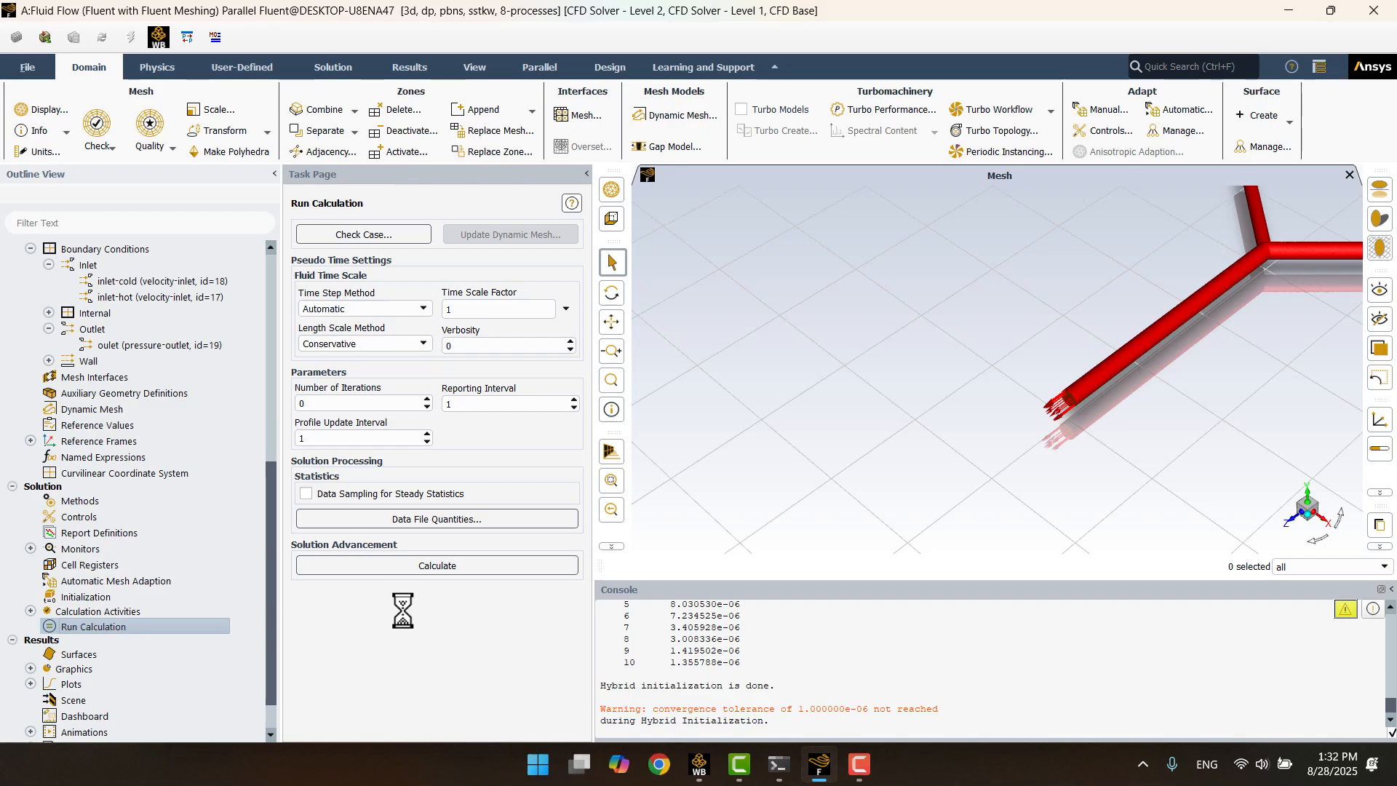
pyautogui.doubleClick(319, 402)
pyautogui.write('150')
pyautogui.click(425, 565)
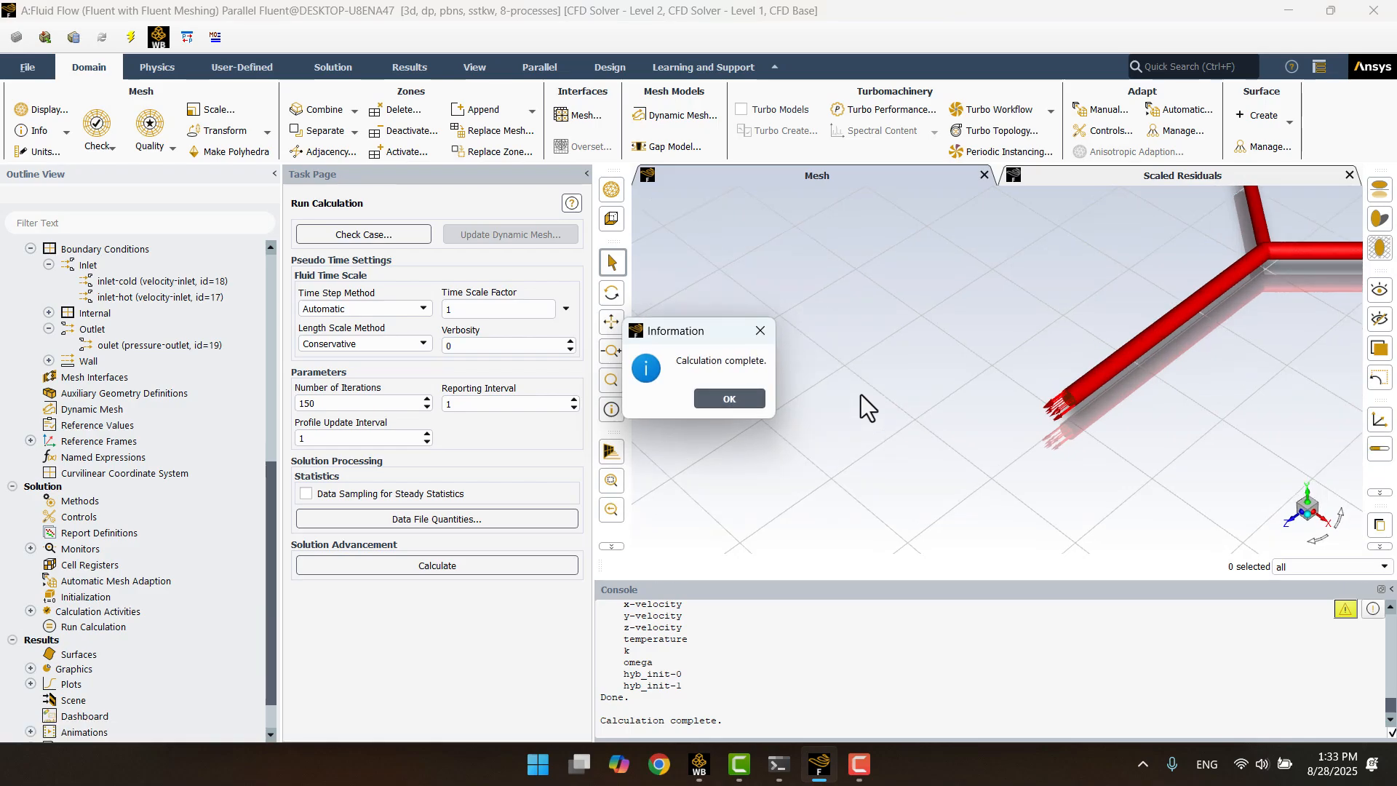
pyautogui.click(731, 399)
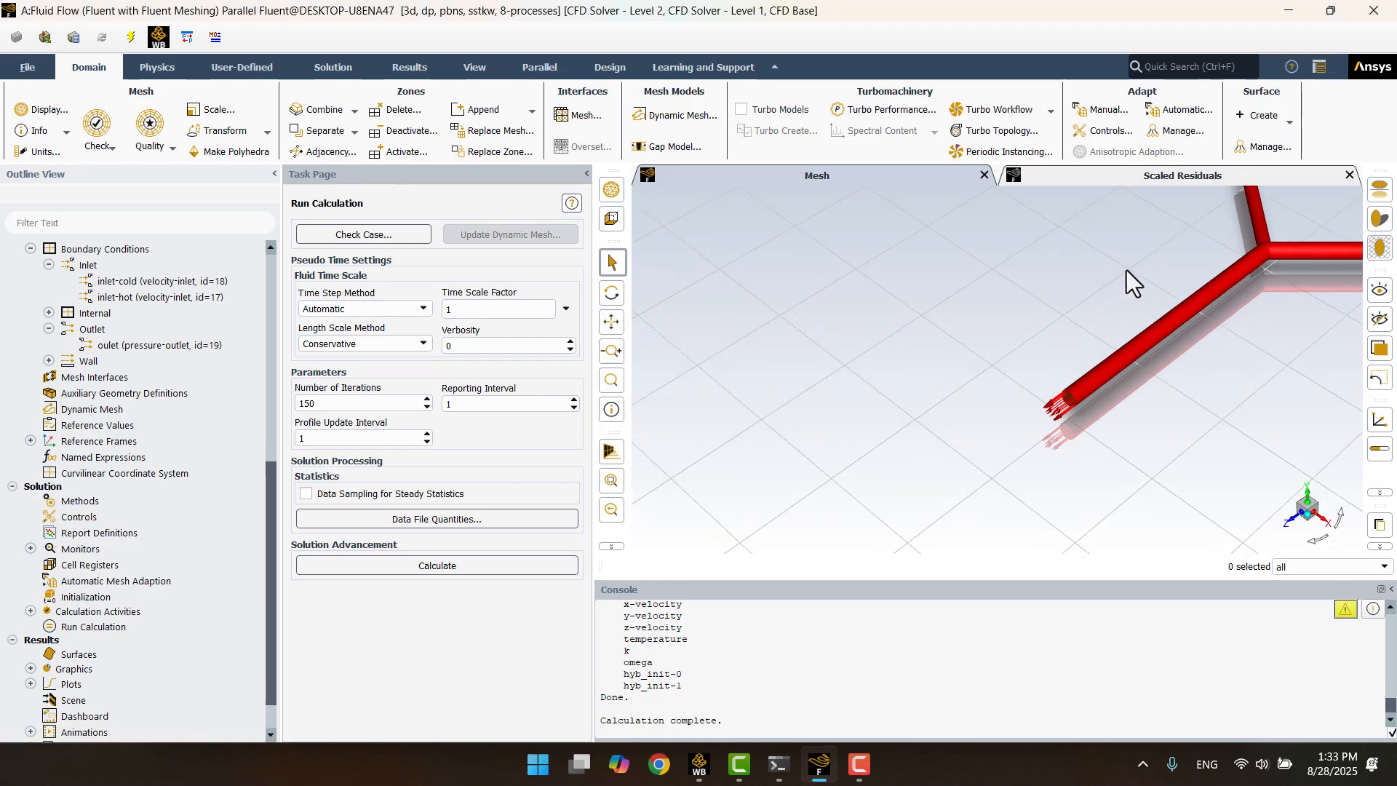
# - Examine the scaled residuals plot to see how far each equation has converged
pyautogui.click(1147, 178)
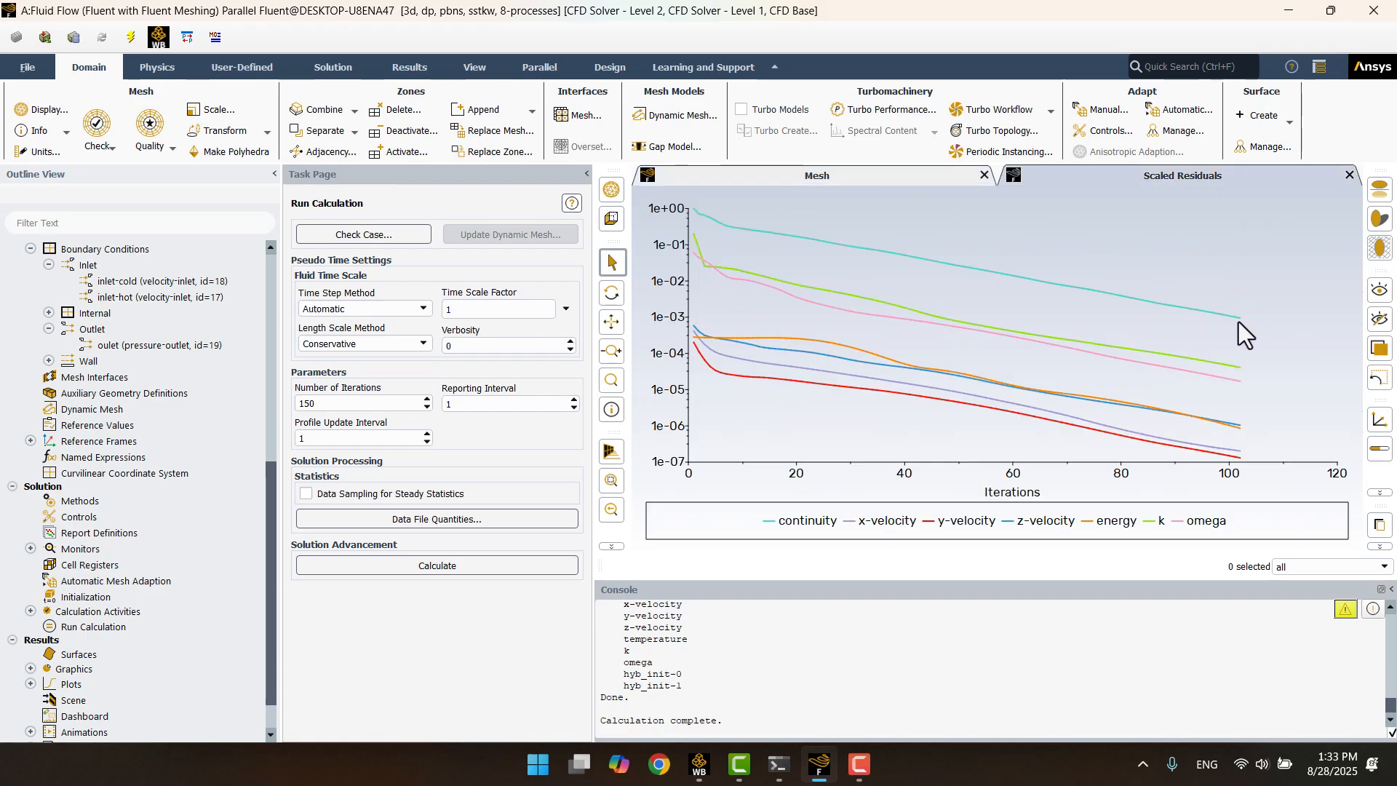
pyautogui.moveTo(1238, 317)
# - Create a new contour named temperature that plots Static Temperature
pyautogui.scroll(-1, 33, 666)
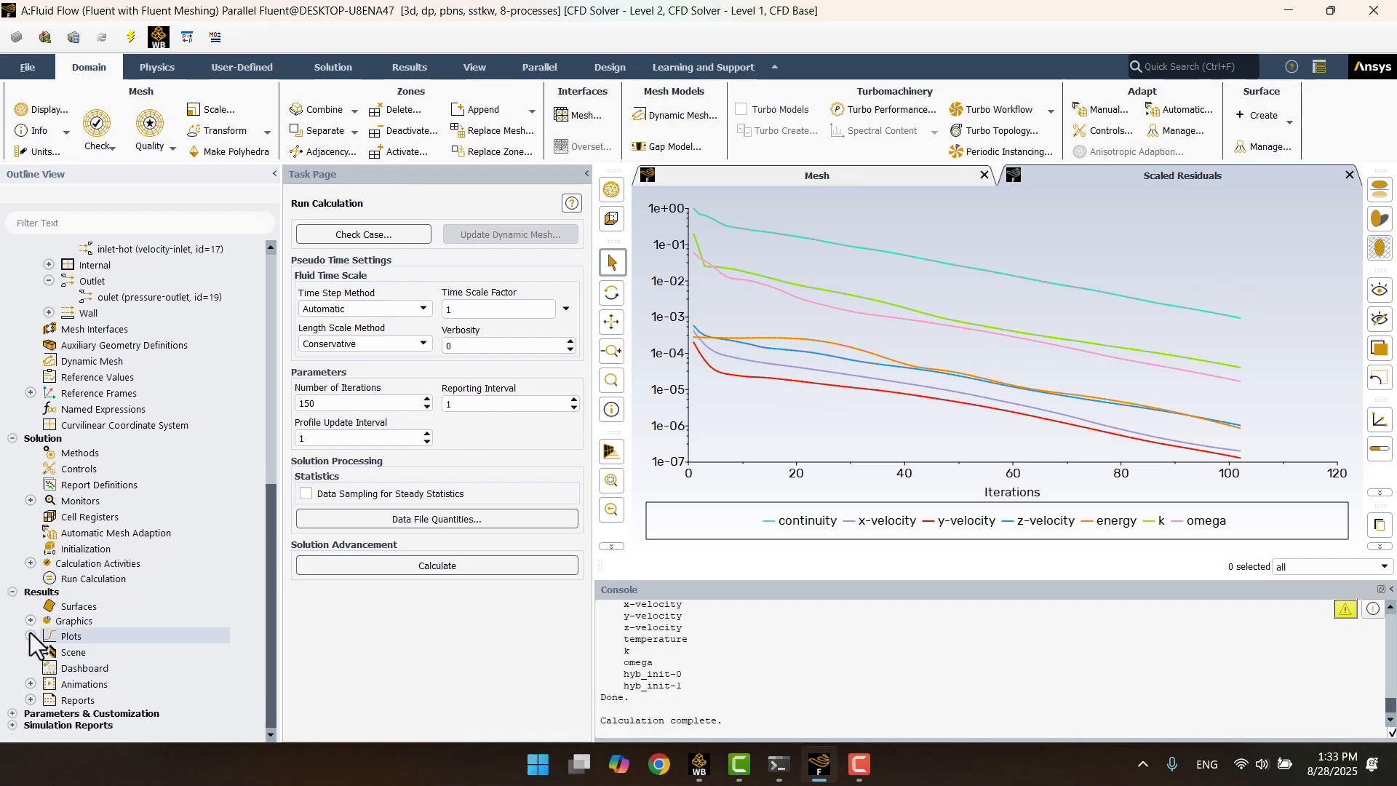
pyautogui.click(30, 621)
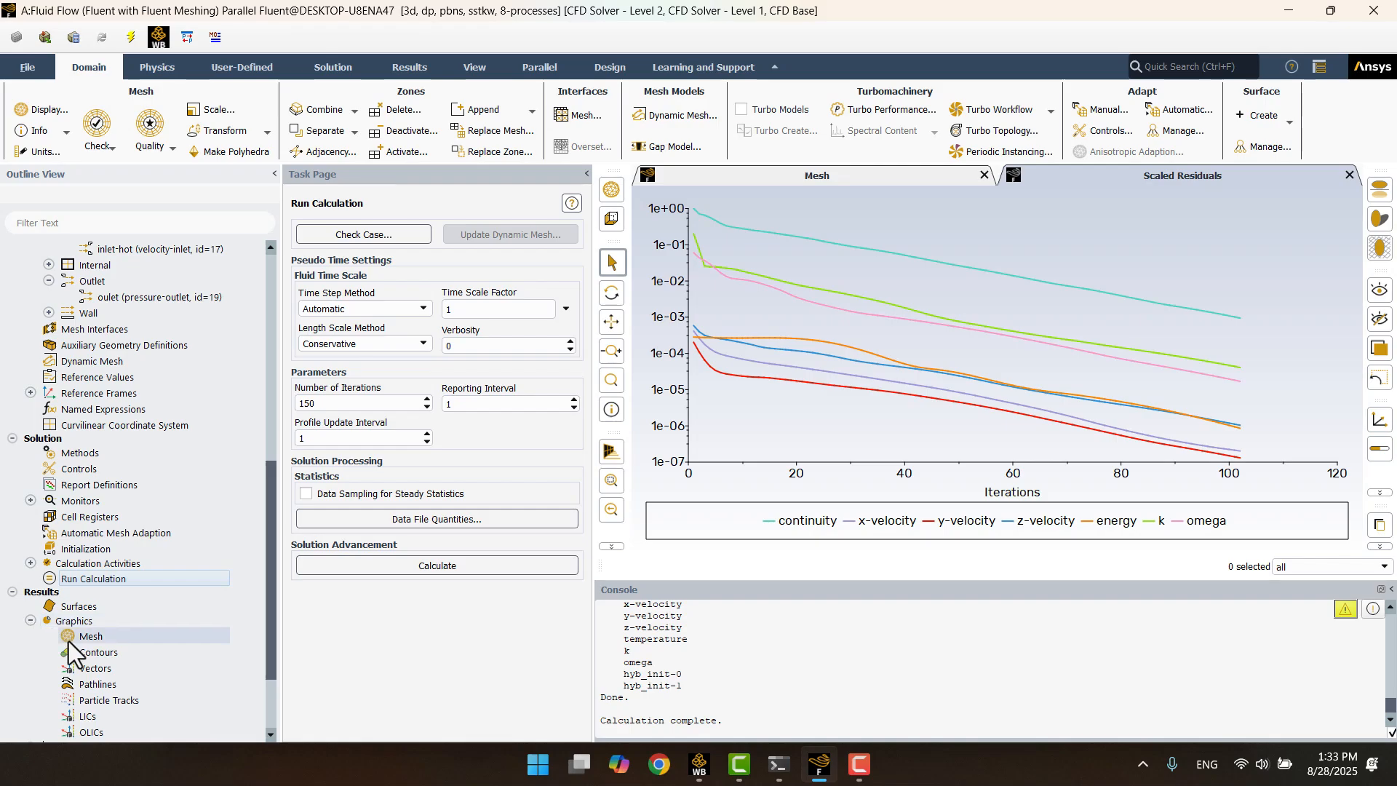
pyautogui.rightClick(132, 655)
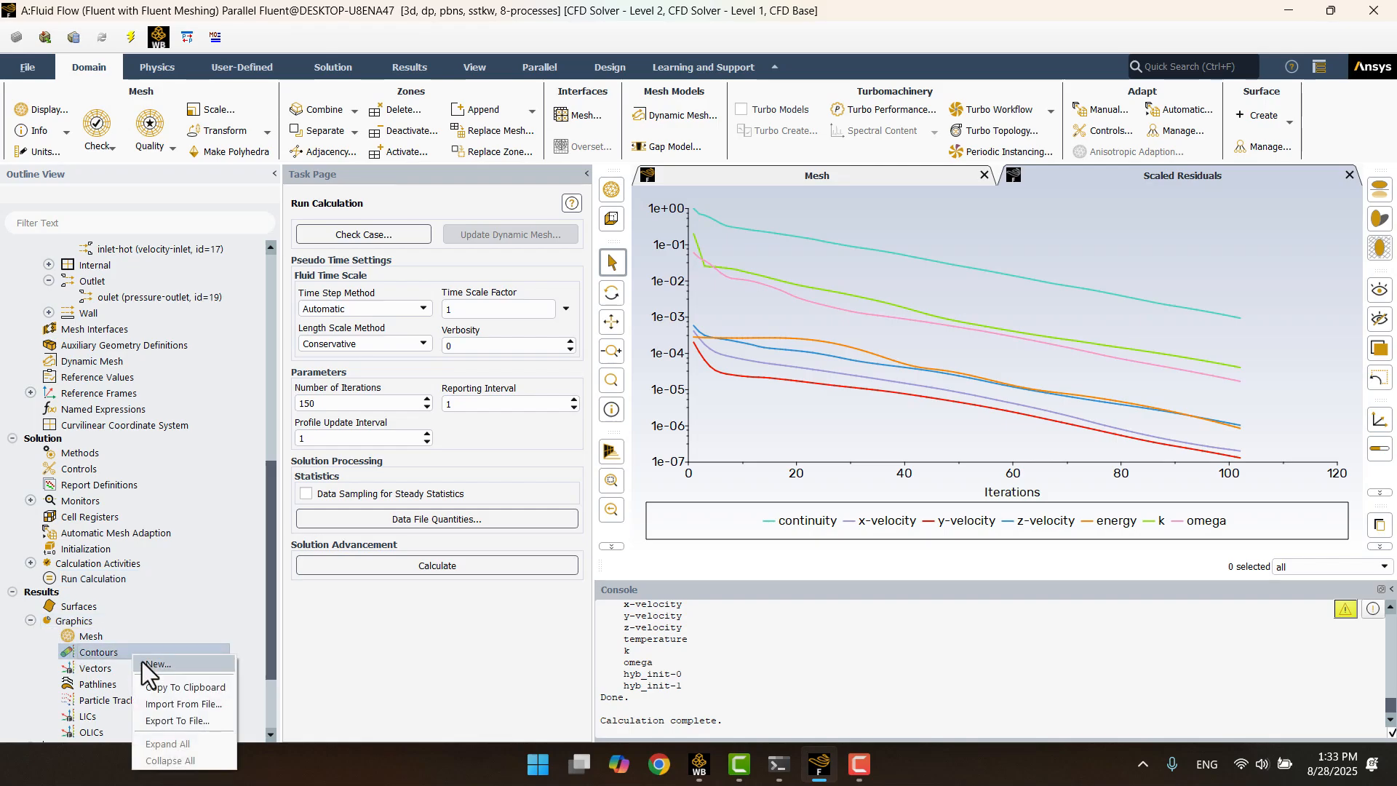
pyautogui.click(147, 665)
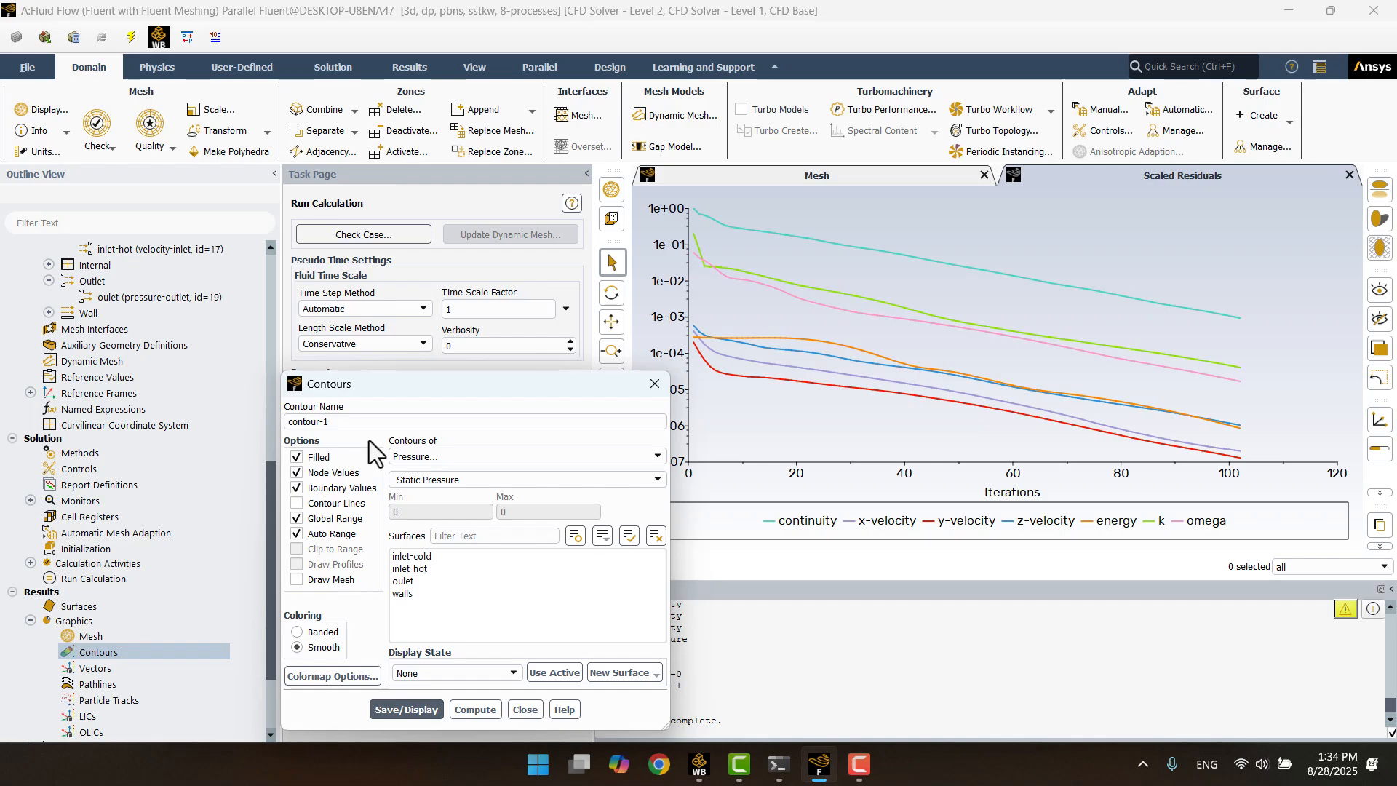
pyautogui.moveTo(340, 422); pyautogui.dragTo(272, 419)
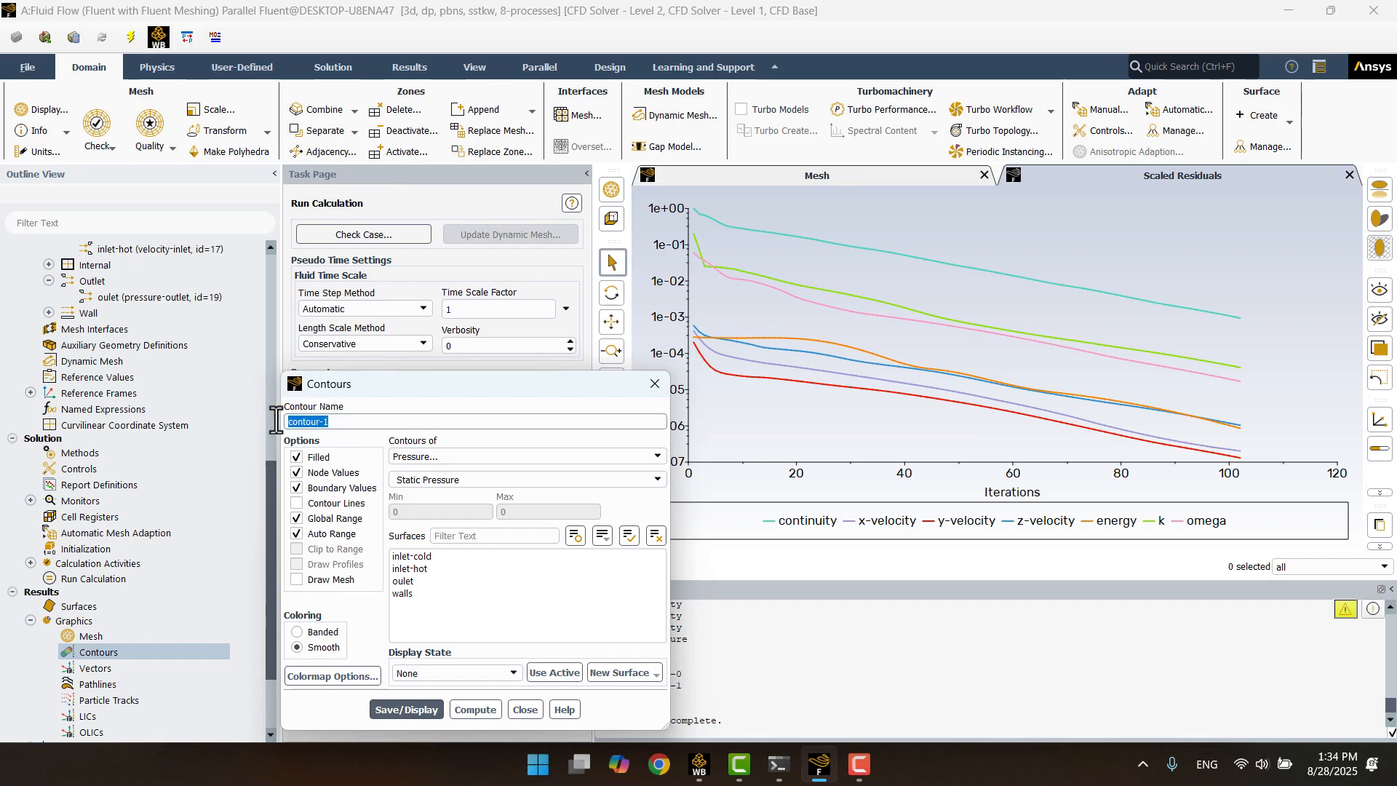
pyautogui.press('BackSpace')
pyautogui.write('temperature')
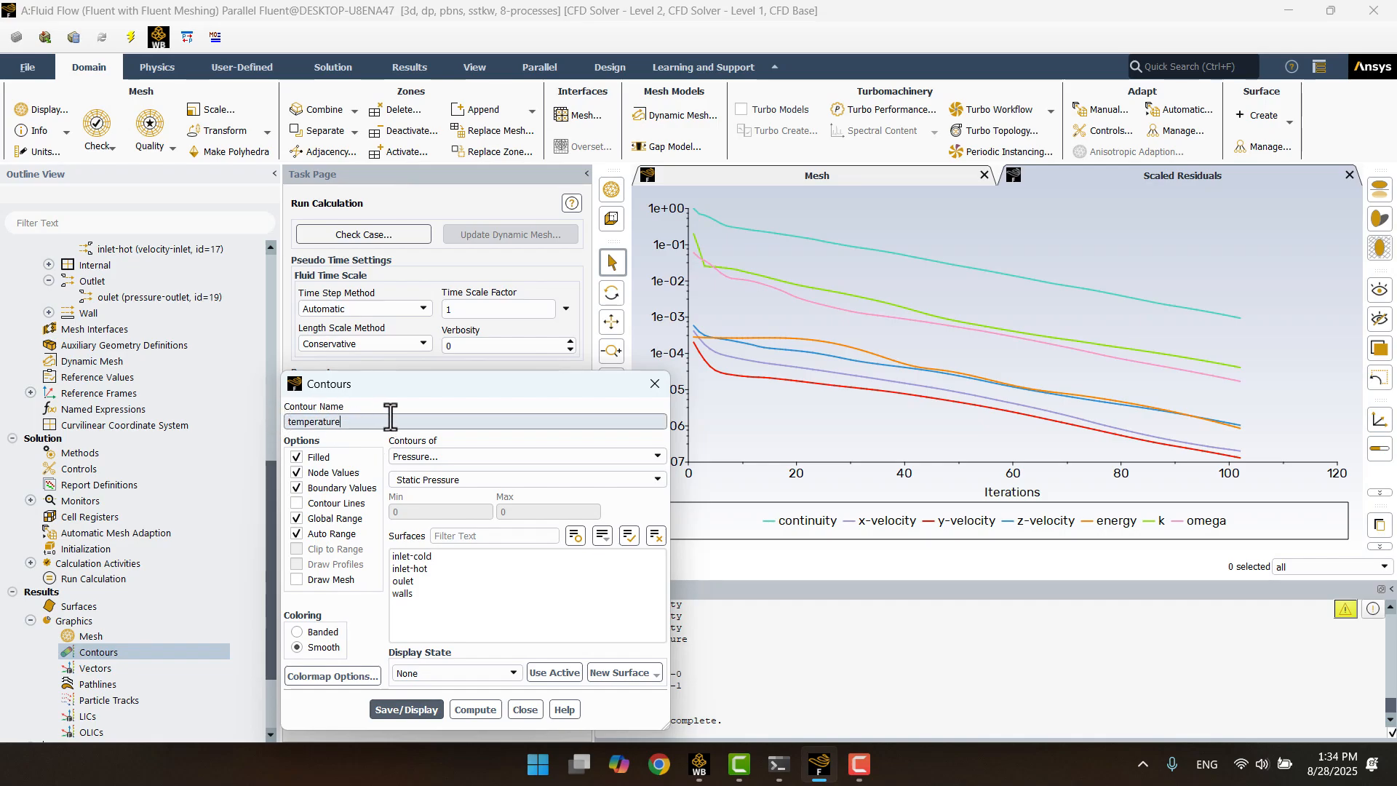
pyautogui.click(429, 457)
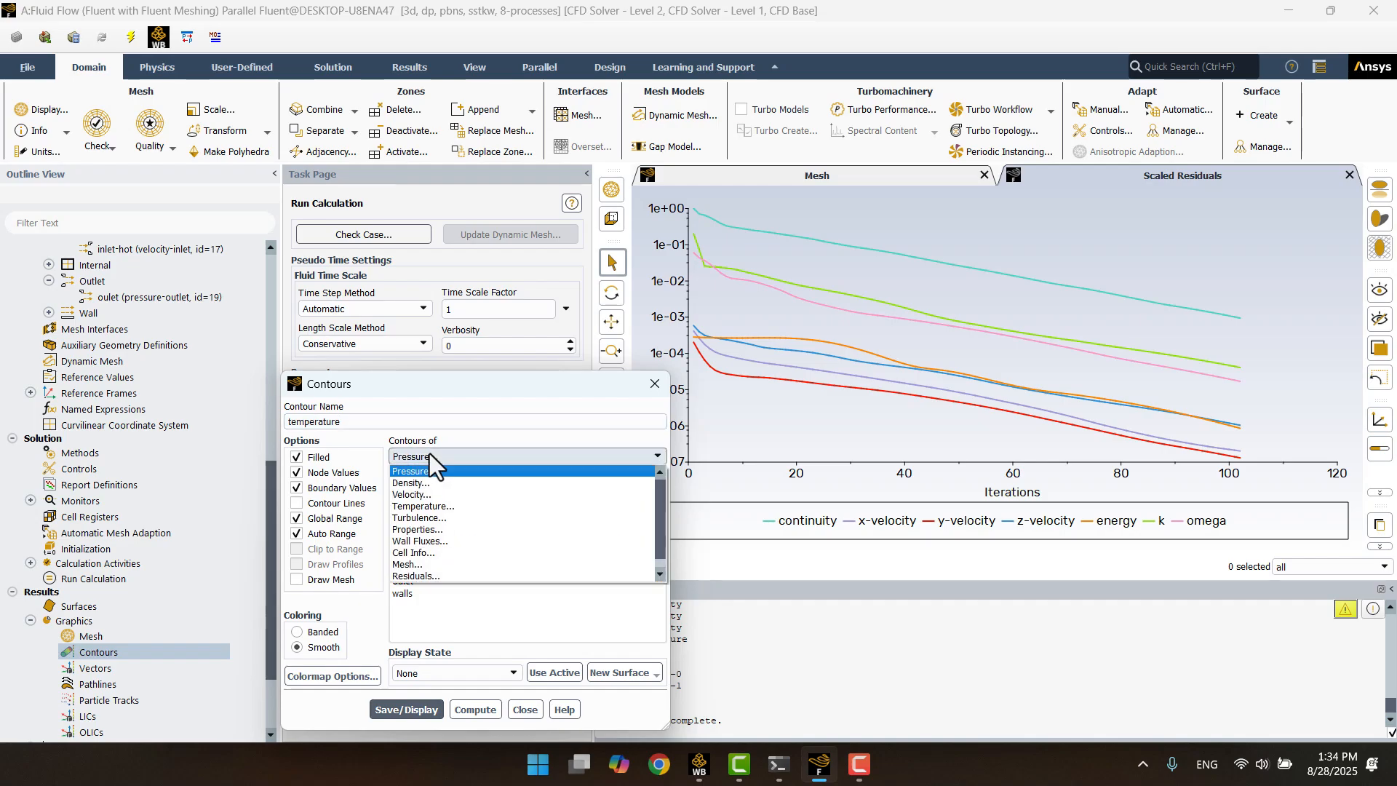
pyautogui.click(435, 509)
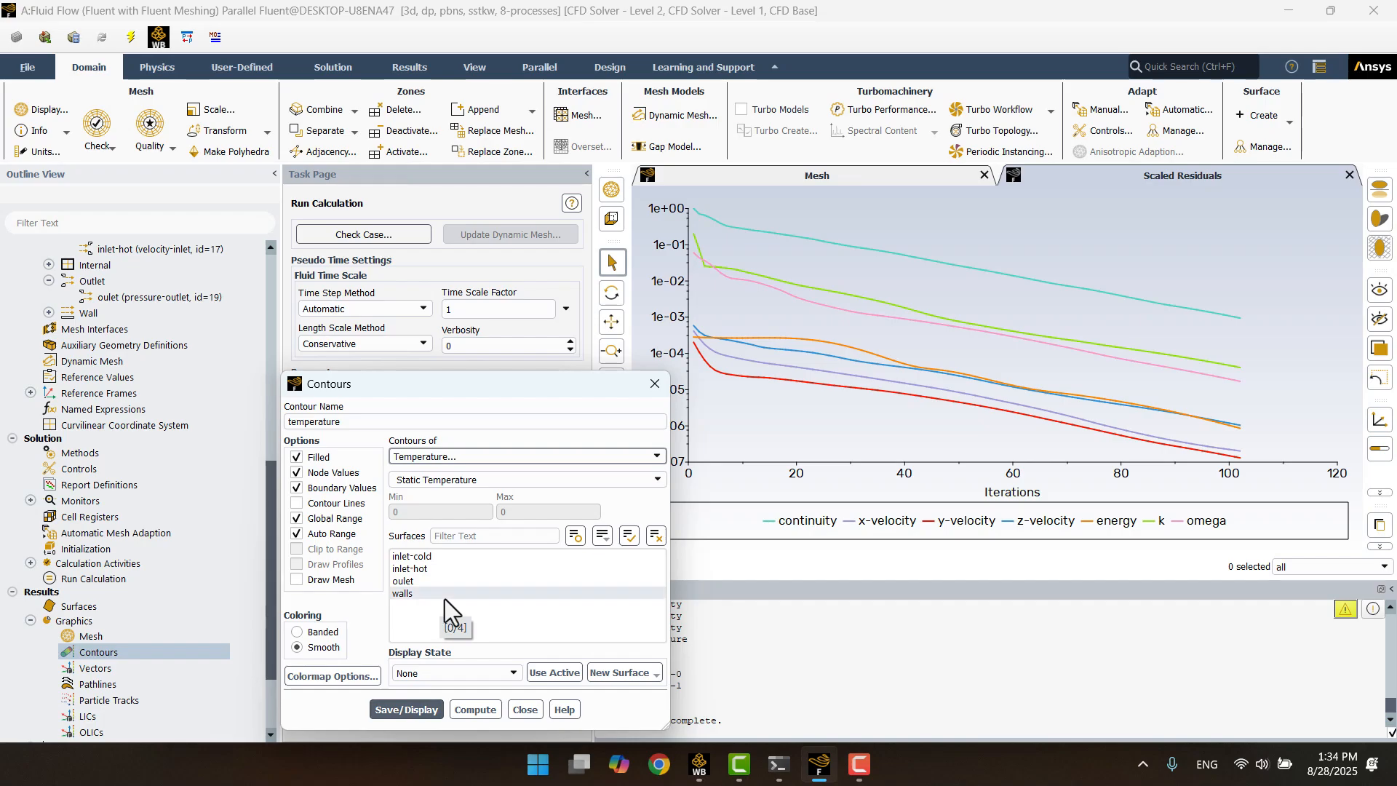
# - Save and display the temperature contour on inlet-cold, inlet-hot and oulet, and inspect the three faces from several angles
pyautogui.click(424, 557)
pyautogui.click(420, 568)
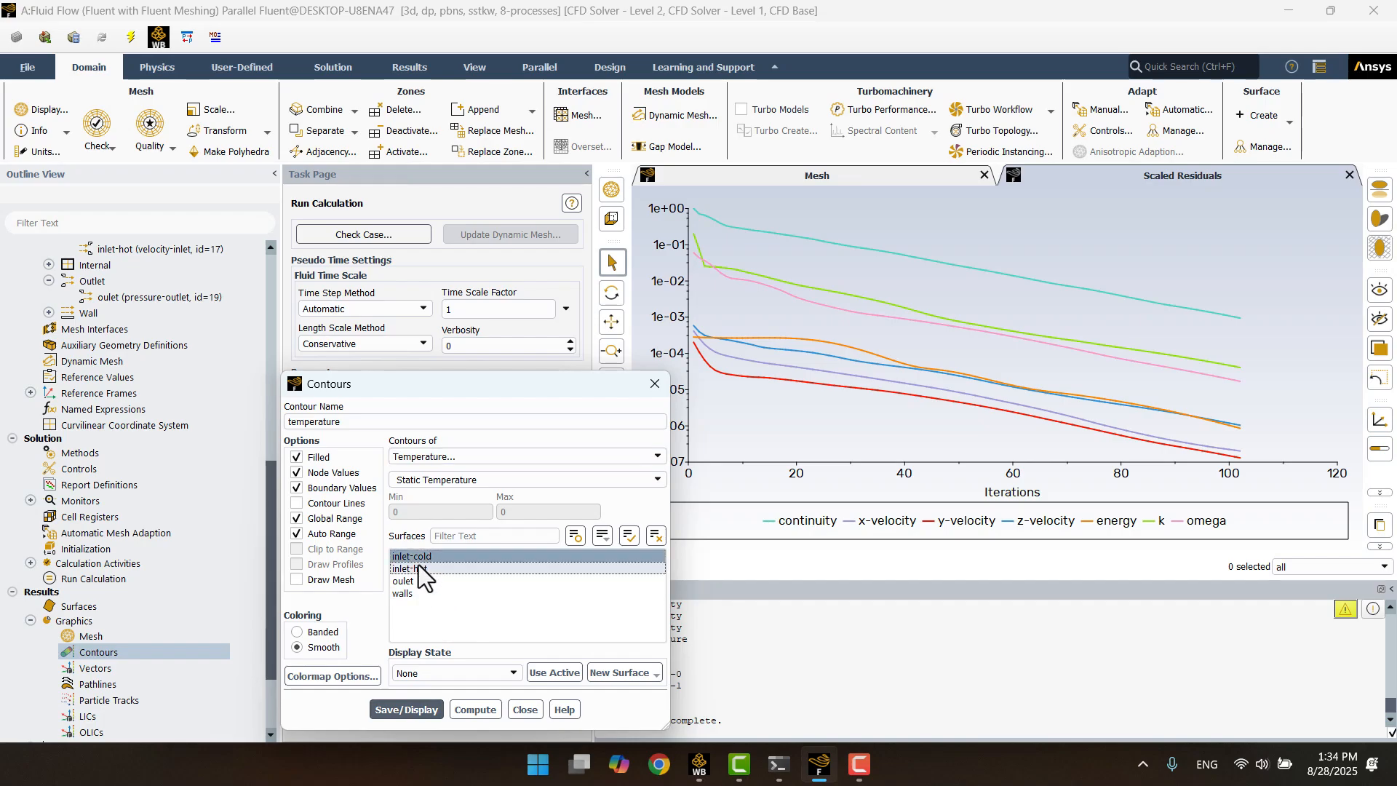
pyautogui.click(409, 581)
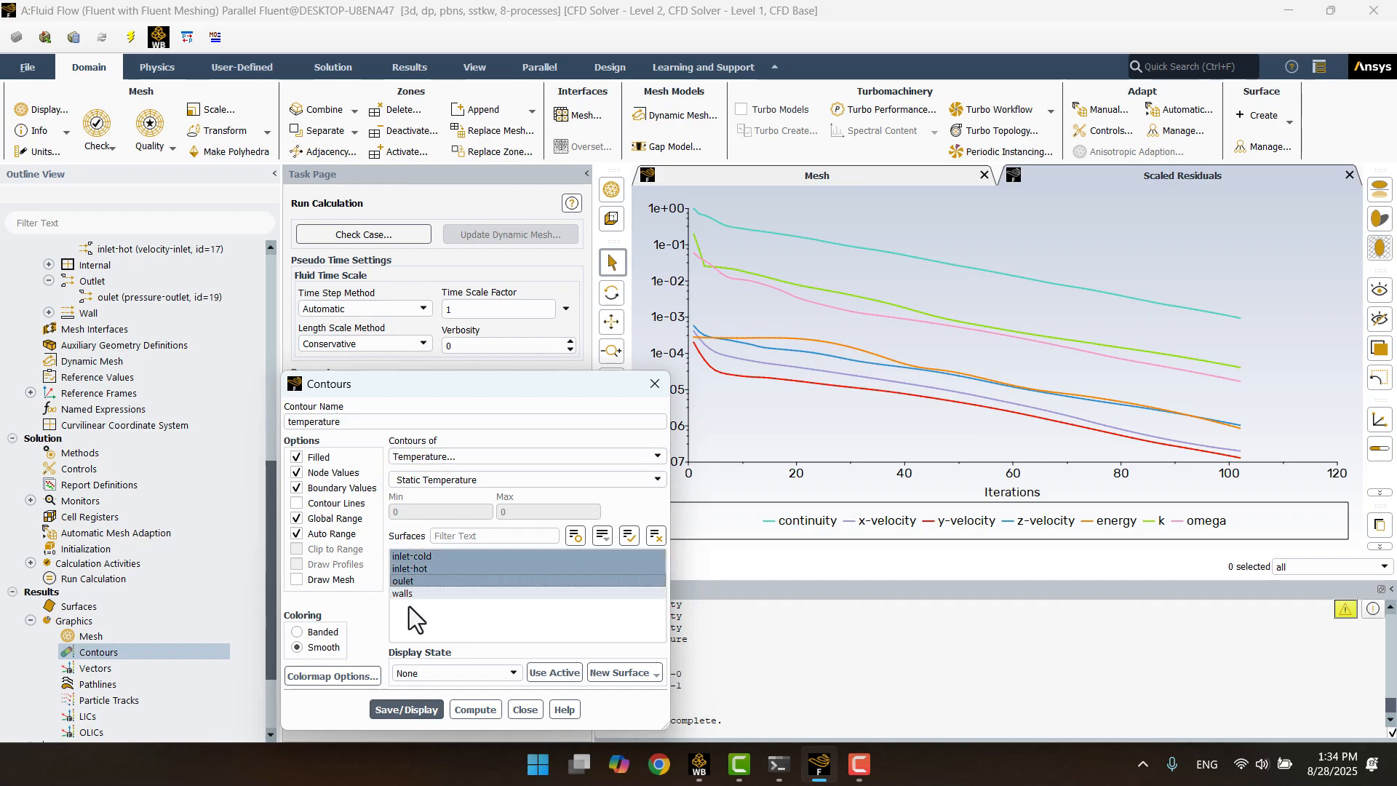
pyautogui.click(407, 707)
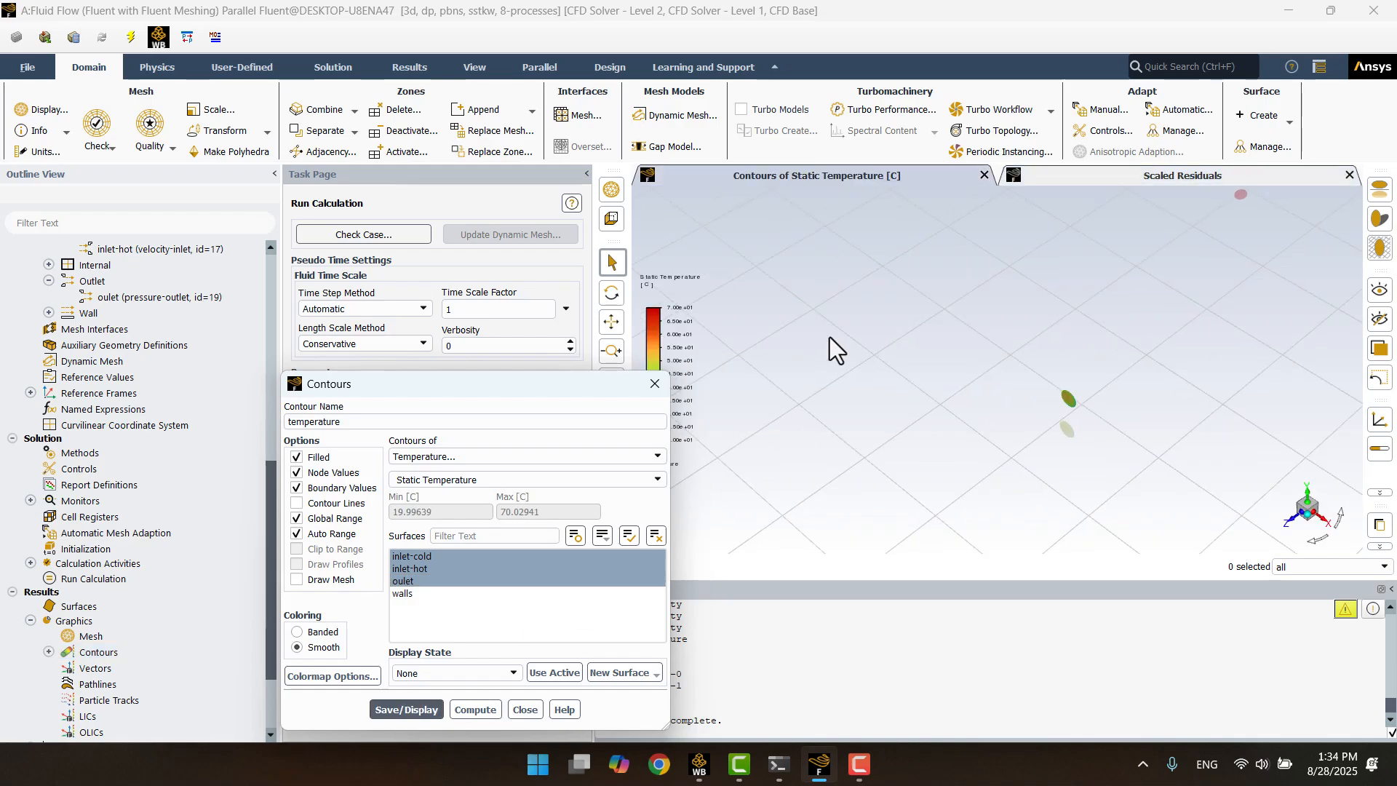
pyautogui.scroll(-3, 1046, 325)
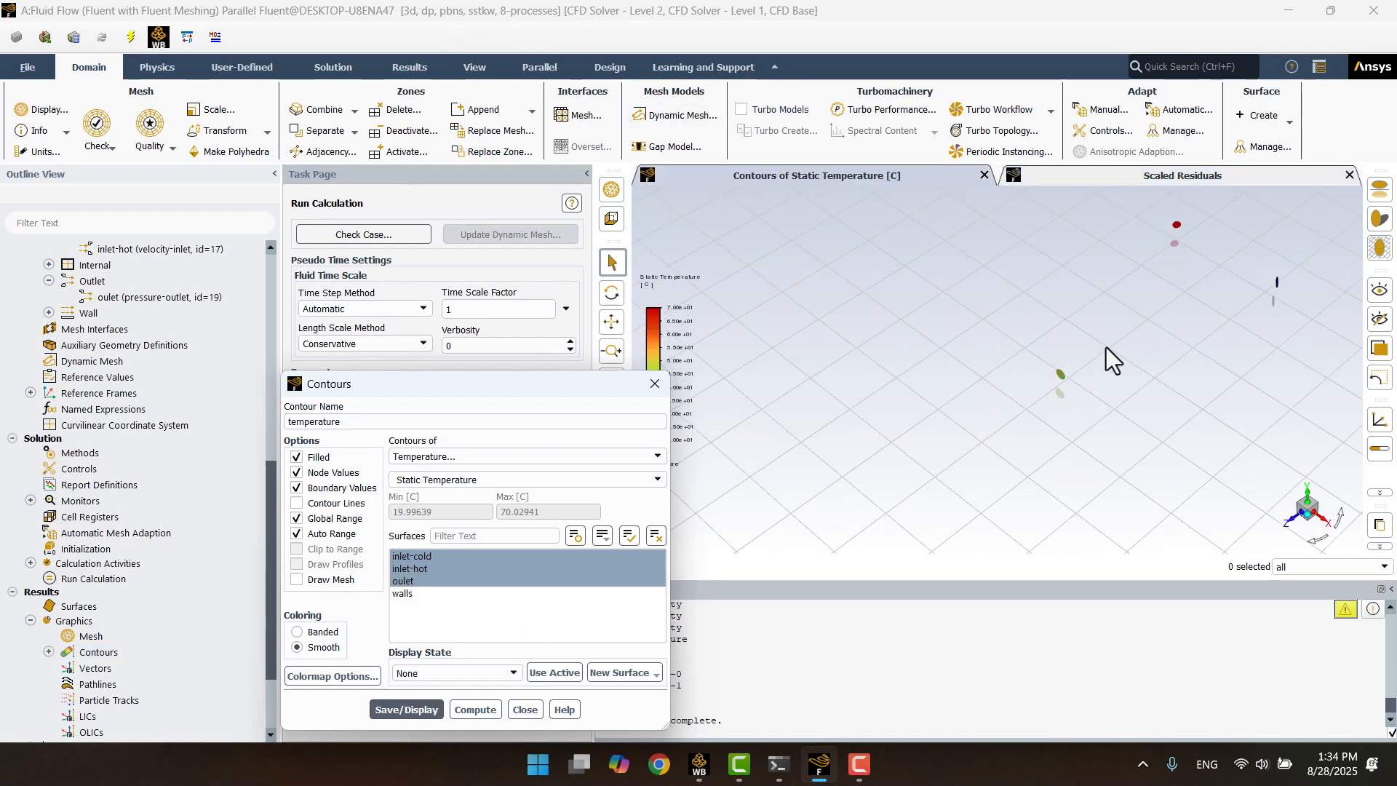
pyautogui.scroll(1, 1272, 258)
pyautogui.moveTo(1272, 264); pyautogui.dragTo(1198, 237)
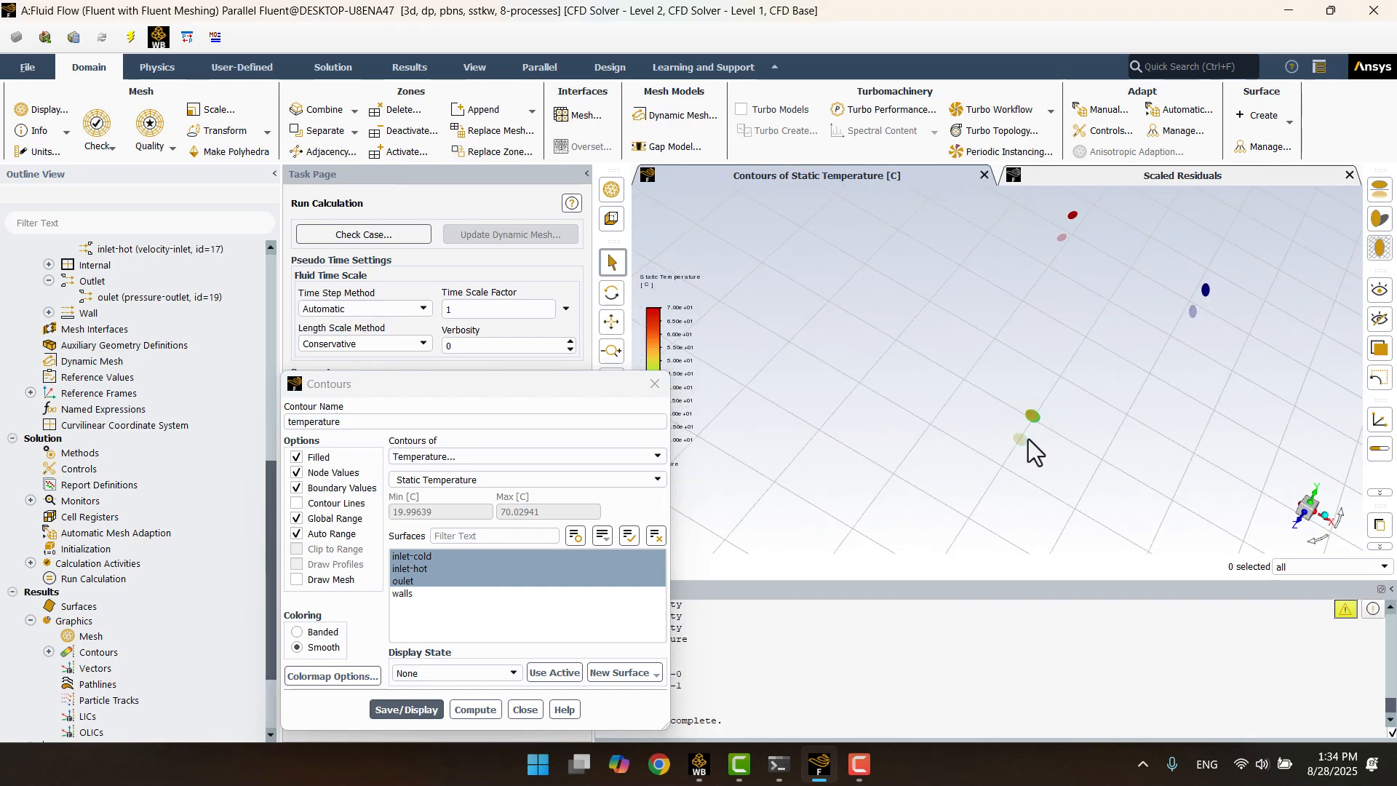
pyautogui.moveTo(1029, 416); pyautogui.dragTo(1125, 346)
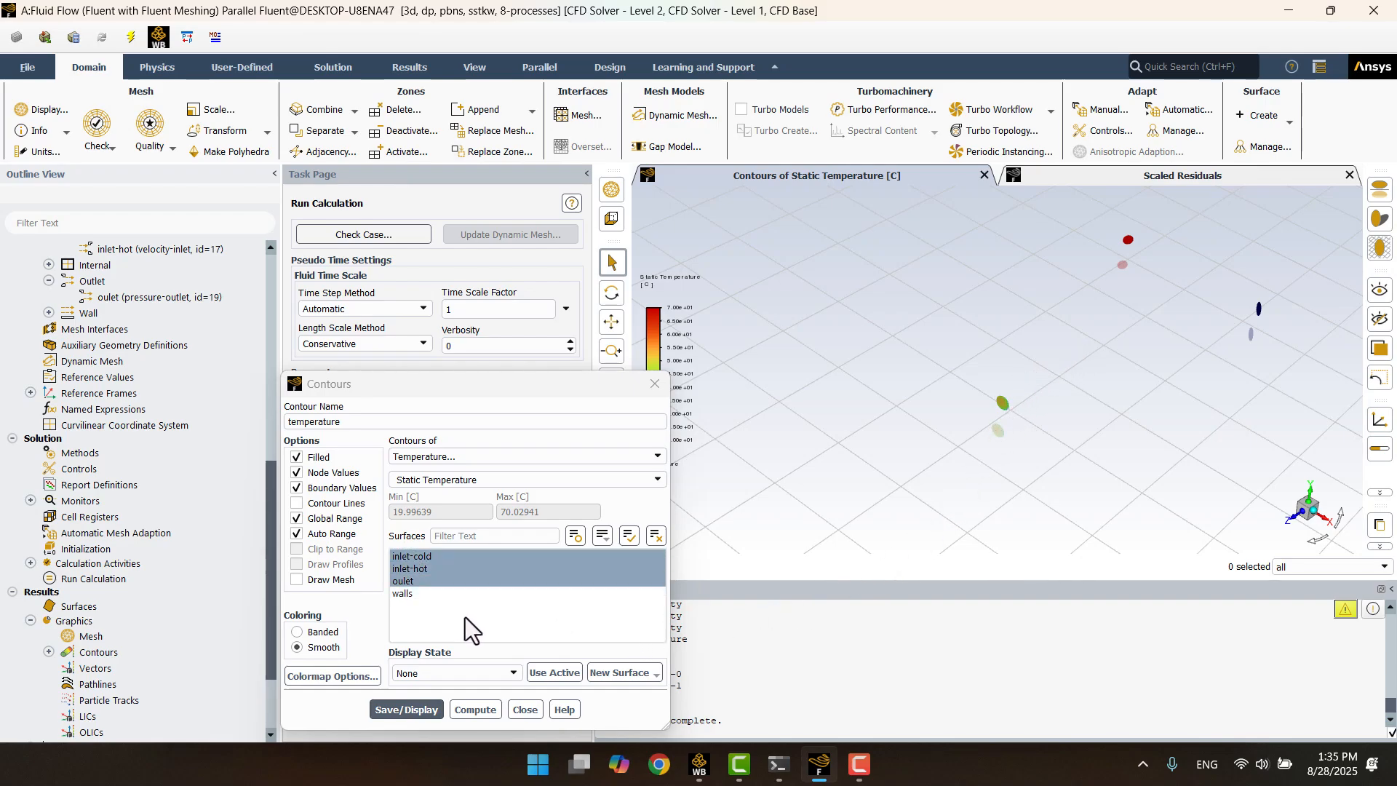
# - Create a ZX plane surface through the pipe at the default Y position and finish surface creation
pyautogui.click(622, 678)
pyautogui.click(621, 573)
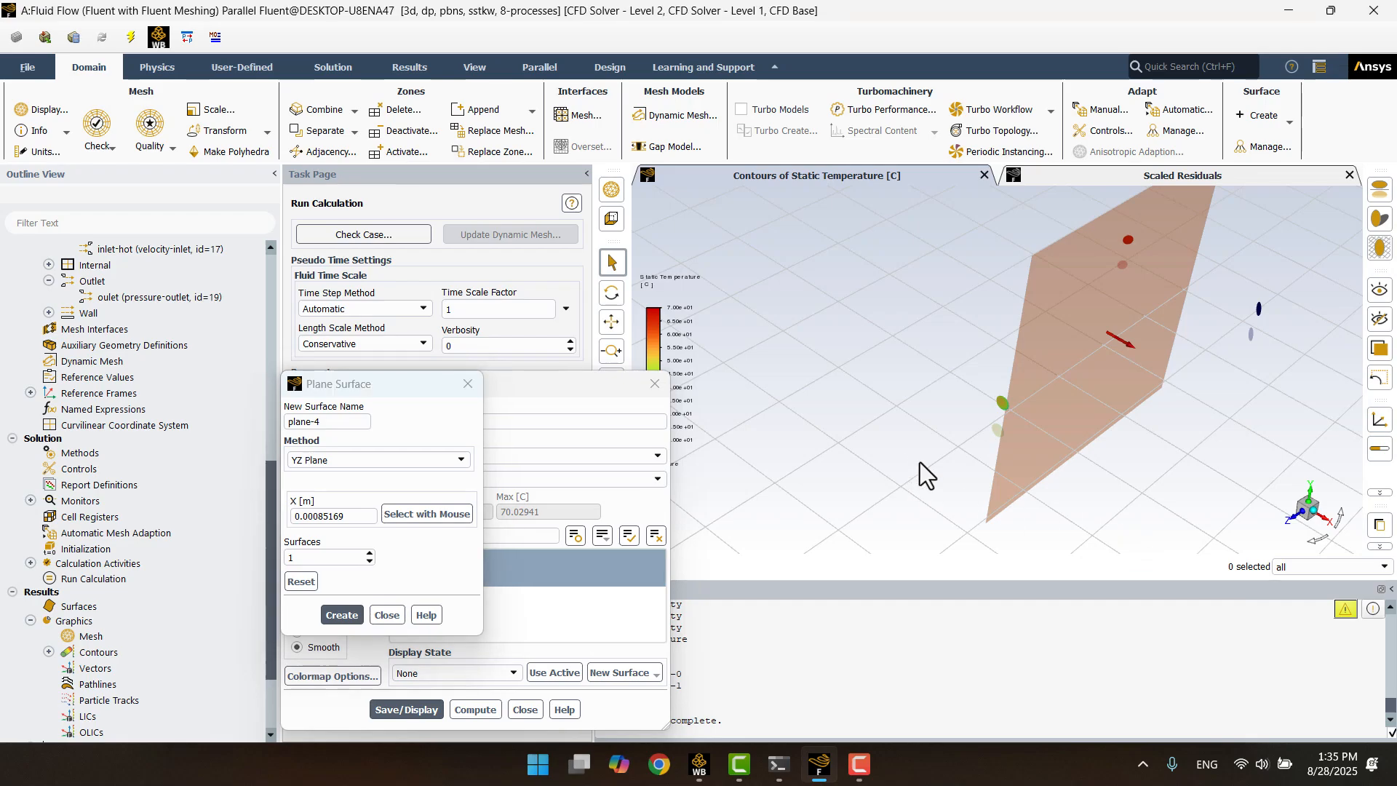
pyautogui.moveTo(926, 473); pyautogui.dragTo(837, 459)
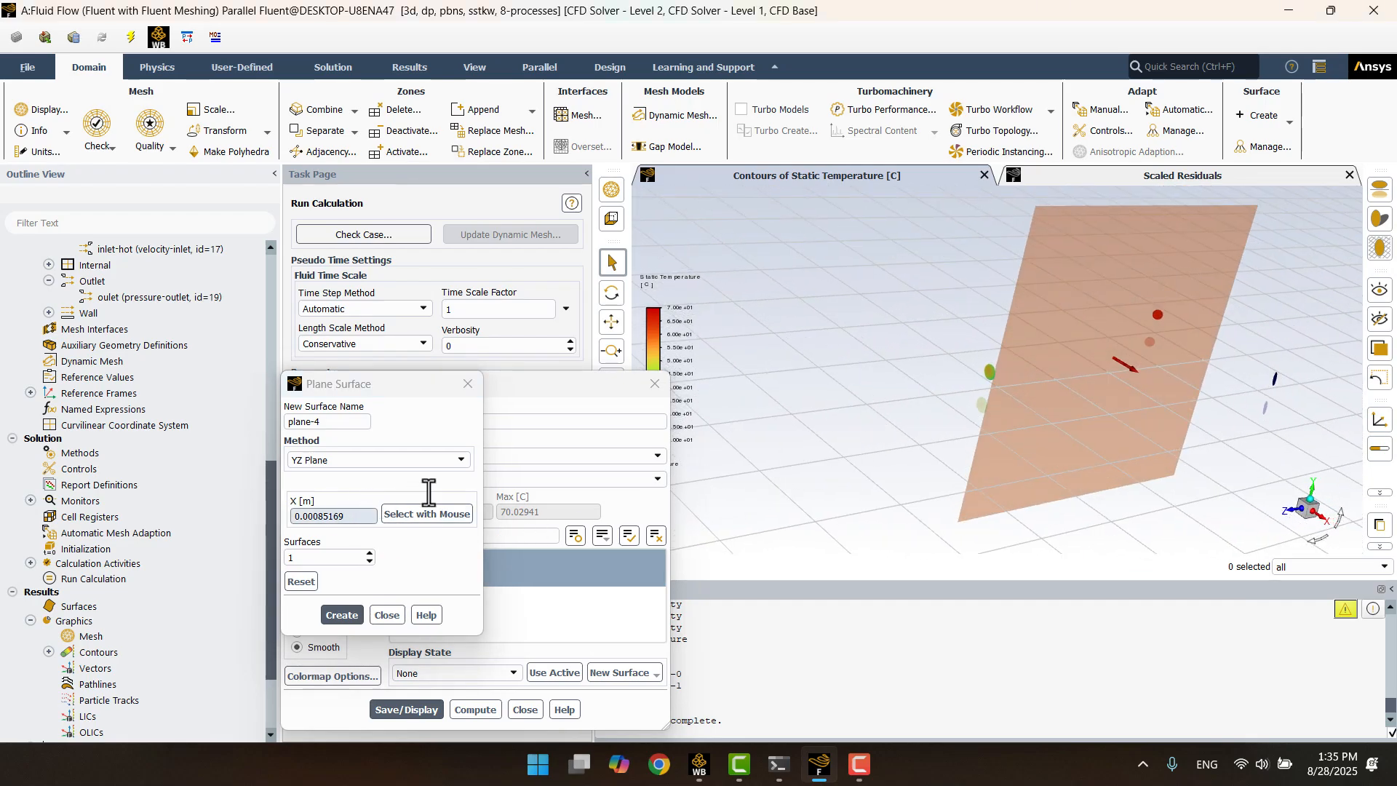
pyautogui.click(371, 465)
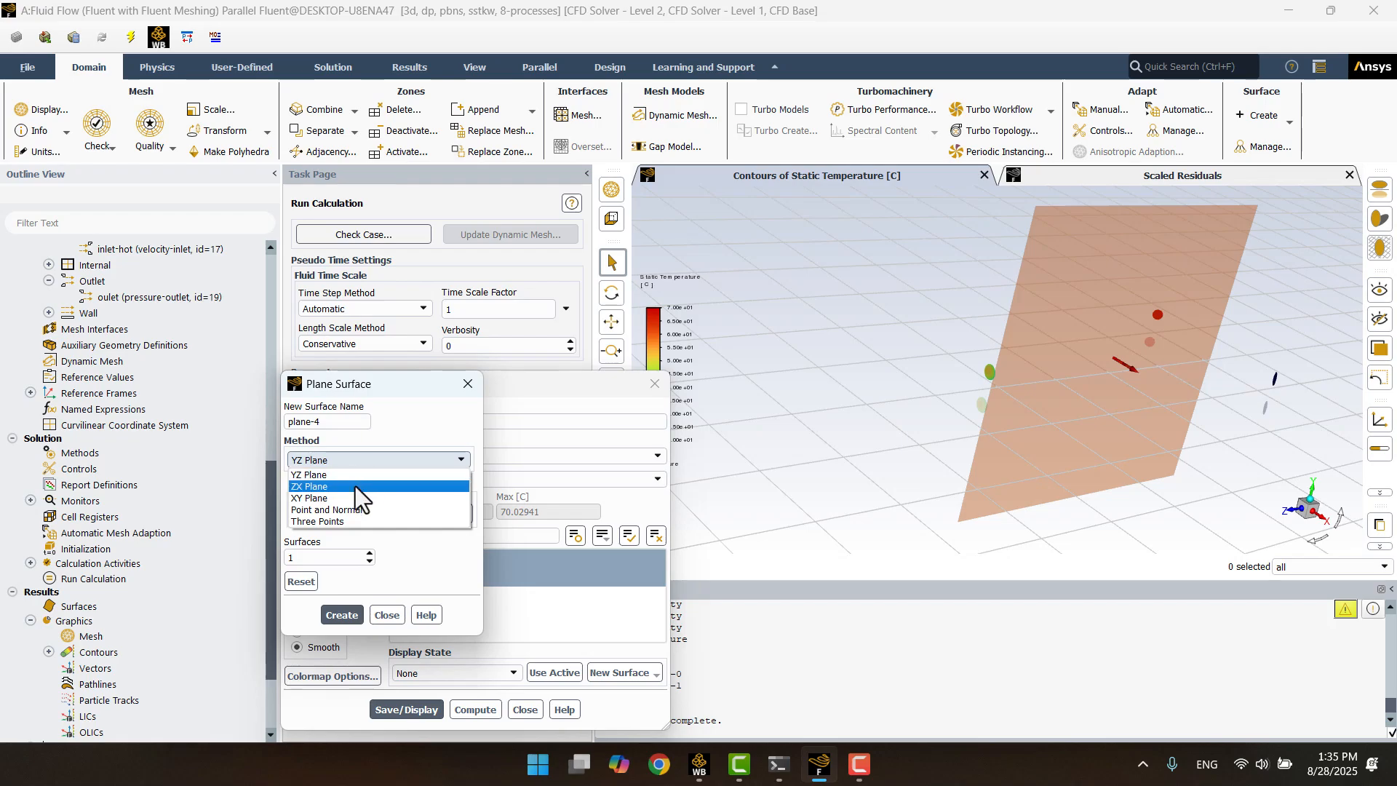
pyautogui.click(355, 486)
pyautogui.moveTo(871, 449); pyautogui.dragTo(837, 476)
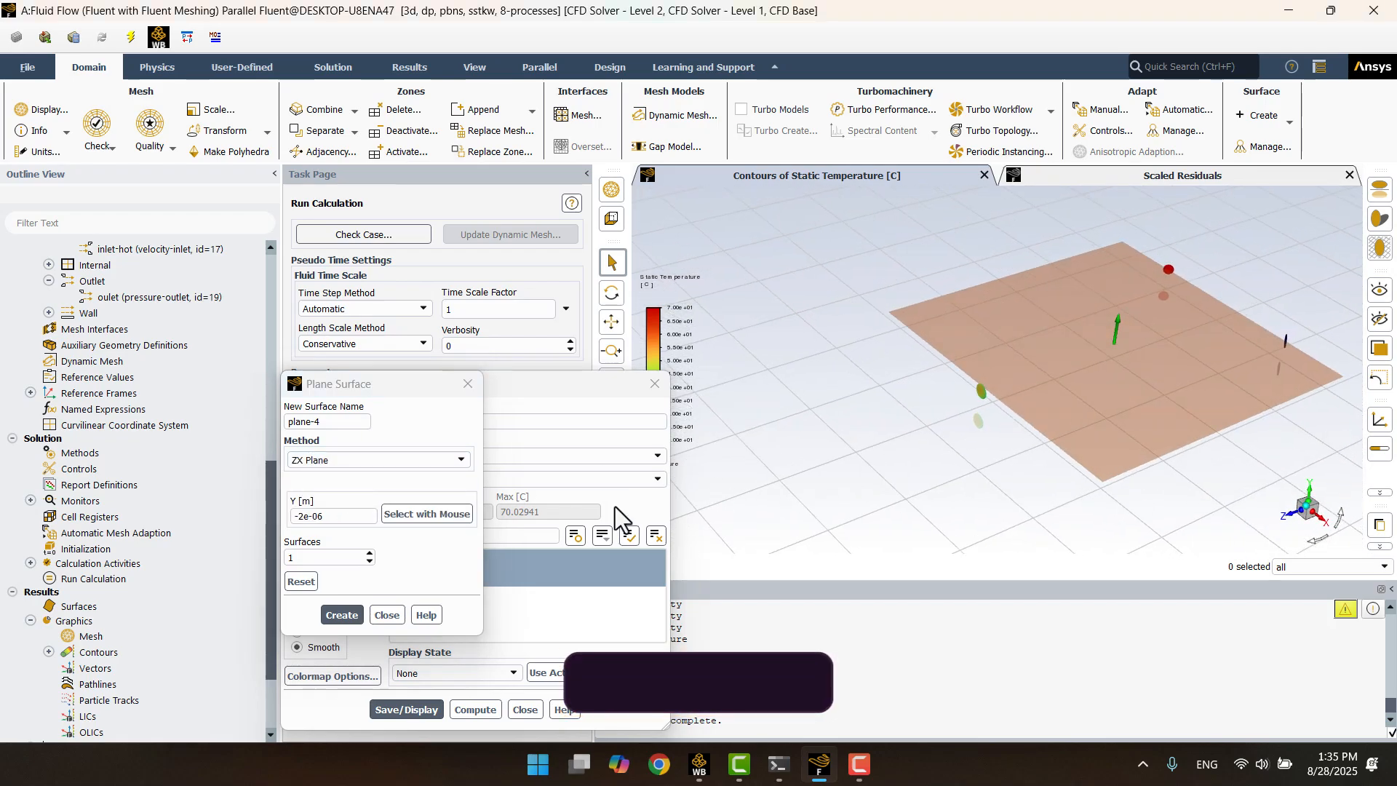
pyautogui.click(341, 615)
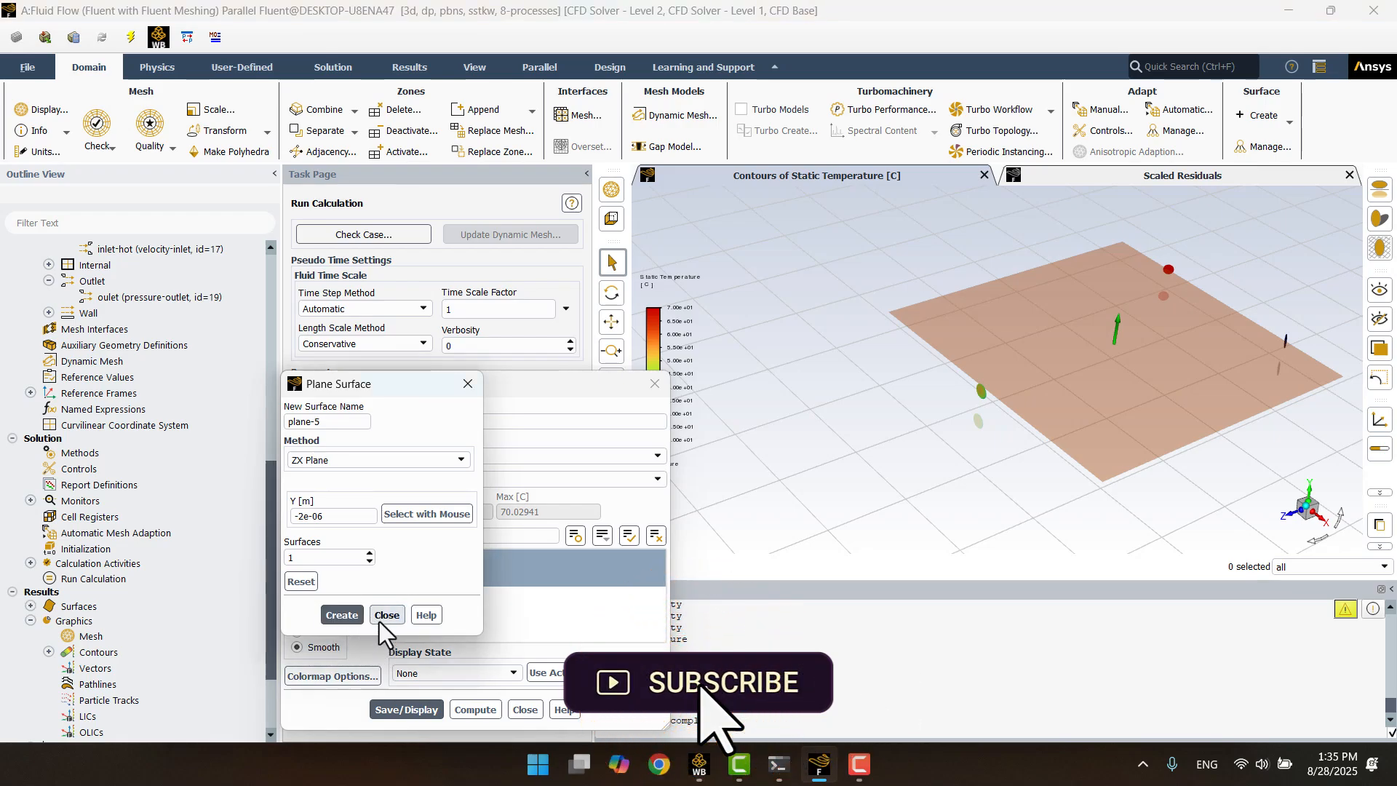
pyautogui.click(382, 618)
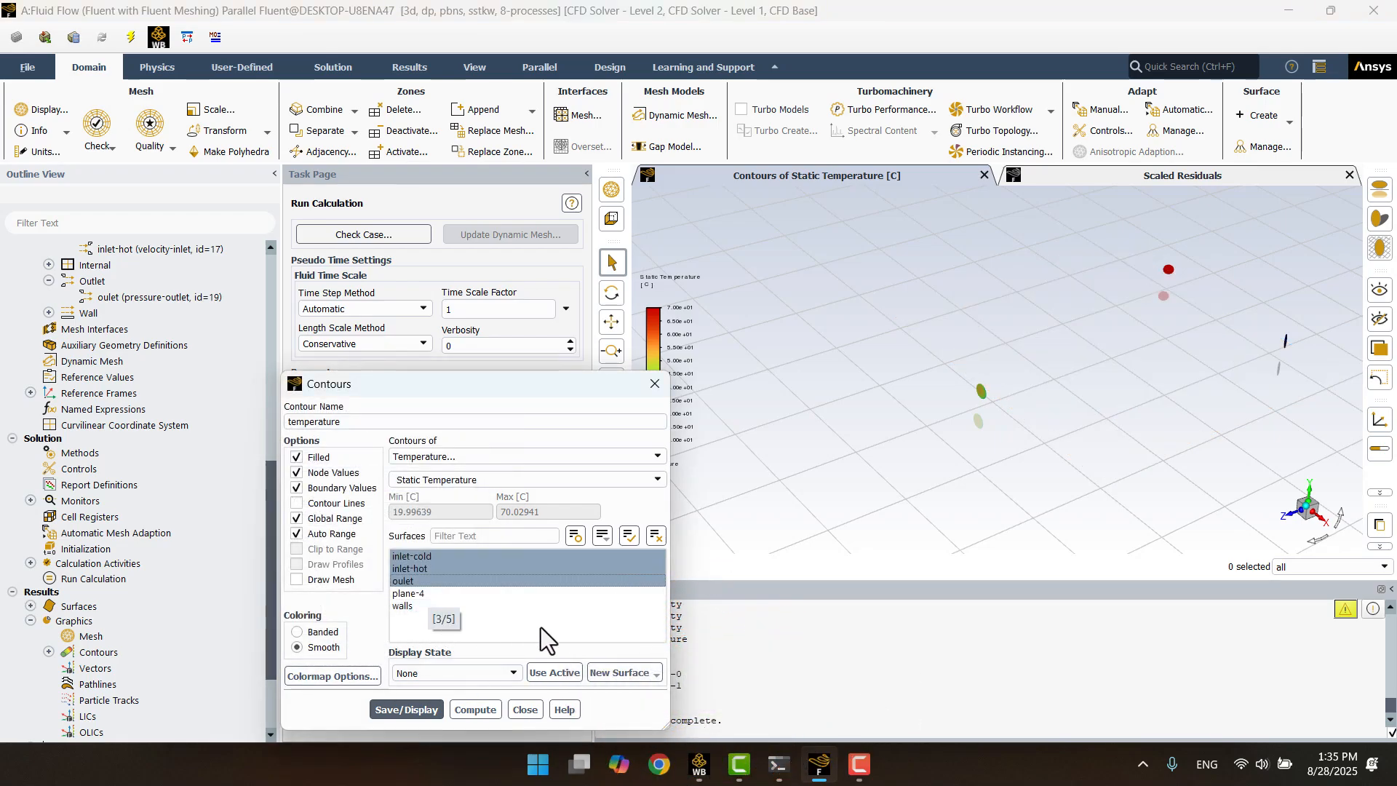
# - Replace the temperature contour's selected surfaces with only plane-4, then save, display and close it
pyautogui.click(654, 535)
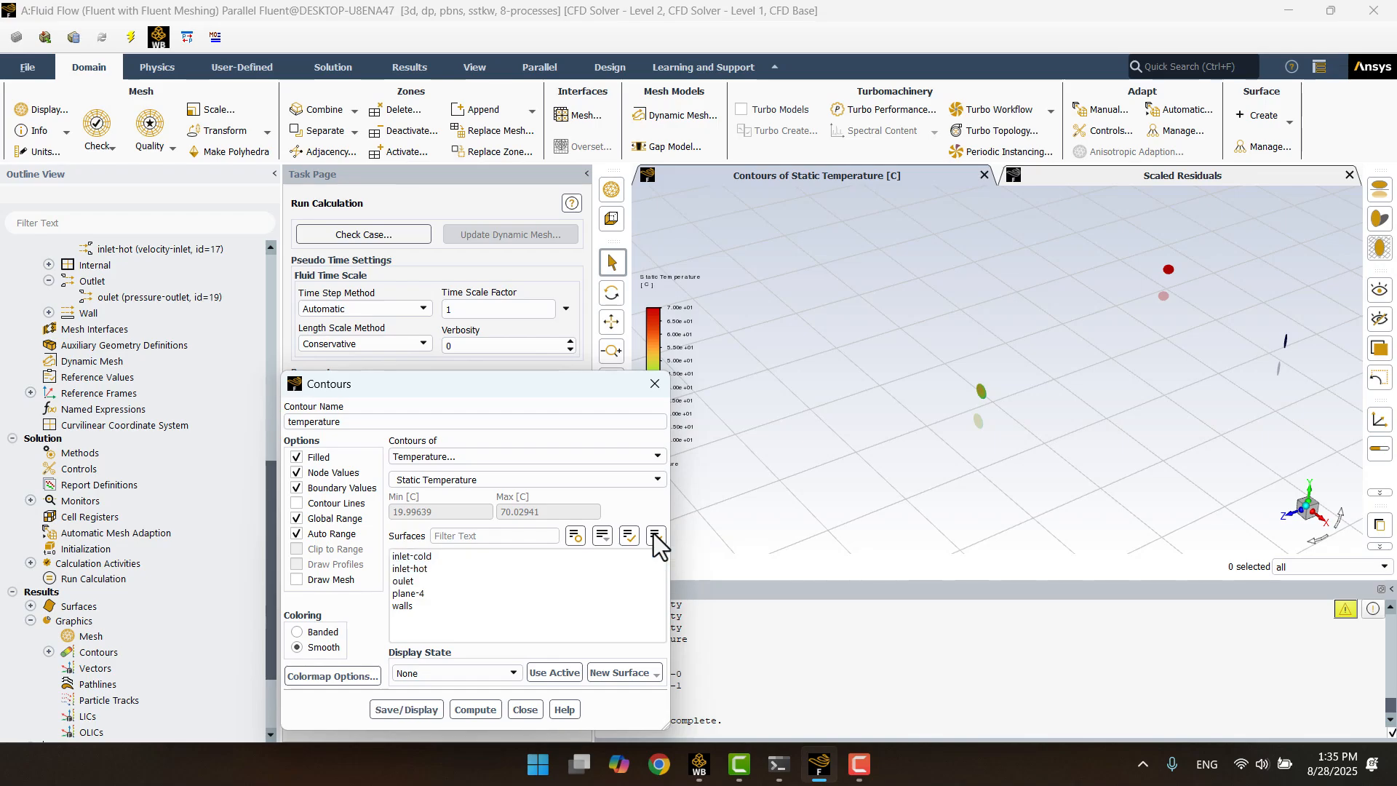
pyautogui.click(458, 594)
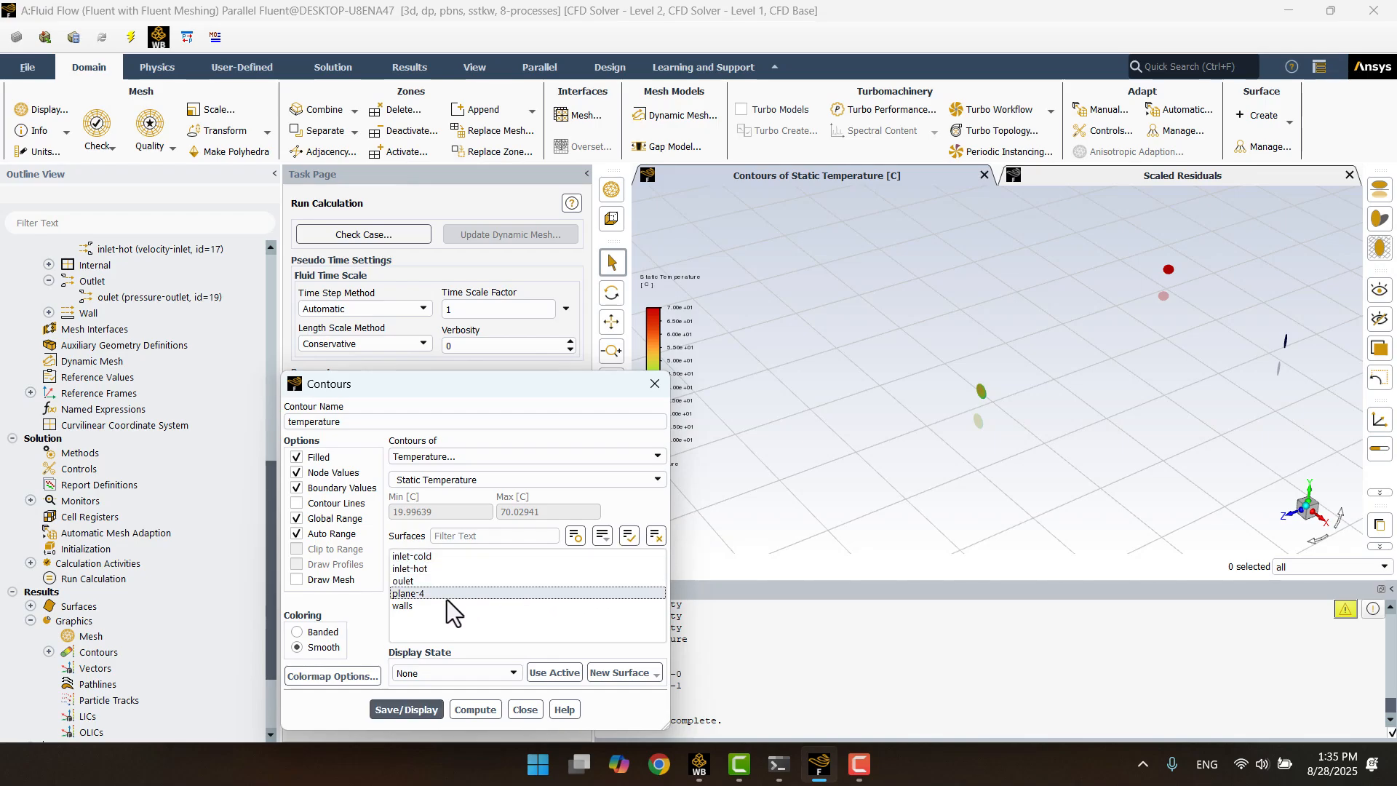
pyautogui.click(394, 712)
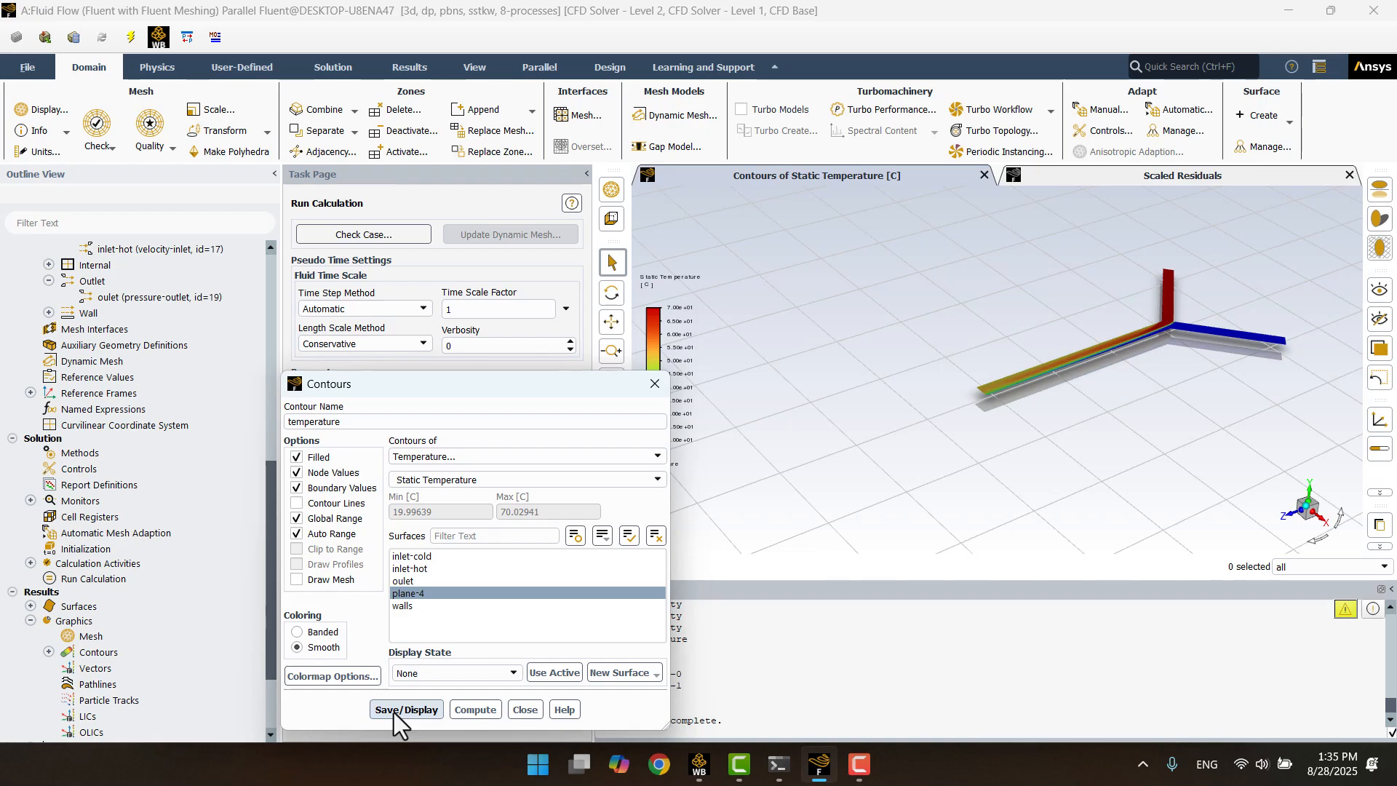
pyautogui.click(519, 709)
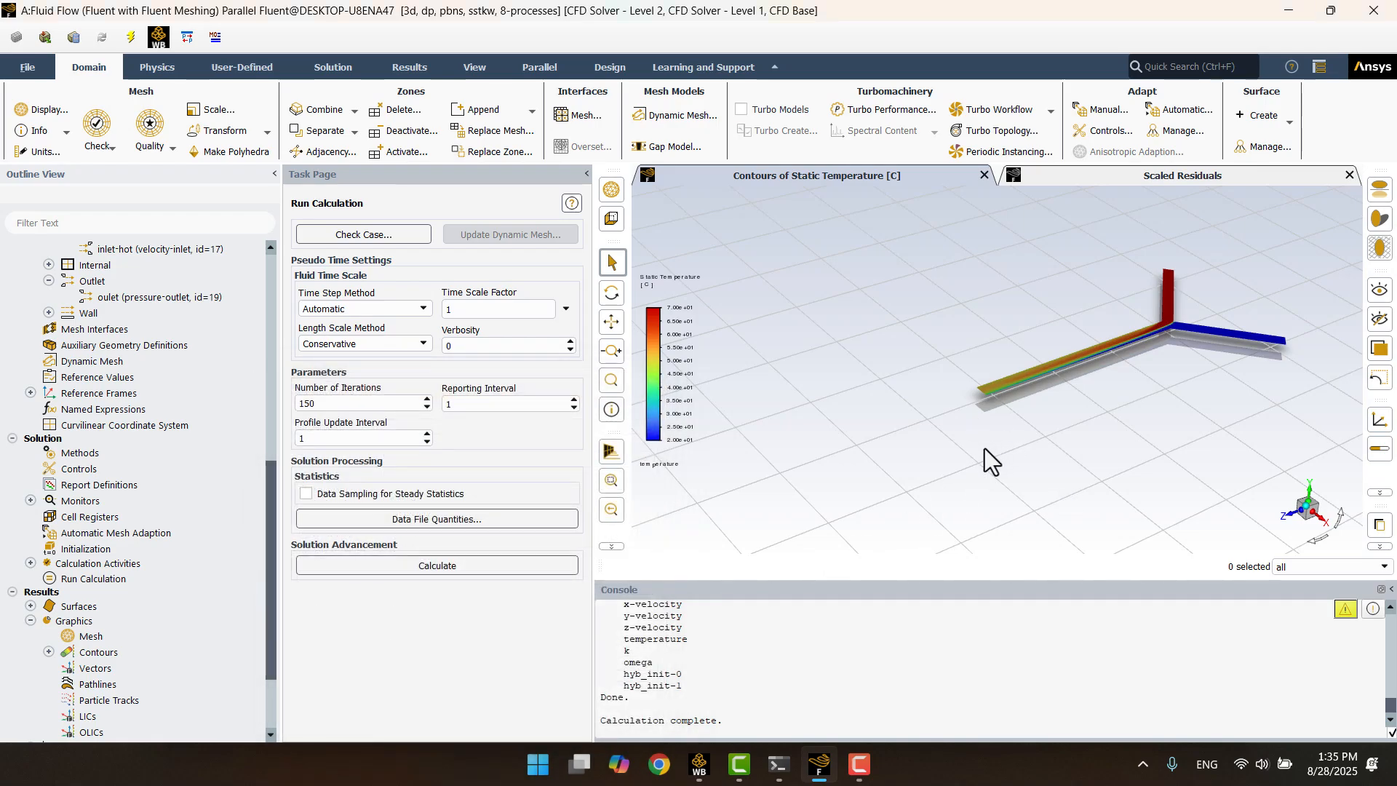
# - Show the temperature contour face-on along the Y axis with the outlet pipe horizontal, and turn off the ground grid and reflections
pyautogui.moveTo(985, 448); pyautogui.dragTo(1282, 501)
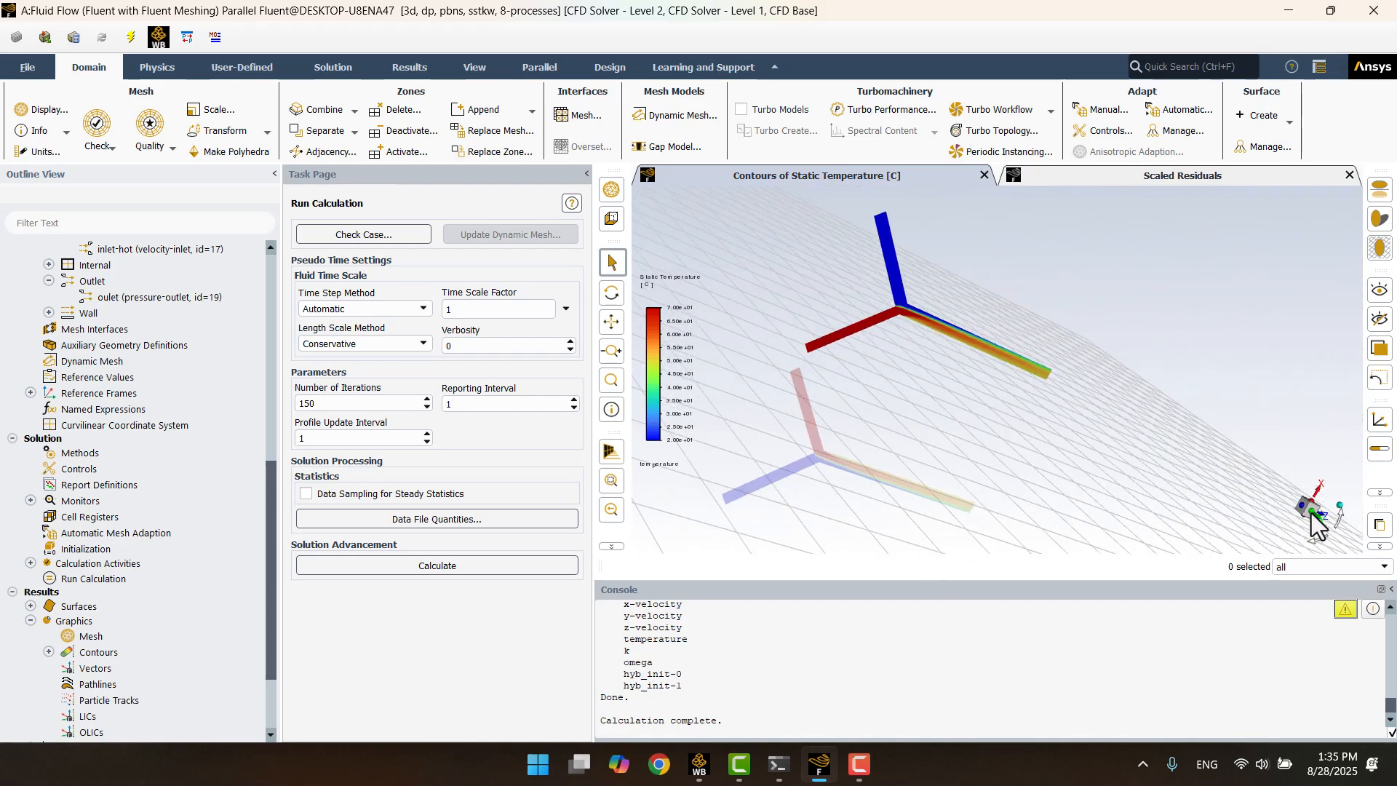
pyautogui.click(1312, 513)
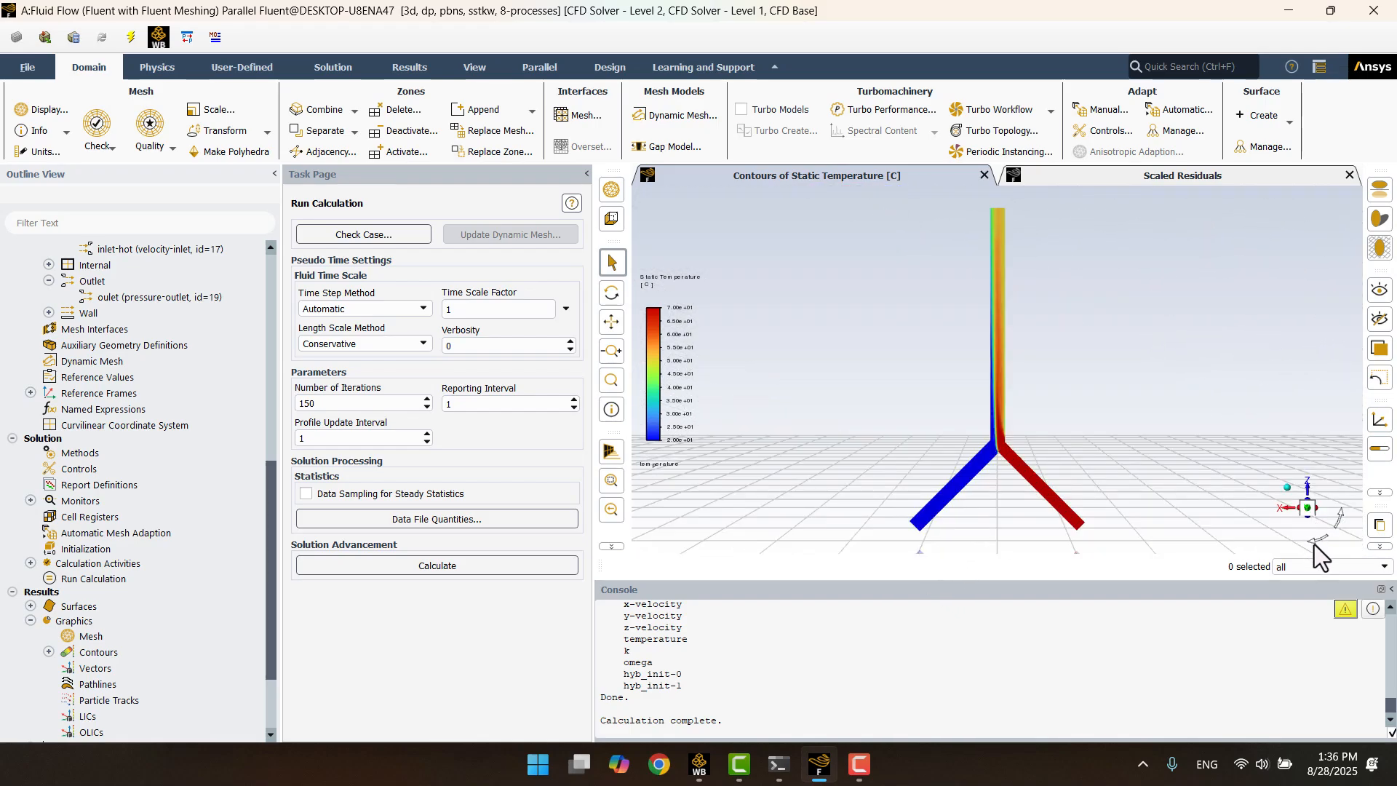
pyautogui.click(1314, 543)
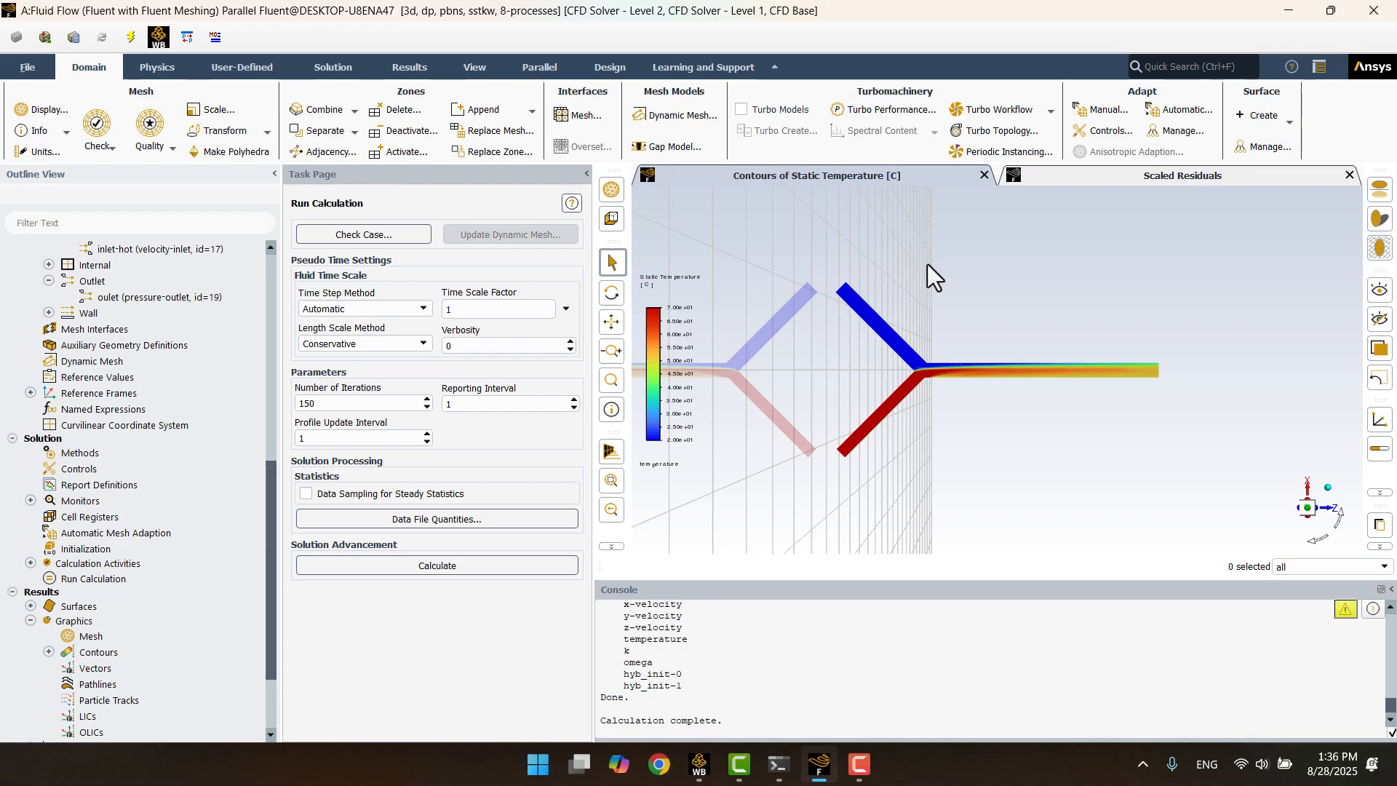
pyautogui.click(1380, 251)
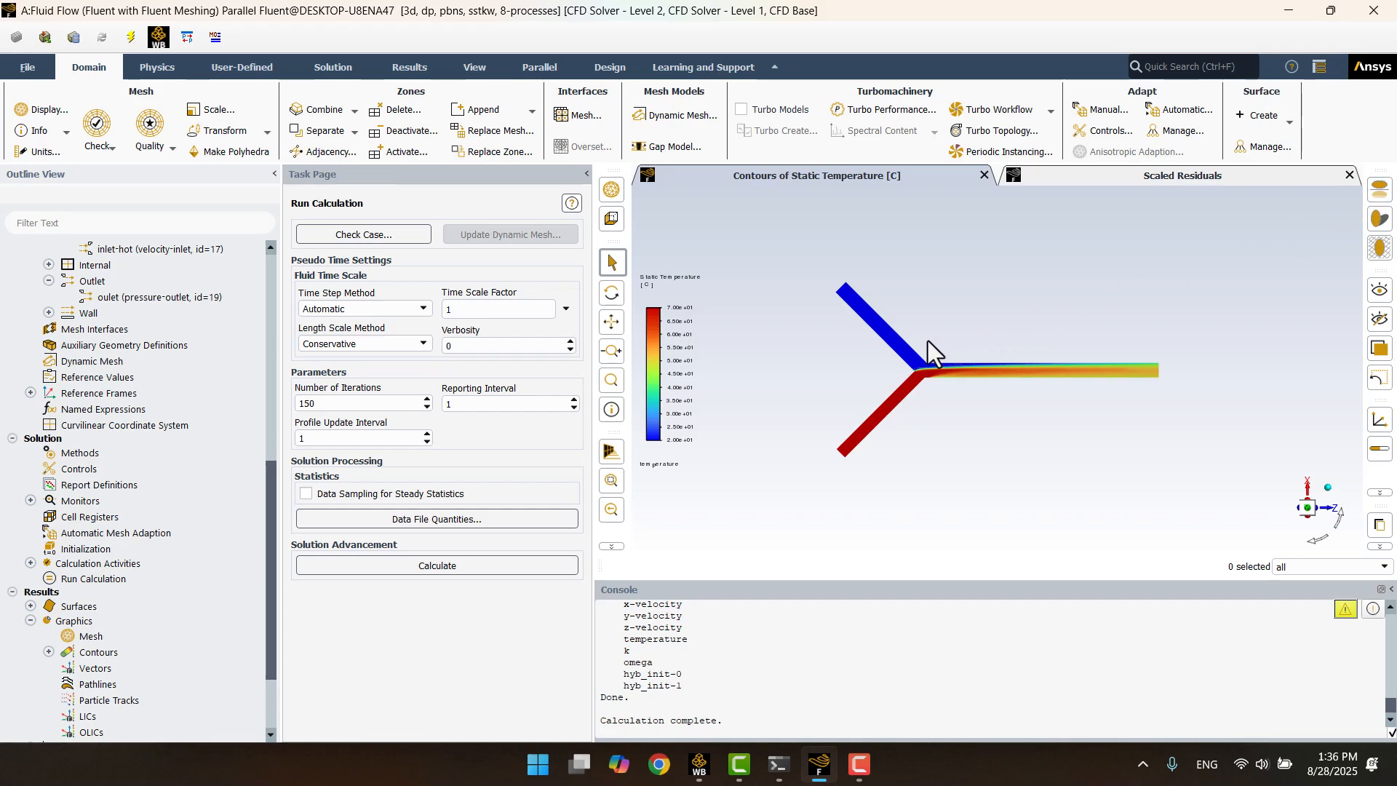
pyautogui.scroll(2, 905, 330)
pyautogui.scroll(1, 1028, 340)
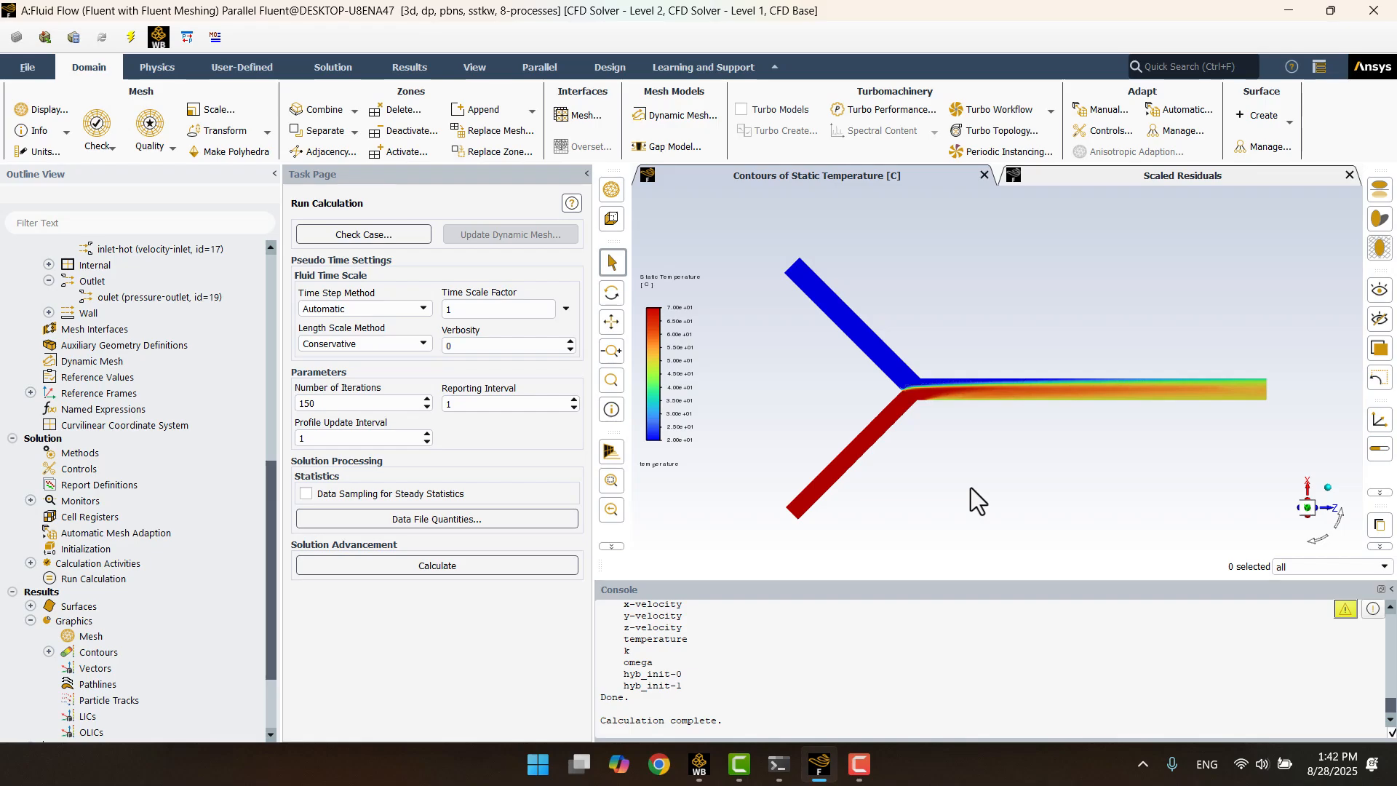
# - Create a filled contour named velocity showing Velocity Magnitude on plane-4, save and display it, and list the existing contours
pyautogui.rightClick(99, 658)
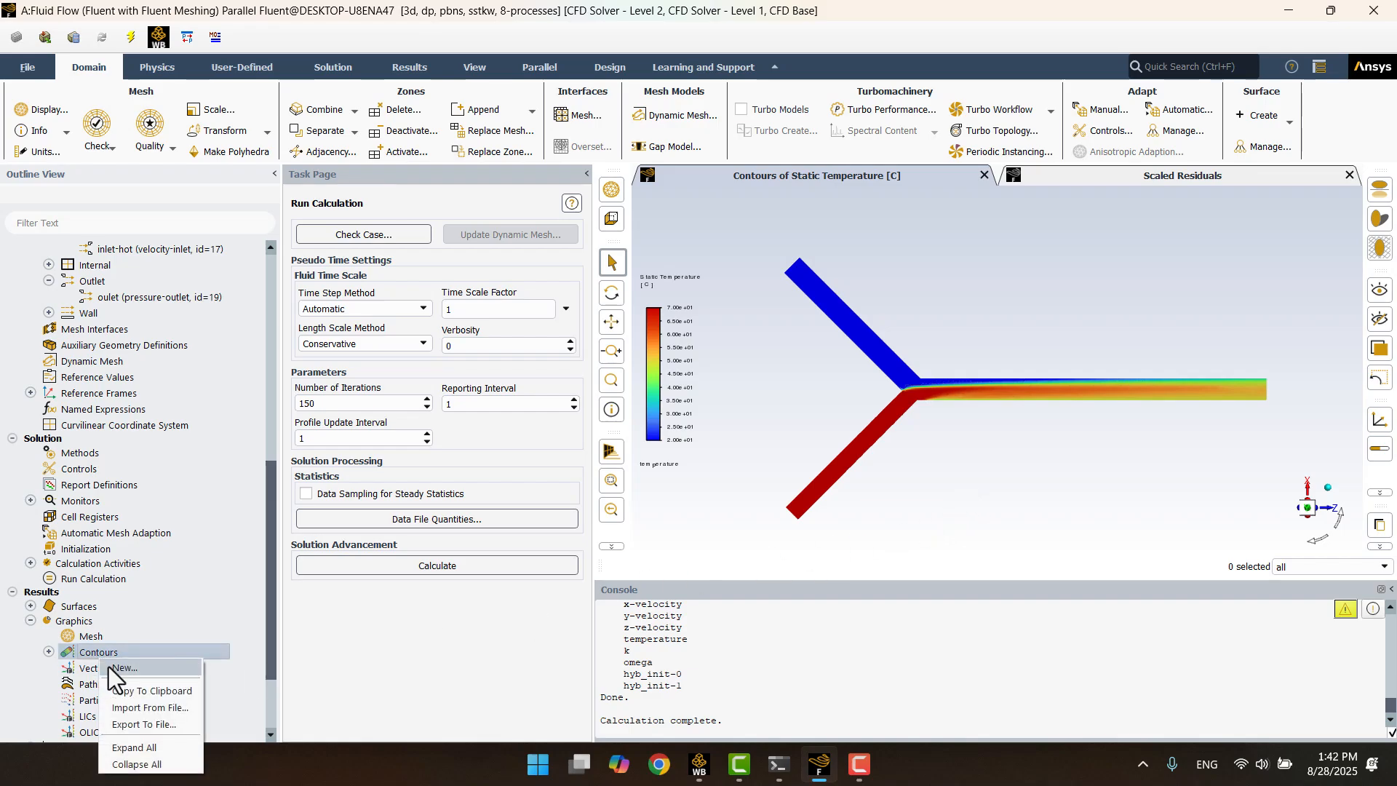
pyautogui.click(109, 667)
pyautogui.tripleClick(342, 422)
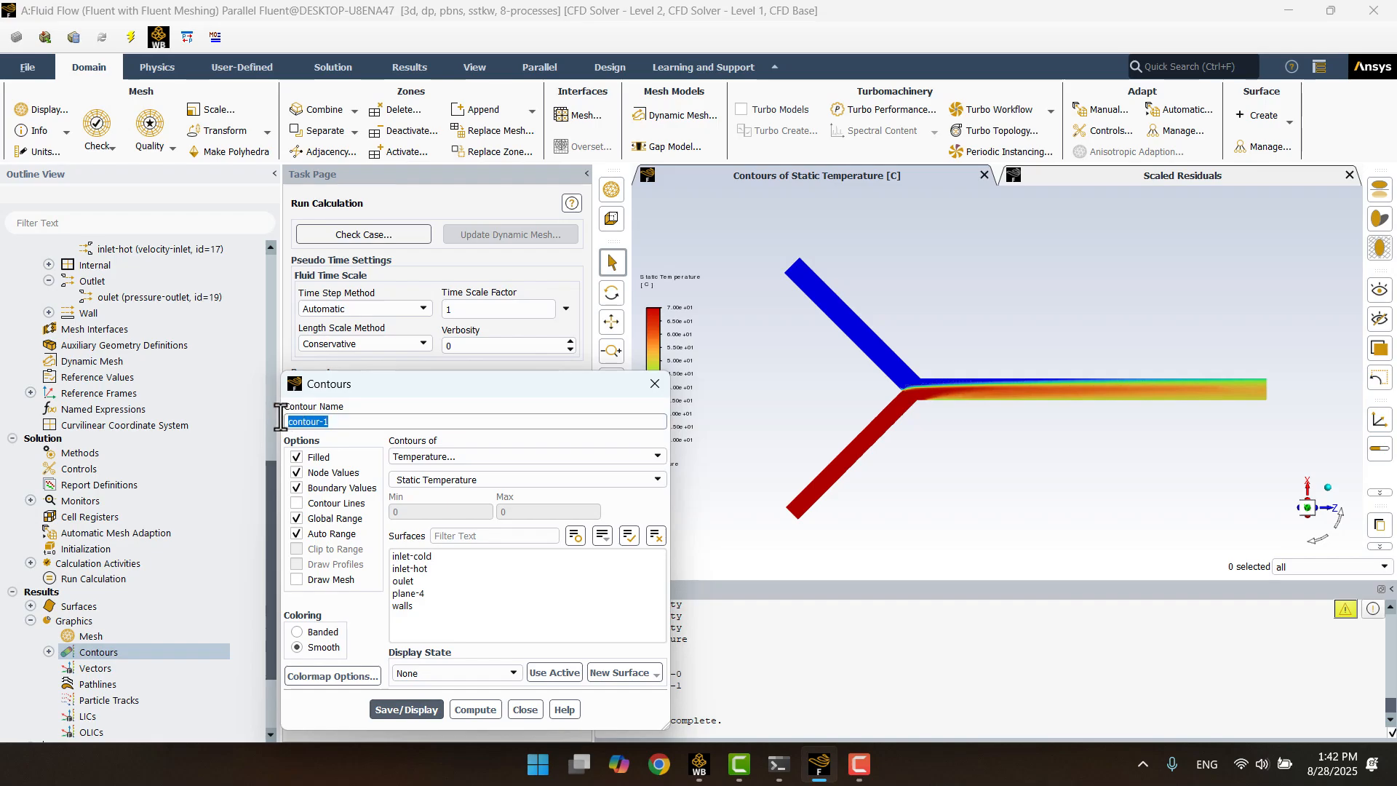
pyautogui.write('velocity')
pyautogui.click(451, 456)
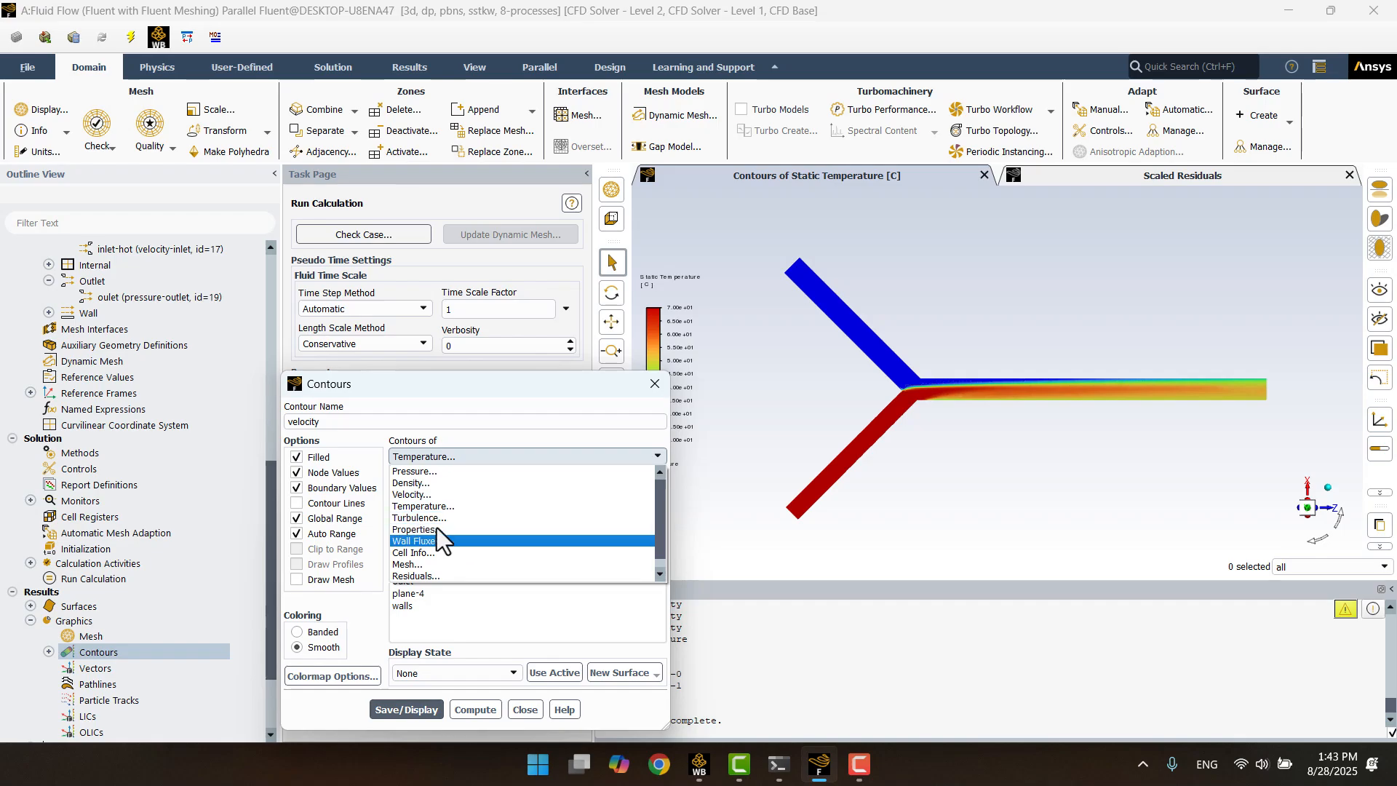
pyautogui.click(415, 495)
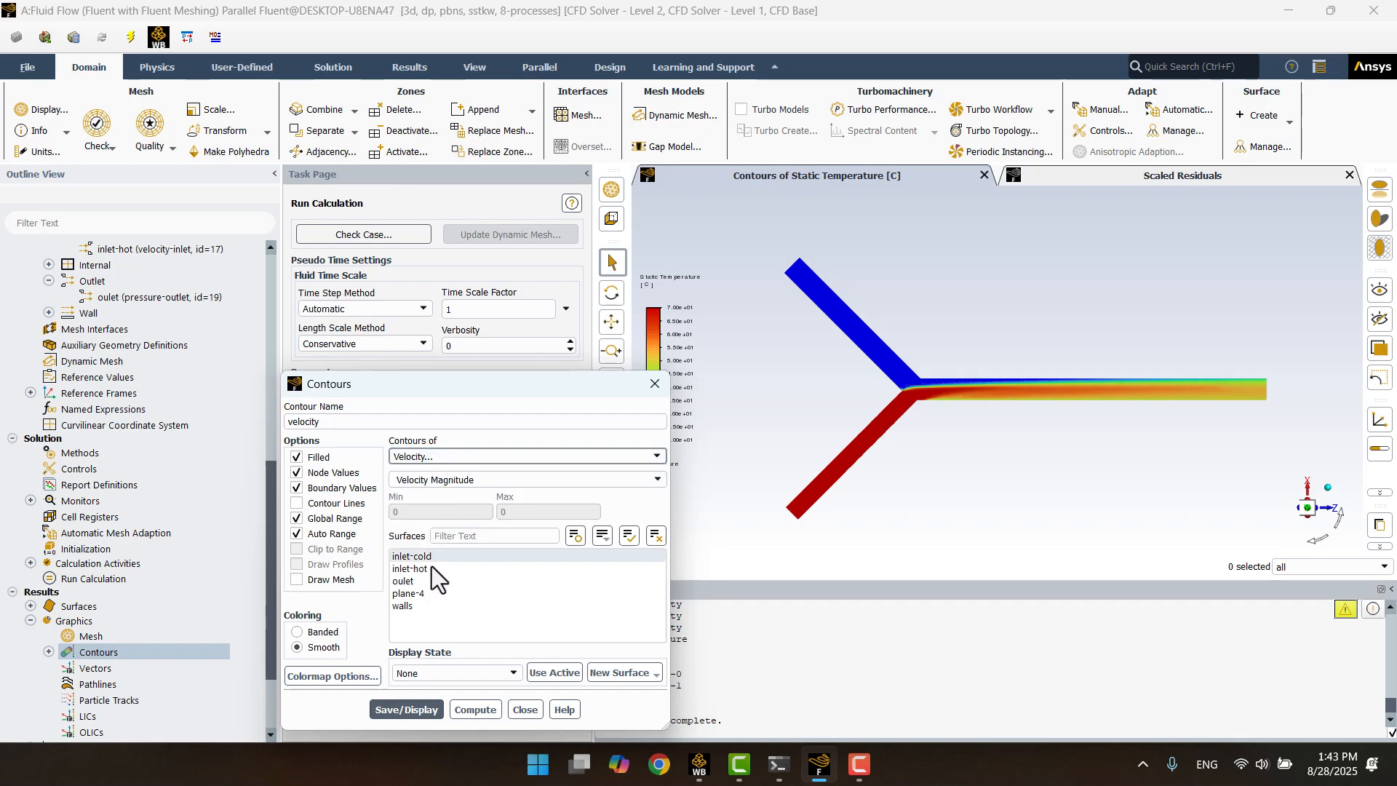
pyautogui.click(439, 592)
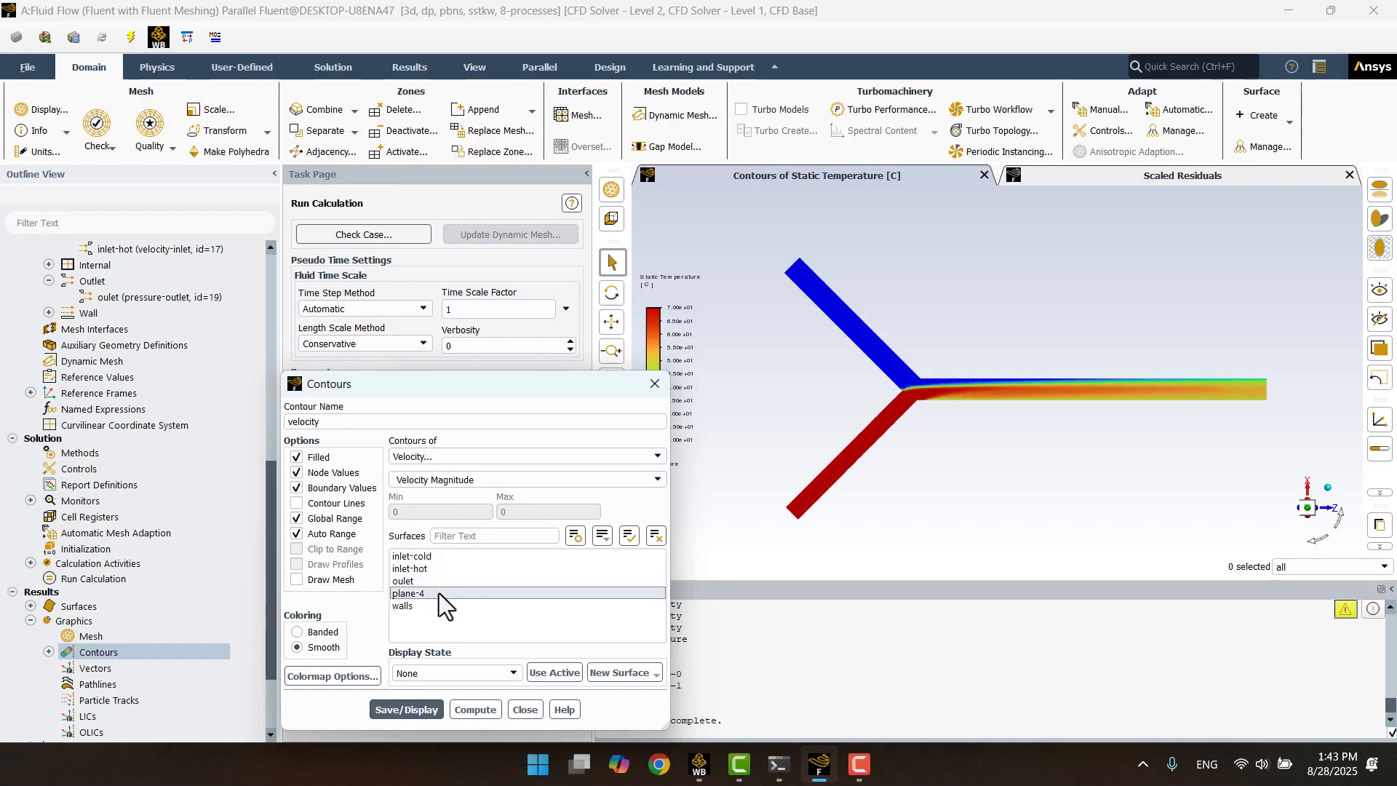
pyautogui.click(404, 710)
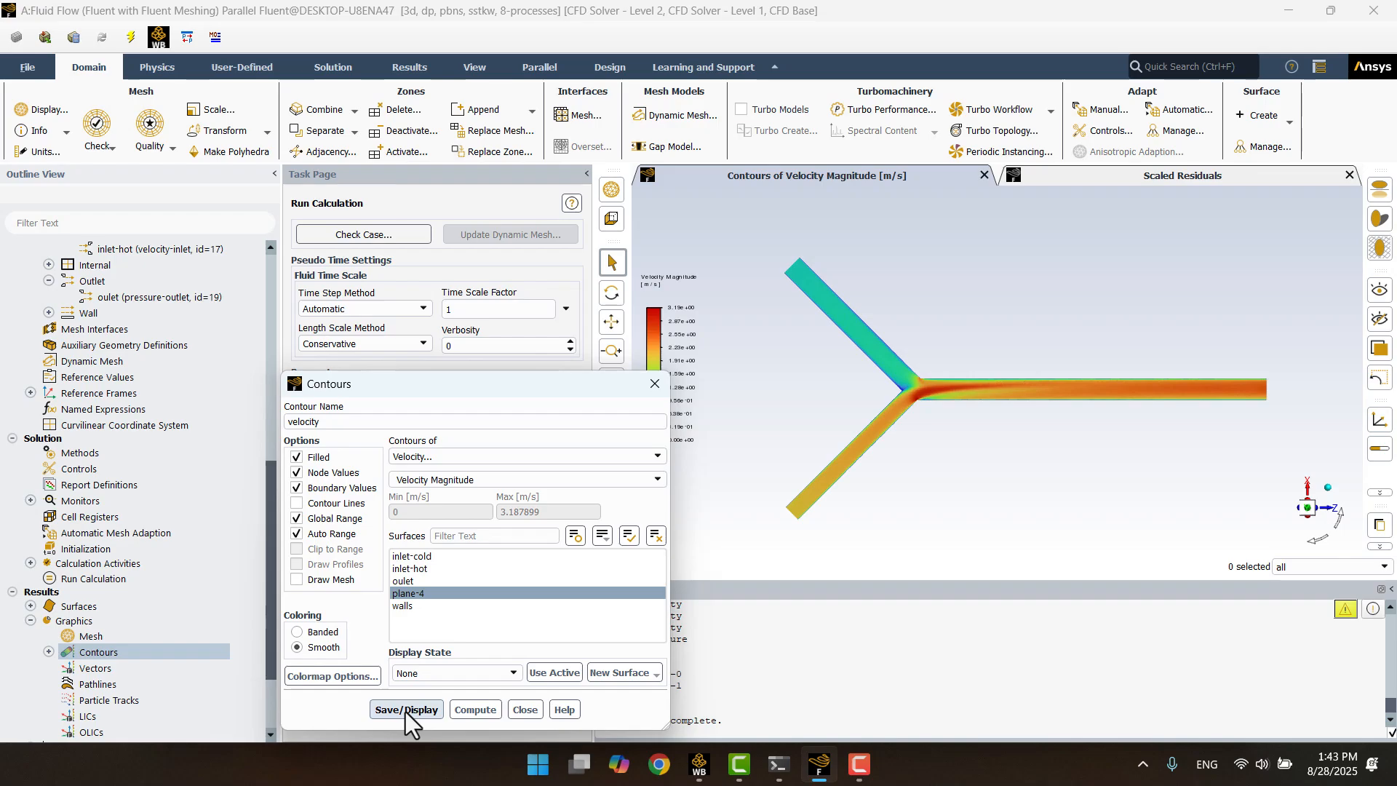
pyautogui.click(521, 717)
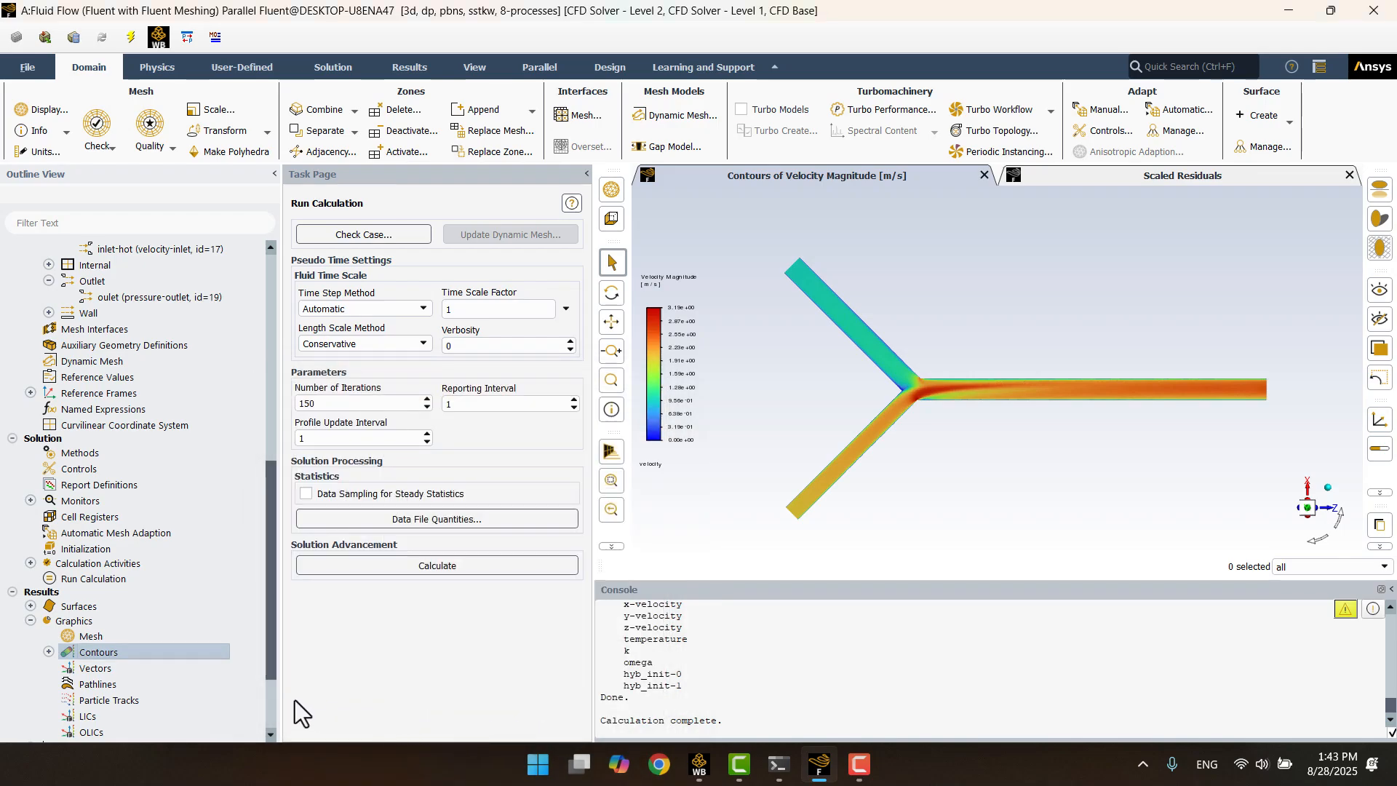
pyautogui.click(50, 653)
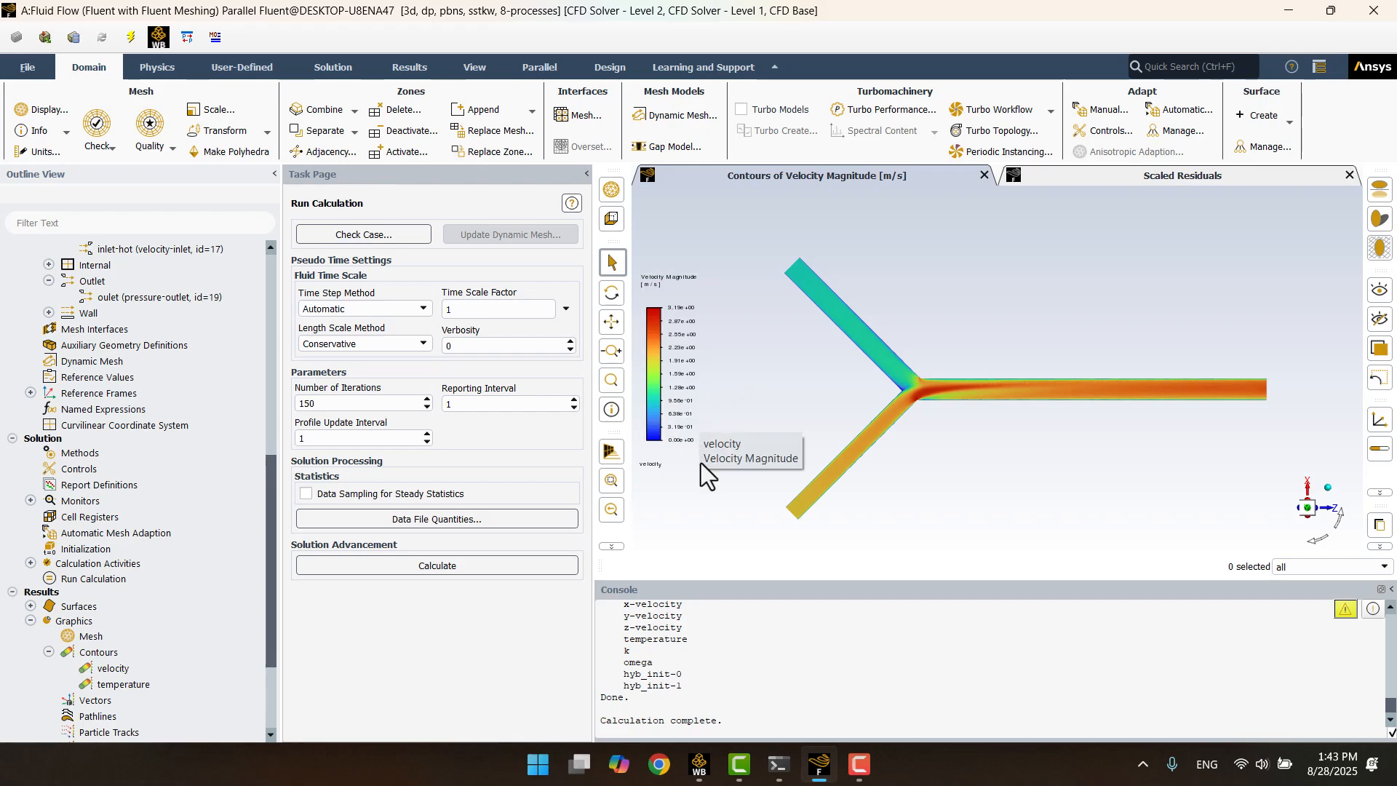
# - Enlarge the velocity contour's color legend and set its number format to general
pyautogui.moveTo(706, 461)
pyautogui.moveTo(703, 463)
pyautogui.mouseDown()
pyautogui.moveTo(724, 479)
pyautogui.moveTo(702, 437)
pyautogui.mouseUp()
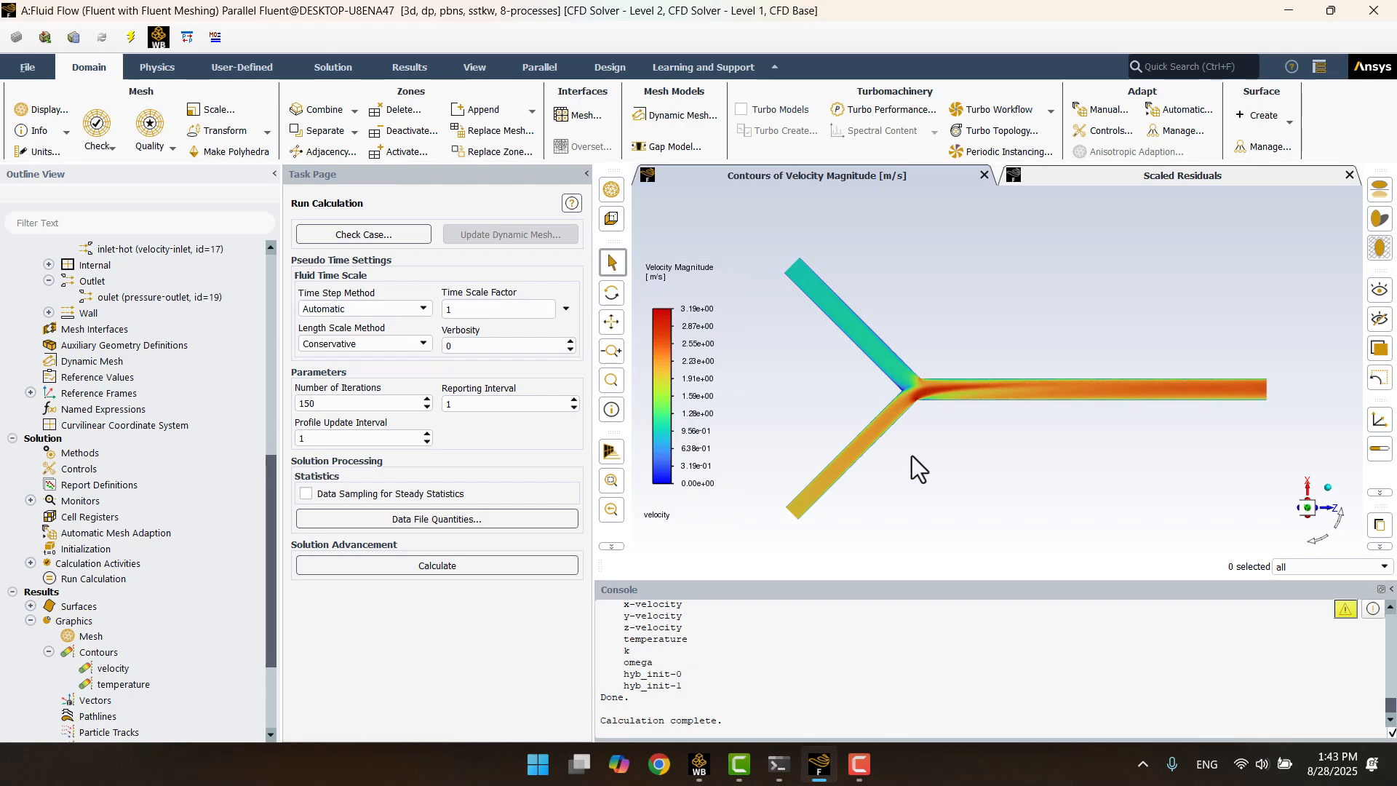
pyautogui.doubleClick(668, 386)
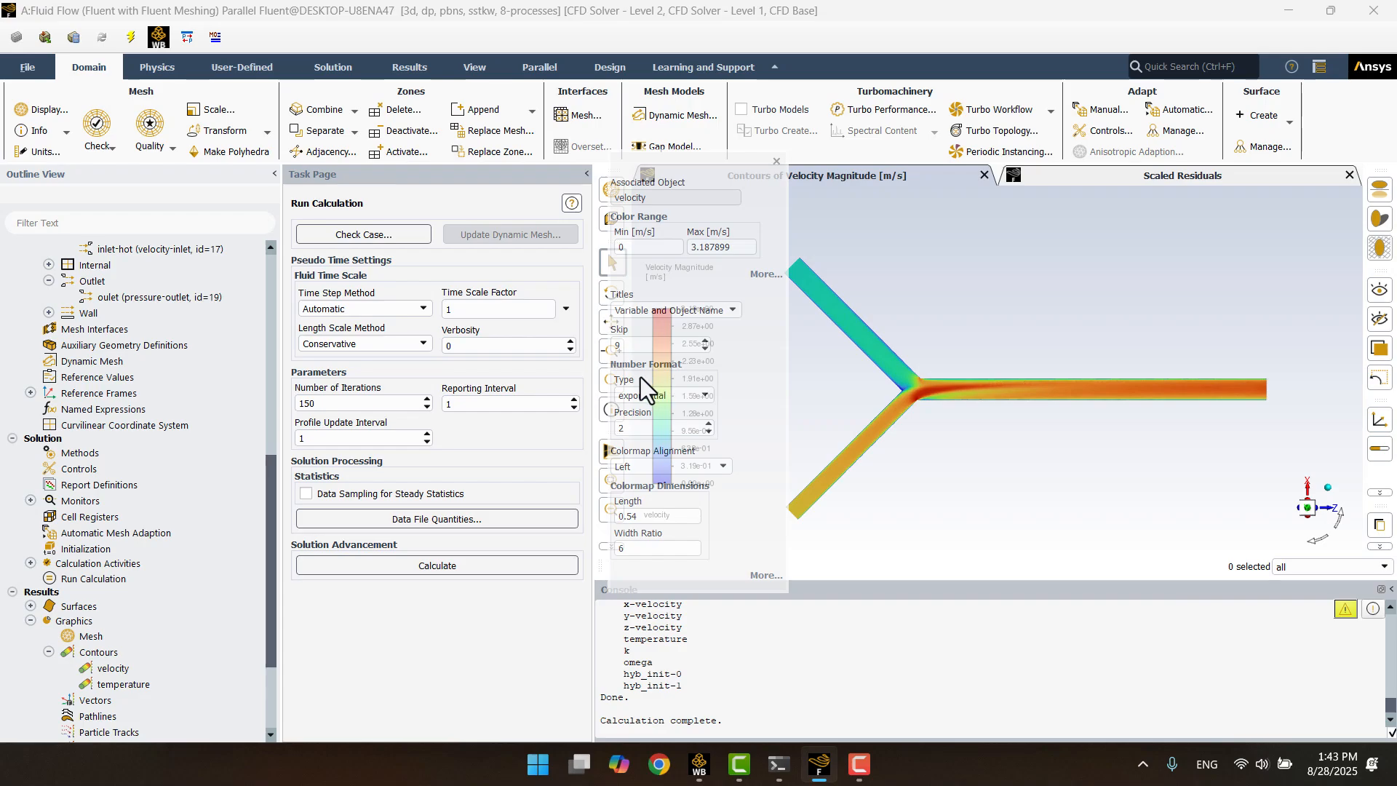
pyautogui.click(707, 399)
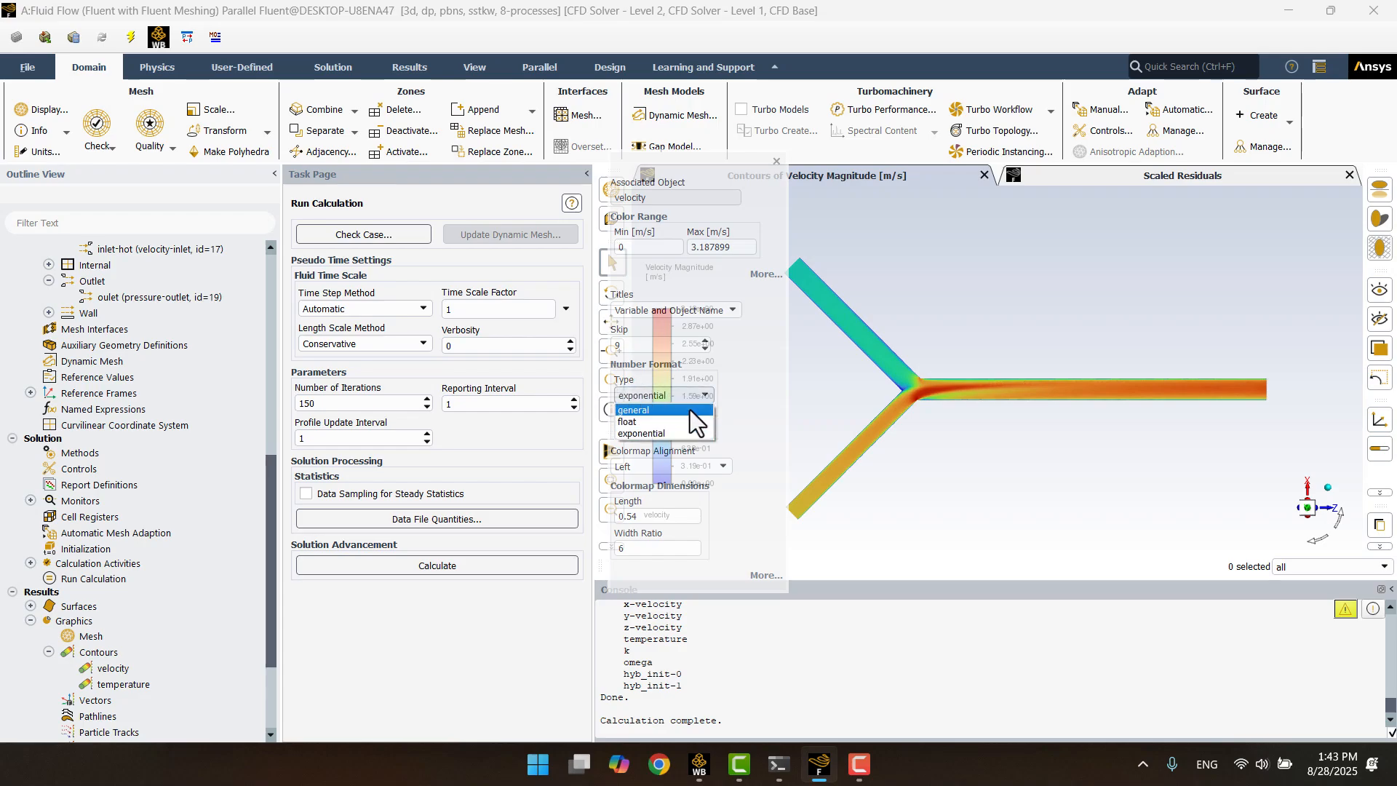
pyautogui.click(689, 410)
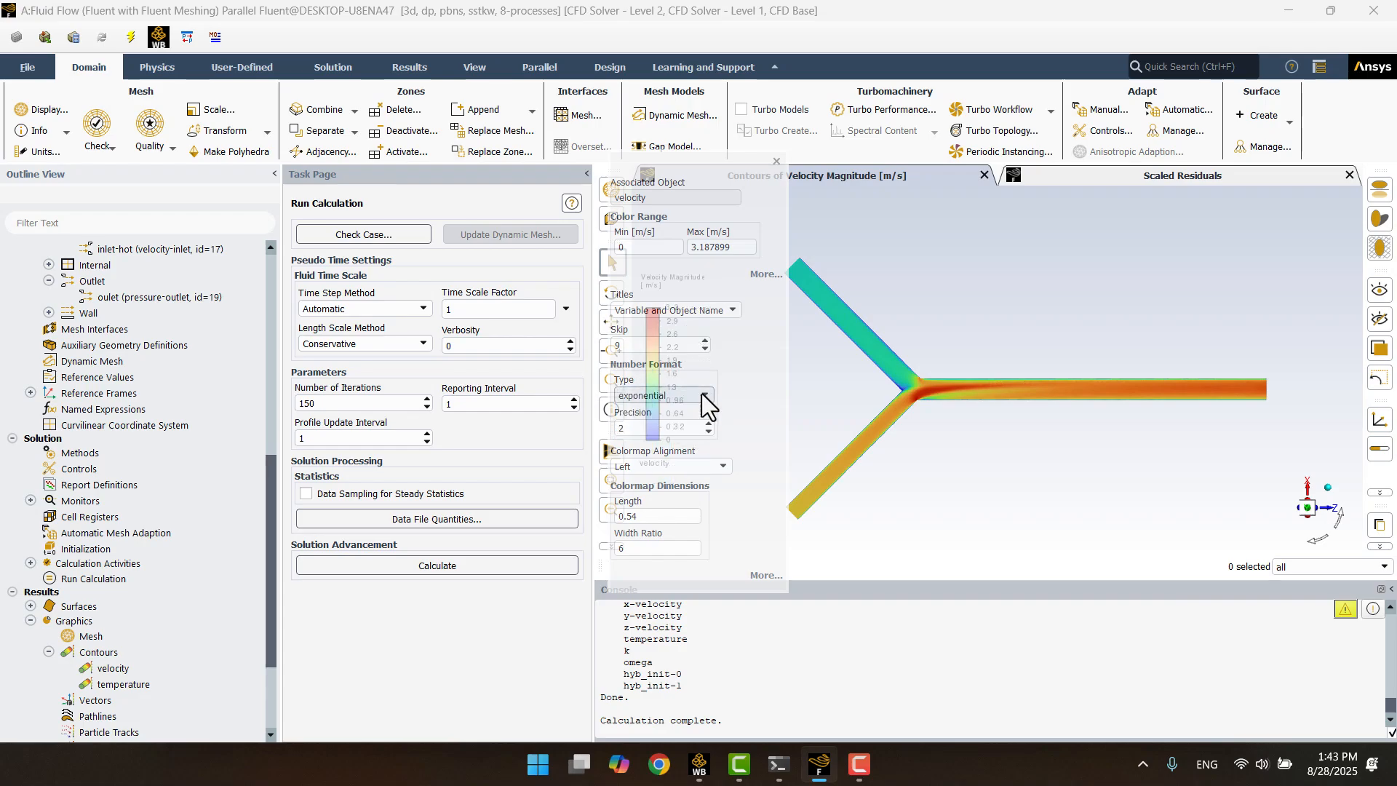
pyautogui.click(776, 161)
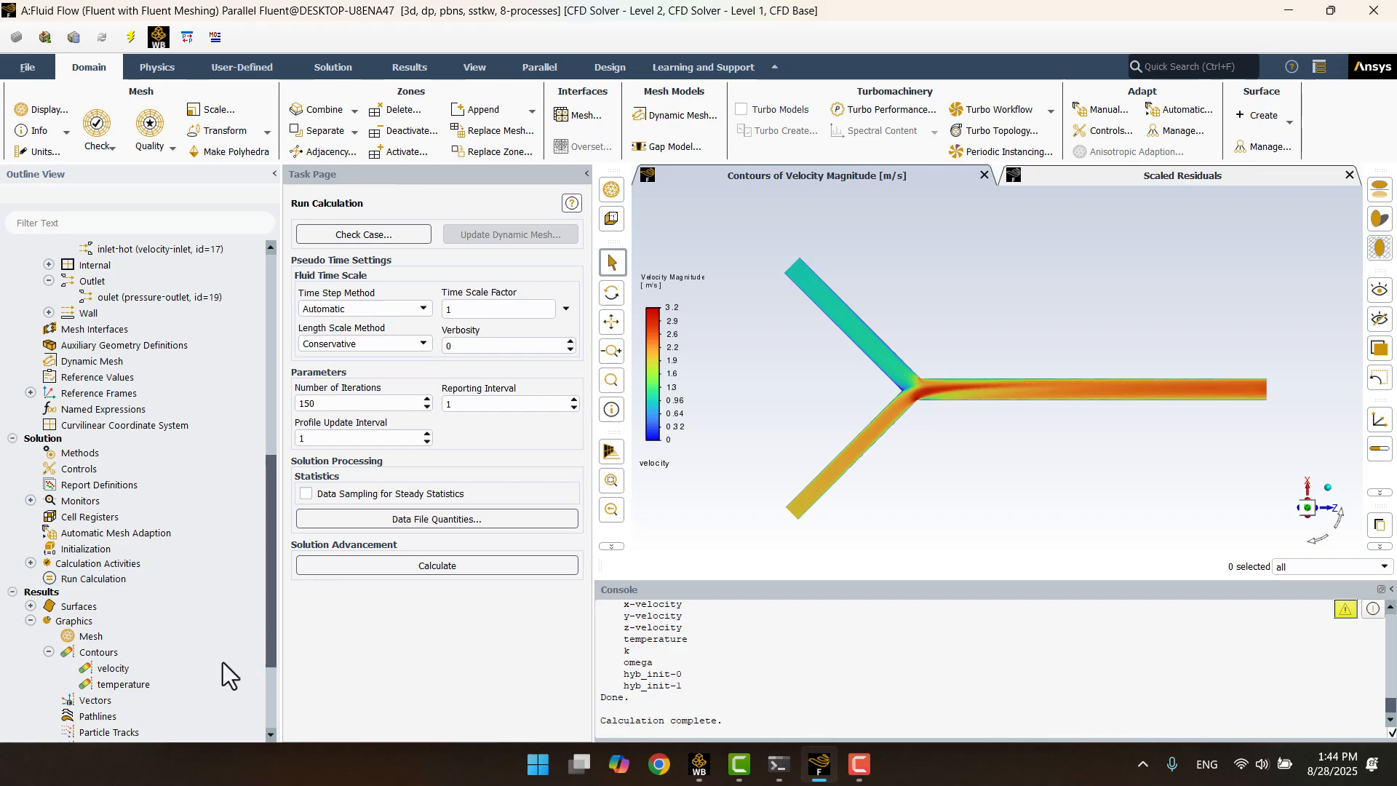
# - Apply the field-pressure colormap to the velocity contour
pyautogui.doubleClick(131, 669)
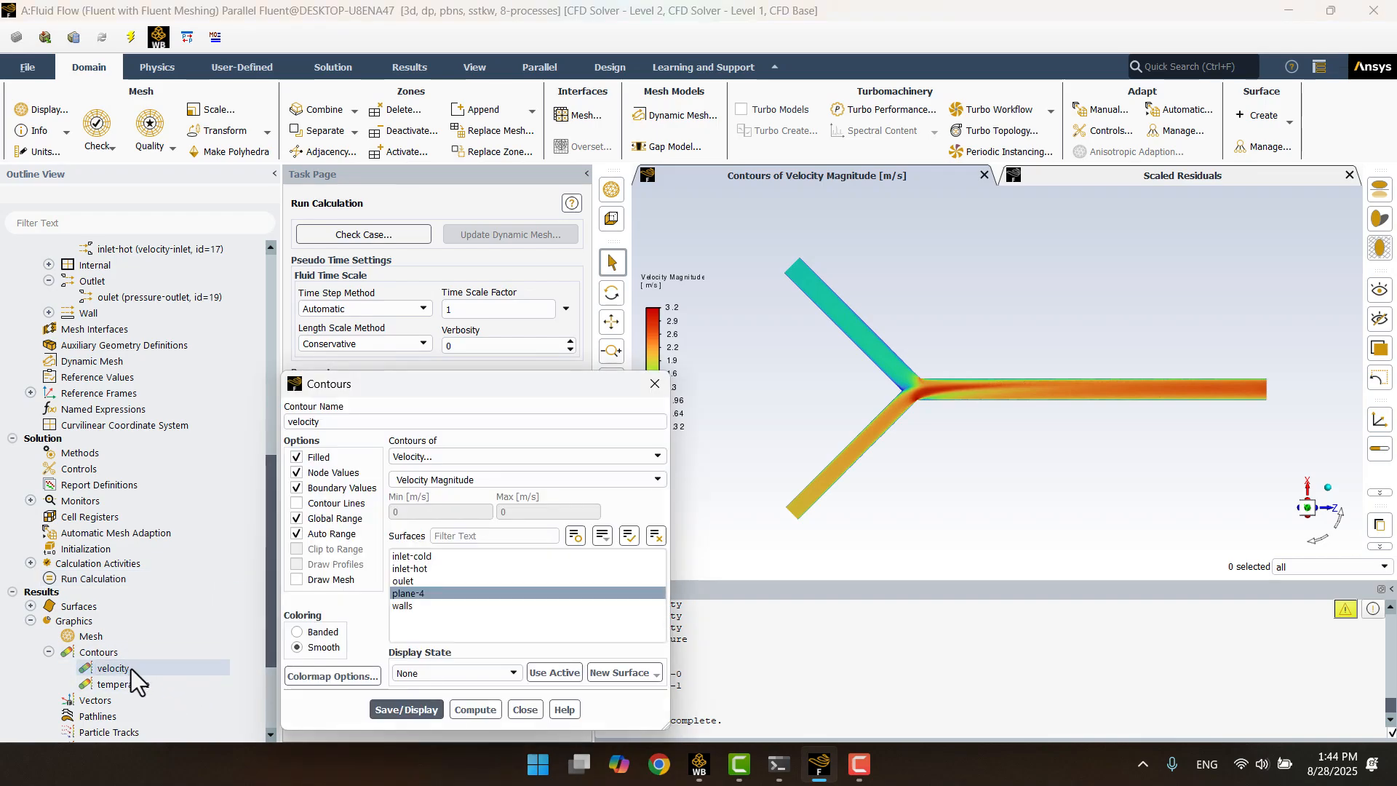
pyautogui.click(292, 679)
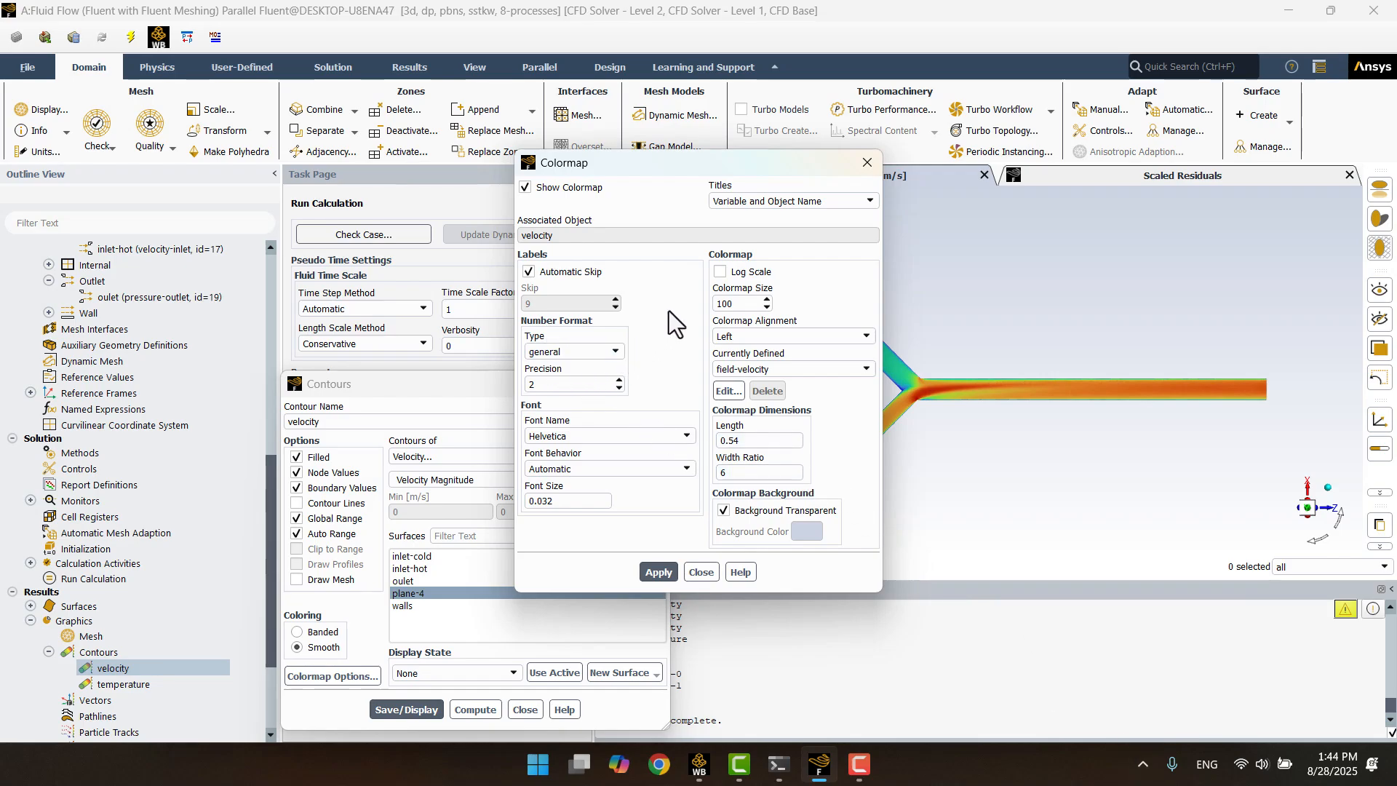
pyautogui.moveTo(711, 165); pyautogui.dragTo(513, 129)
pyautogui.click(665, 334)
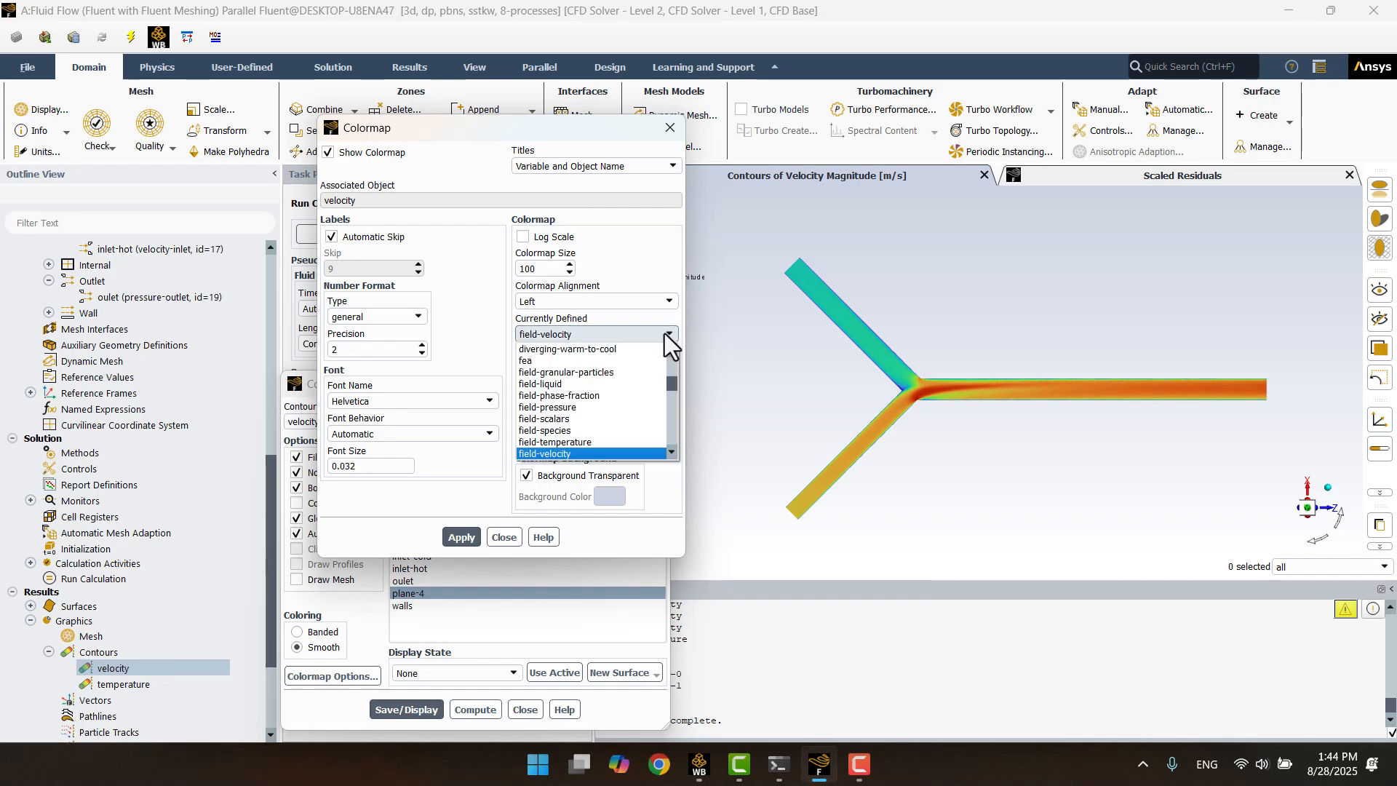
pyautogui.click(555, 407)
pyautogui.click(463, 538)
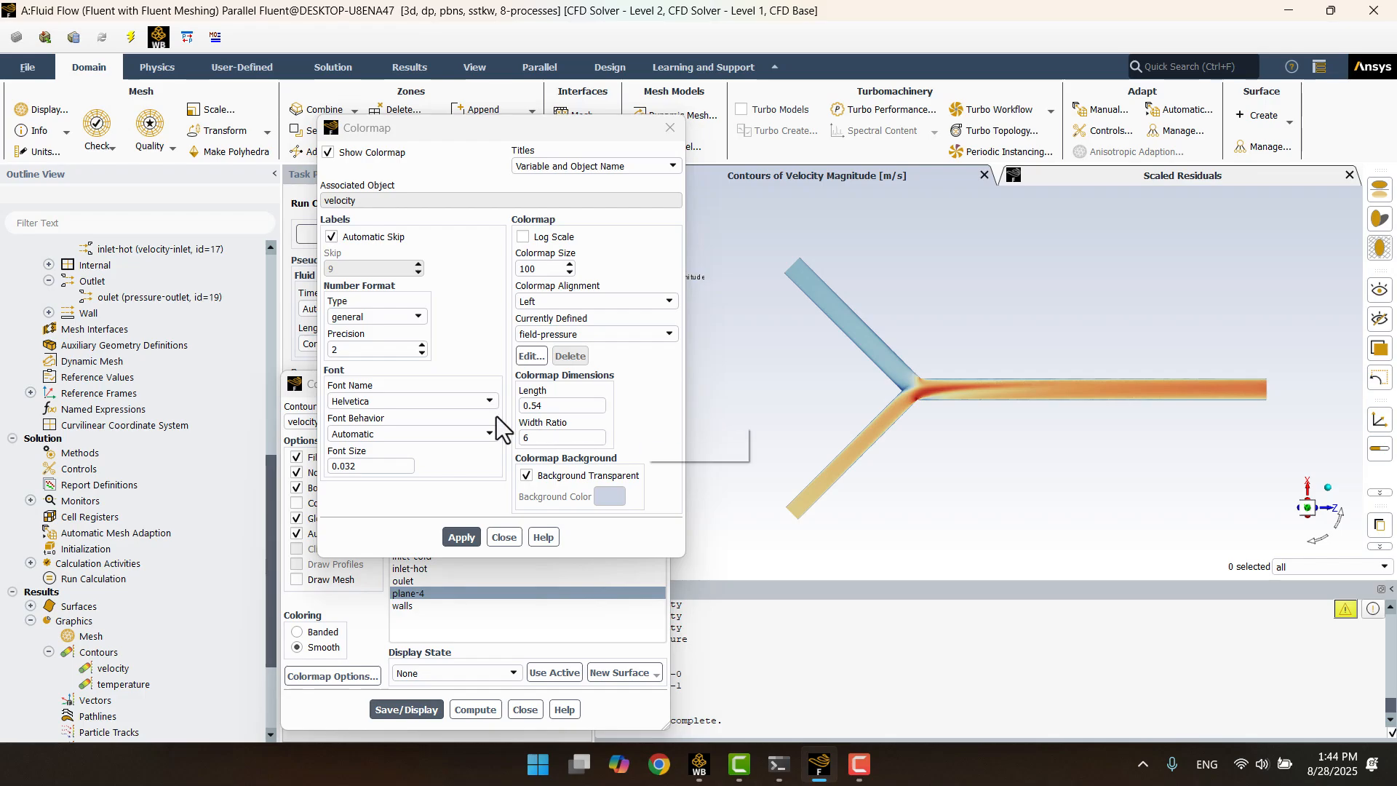
# - Set the velocity legend's font to GOST Common and apply it
pyautogui.click(487, 400)
pyautogui.click(384, 428)
pyautogui.click(462, 538)
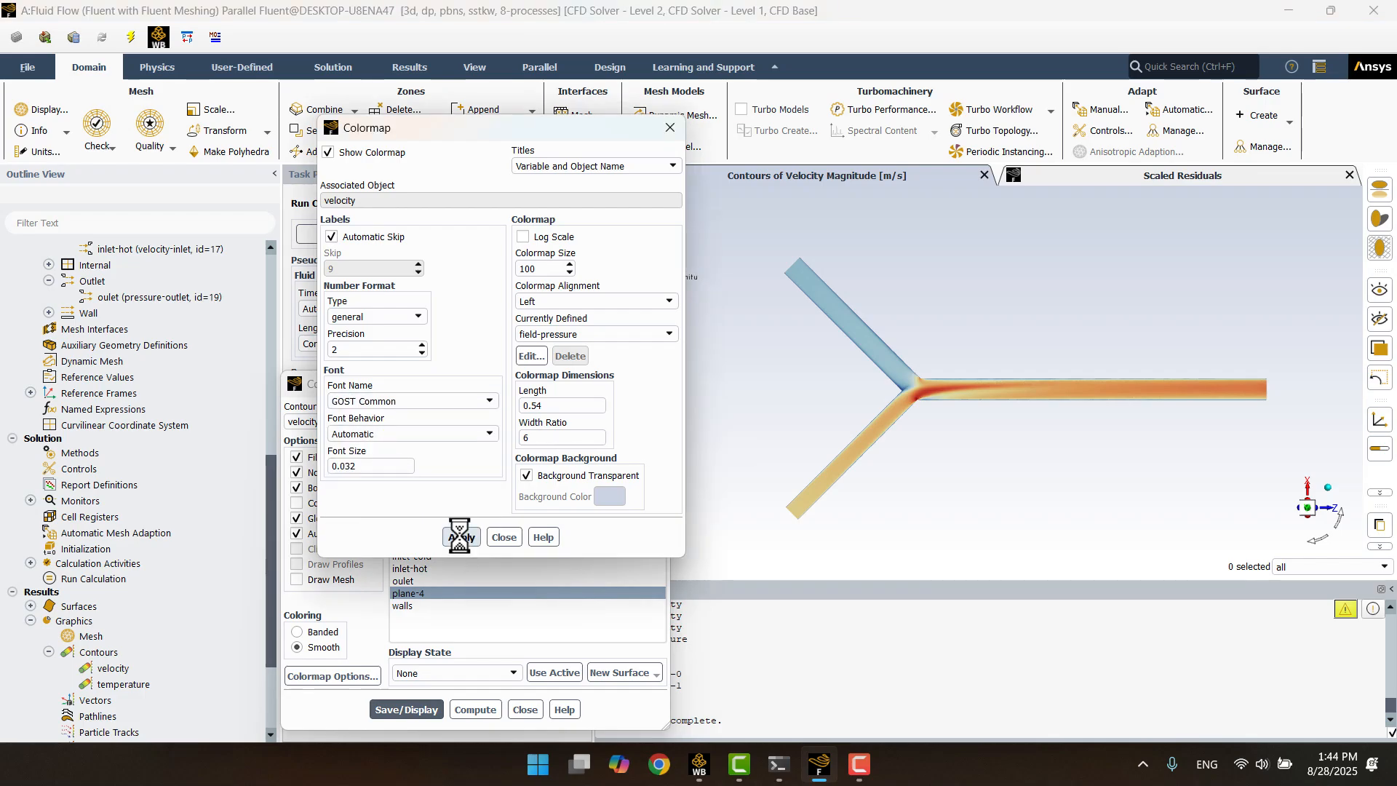
# - Reduce the velocity legend's font size, close the contour settings, and enlarge the legend in the graphics view
pyautogui.moveTo(430, 134); pyautogui.dragTo(270, 136)
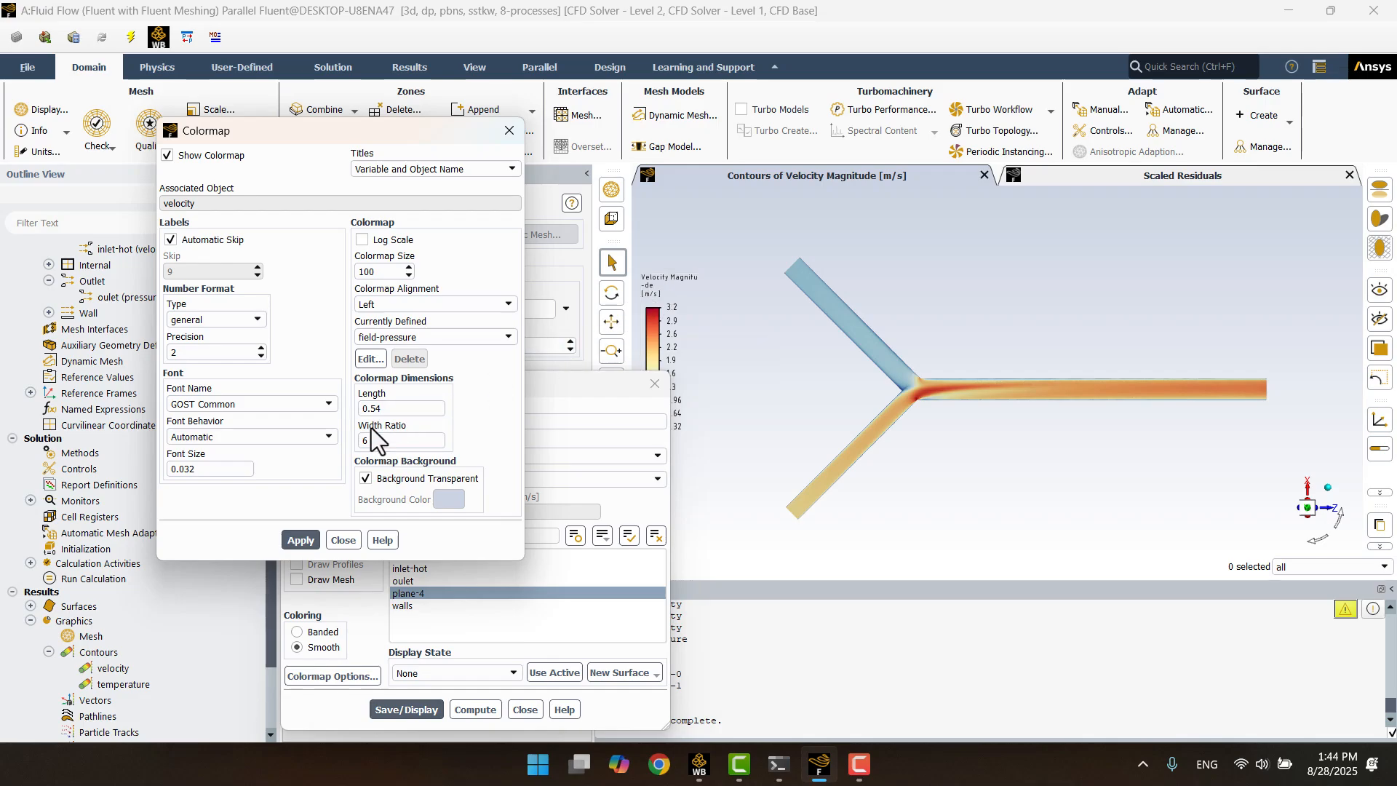
pyautogui.click(221, 473)
pyautogui.press('BackSpace')
pyautogui.click(300, 540)
pyautogui.click(342, 541)
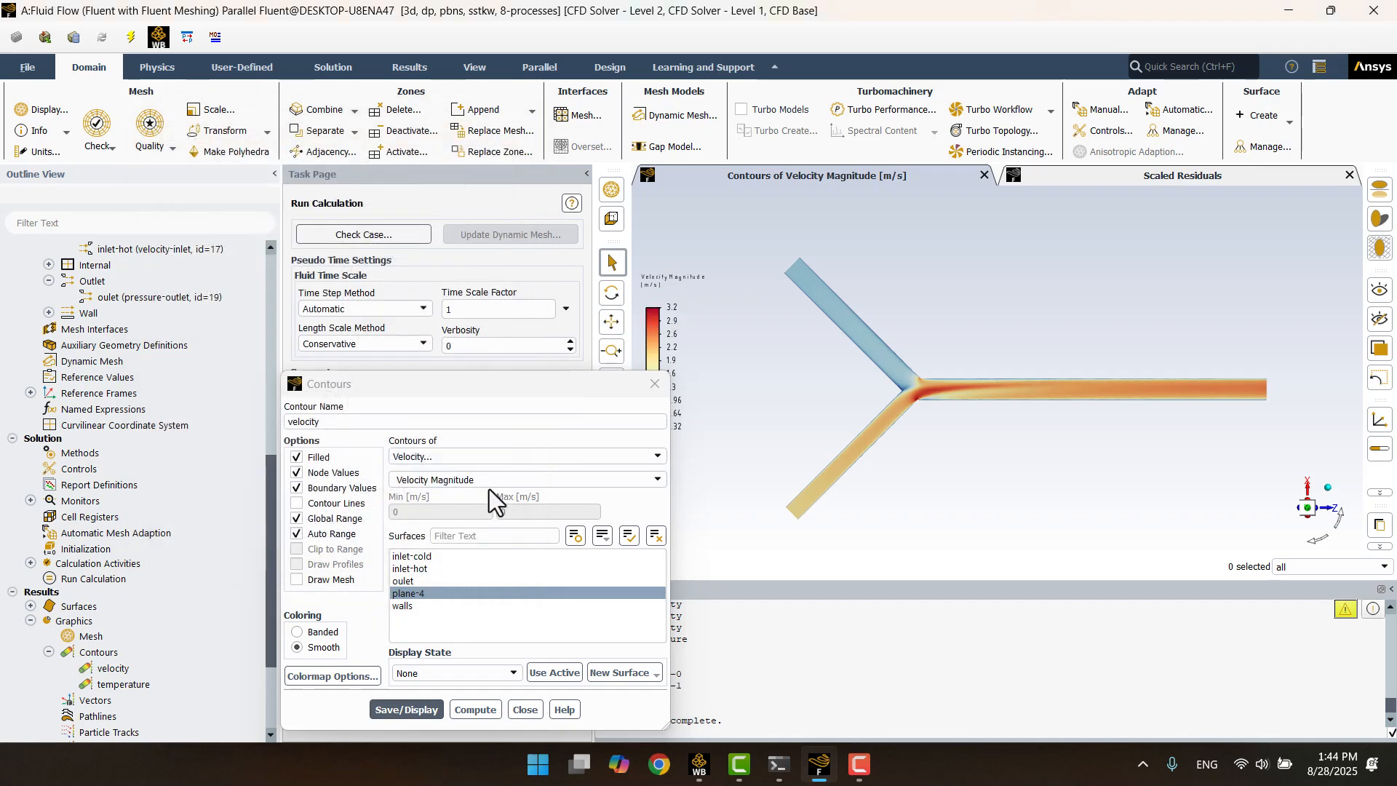
pyautogui.click(641, 393)
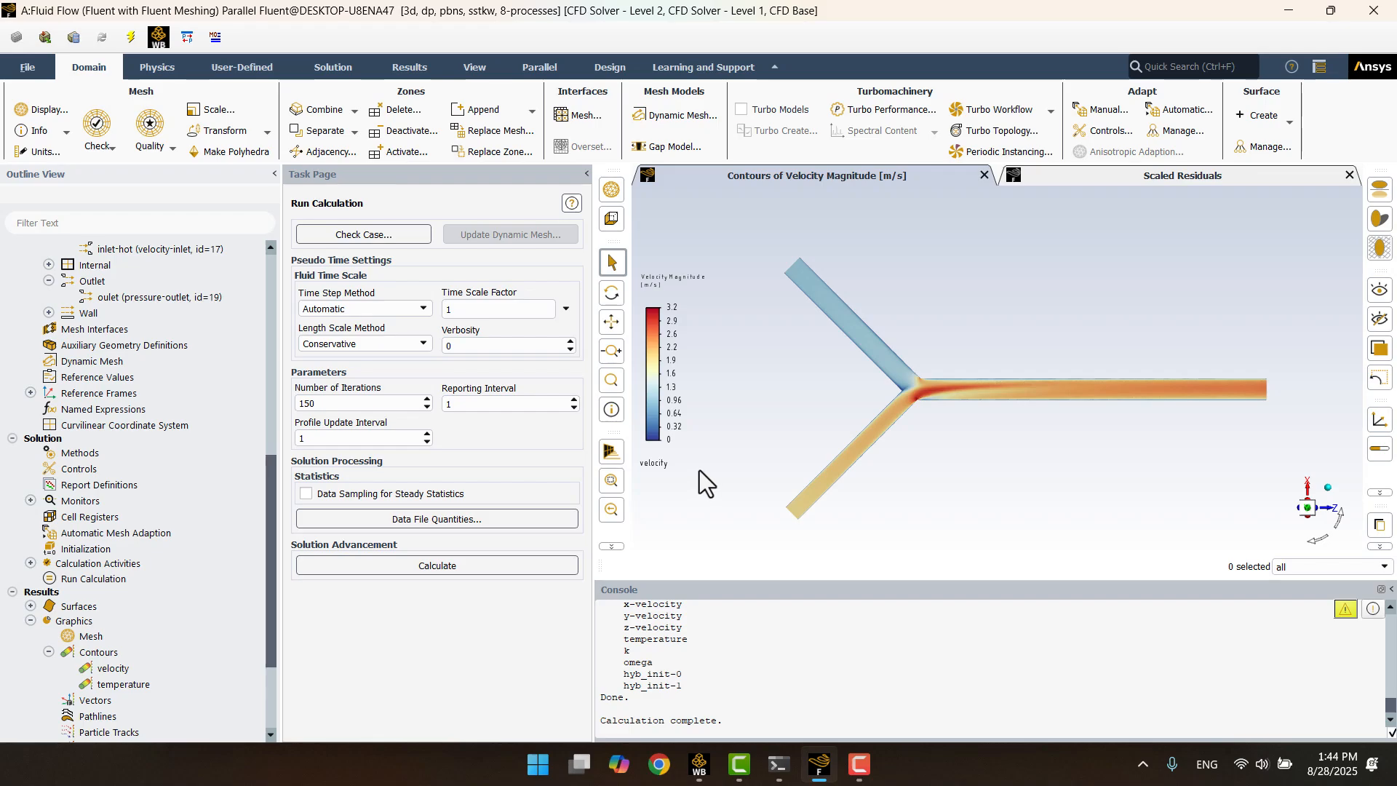
pyautogui.moveTo(703, 470); pyautogui.dragTo(702, 435)
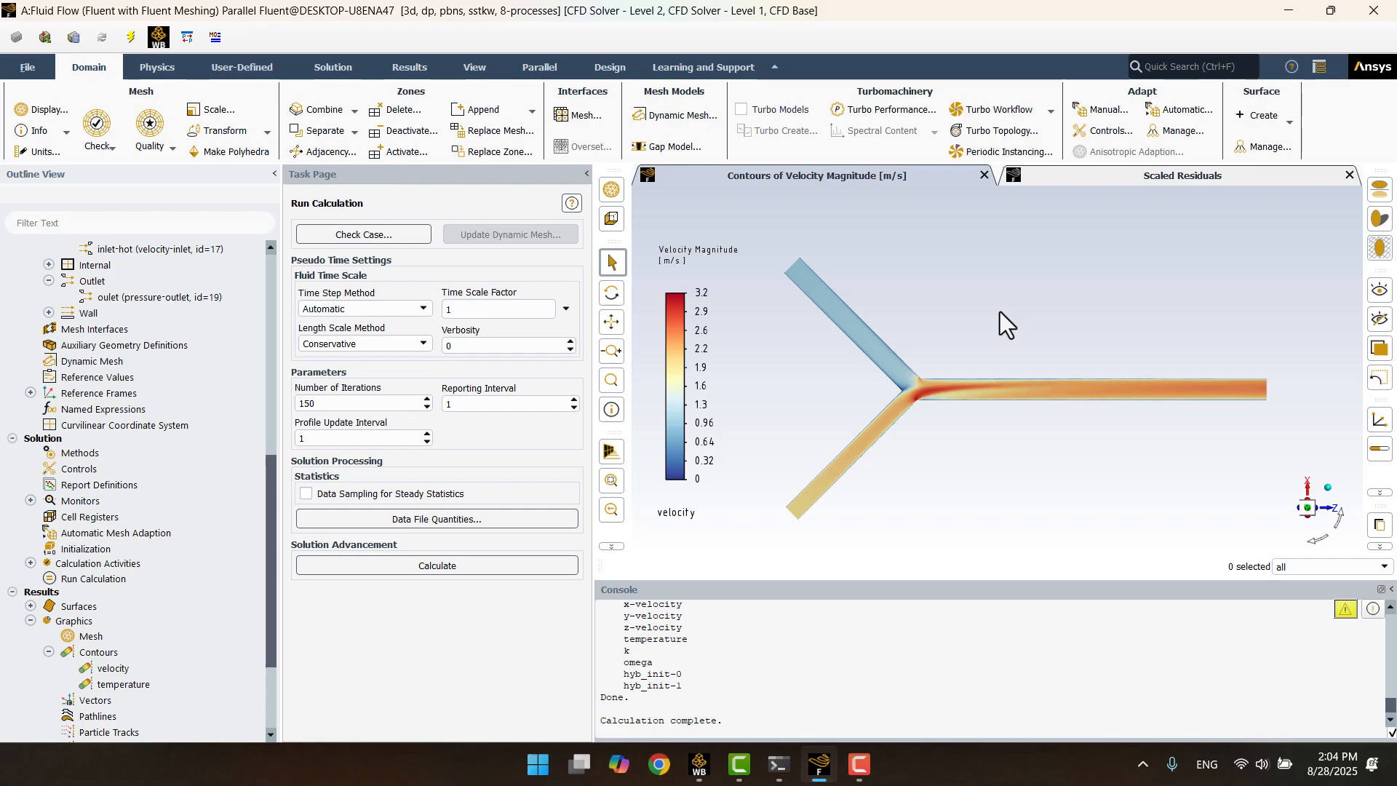
# - Compute a mass flow rate flux report for inlet-cold, inlet-hot and oulet, and close the report
pyautogui.click(412, 68)
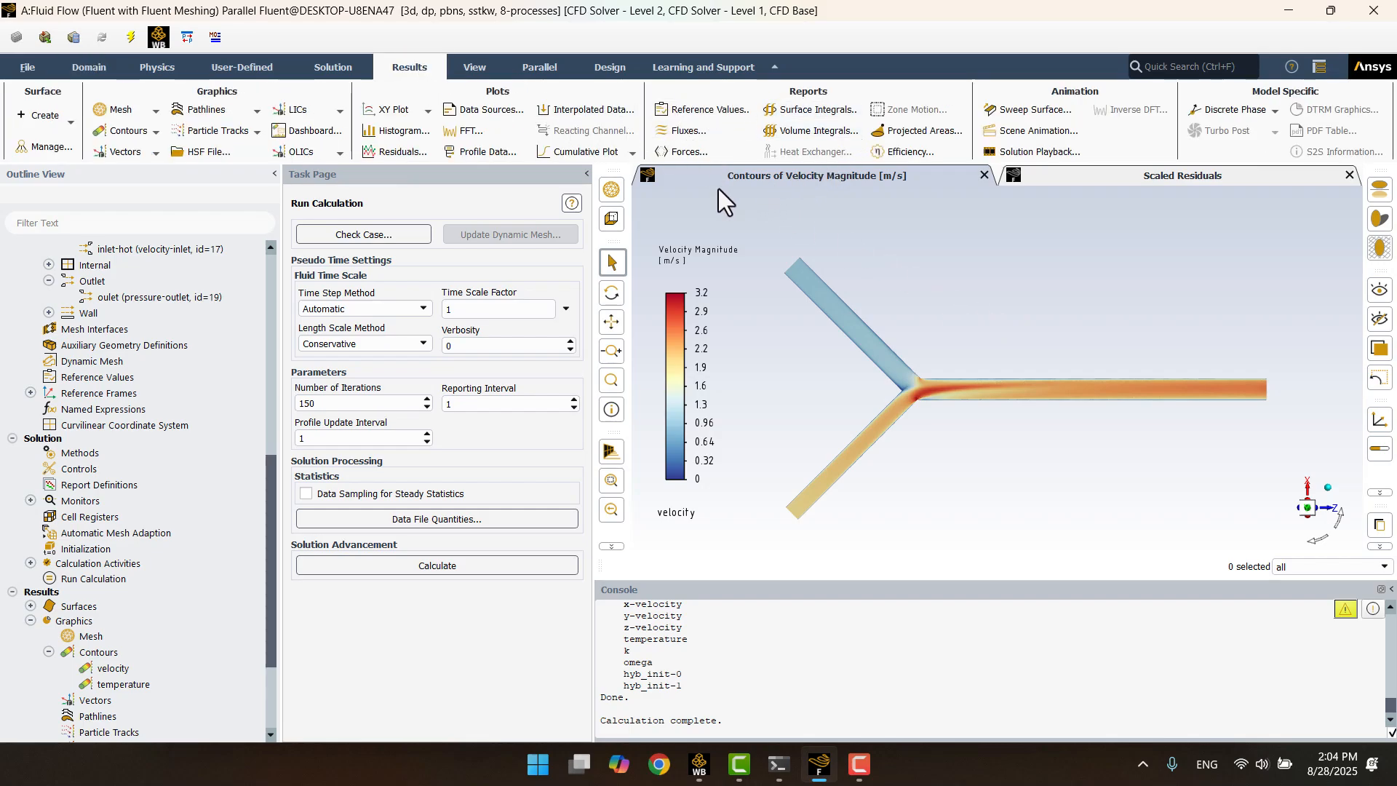
pyautogui.click(685, 133)
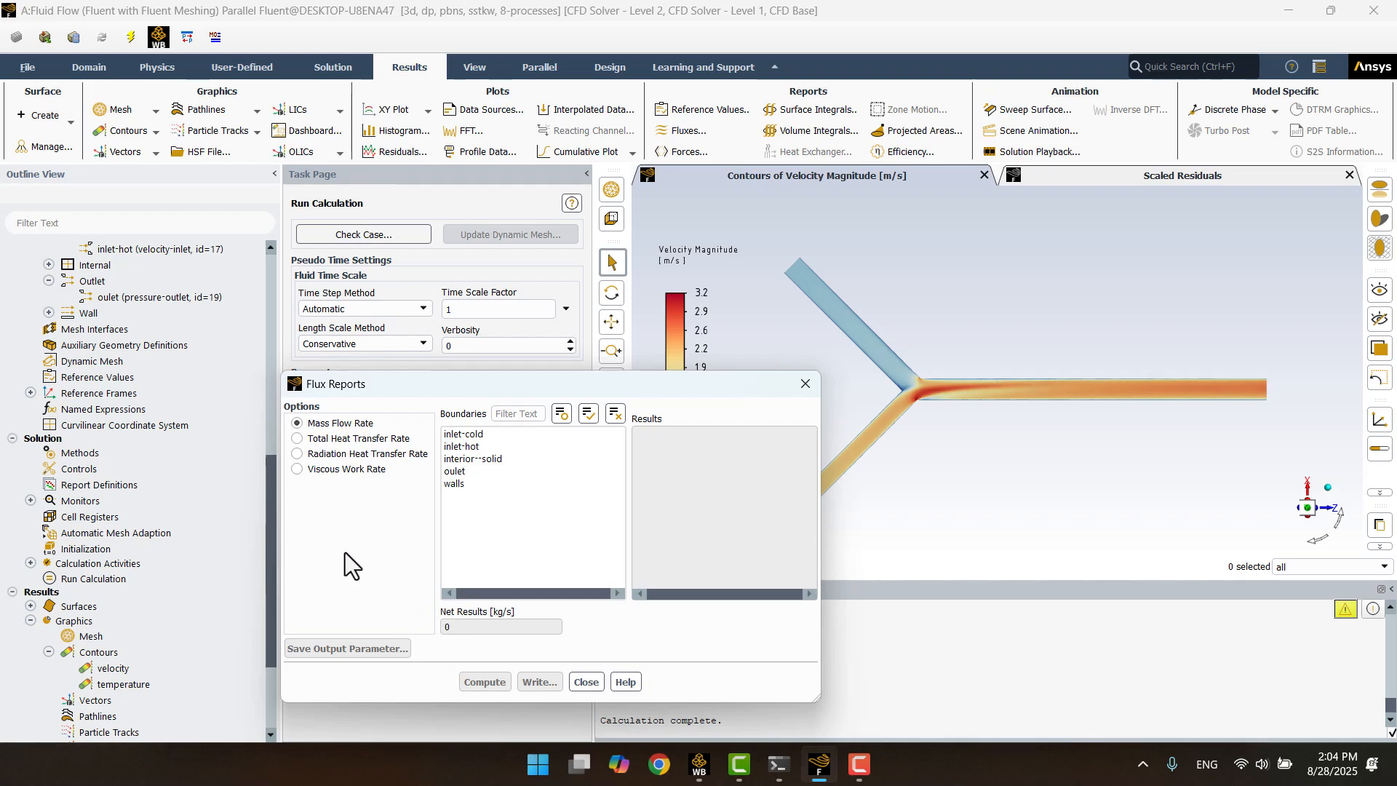
pyautogui.click(462, 435)
pyautogui.click(464, 445)
pyautogui.click(456, 470)
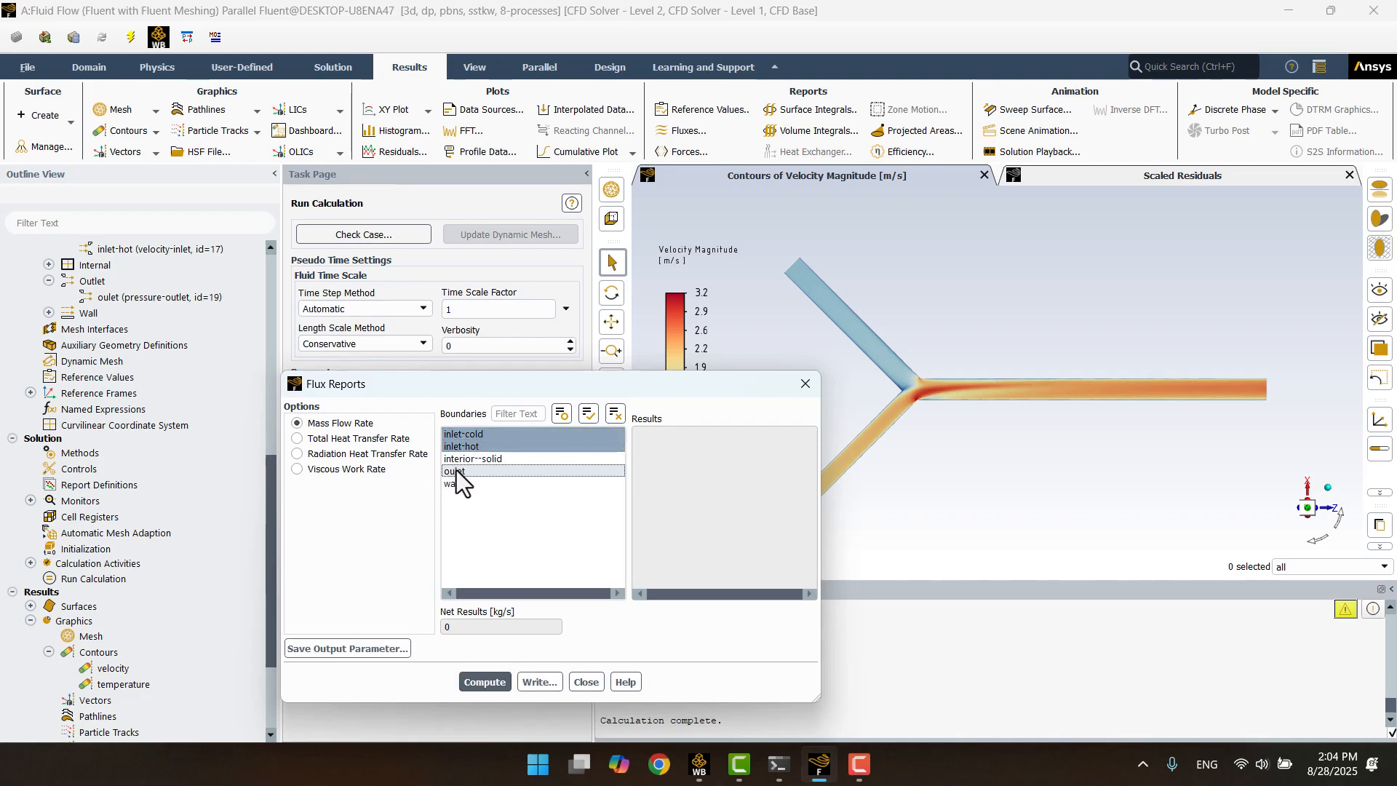
pyautogui.click(482, 680)
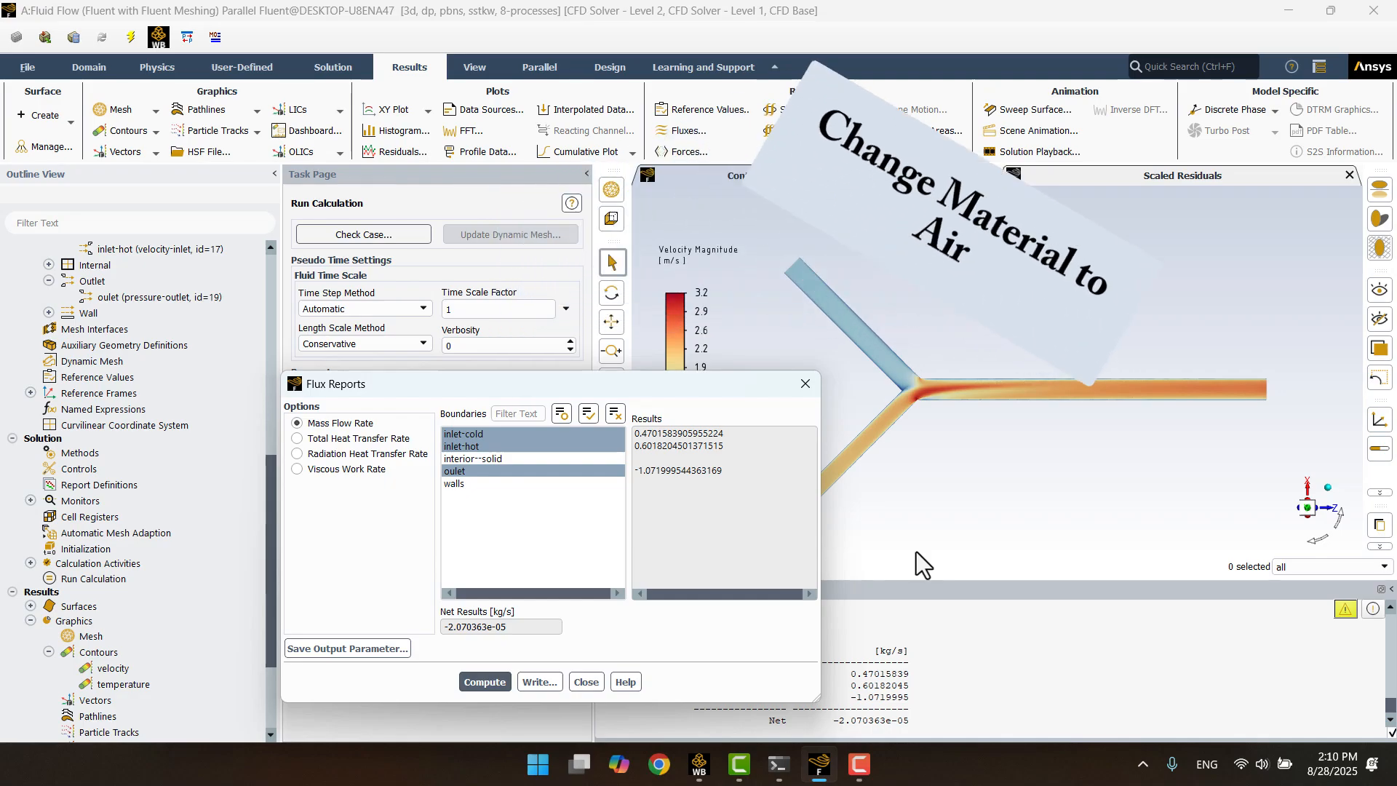
pyautogui.click(805, 391)
# - Assign air as the material of the fluid cell zone named solid and apply the change
pyautogui.scroll(4, 112, 356)
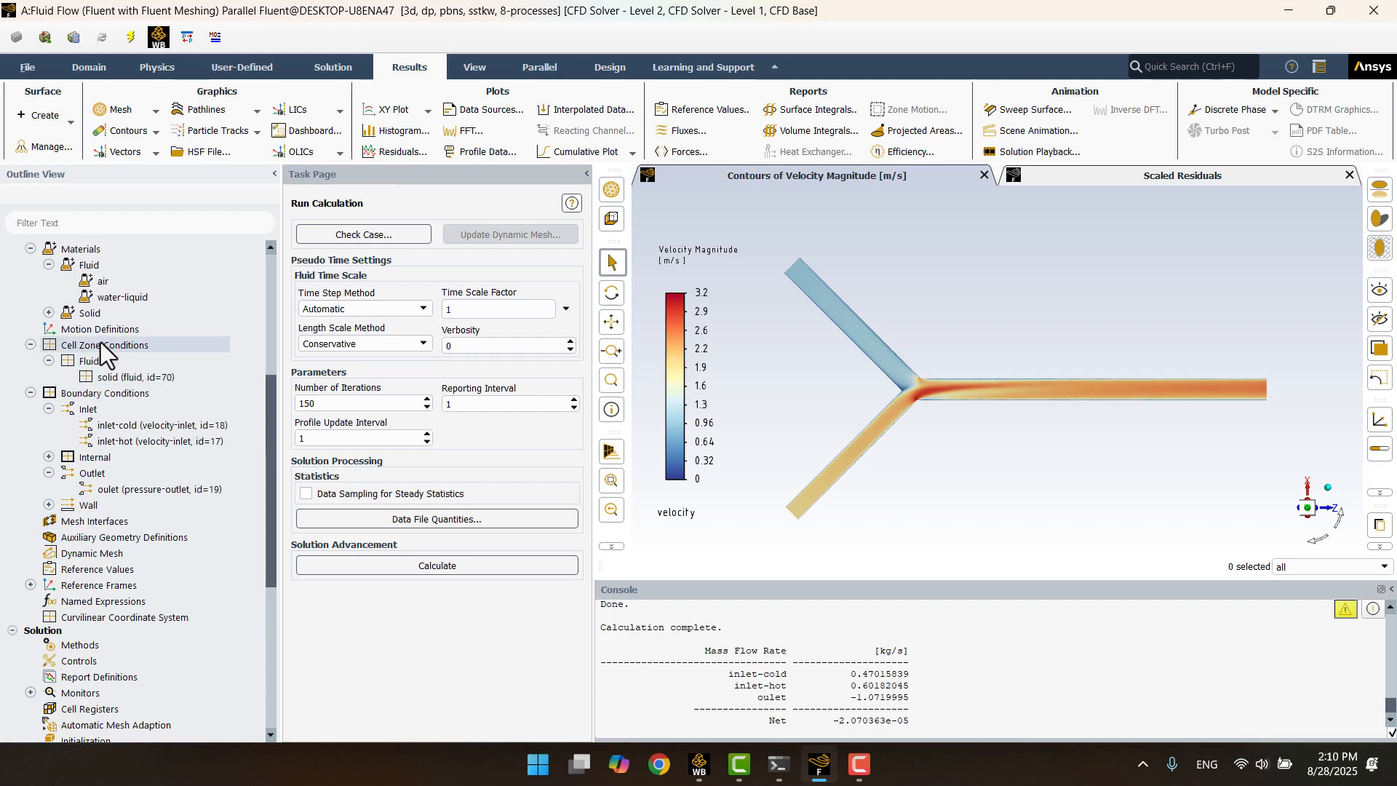
pyautogui.doubleClick(120, 375)
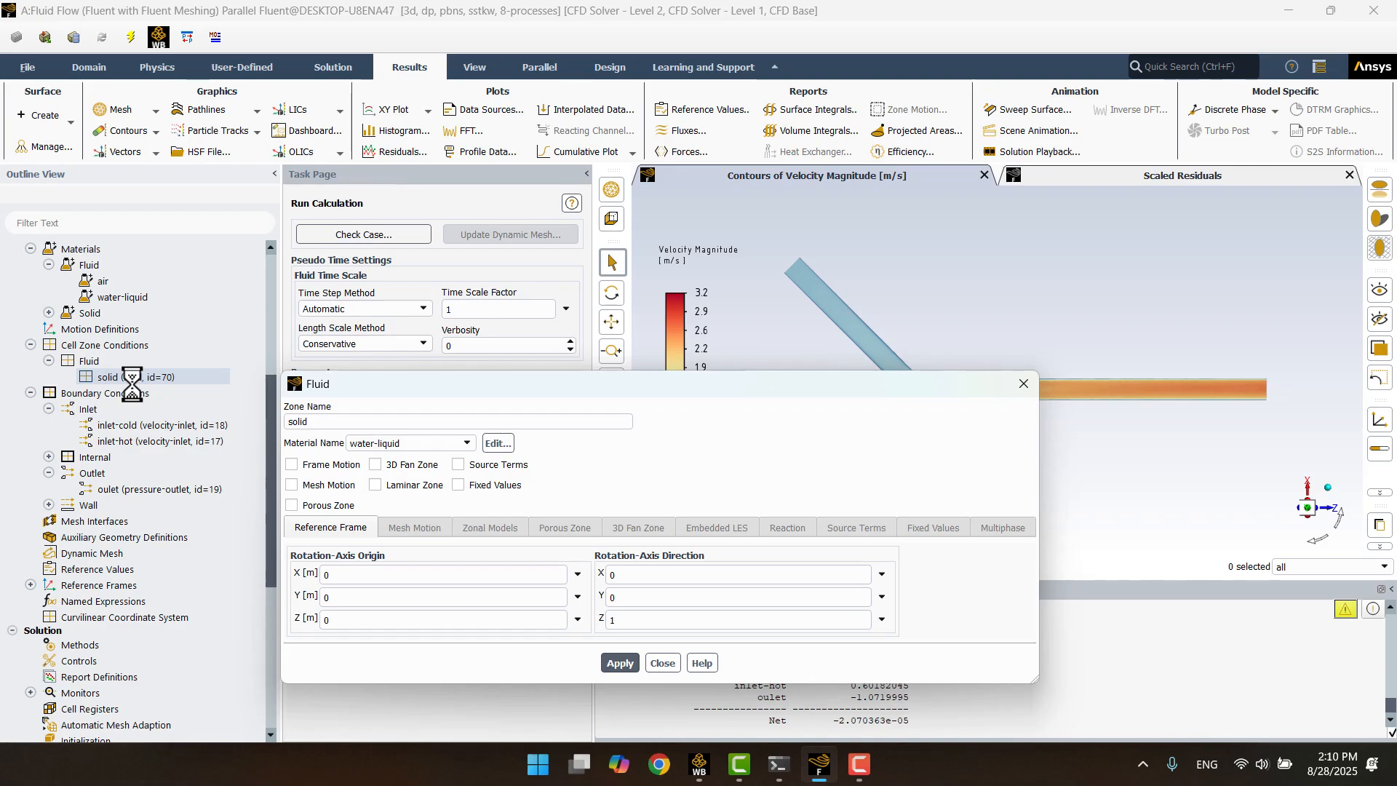
pyautogui.click(352, 442)
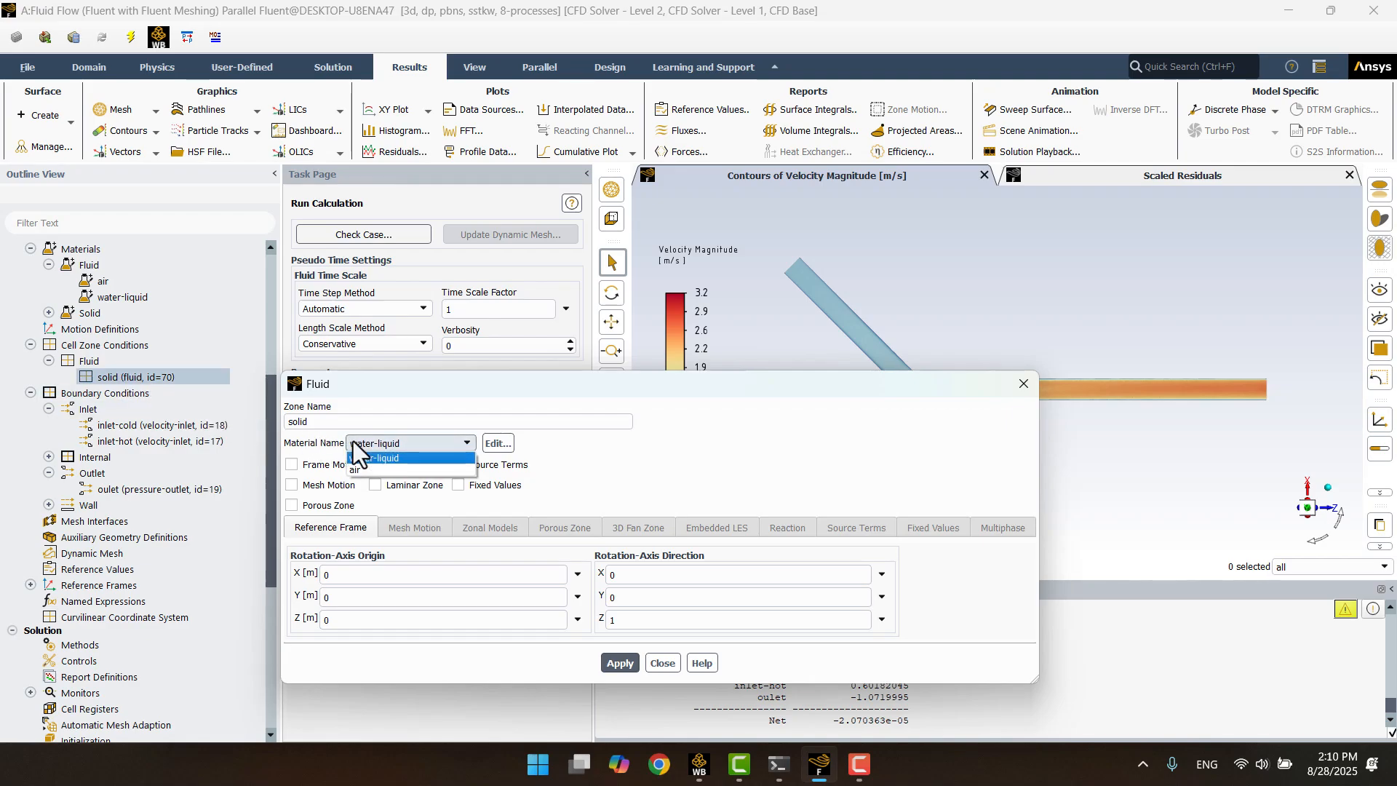
pyautogui.click(357, 470)
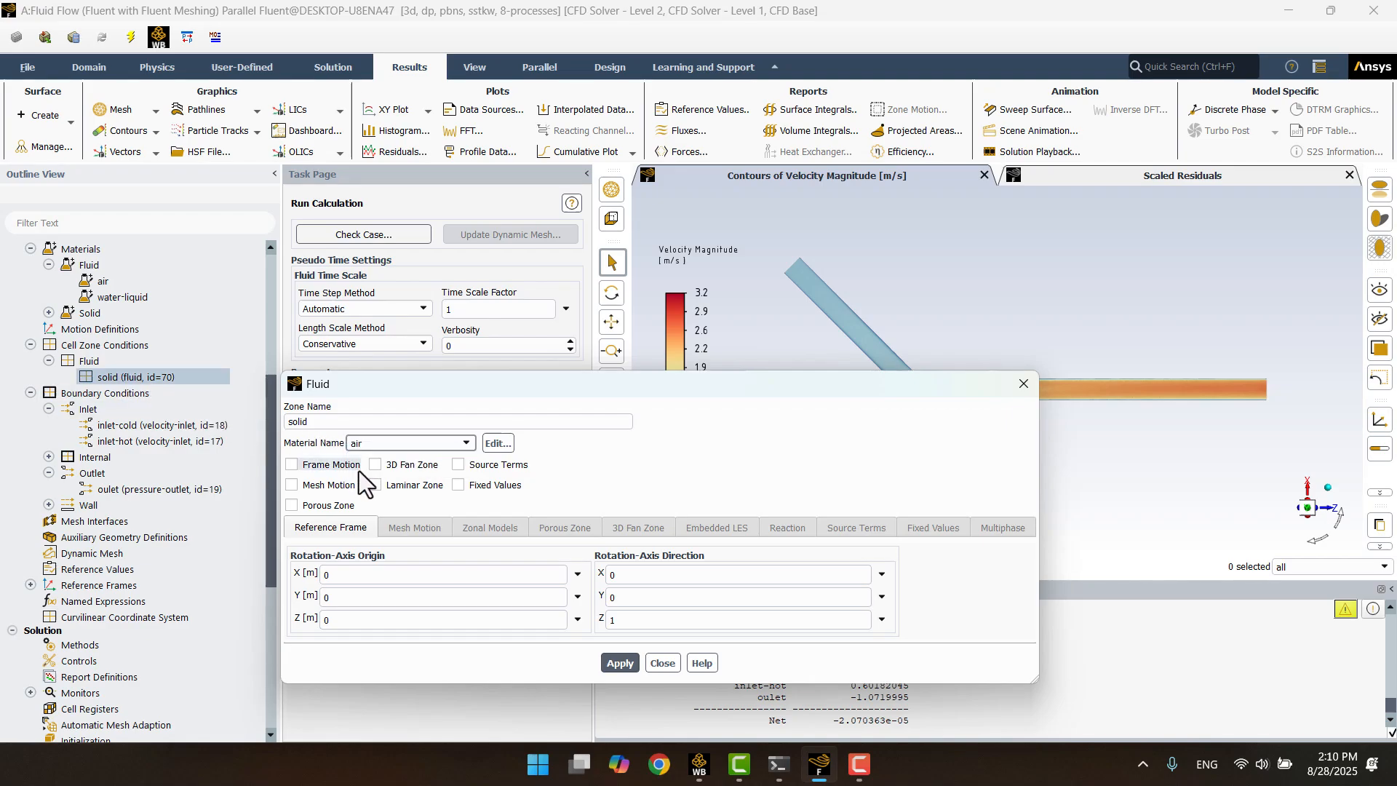
pyautogui.click(620, 670)
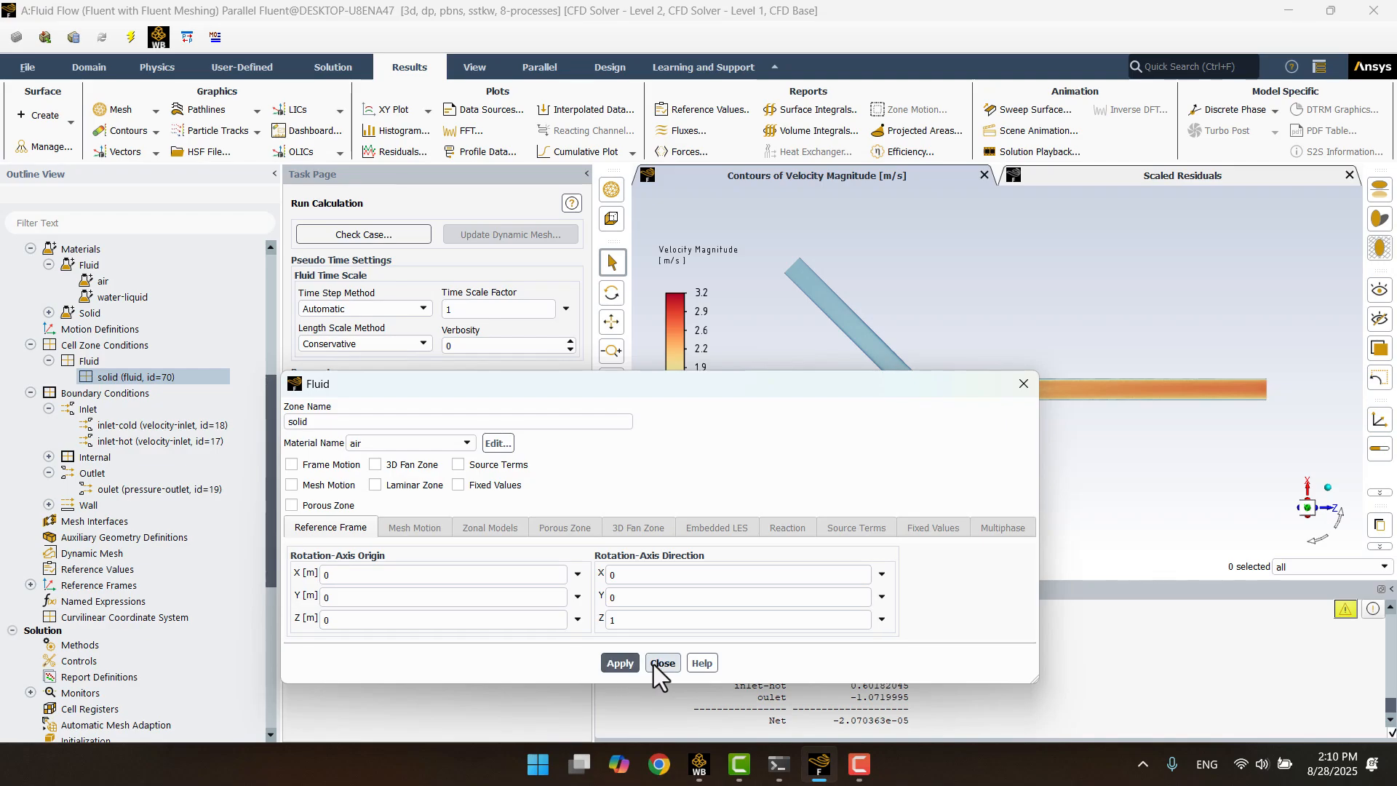
pyautogui.click(653, 665)
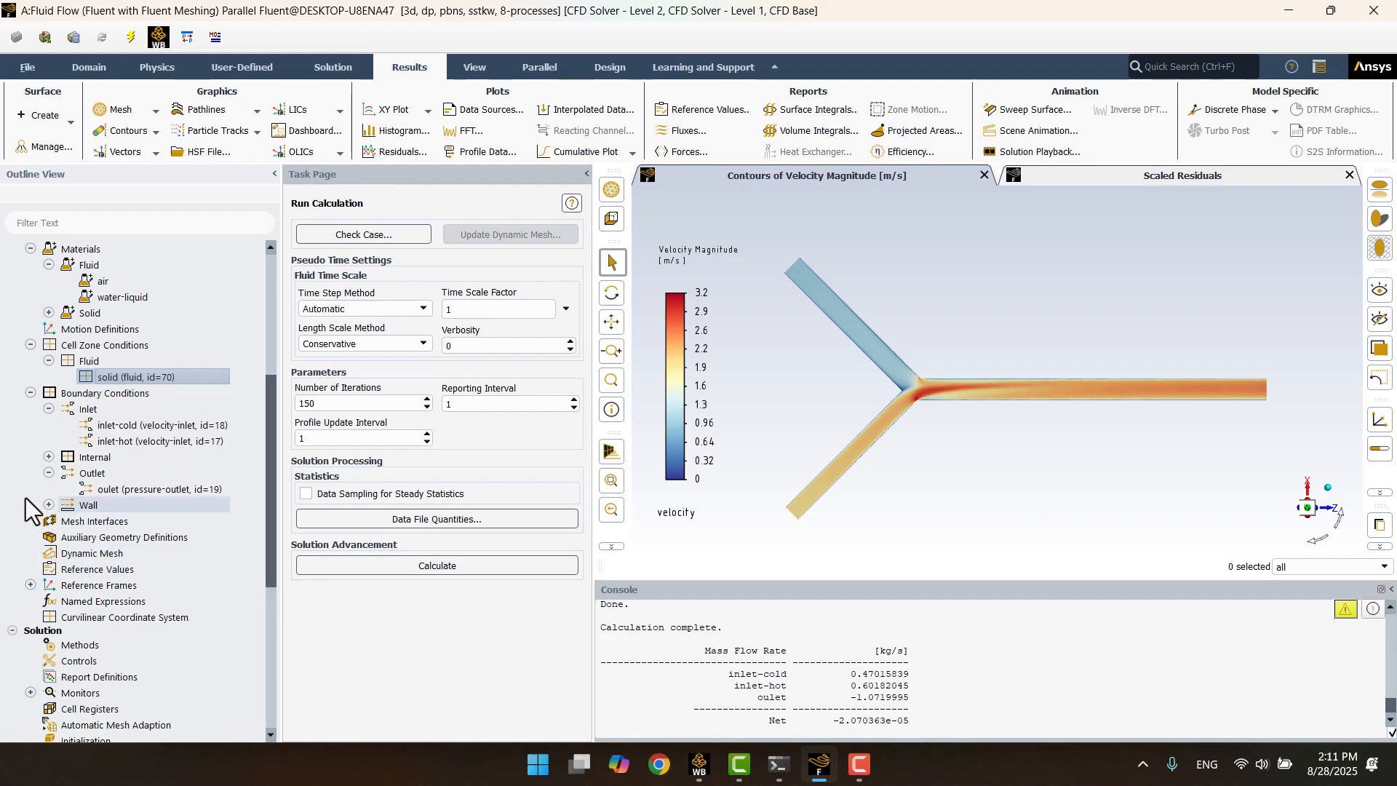
# - Open the walls boundary condition and set its thermal condition to Convection
pyautogui.click(48, 505)
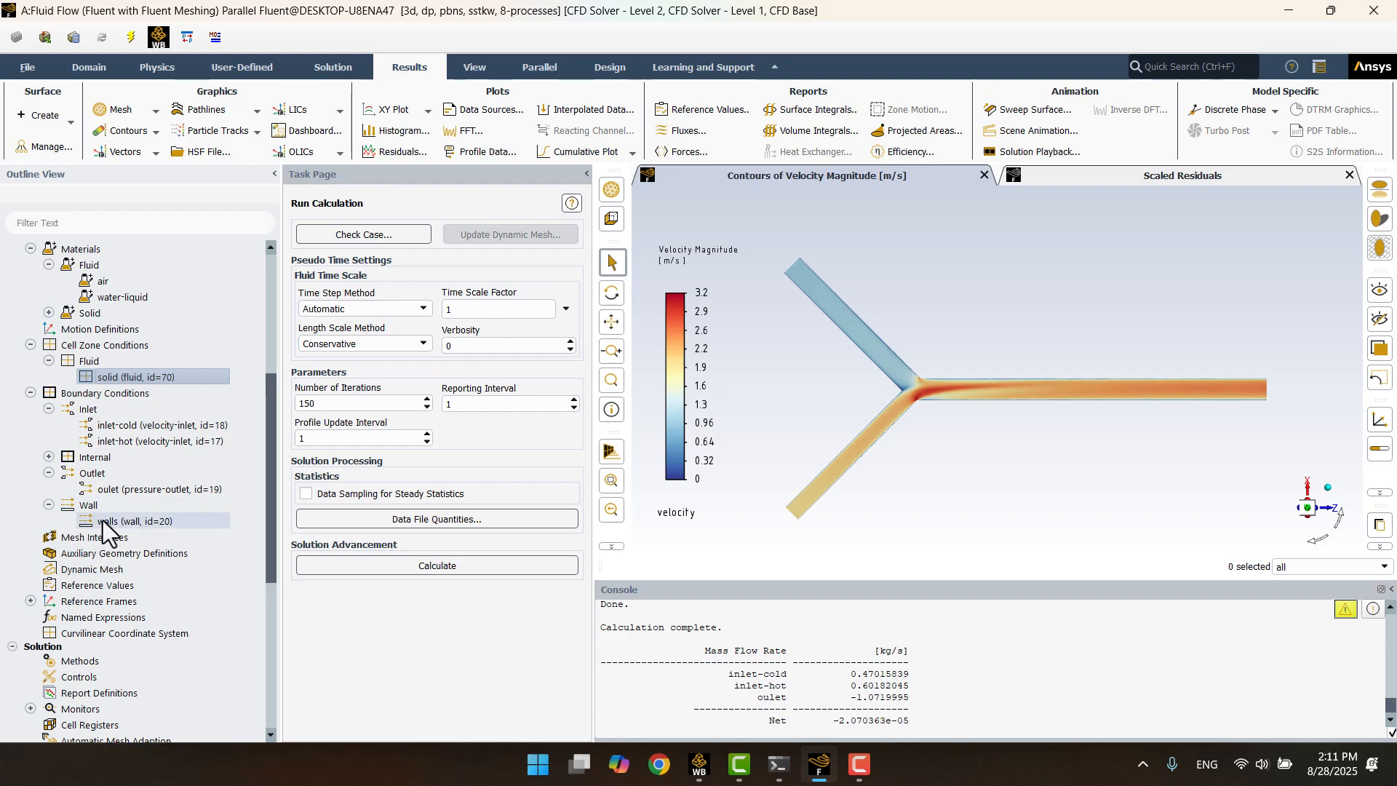
pyautogui.click(152, 521)
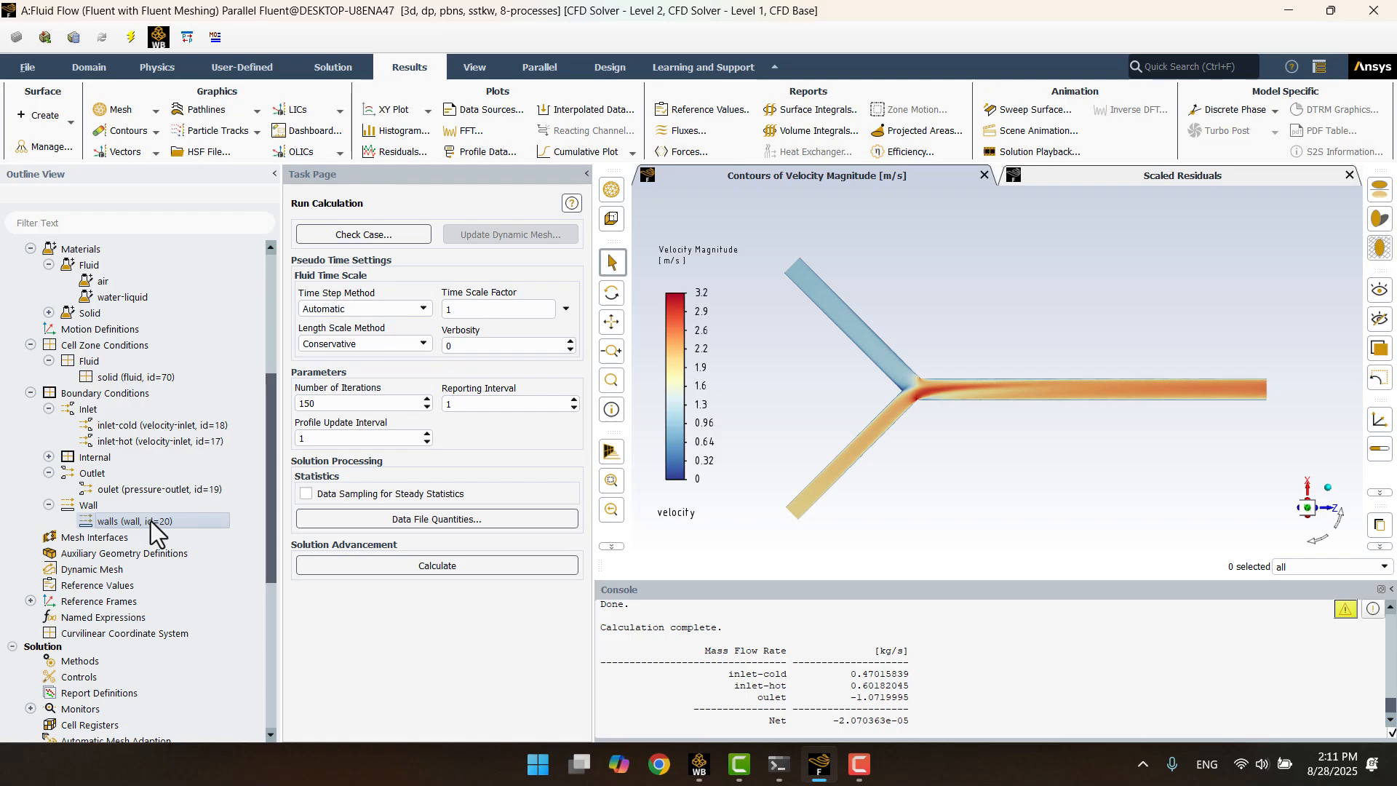
pyautogui.doubleClick(151, 521)
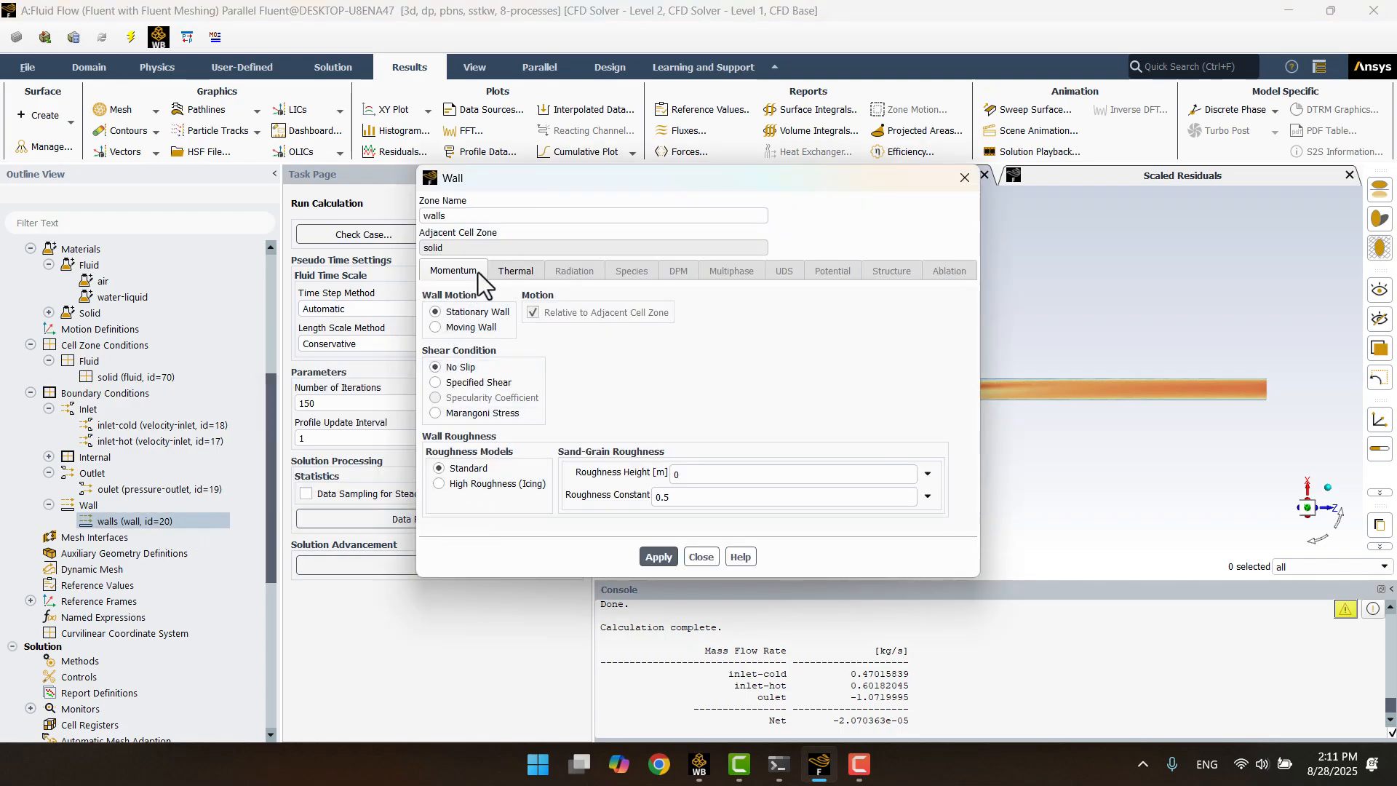
pyautogui.click(513, 270)
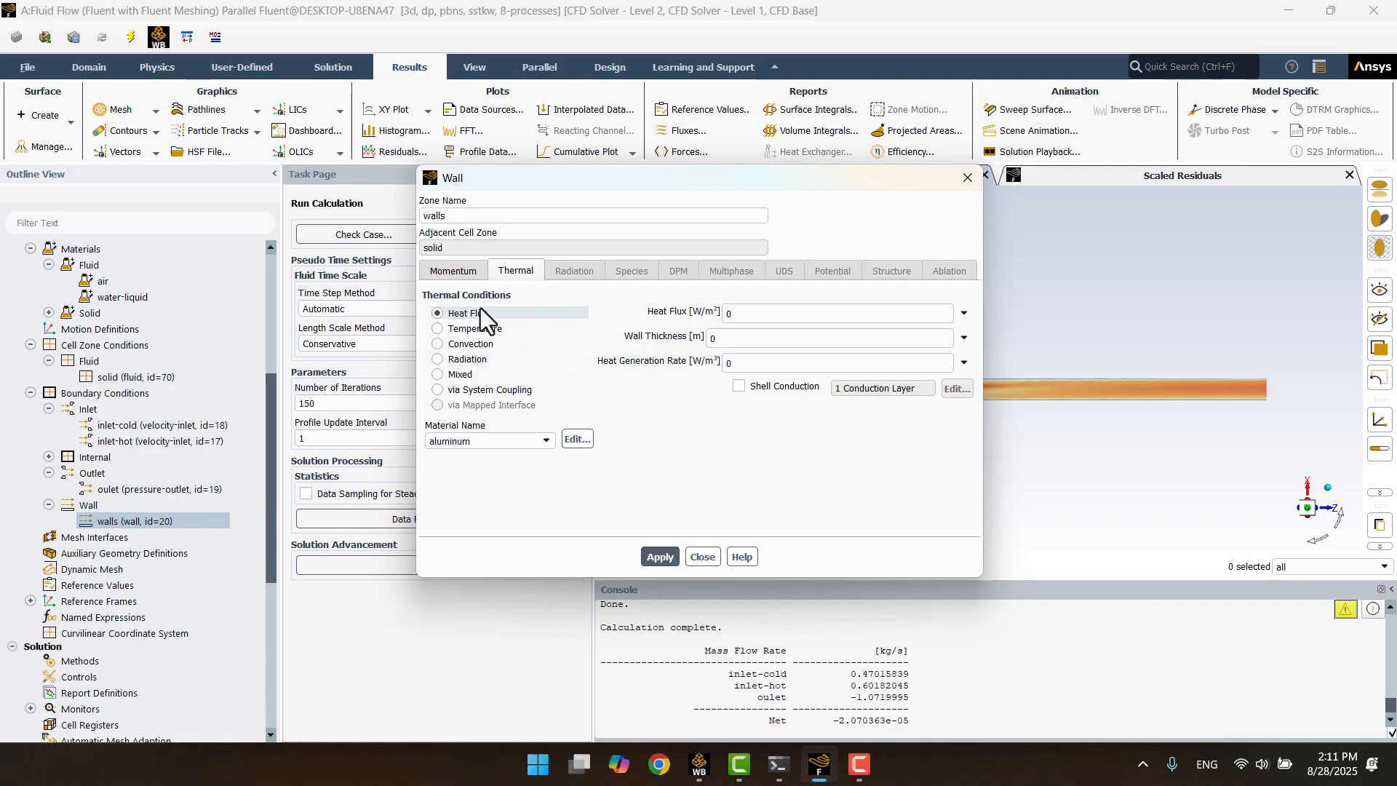
pyautogui.click(486, 346)
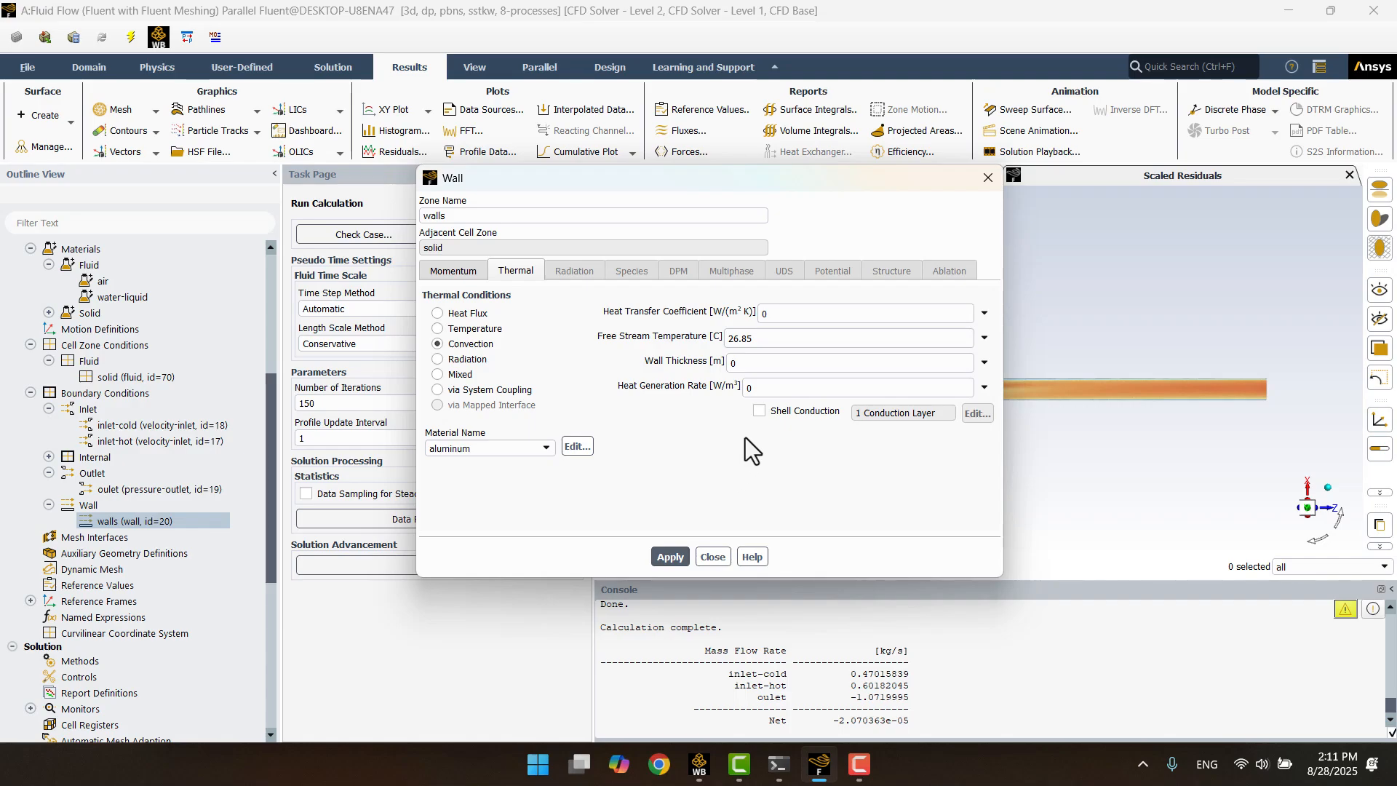
# - Enable shell conduction on the walls and set the thickness of conduction layer 1 to 0.0015 m
pyautogui.click(759, 412)
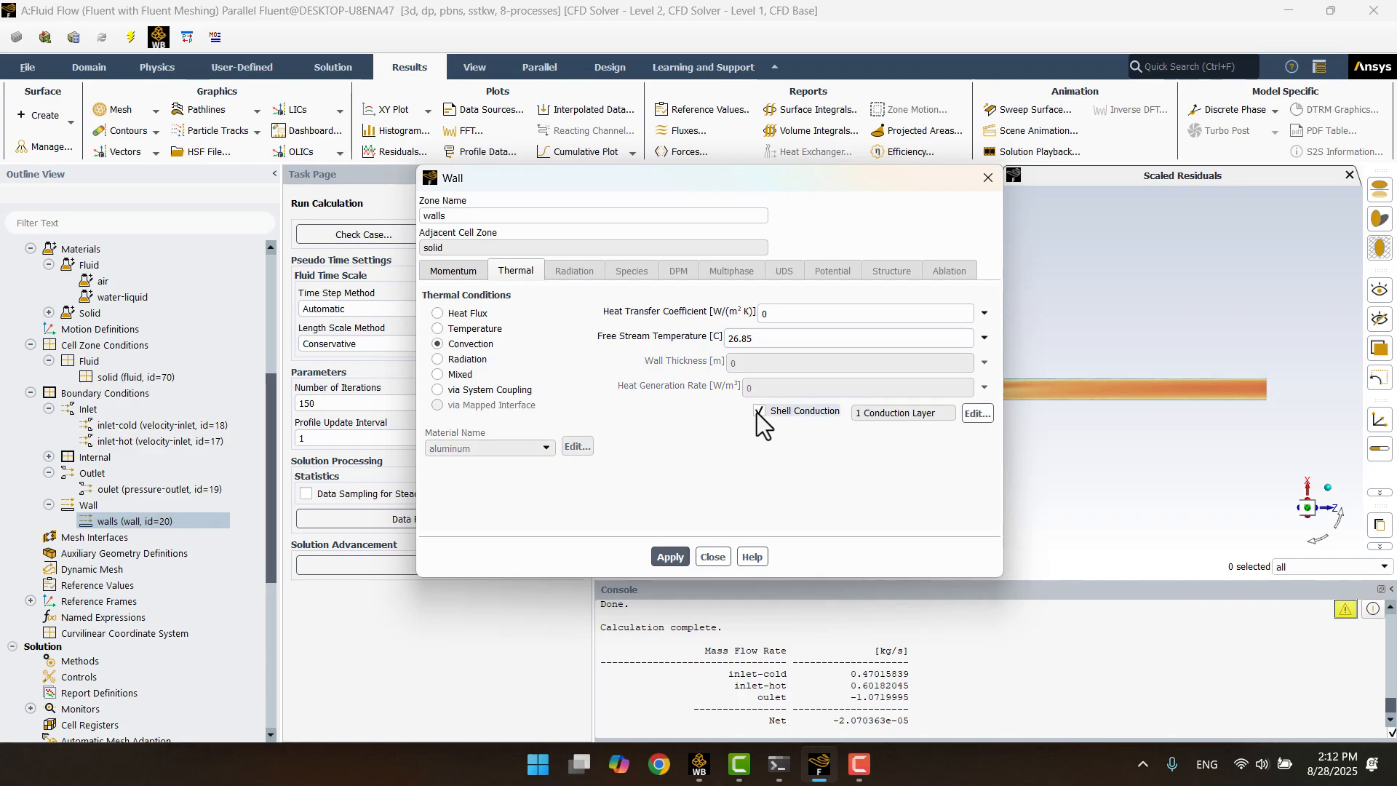
pyautogui.click(977, 412)
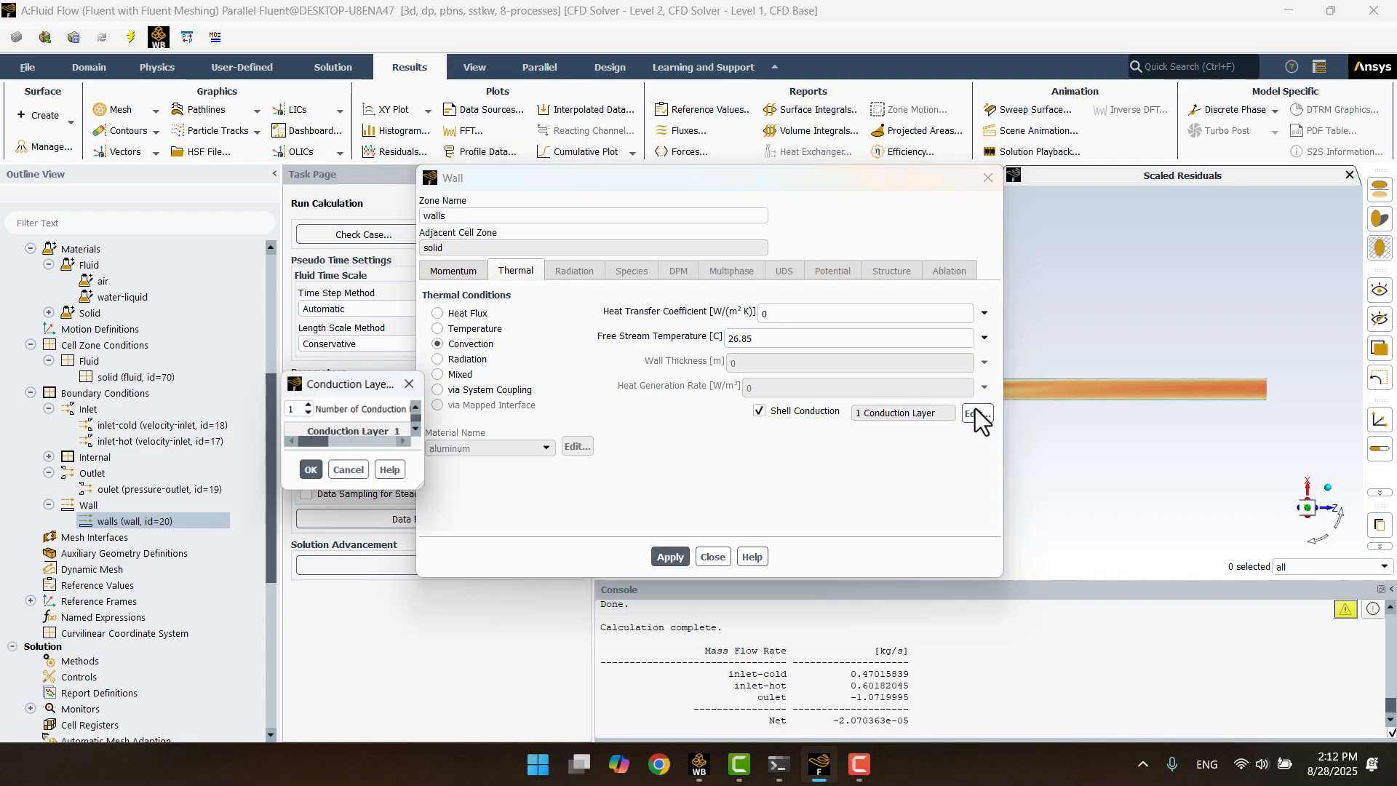
pyautogui.click(660, 232)
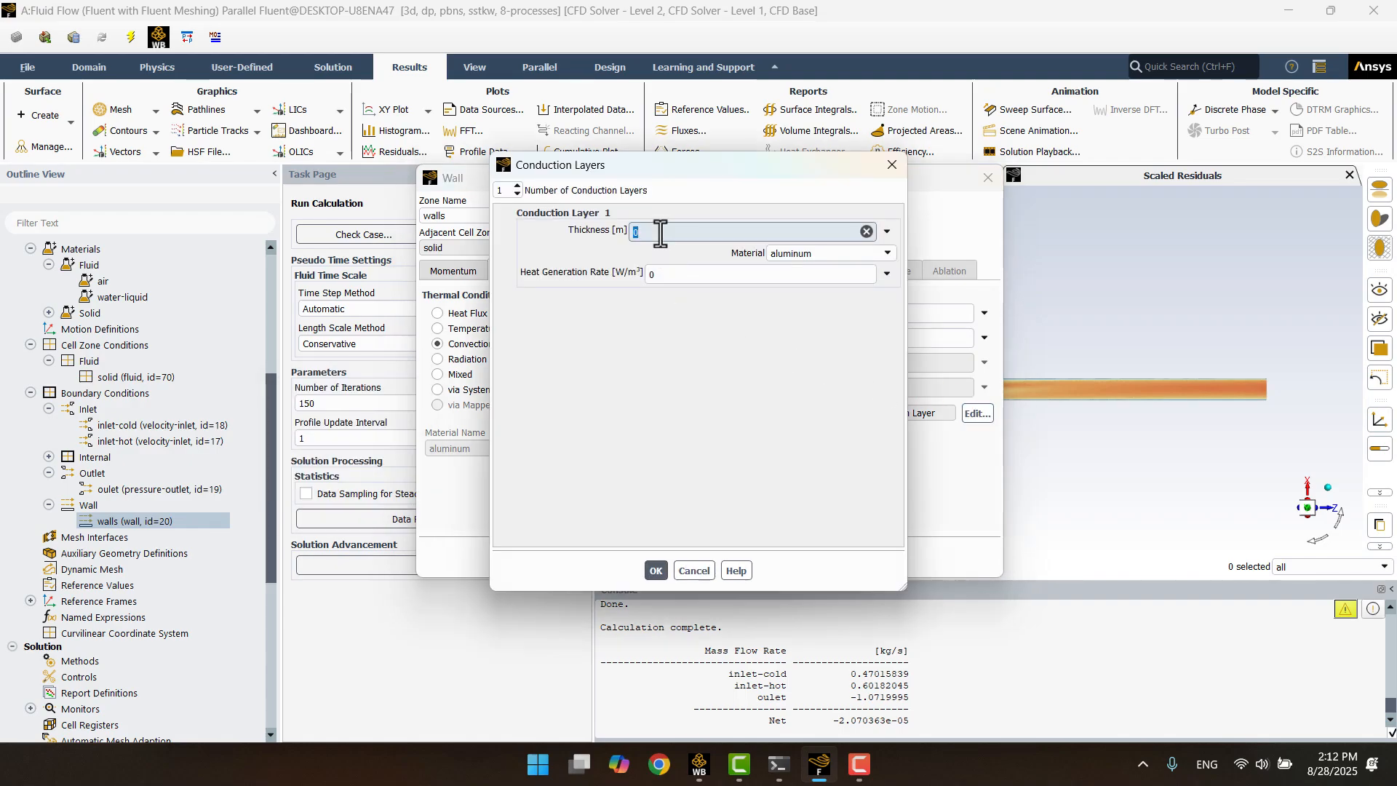
pyautogui.write('.0015')
pyautogui.click(654, 572)
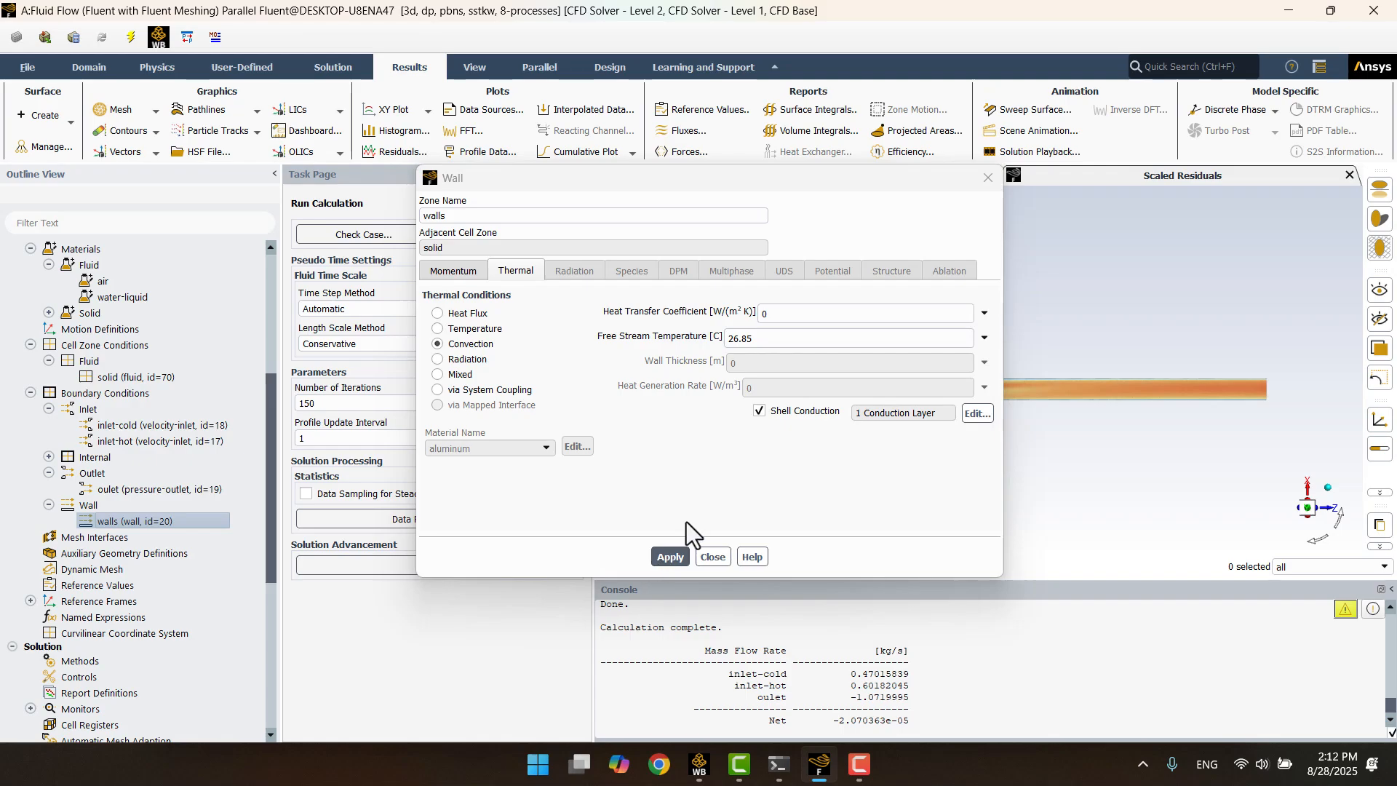
# - Set the walls' free stream temperature to 25 C and heat transfer coefficient to 3 W/(m² K), apply, and close the wall settings
pyautogui.click(765, 339)
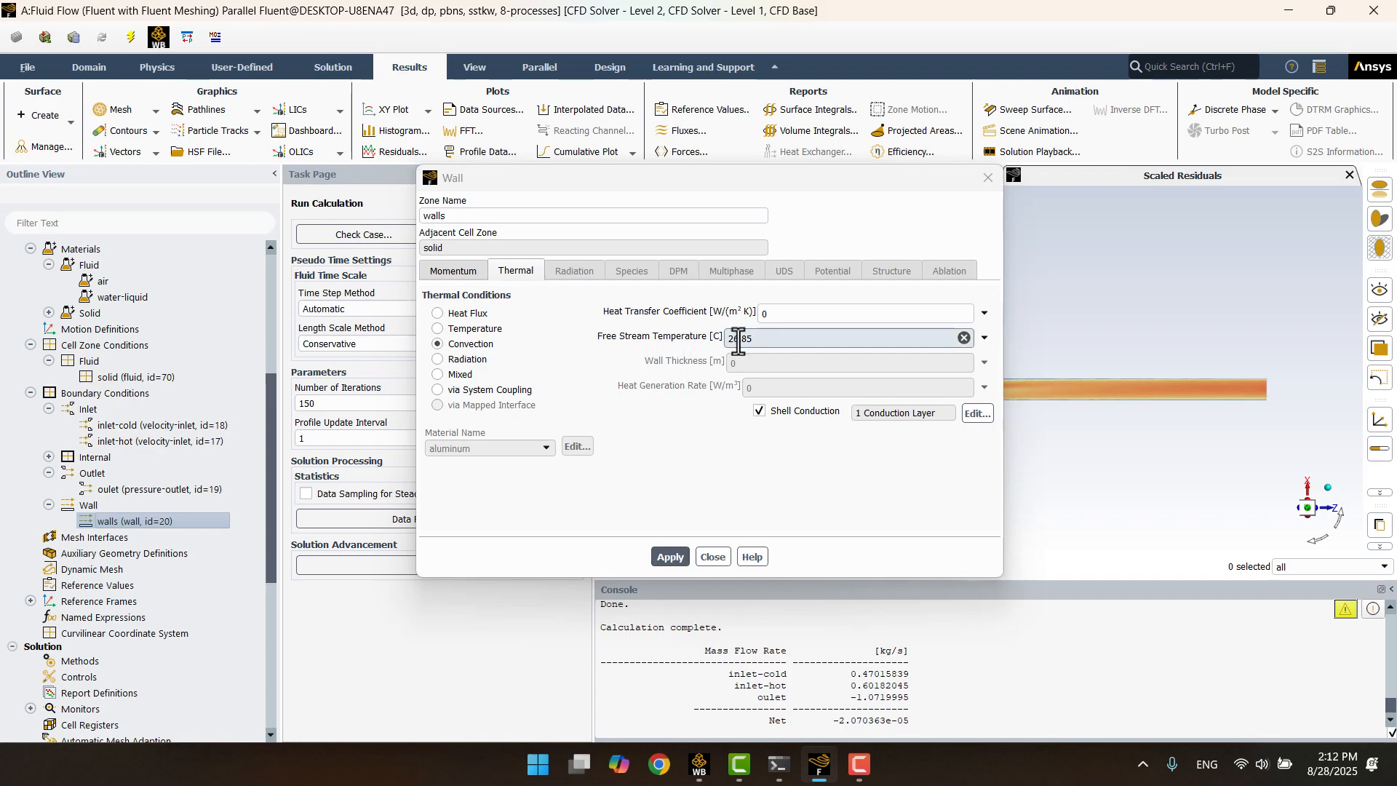
pyautogui.doubleClick(765, 340)
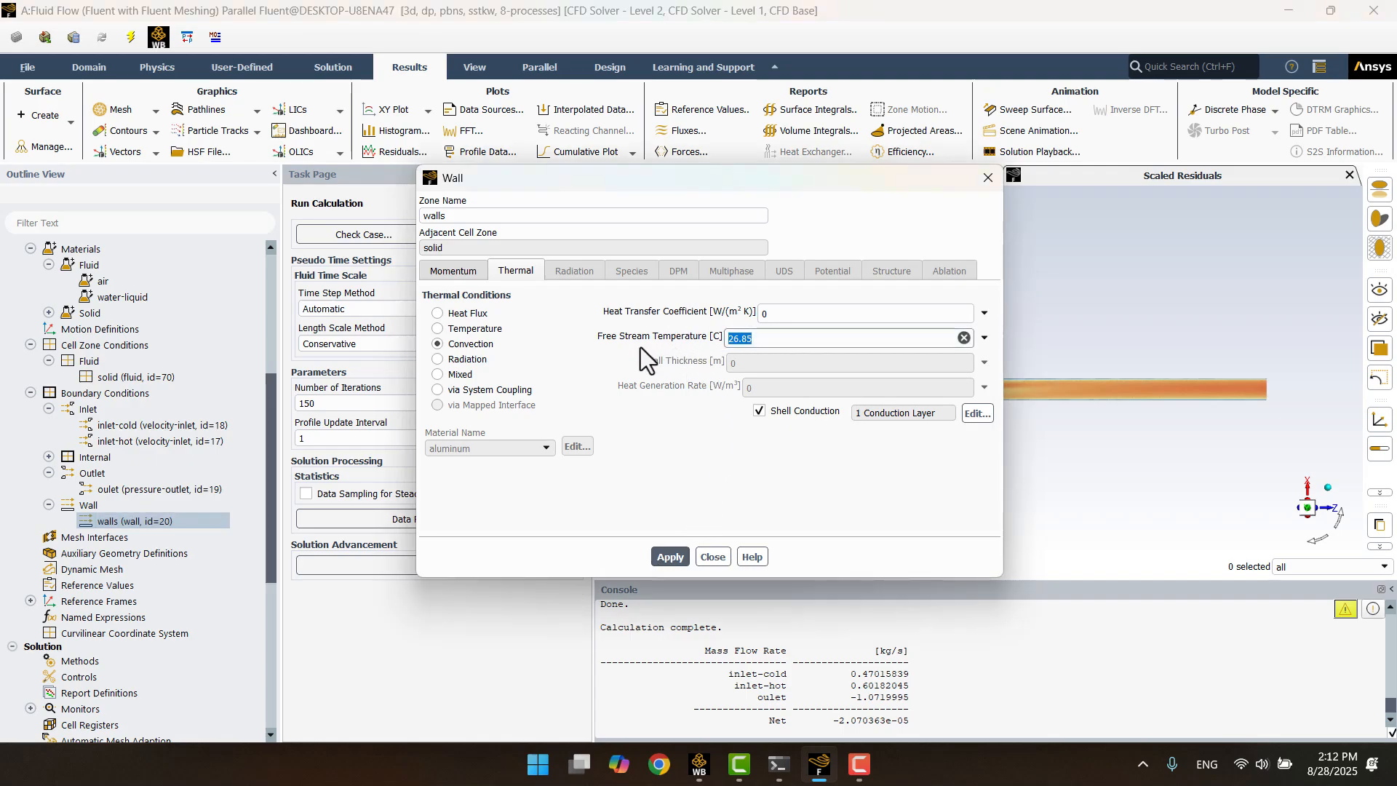
pyautogui.write('25')
pyautogui.click(604, 361)
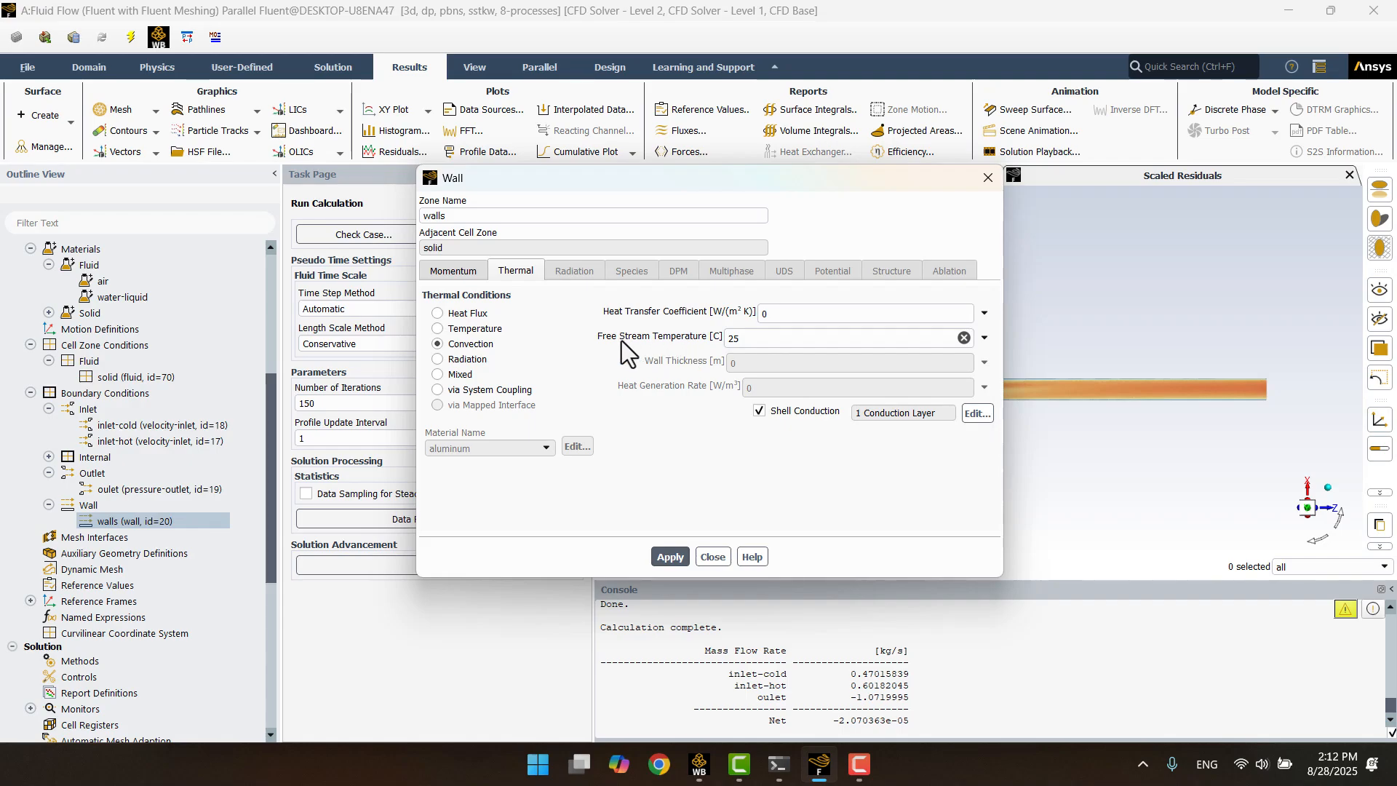
pyautogui.doubleClick(794, 313)
pyautogui.write('3')
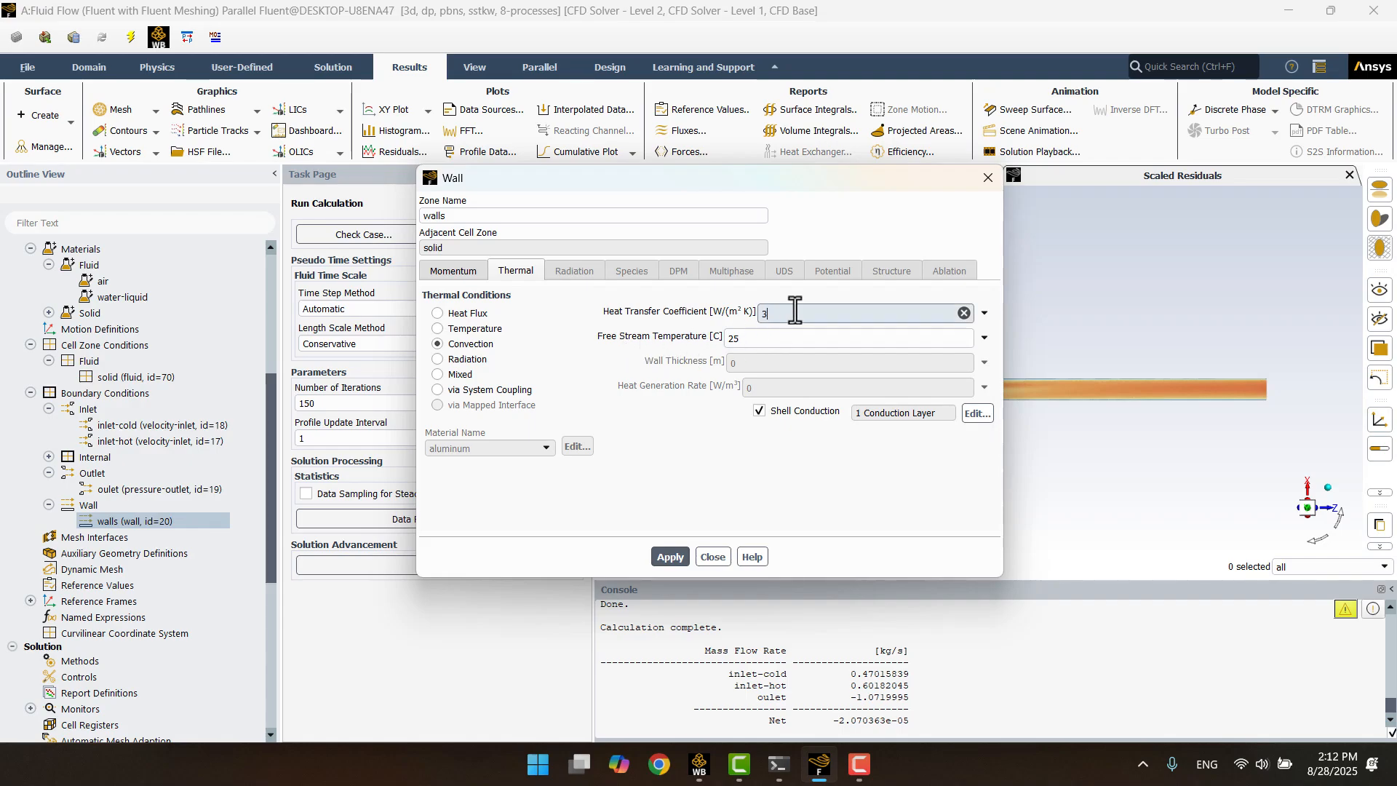
pyautogui.click(688, 457)
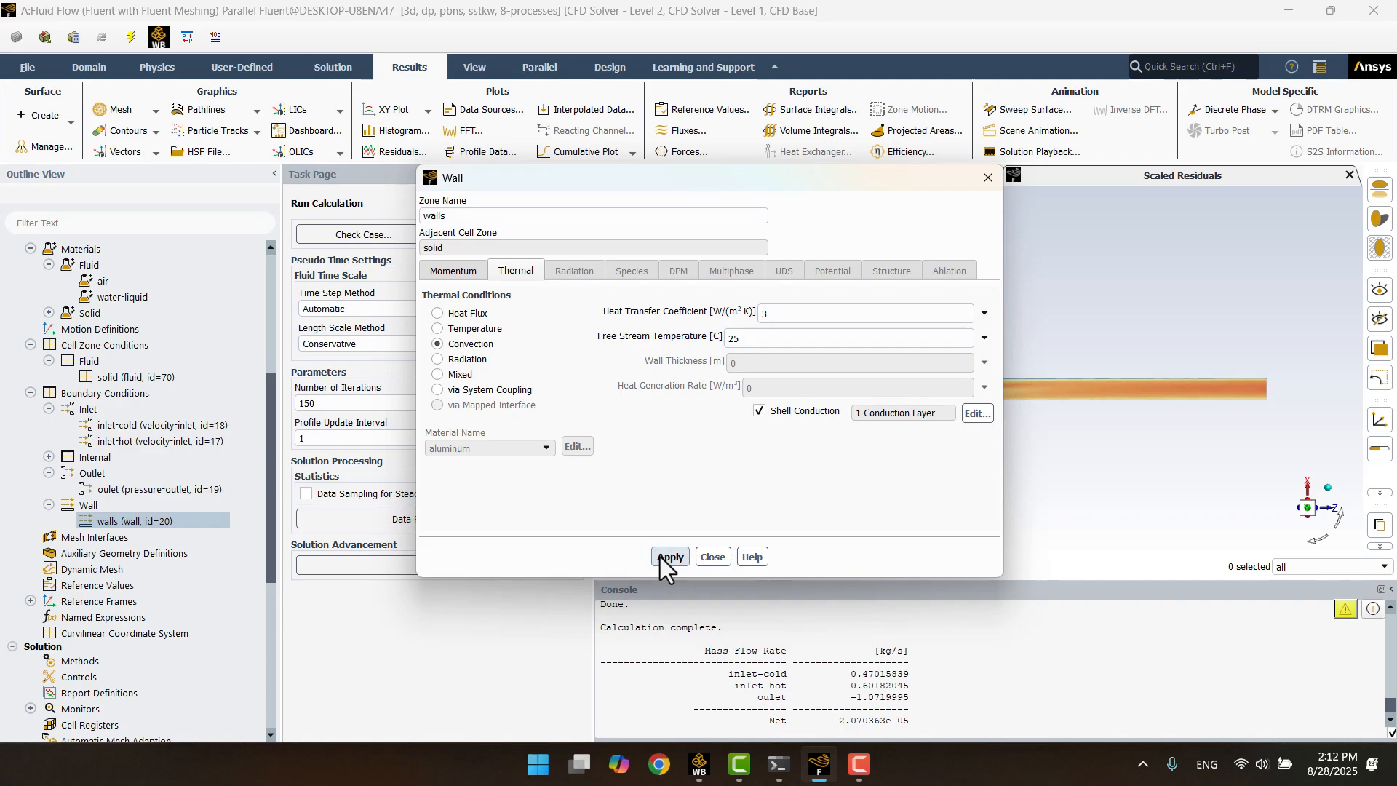
pyautogui.click(709, 557)
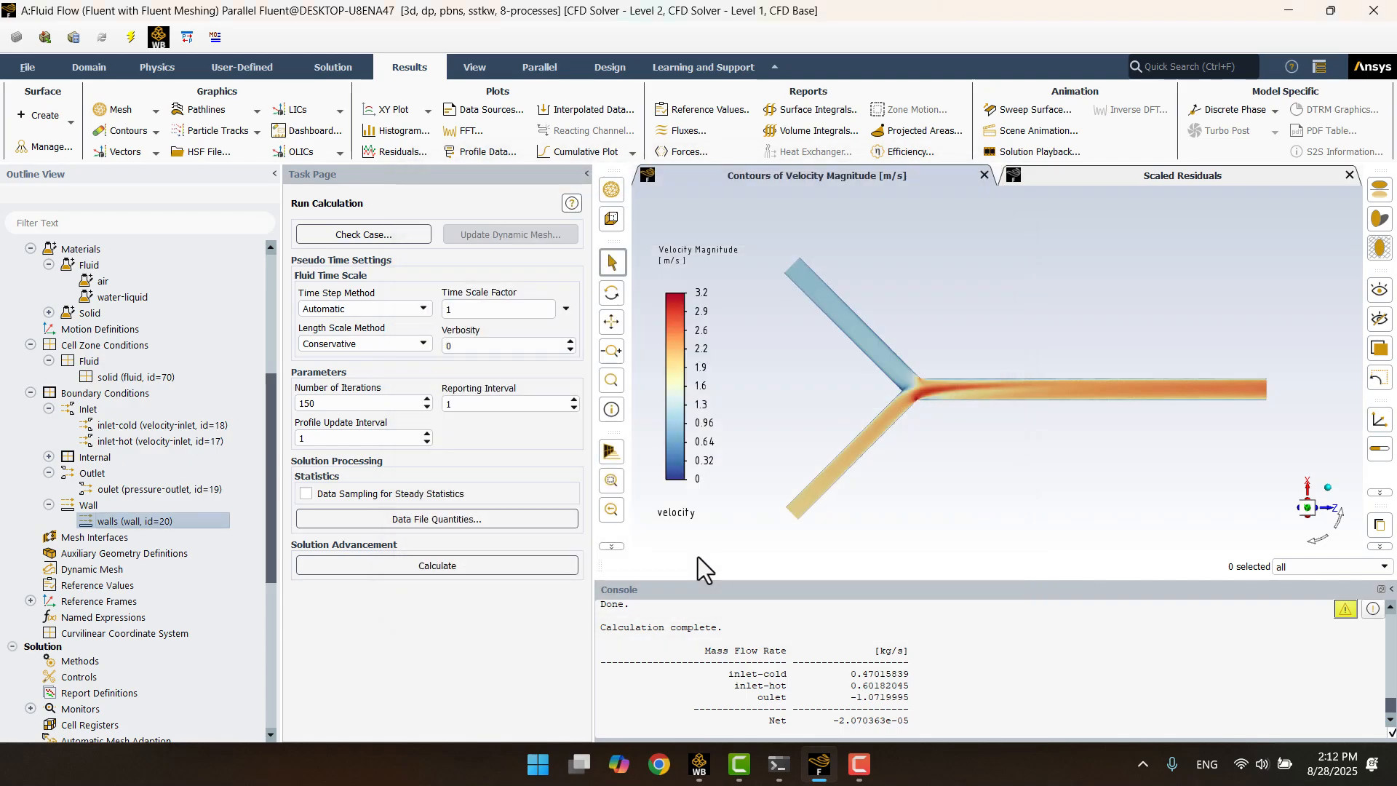
# - Reinitialize the solution with hybrid initialization, accepting the overwrite of the existing data
pyautogui.scroll(-7, 234, 569)
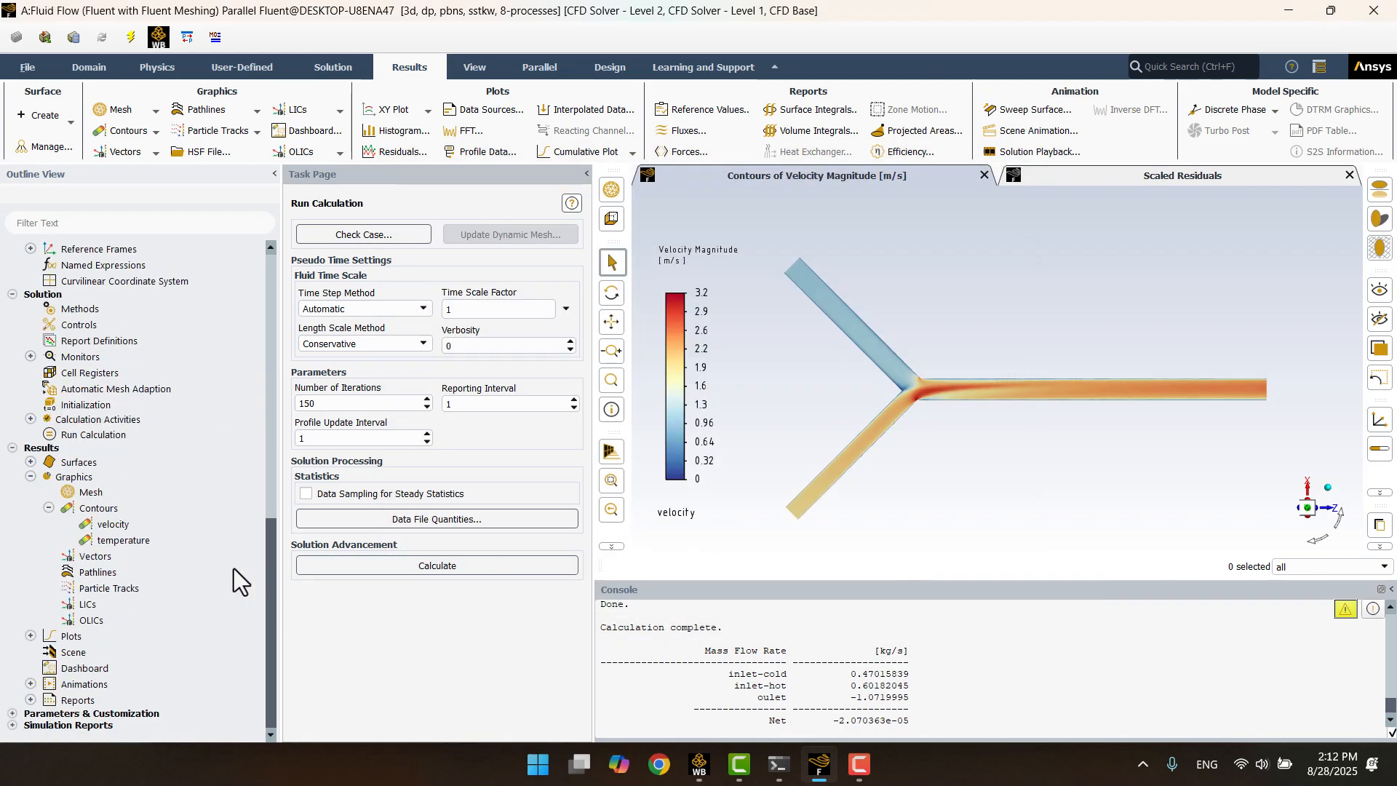
pyautogui.click(122, 410)
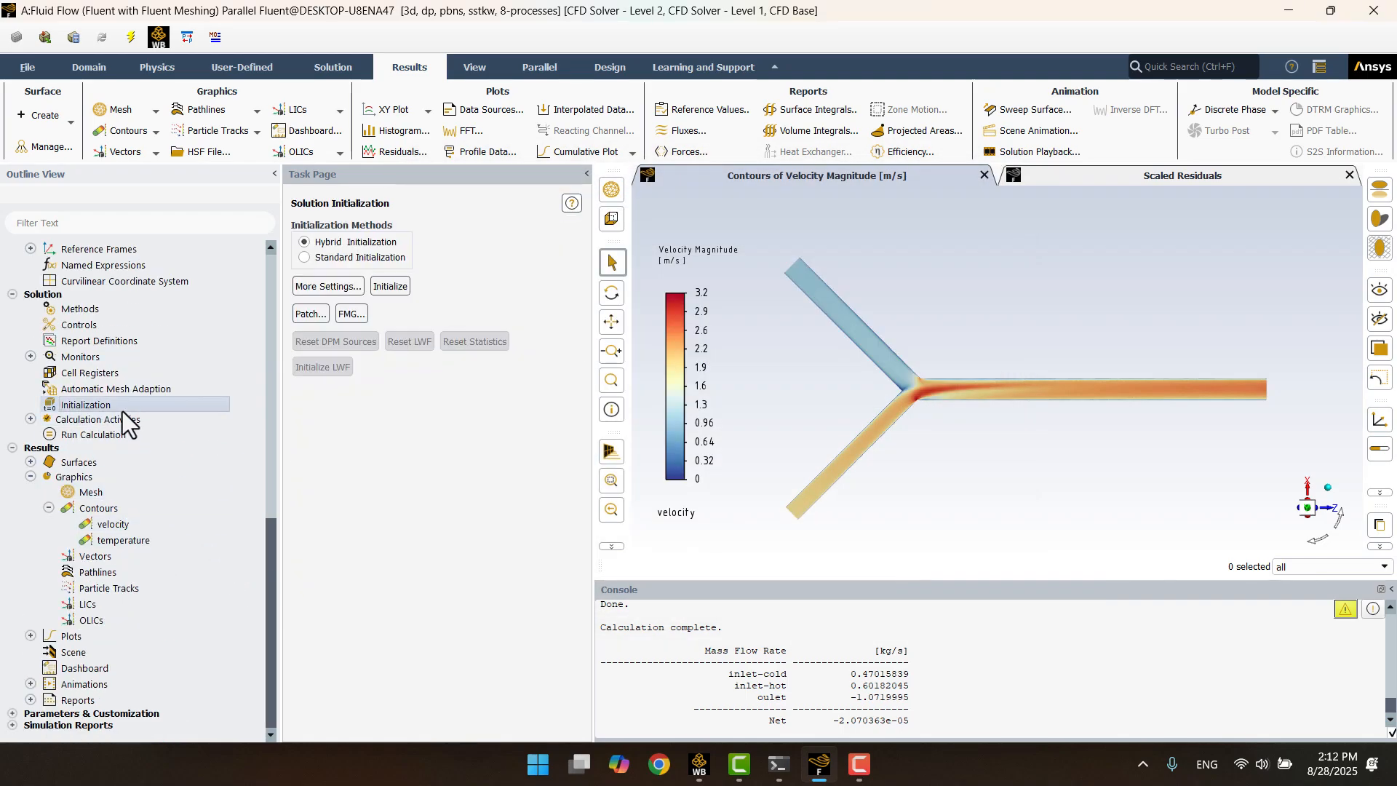
pyautogui.click(378, 281)
pyautogui.click(759, 408)
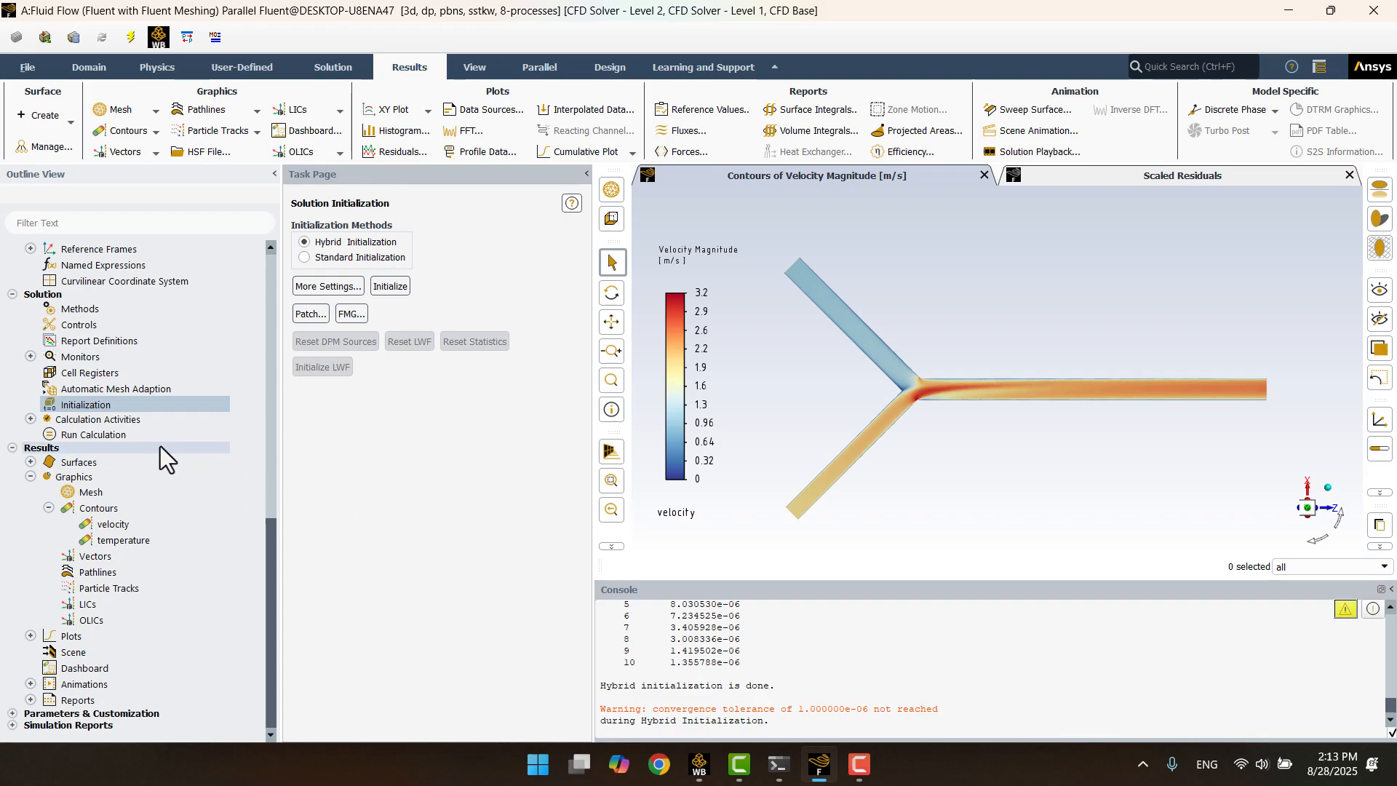
# - Run the calculation again with the existing iteration settings and dismiss the completion notice
pyautogui.click(138, 440)
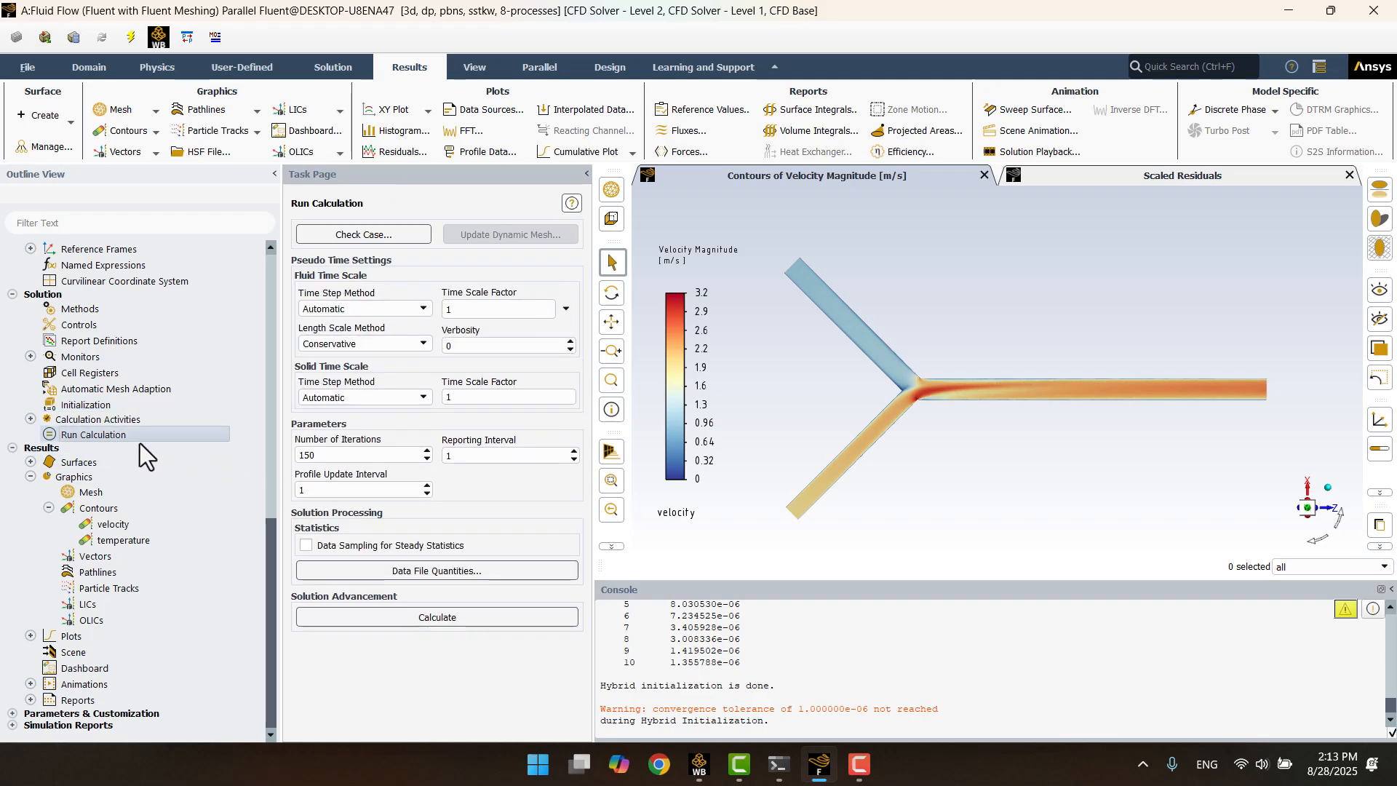
pyautogui.click(440, 617)
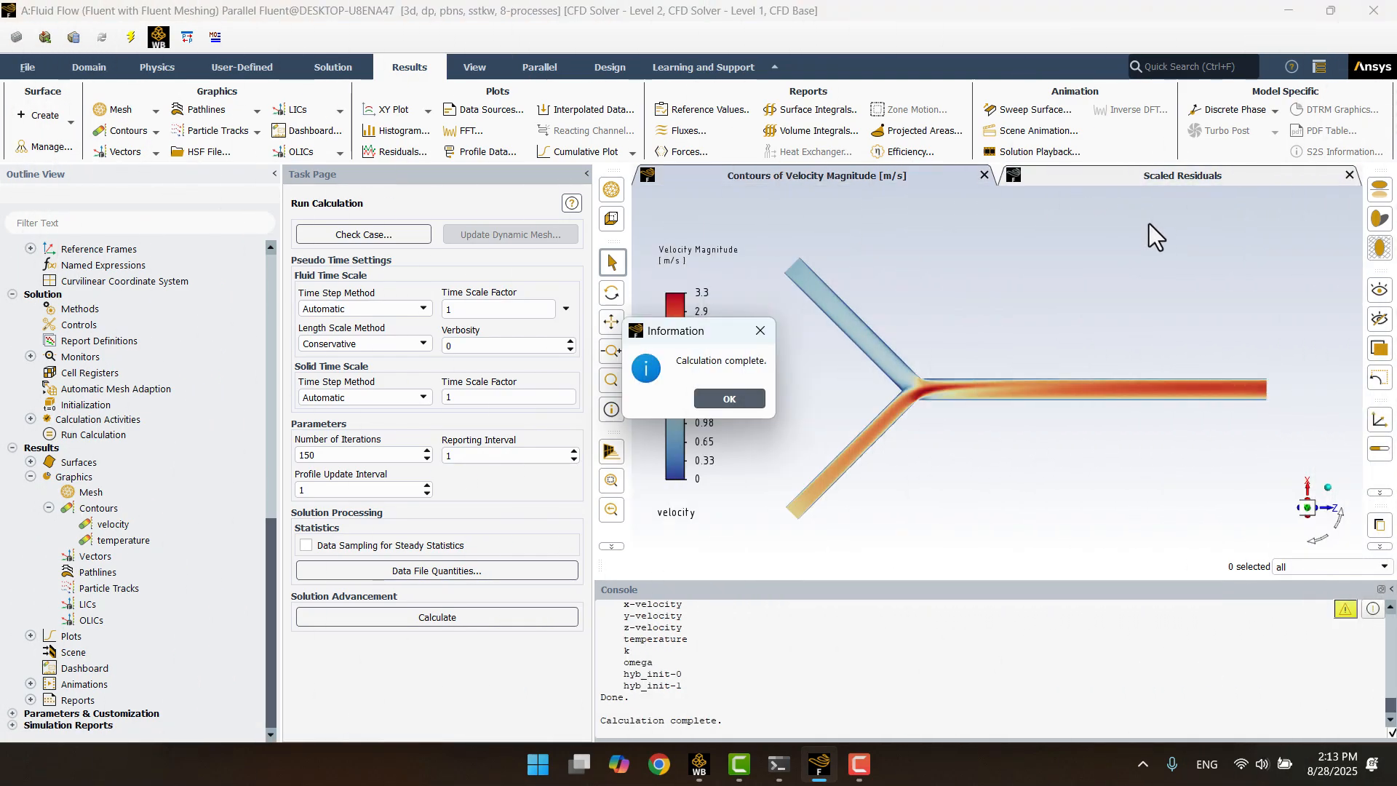
pyautogui.click(734, 401)
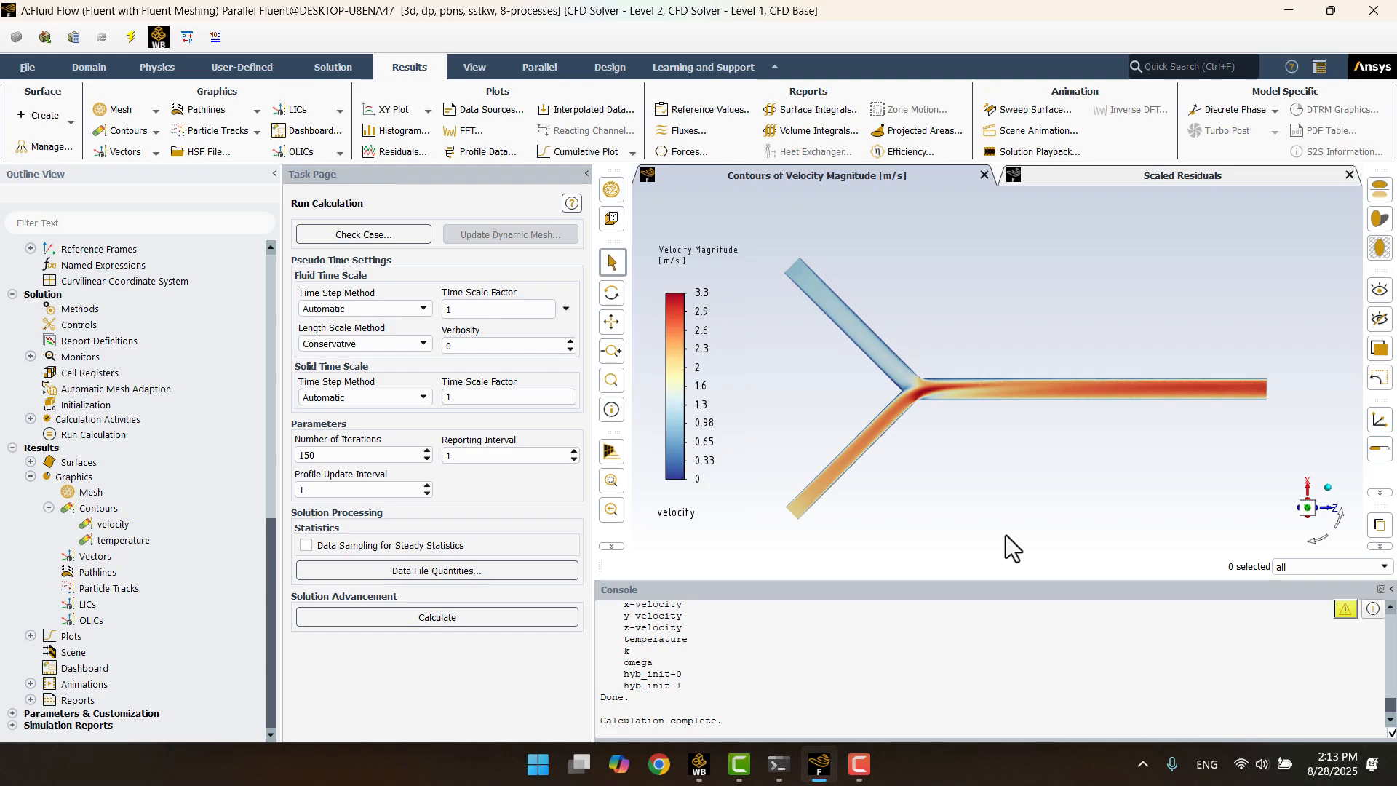
# - Display the saved temperature contour on plane-4, close its settings, and orient the view face-on with the outlet branch horizontal
pyautogui.doubleClick(108, 543)
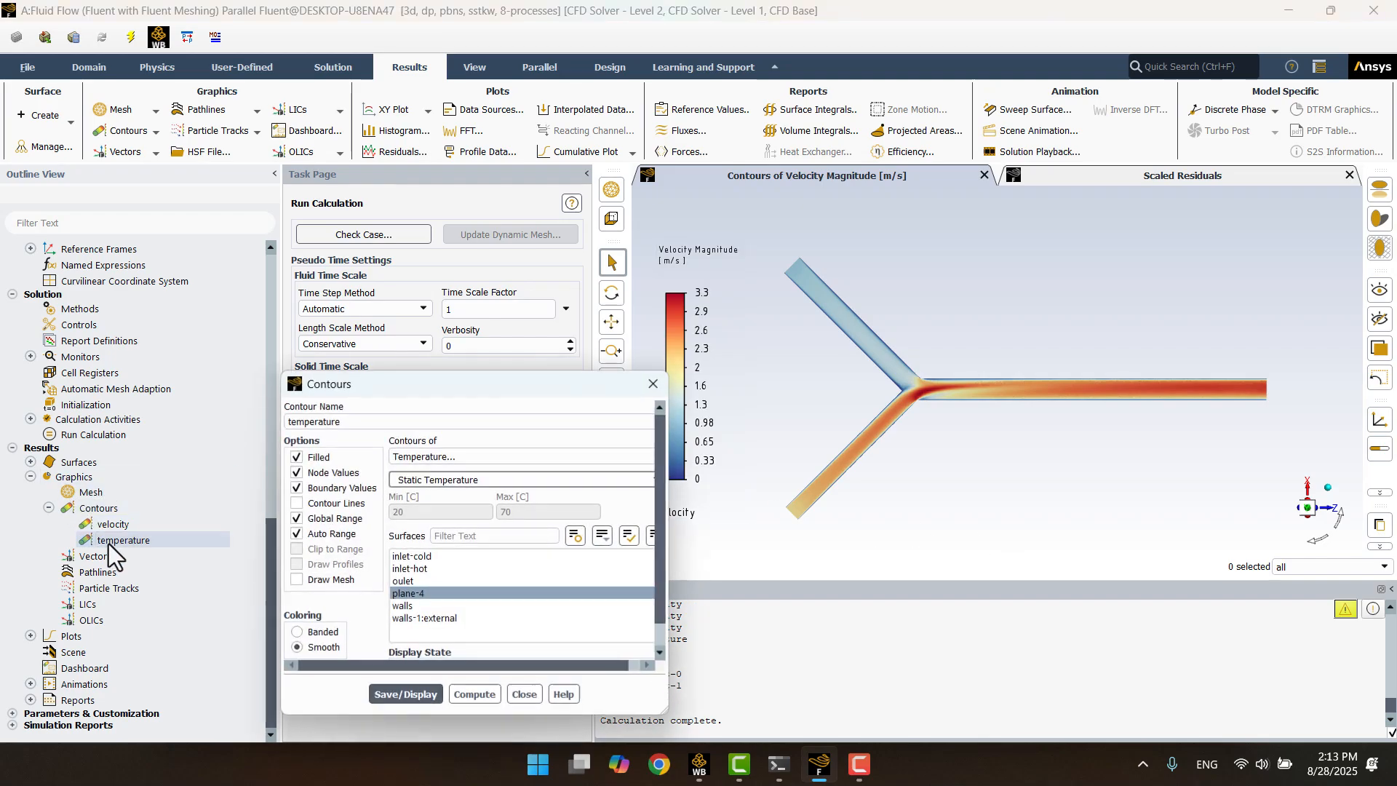
pyautogui.click(399, 703)
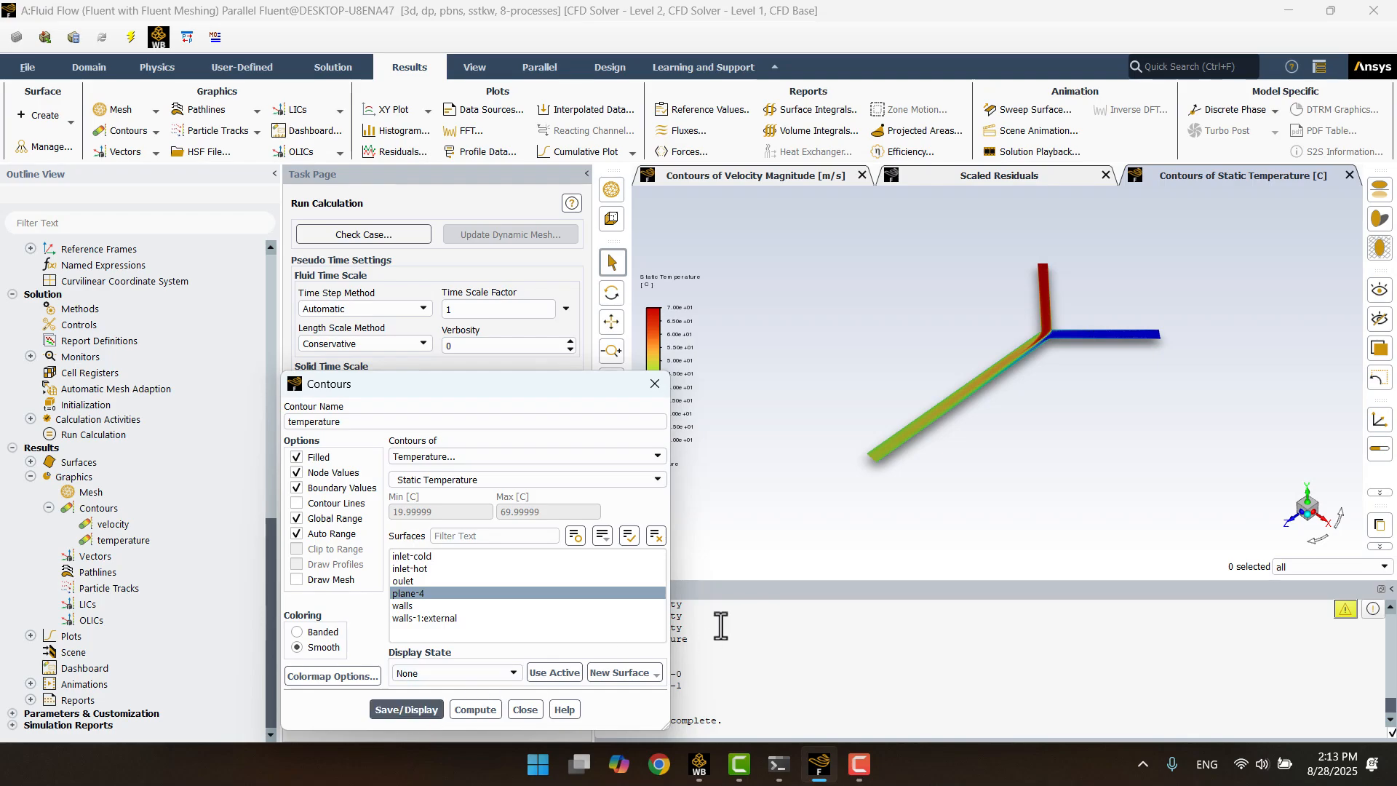
pyautogui.click(654, 385)
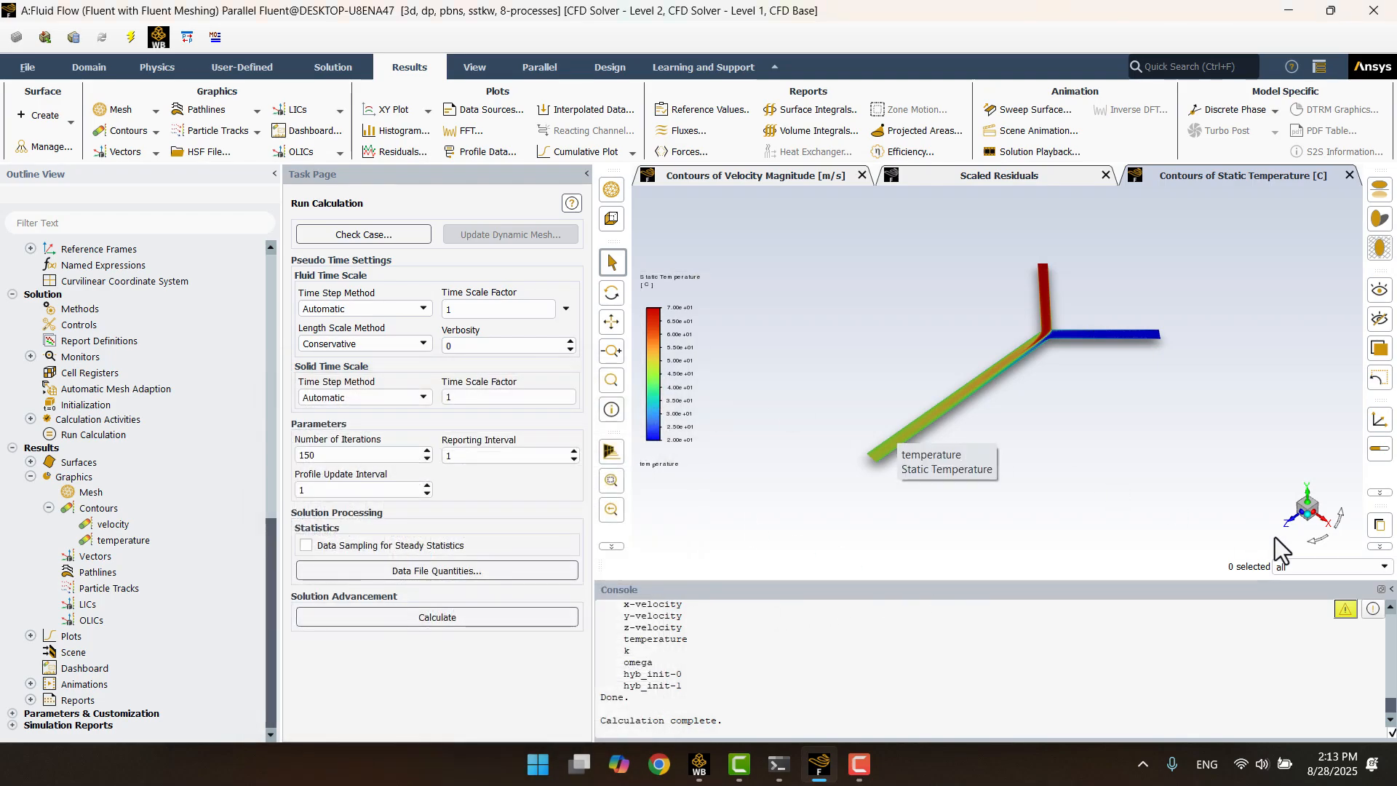
pyautogui.click(1310, 495)
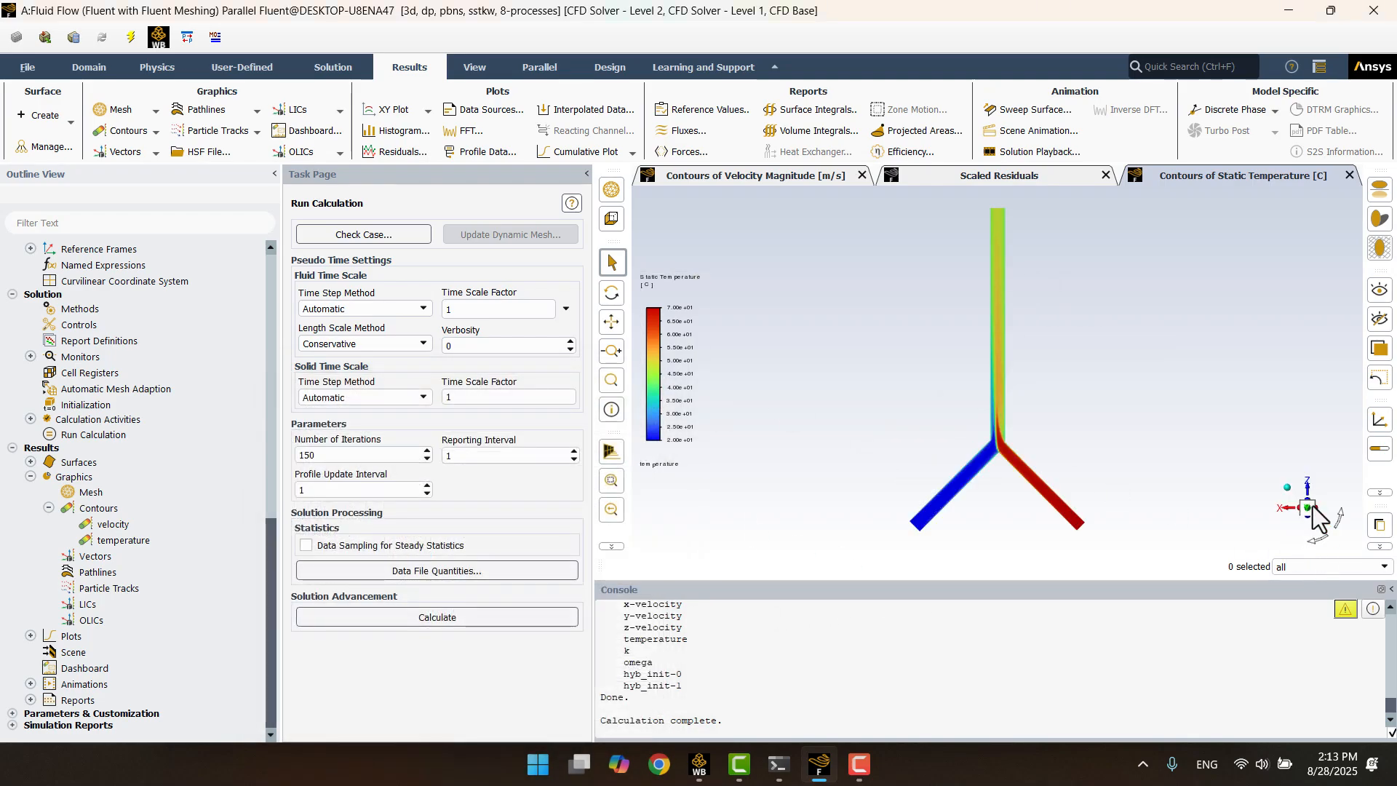
pyautogui.click(1311, 545)
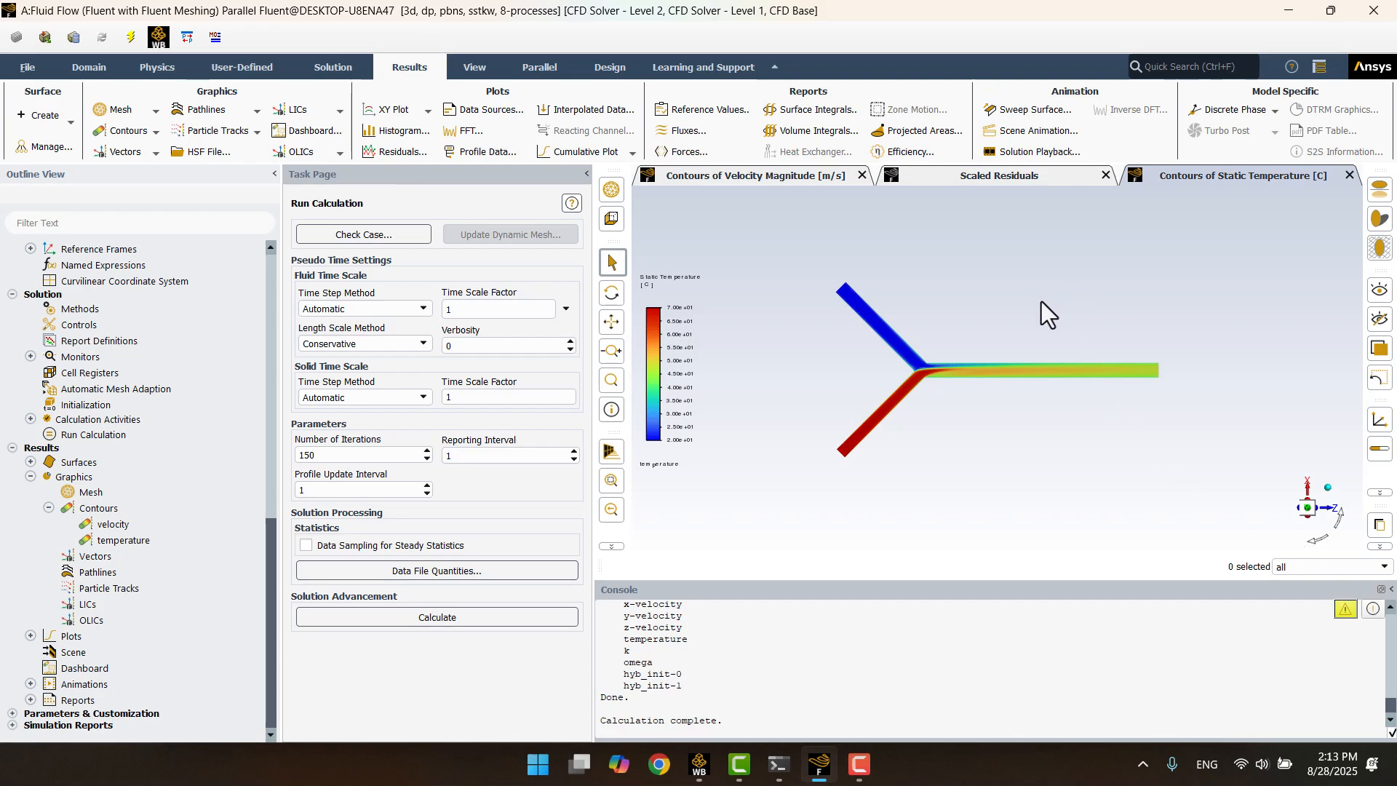
pyautogui.scroll(2, 1041, 302)
pyautogui.scroll(2, 972, 331)
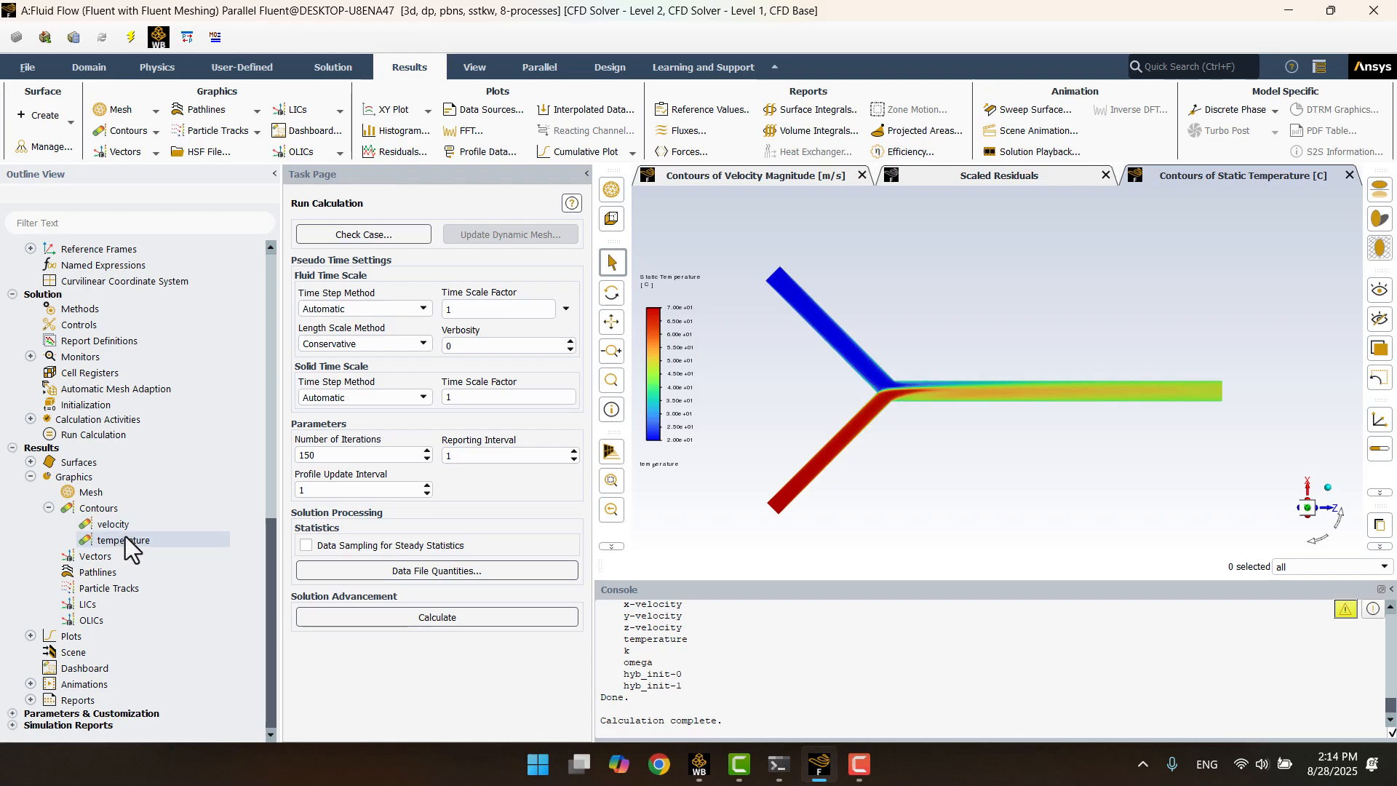
# - Display the saved velocity contour on plane-4 and close its settings
pyautogui.doubleClick(116, 525)
pyautogui.click(404, 706)
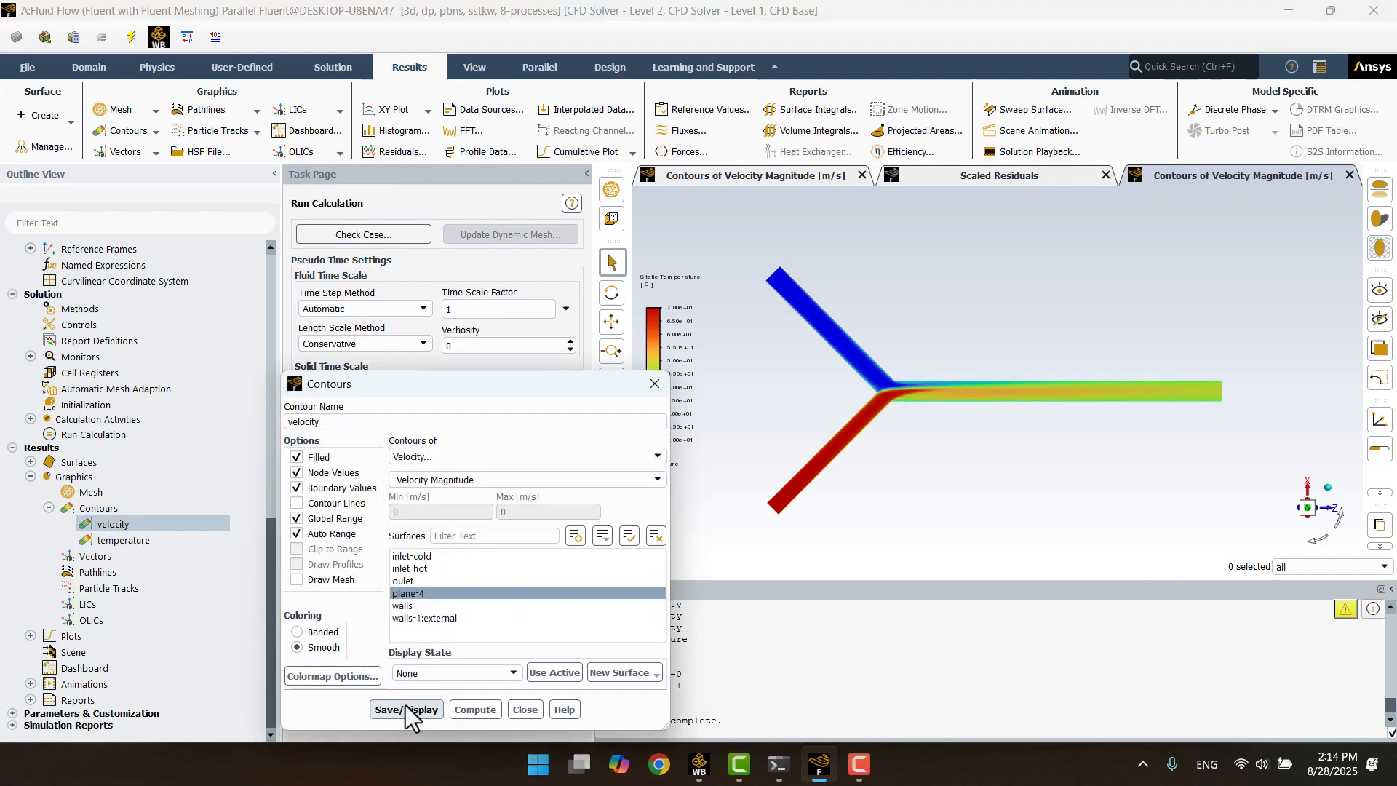
pyautogui.click(516, 713)
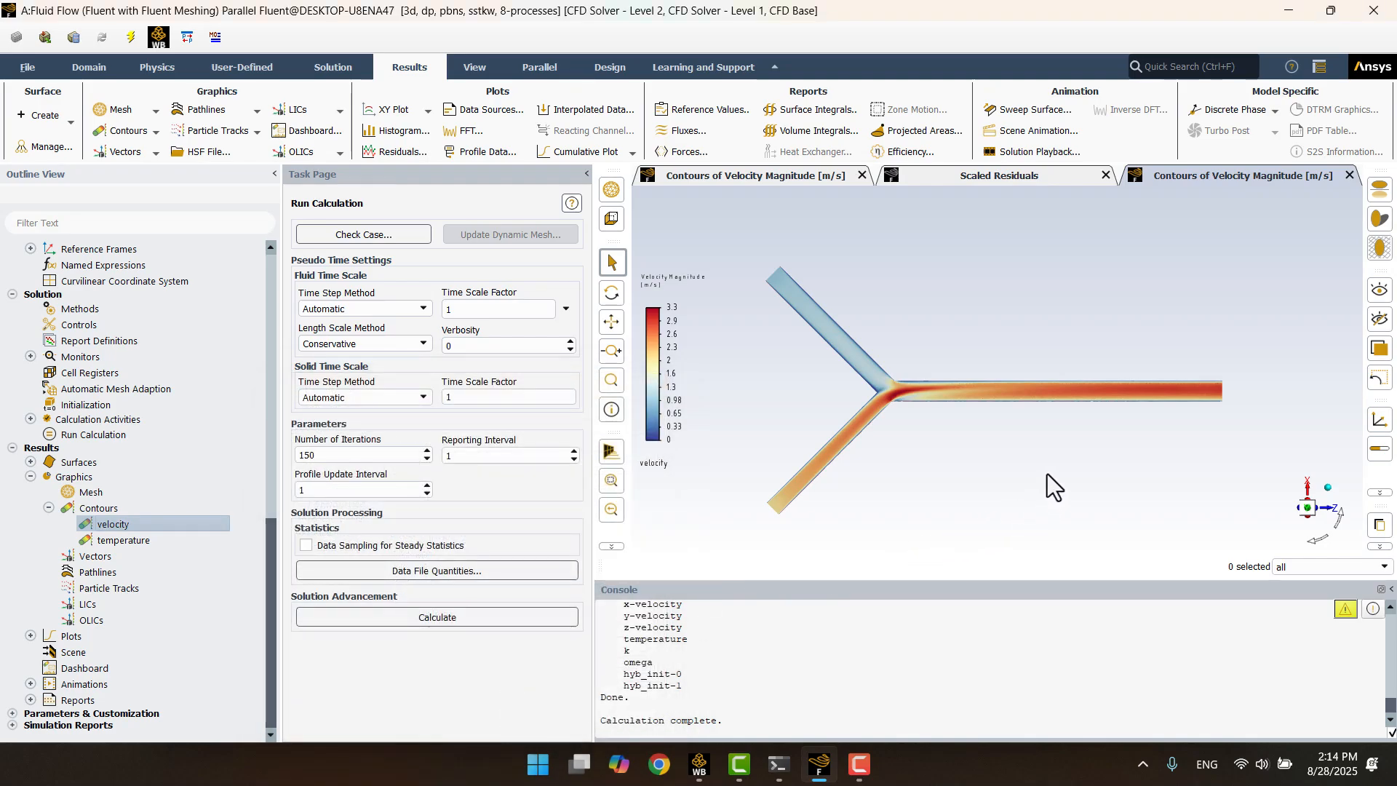